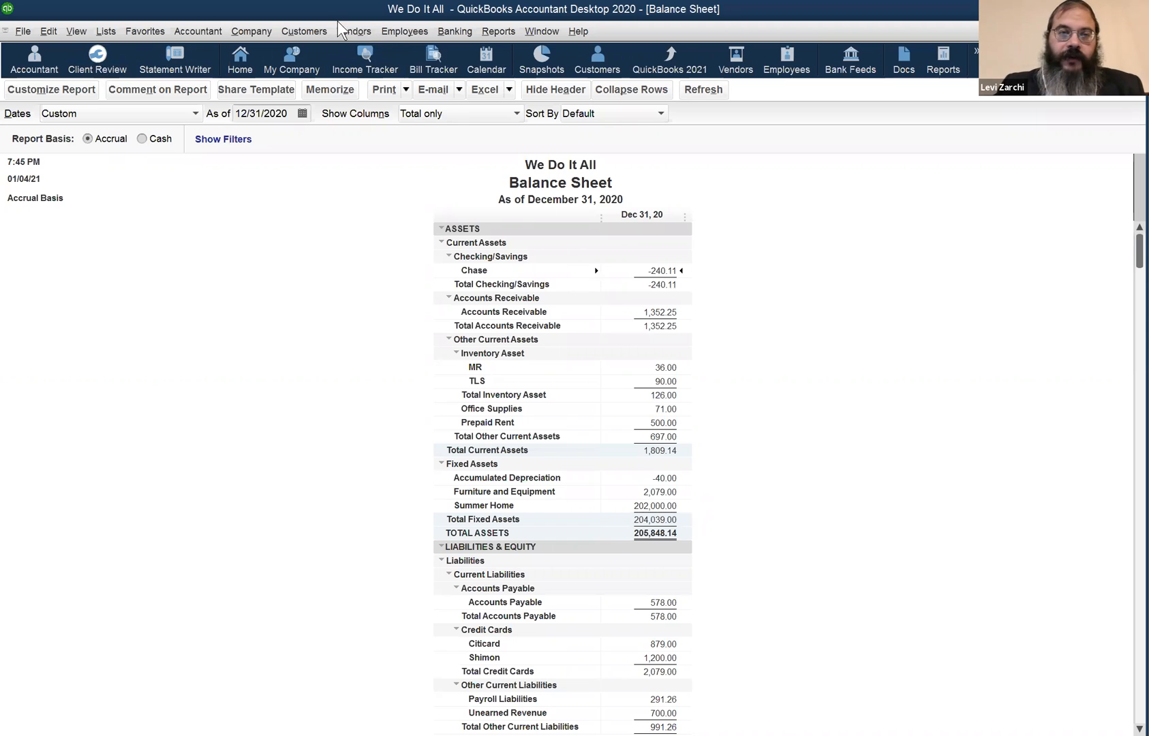
Open a new general journal entry form and dismiss the automatic numbering notice.
click(537, 29)
click(543, 27)
click(404, 29)
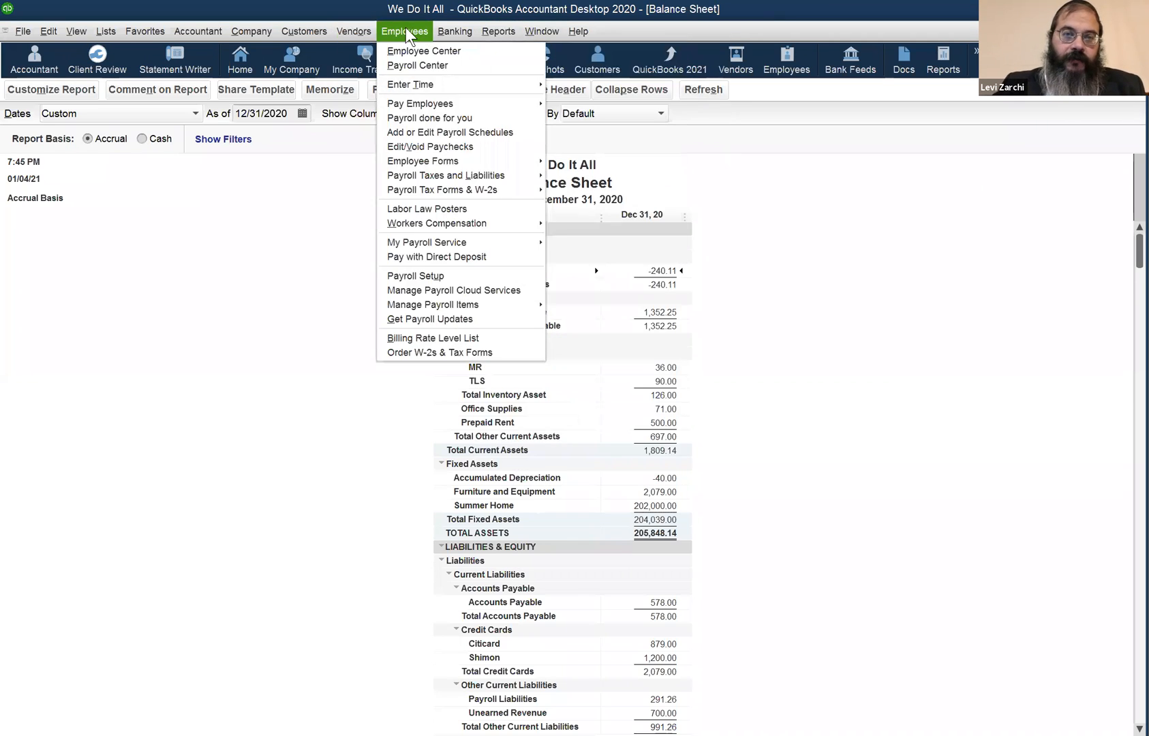
mouse_move(288, 26)
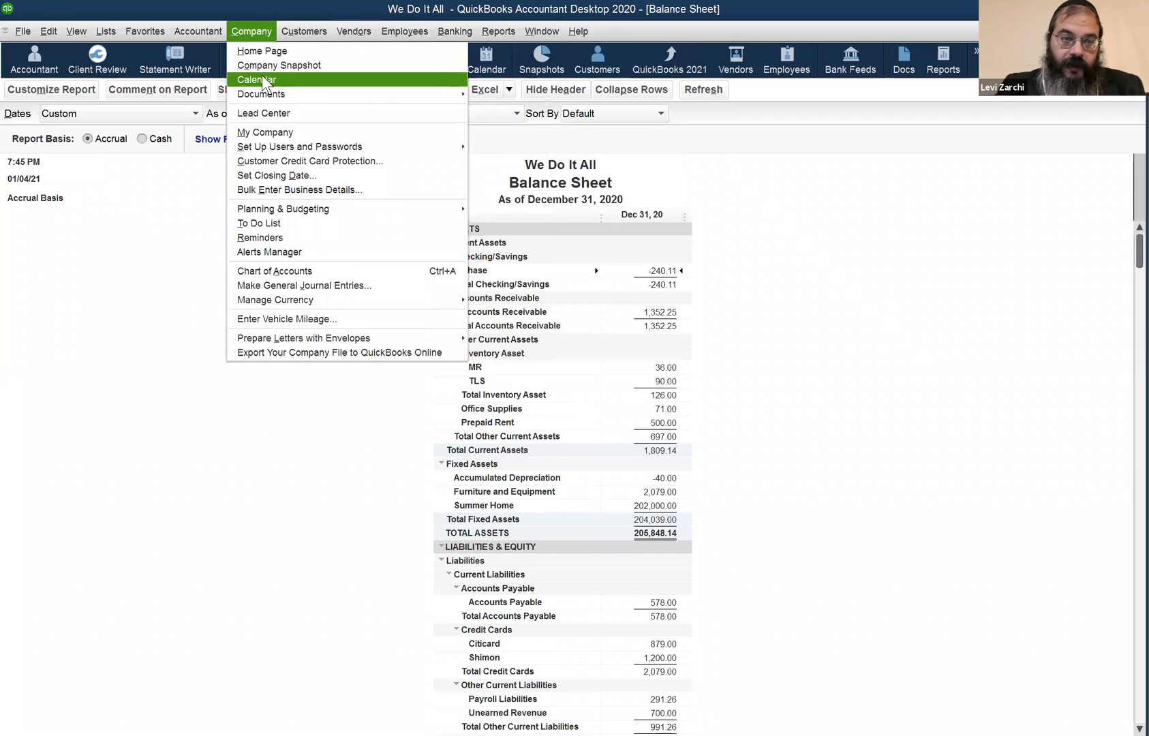
click(348, 286)
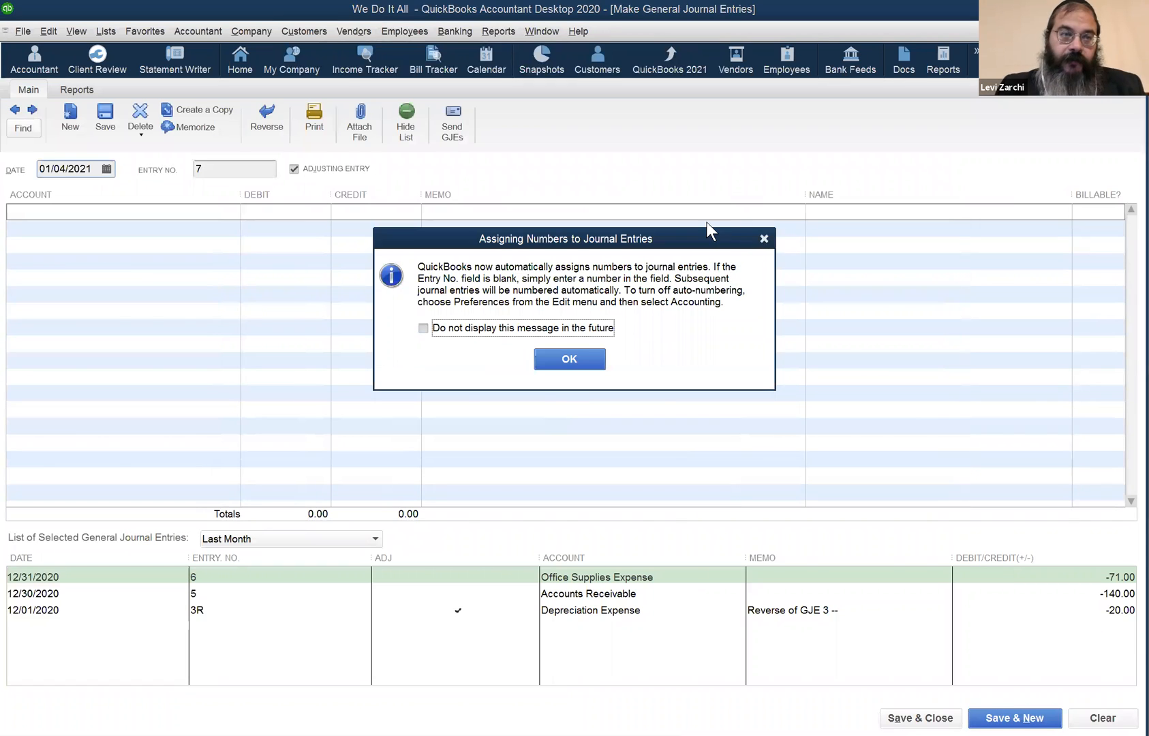
key(Return)
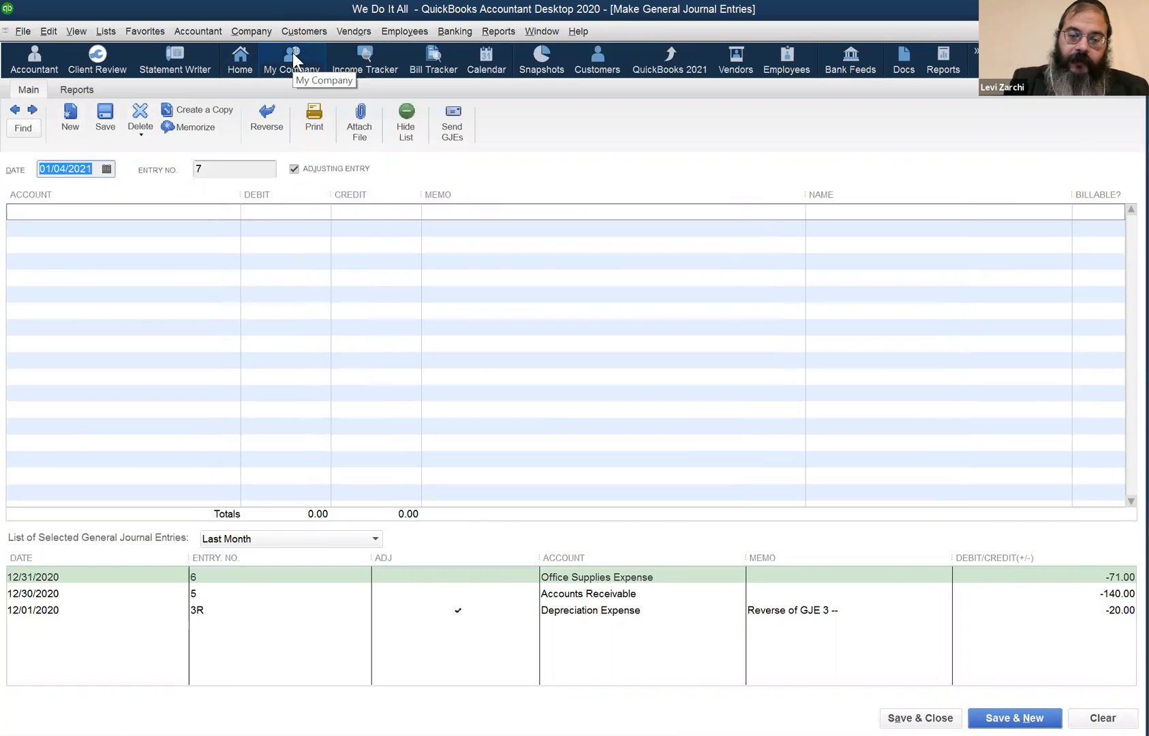
click(293, 57)
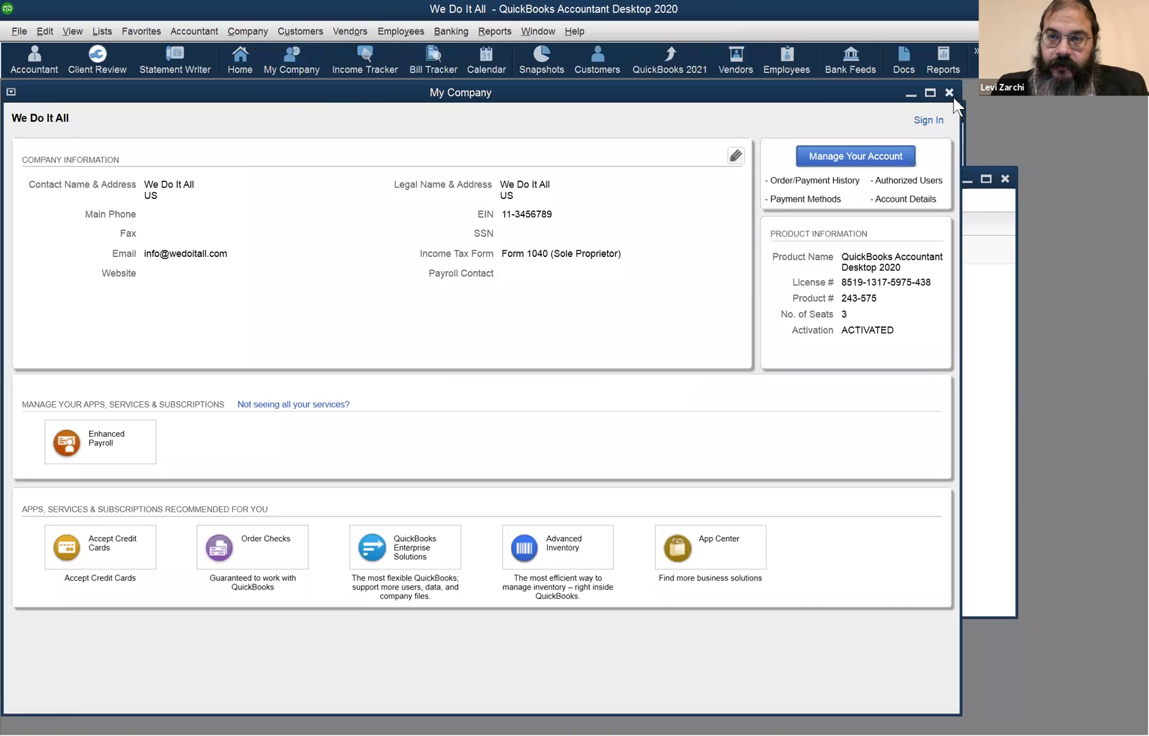
click(952, 92)
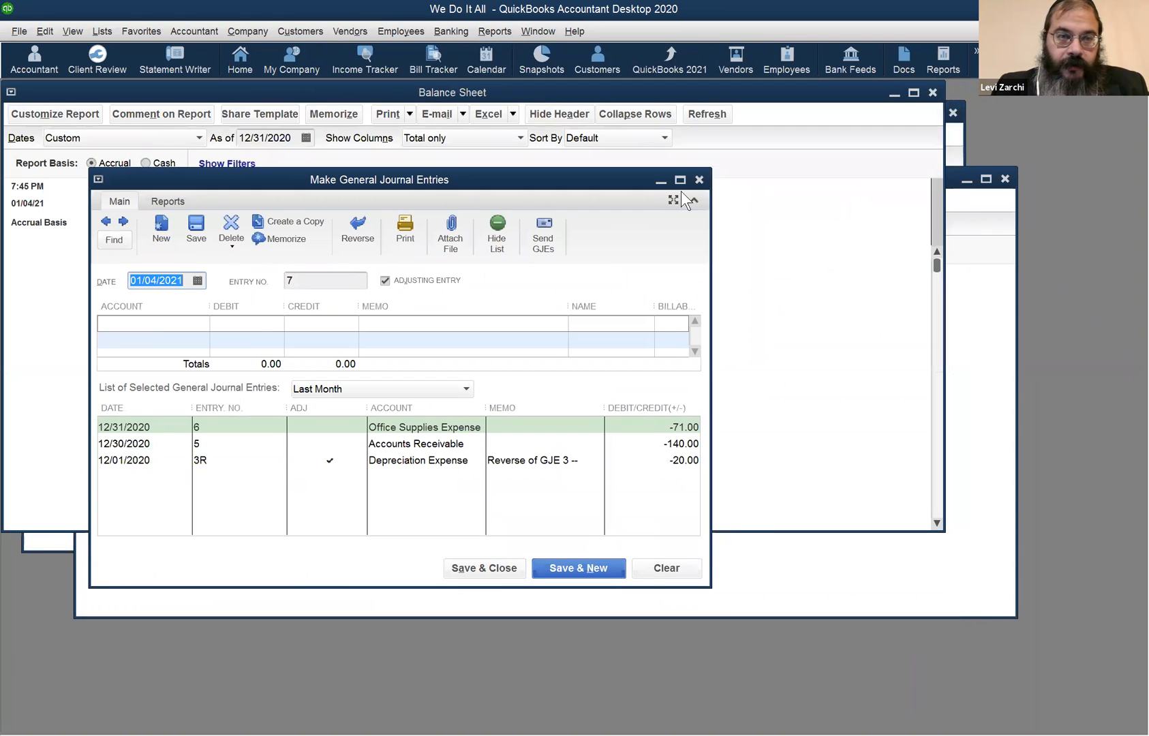
click(680, 180)
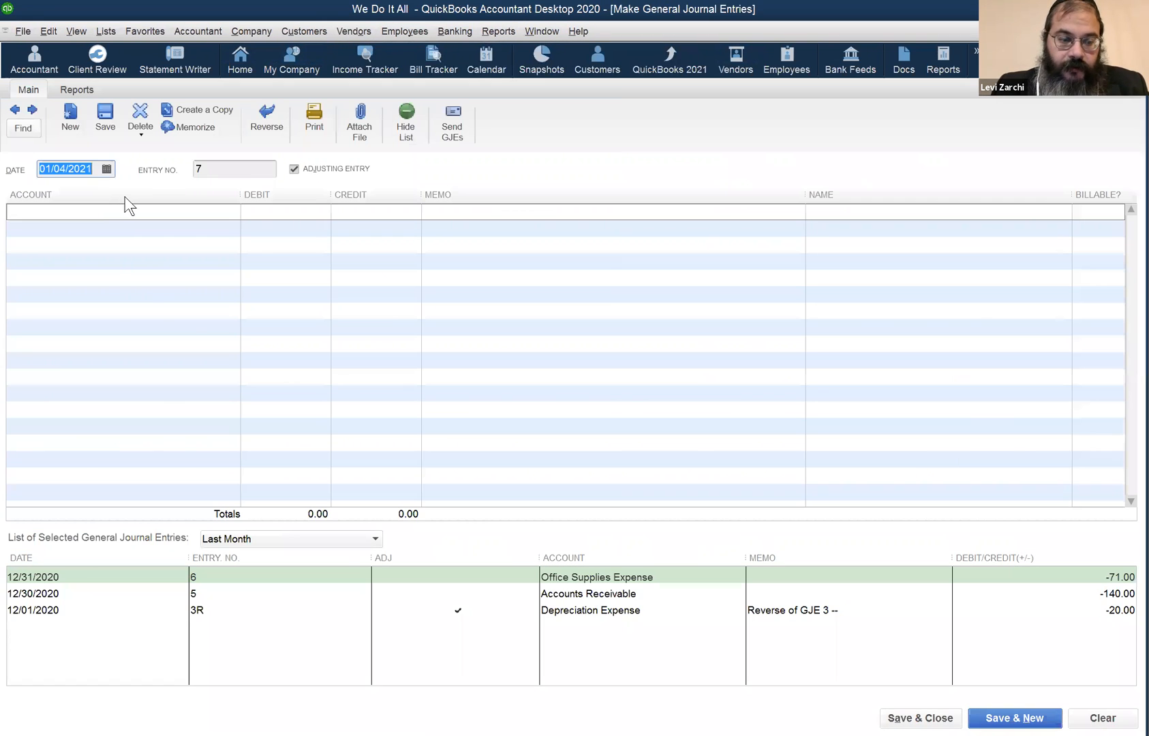
Set the journal entry's date to 12/31/2020.
click(85, 172)
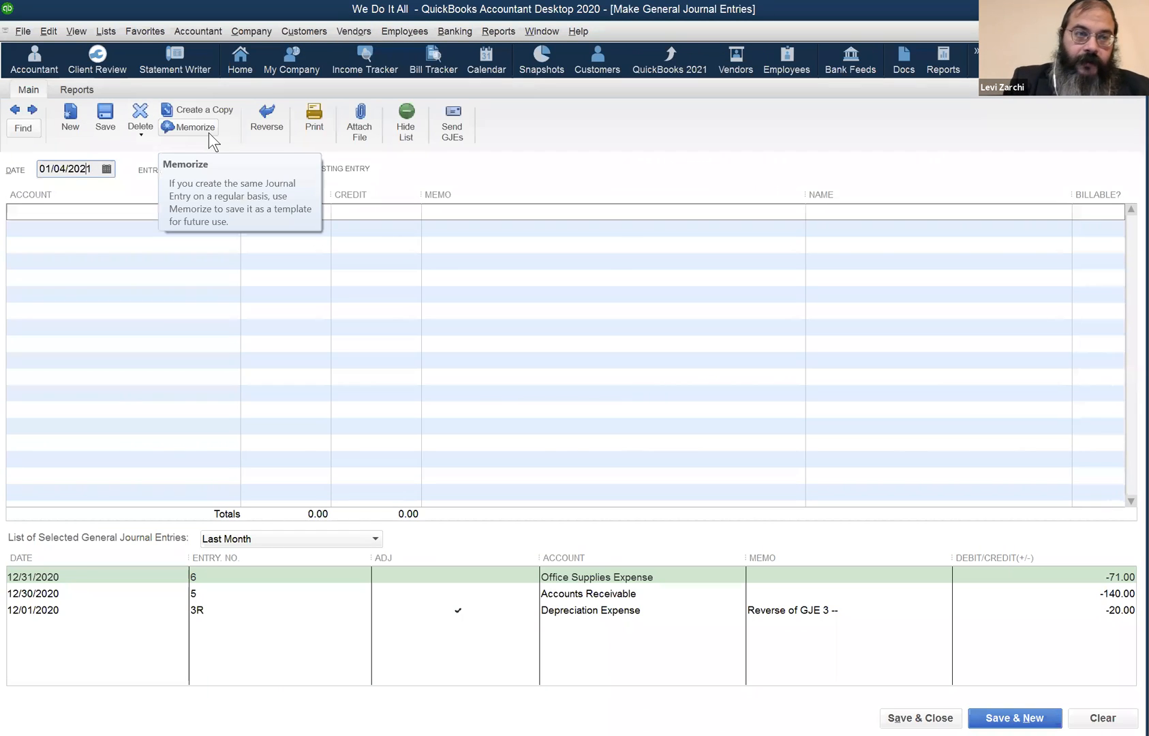
key(m)
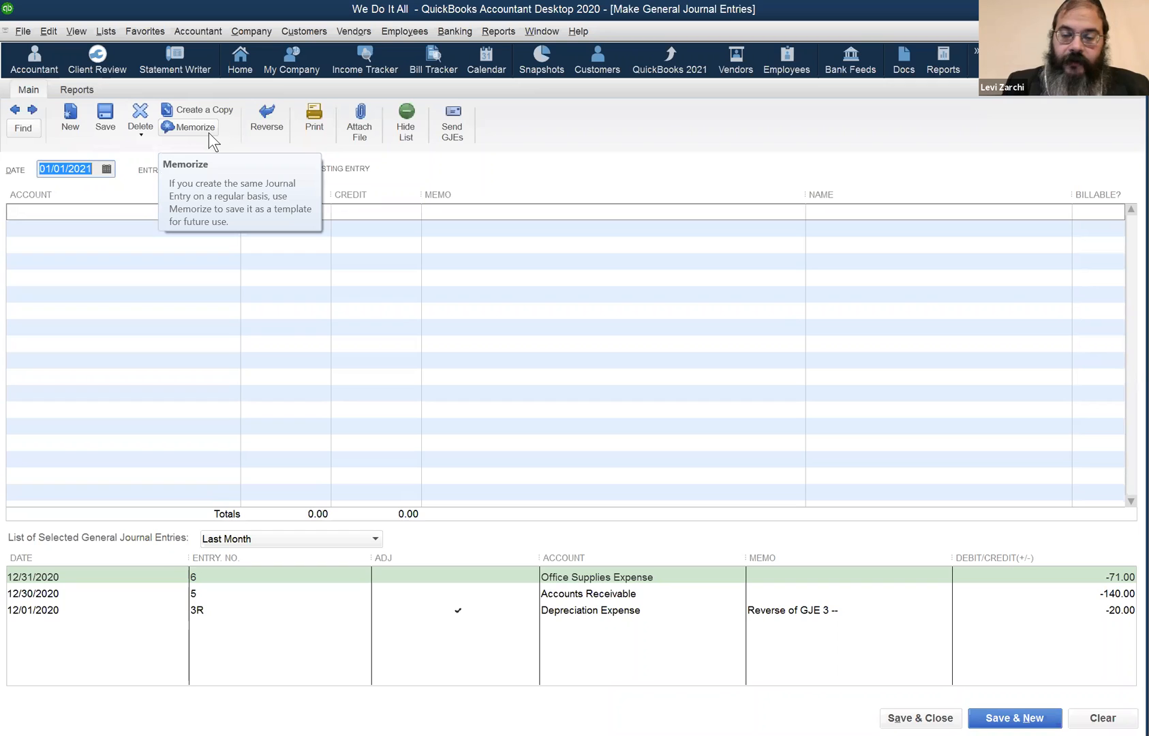
key(minus)
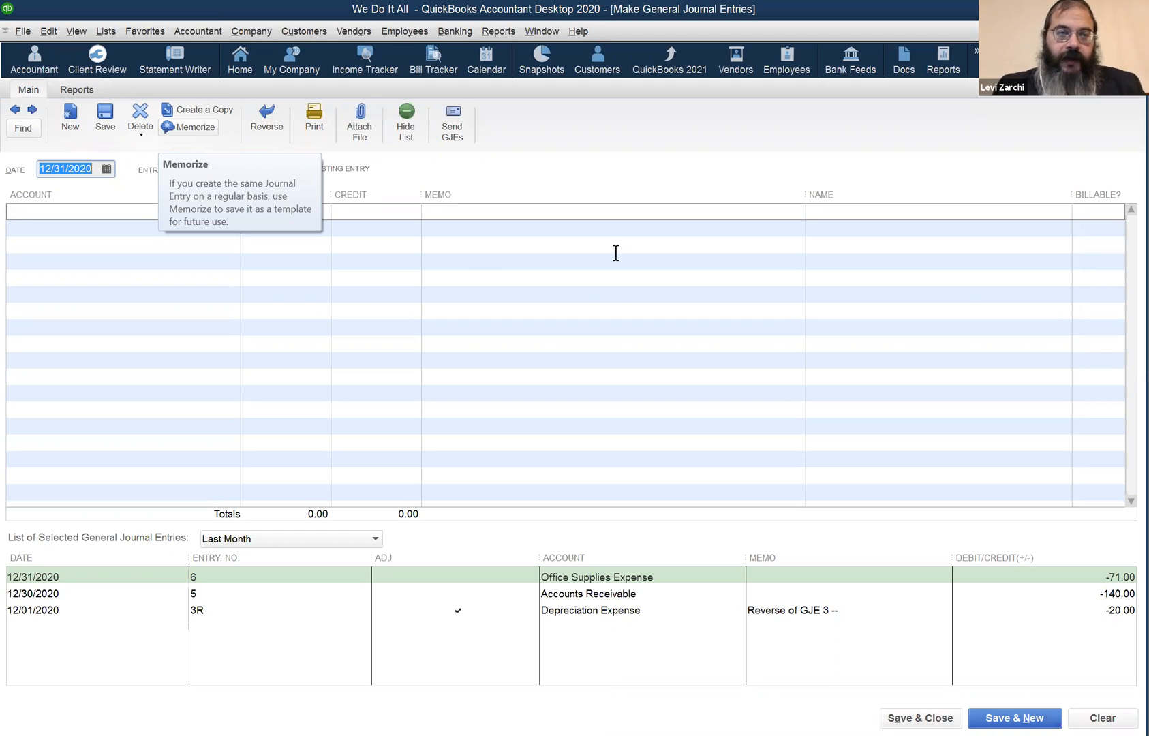
Debit the Chase bank account for 250 on the first line of the journal entry.
click(48, 213)
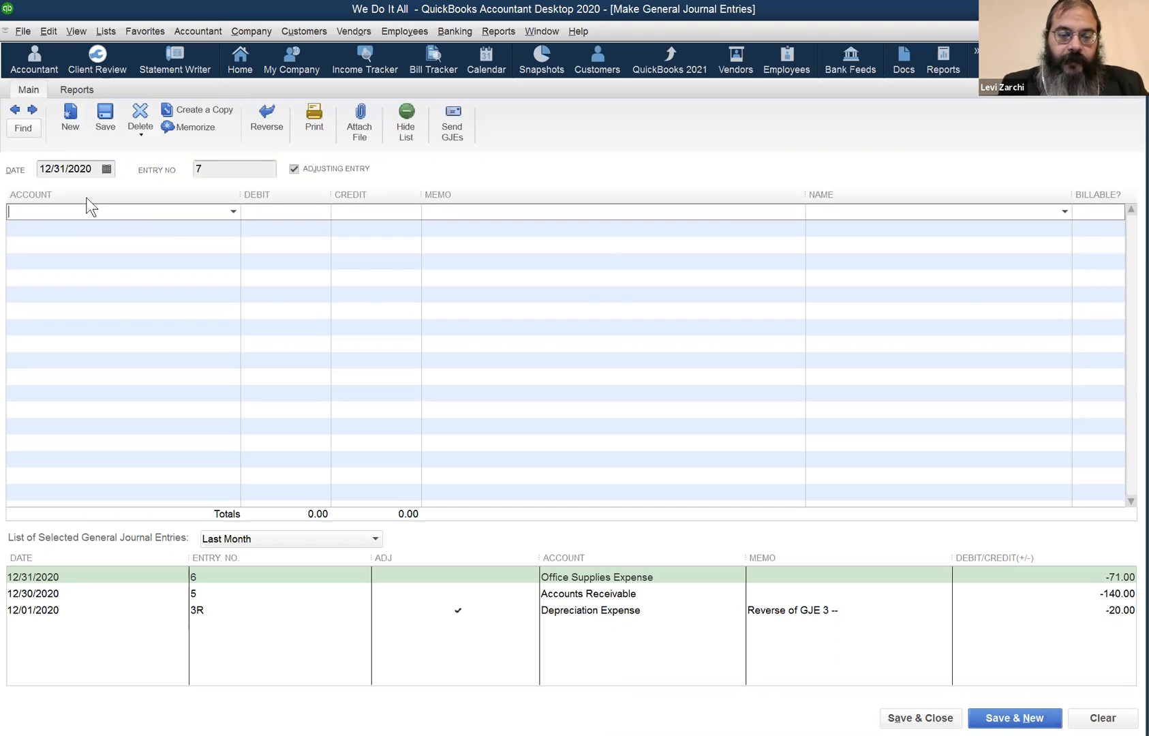
text(Chase)
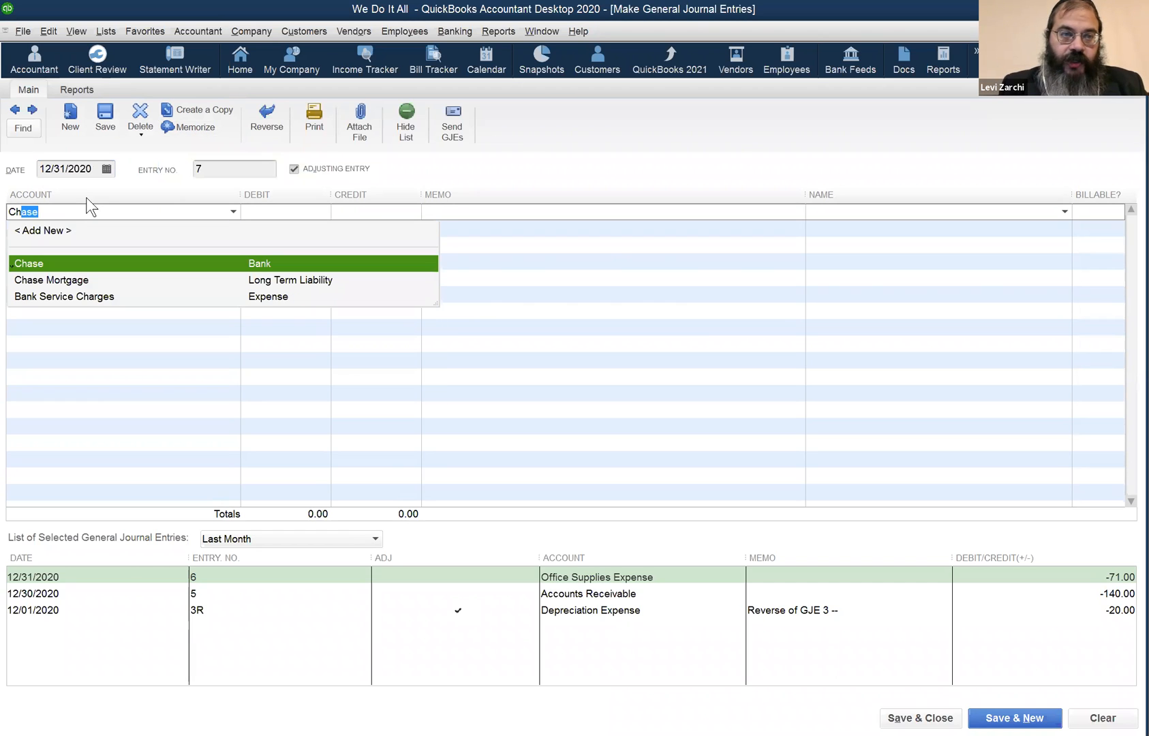
key(Tab)
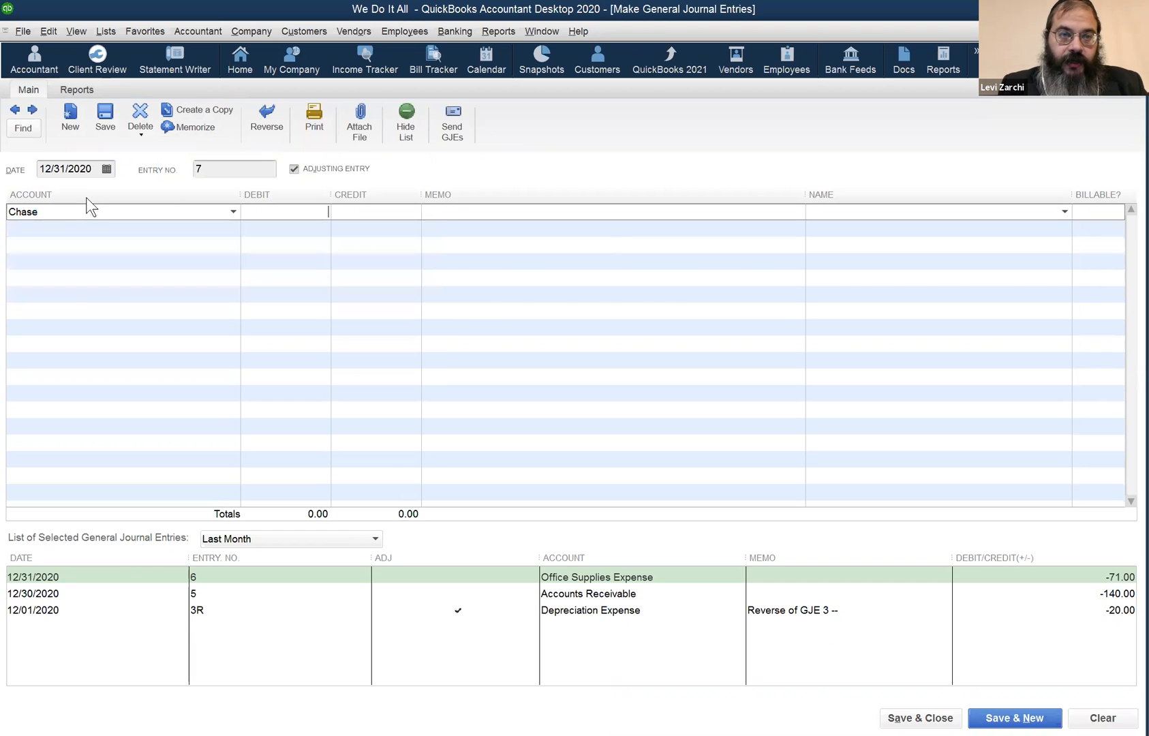
text(250)
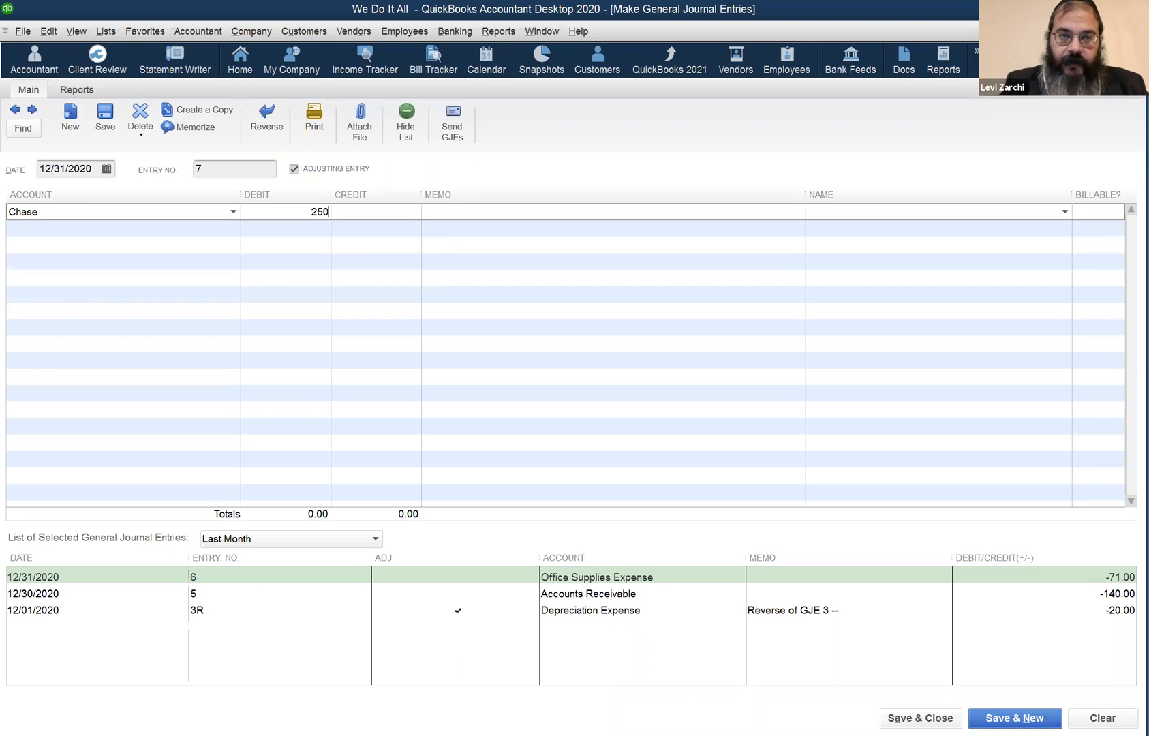
Credit the balancing 250.00 on the second line to the owner's equity account whose name starts with "Re".
click(84, 227)
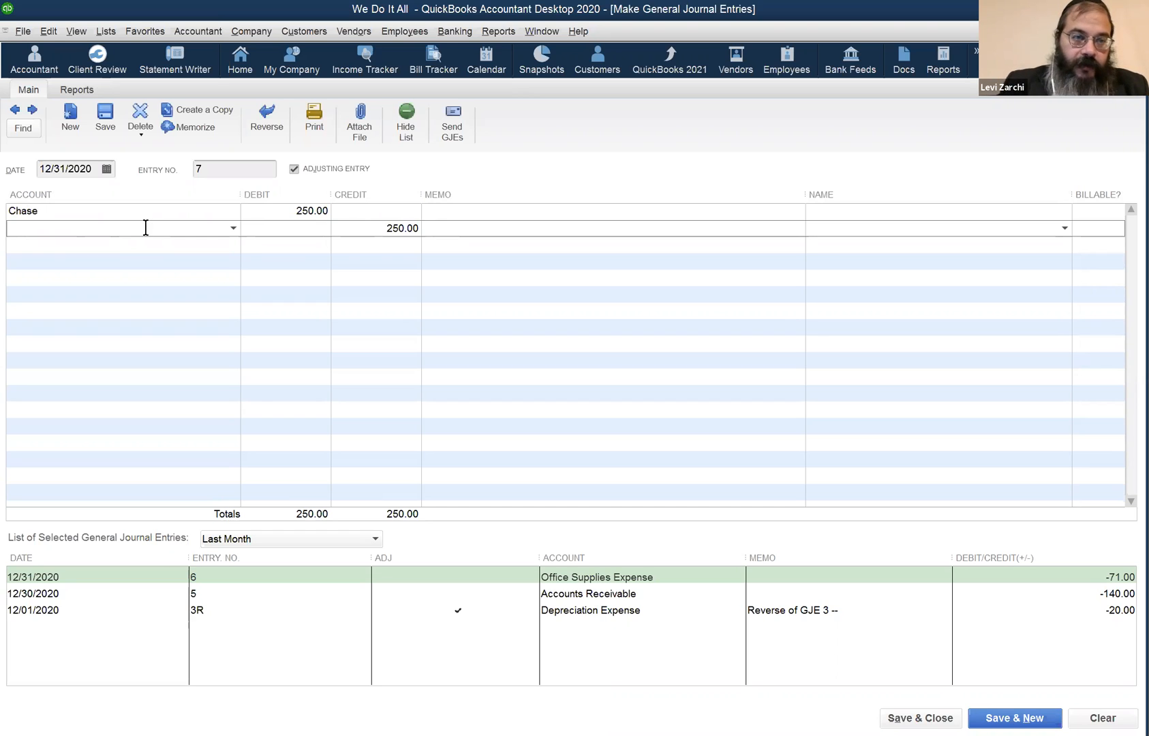
click(82, 245)
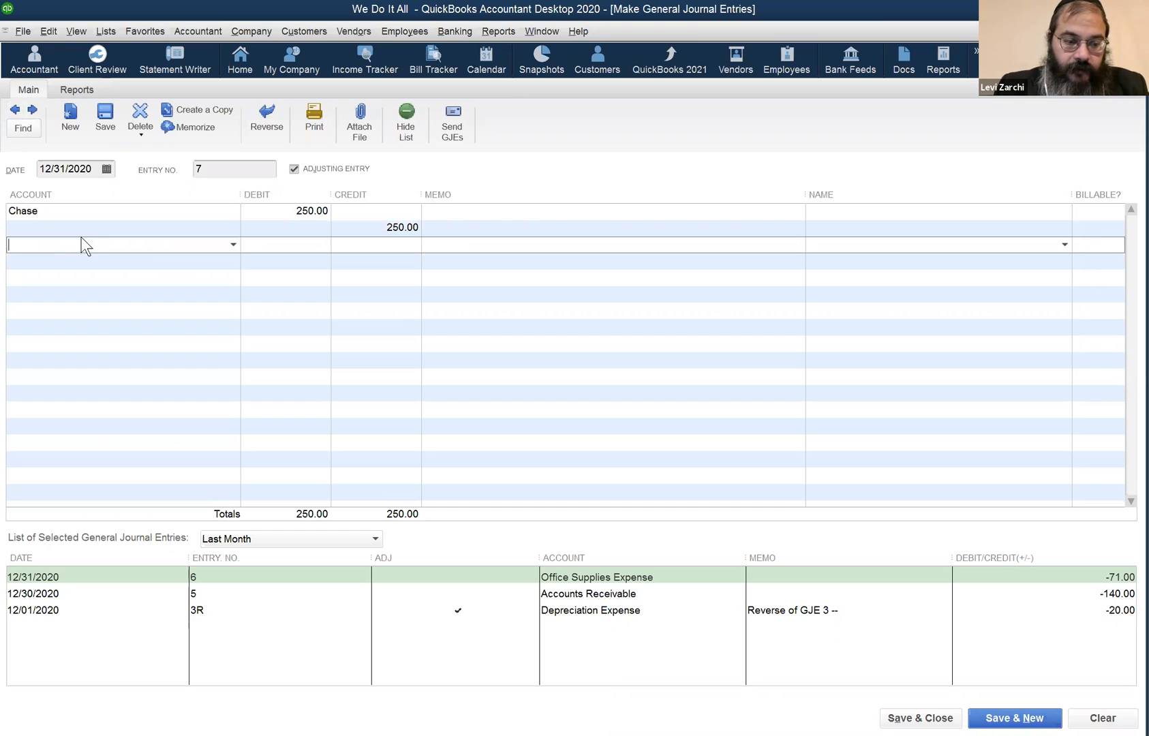
click(87, 232)
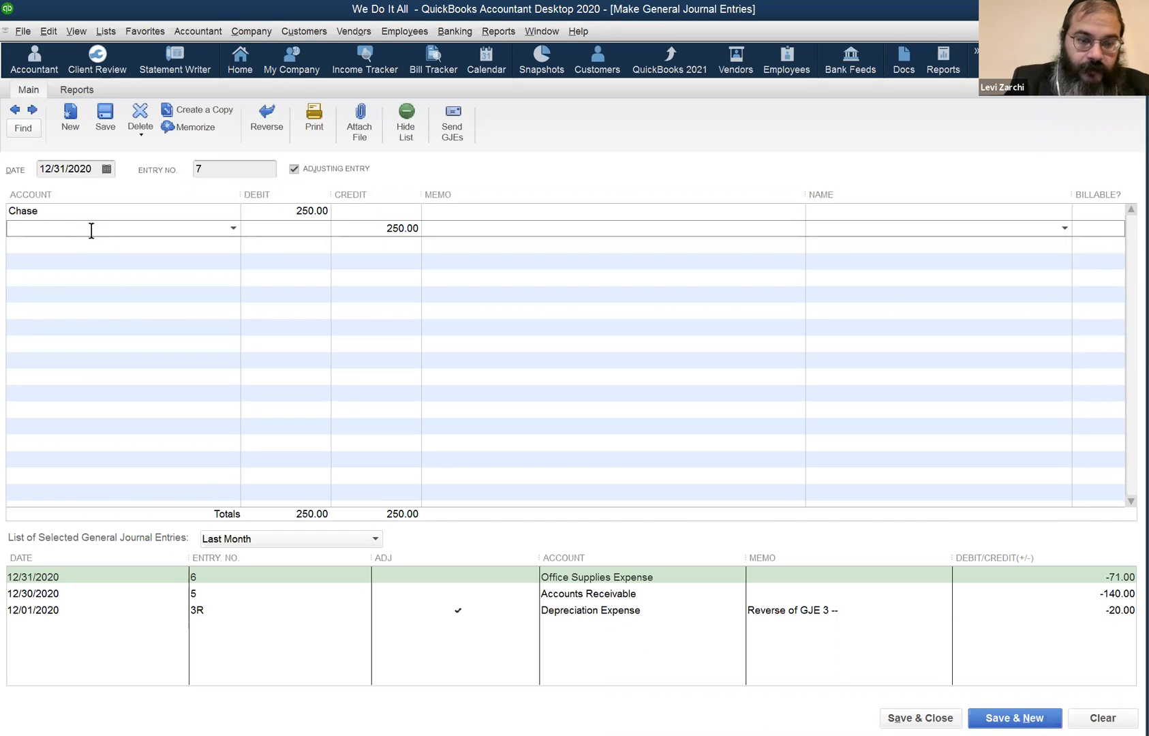
text(Re)
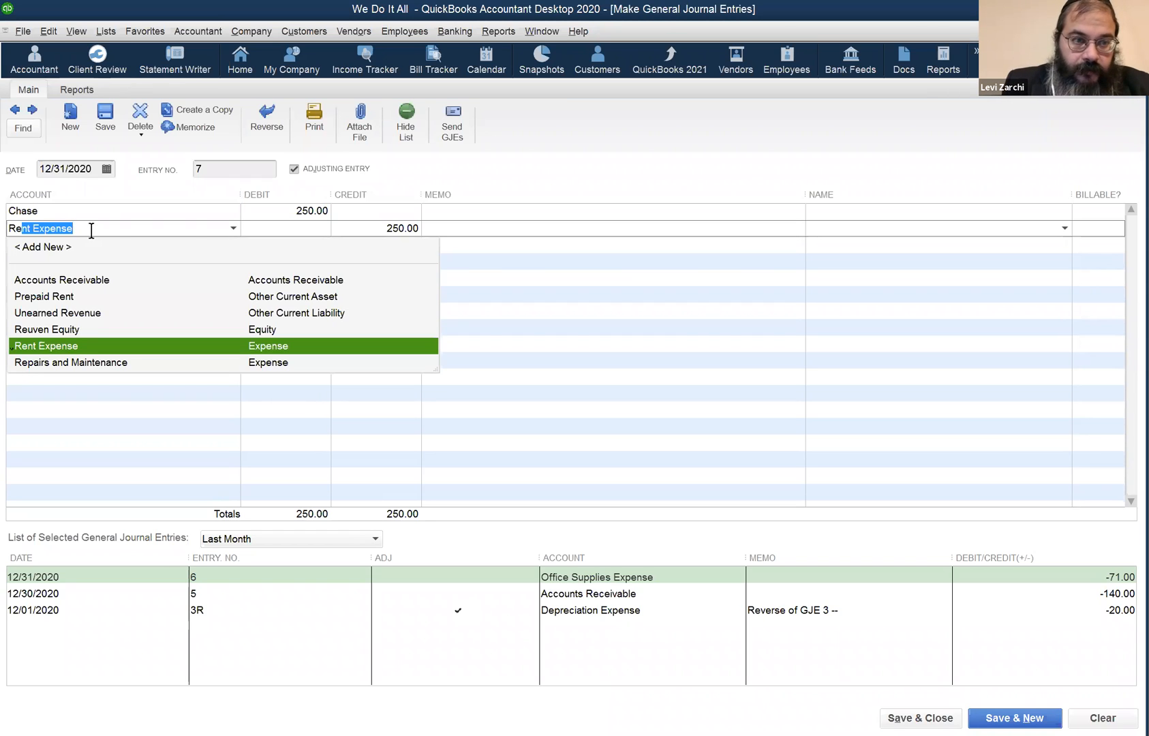
text(uven Equity)
key(Tab)
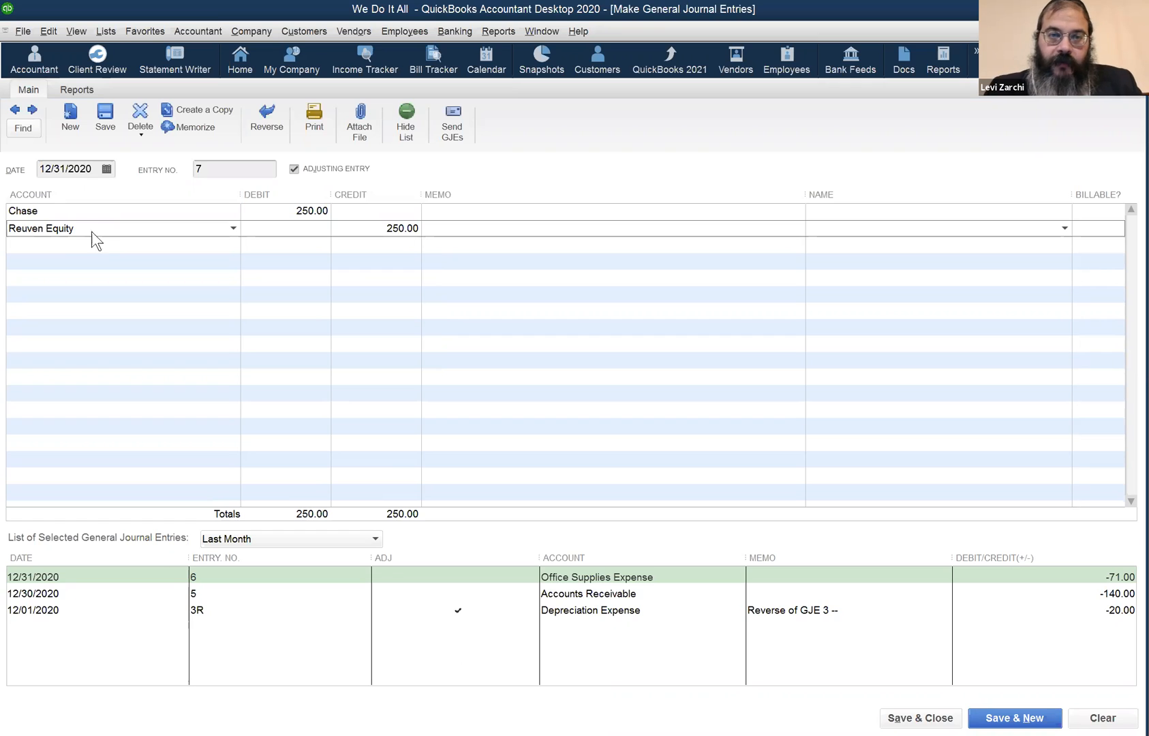
Check the open Balance Sheet against the unsaved journal entry, and save and close the entry.
click(543, 28)
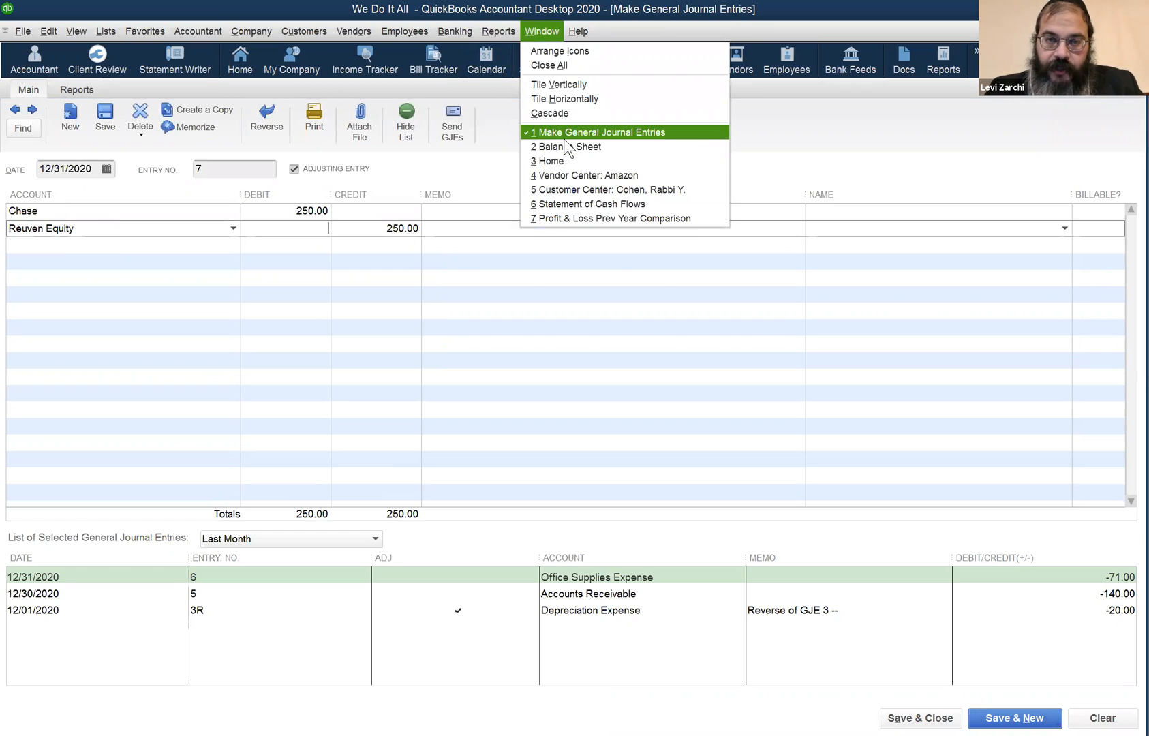
click(563, 134)
click(543, 28)
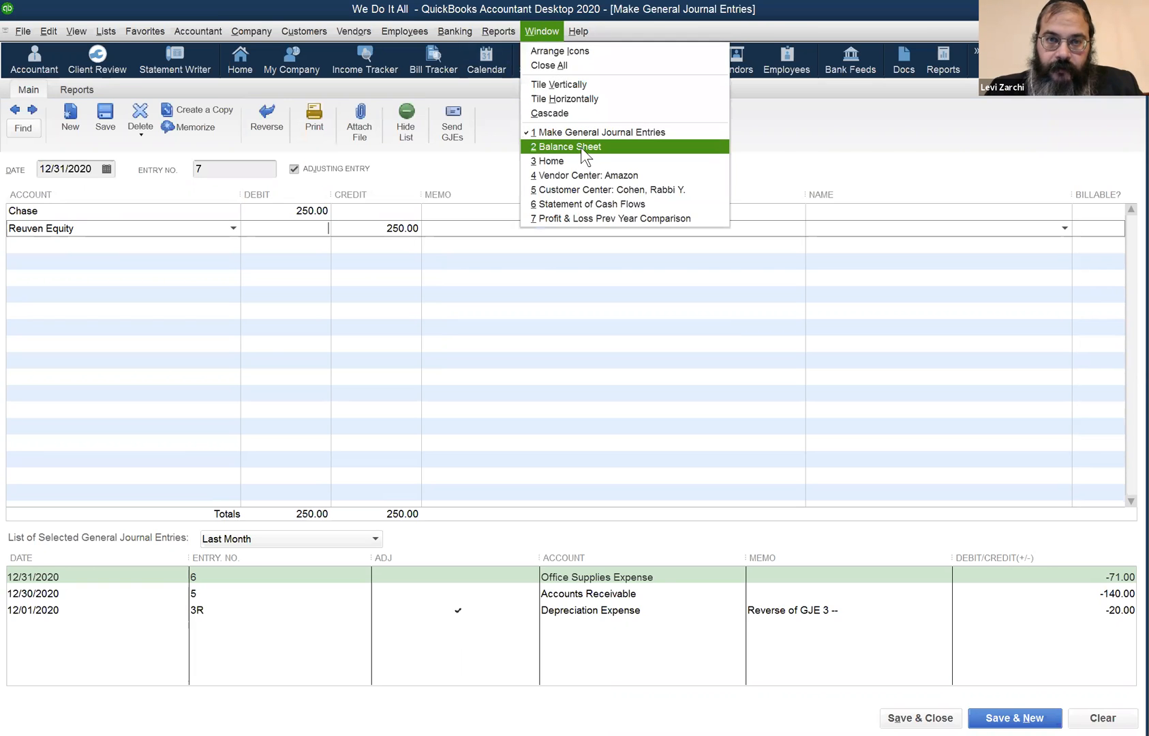
click(580, 147)
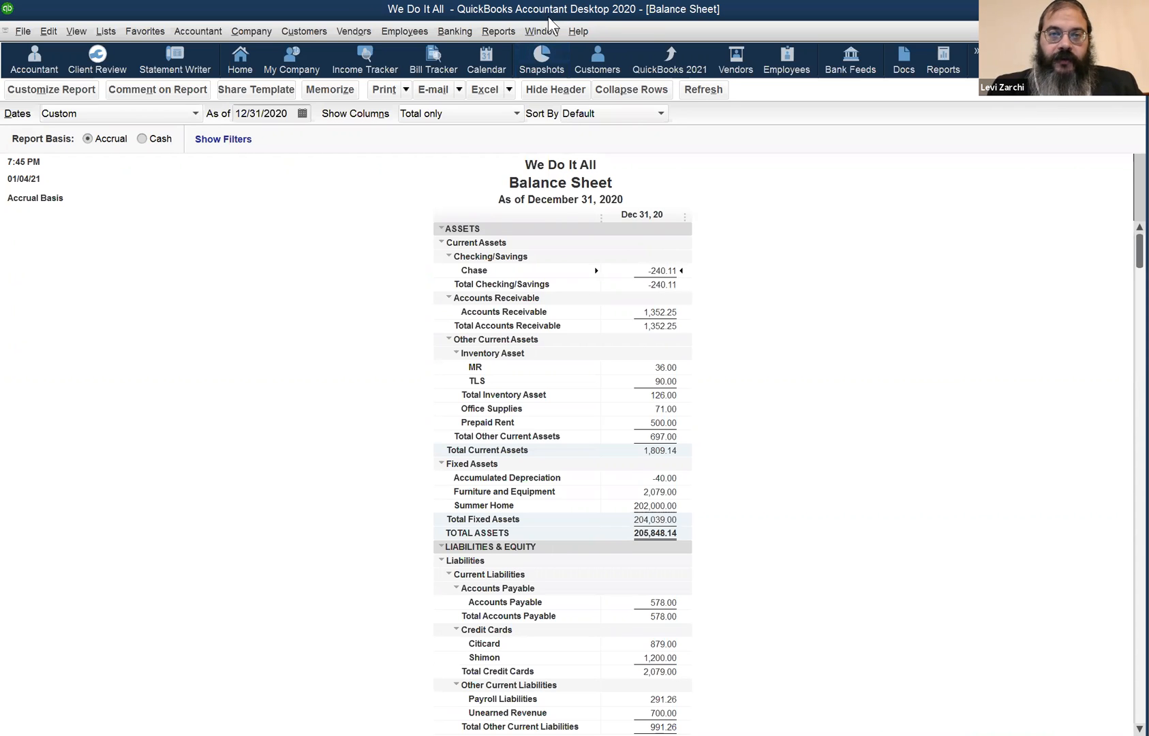
click(554, 34)
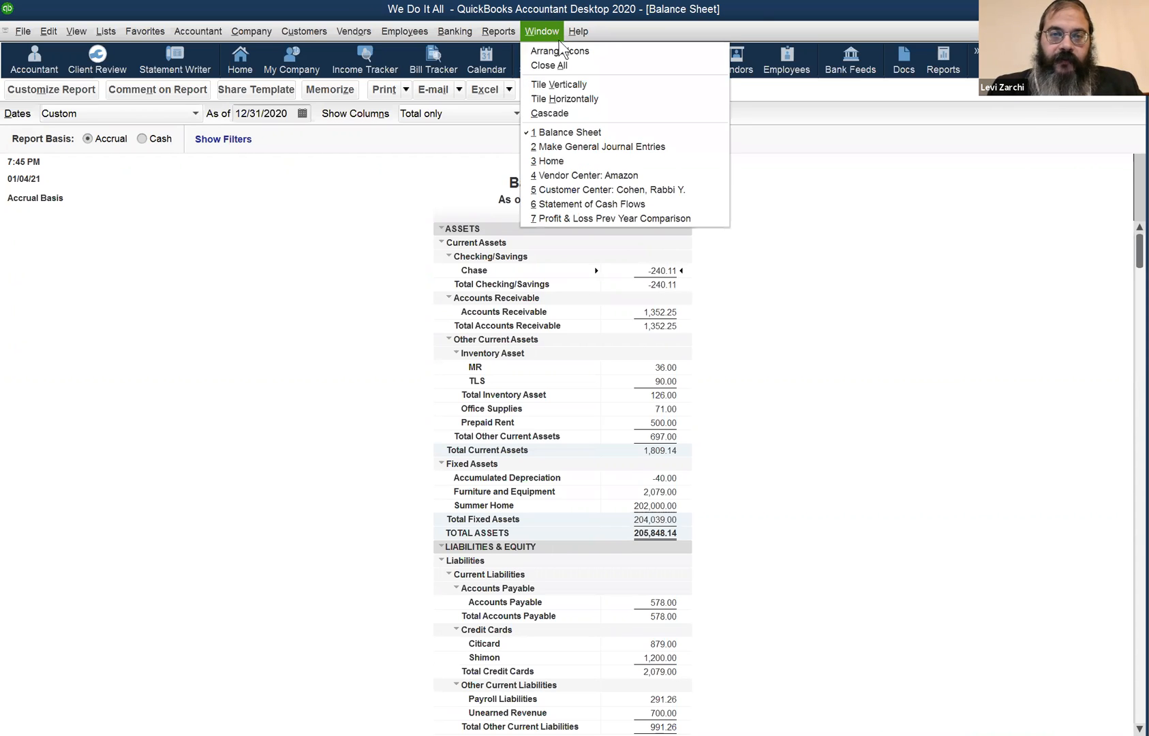
click(583, 147)
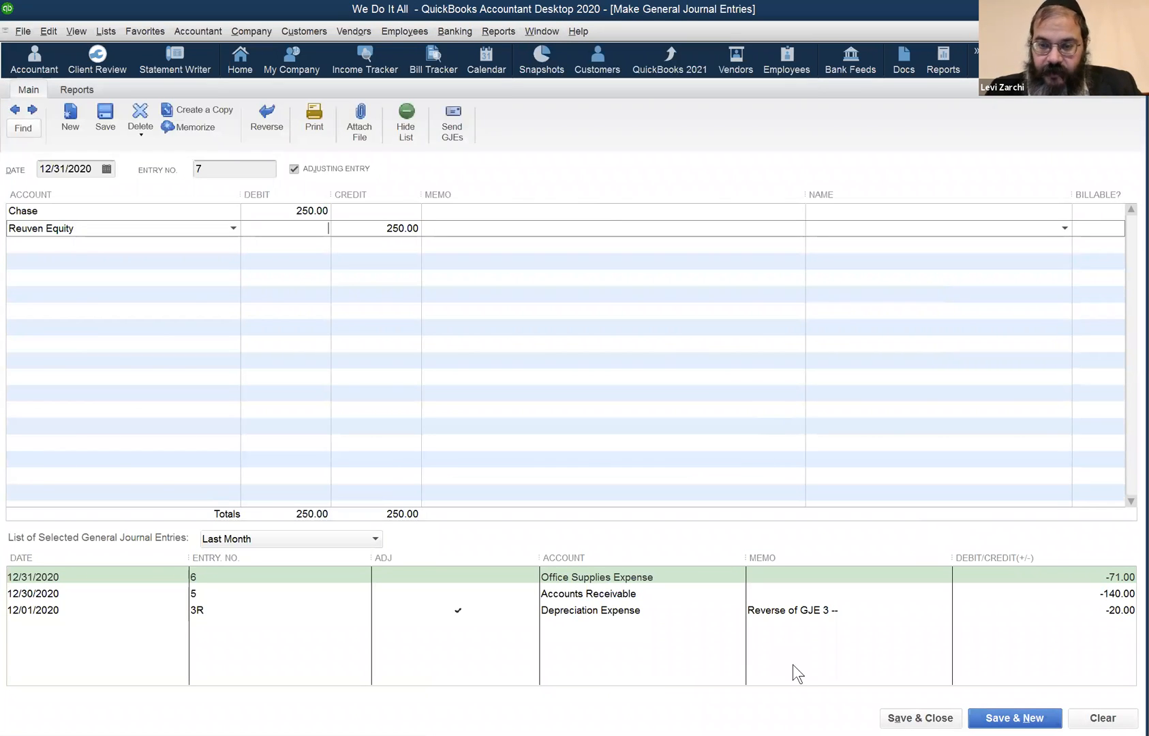
click(896, 716)
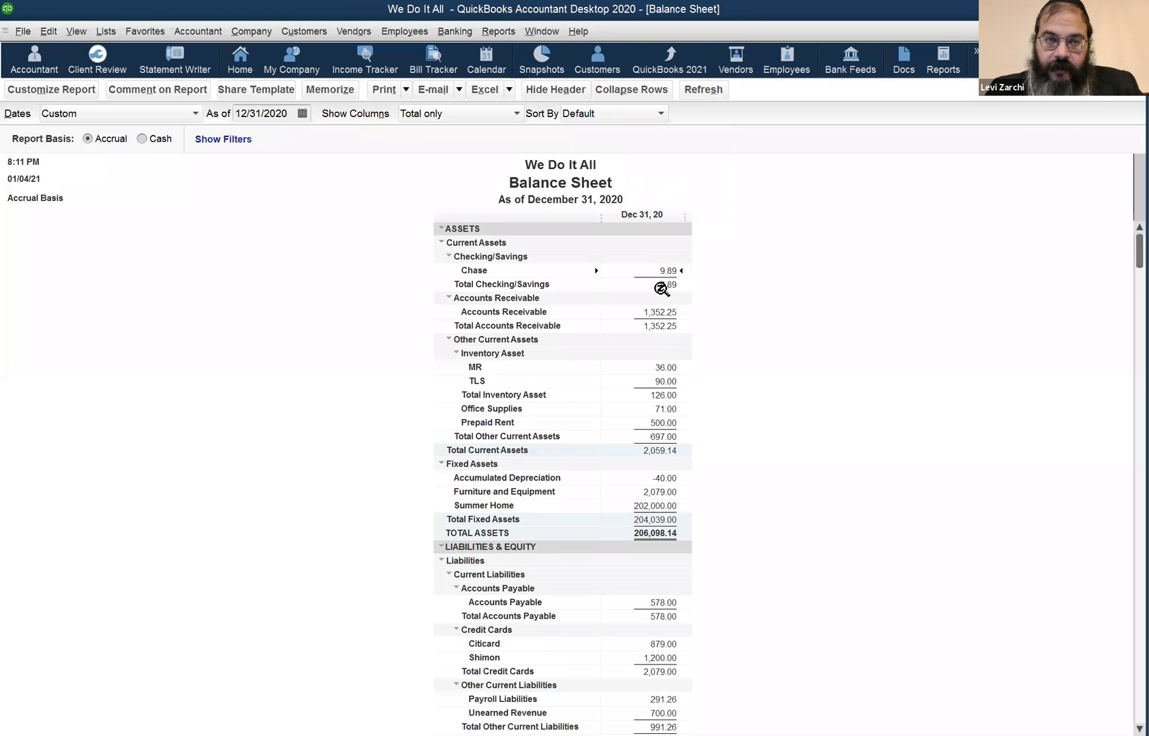
Compare the Balance Sheet on accrual and cash basis, ending on Cash.
click(155, 139)
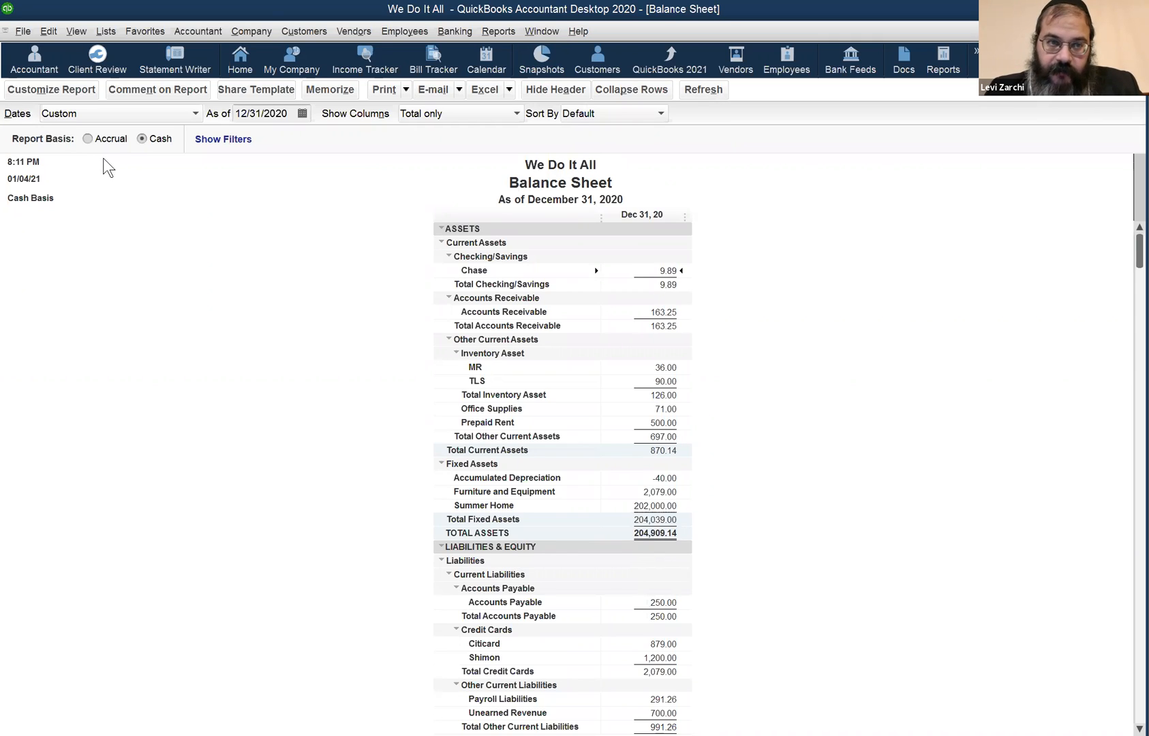
click(116, 143)
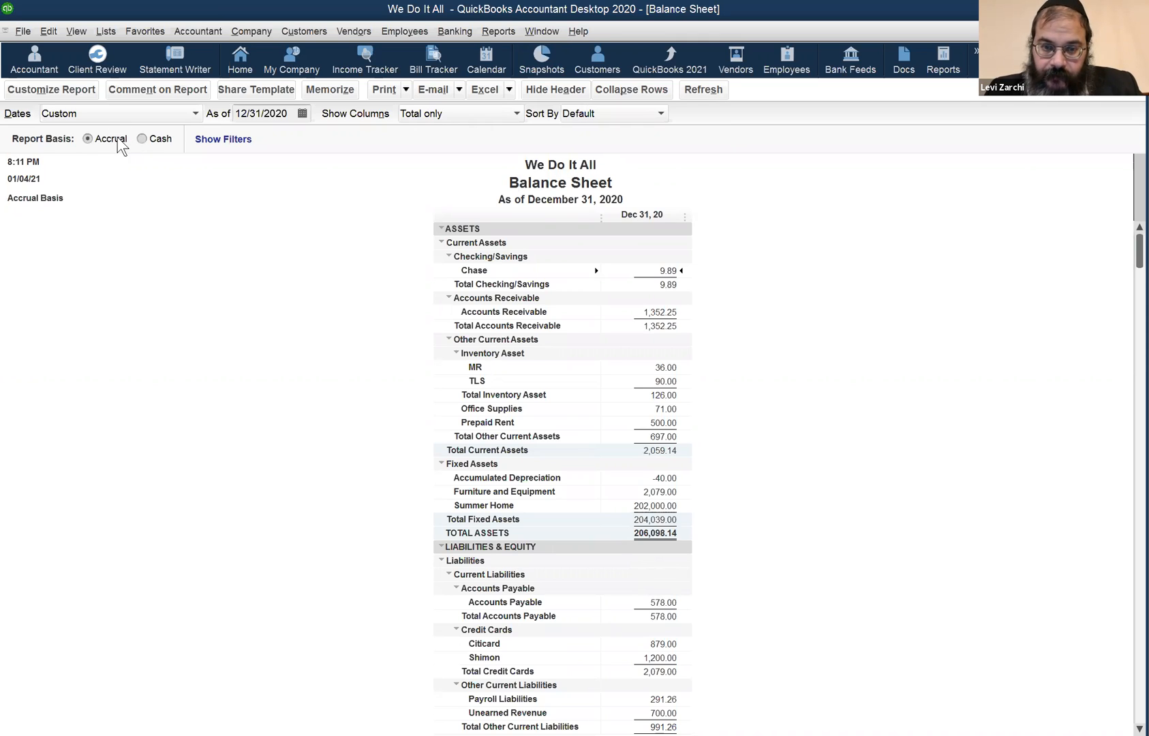
click(152, 143)
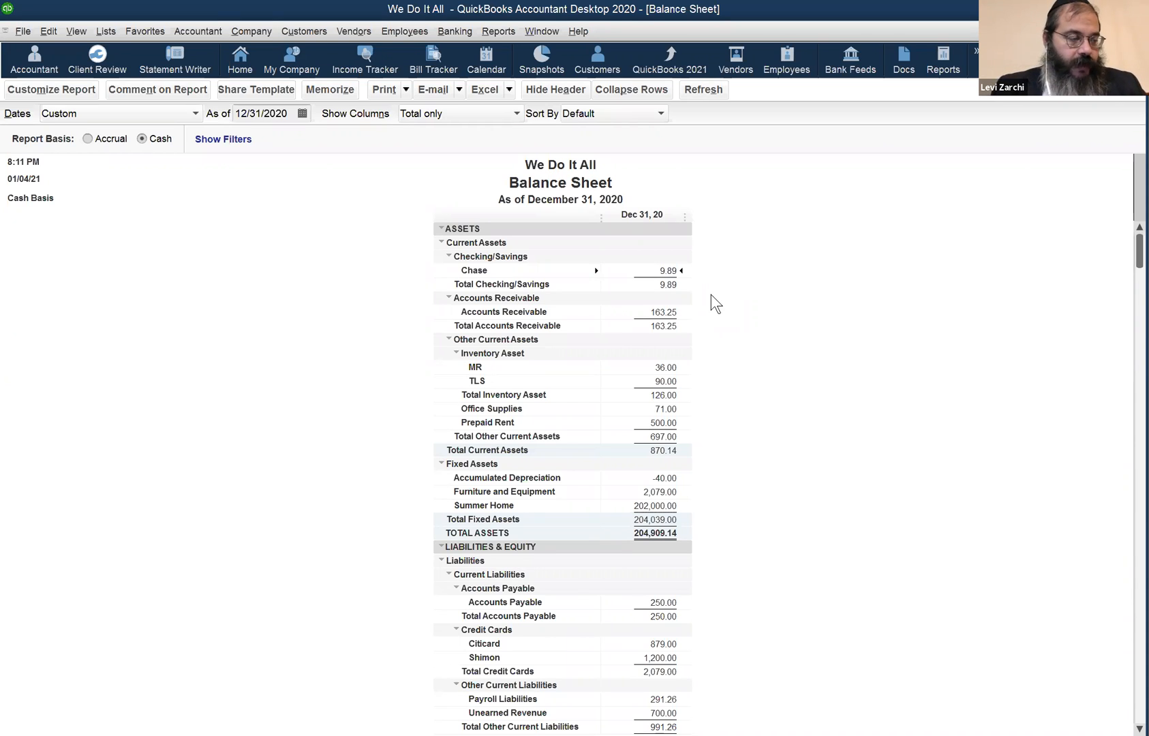
Drill down from the Chase balance on the Balance Sheet to its underlying transactions.
double_click(671, 270)
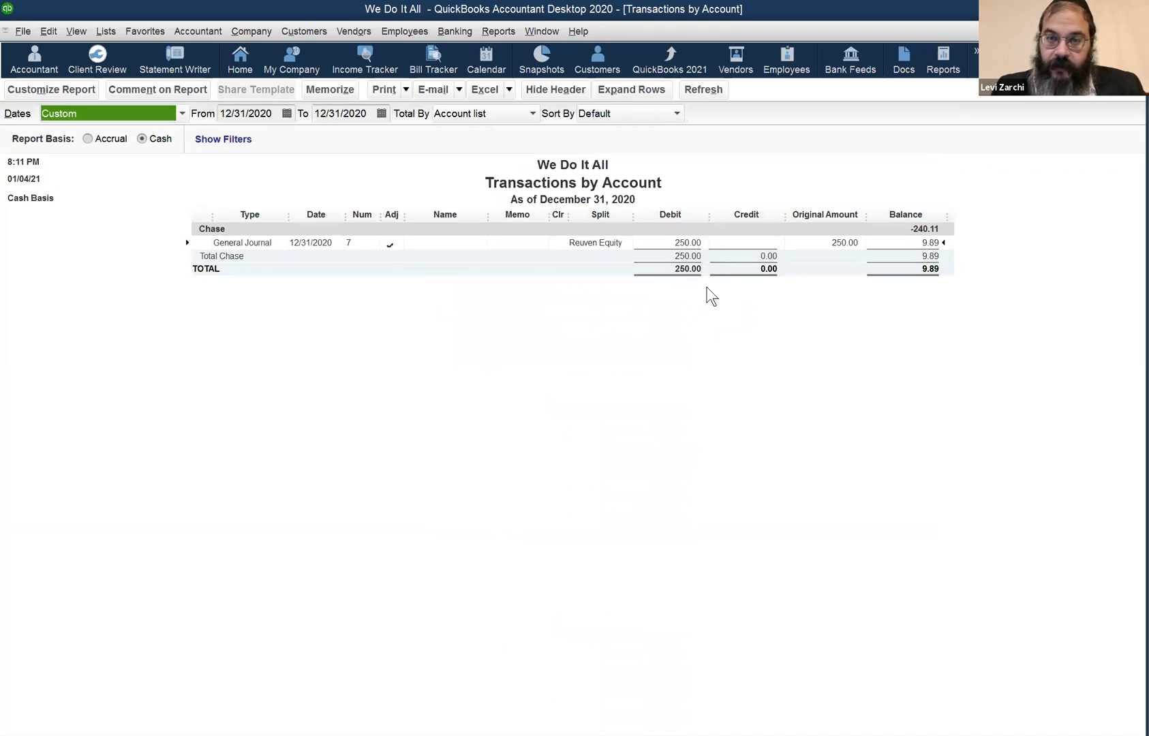
click(691, 242)
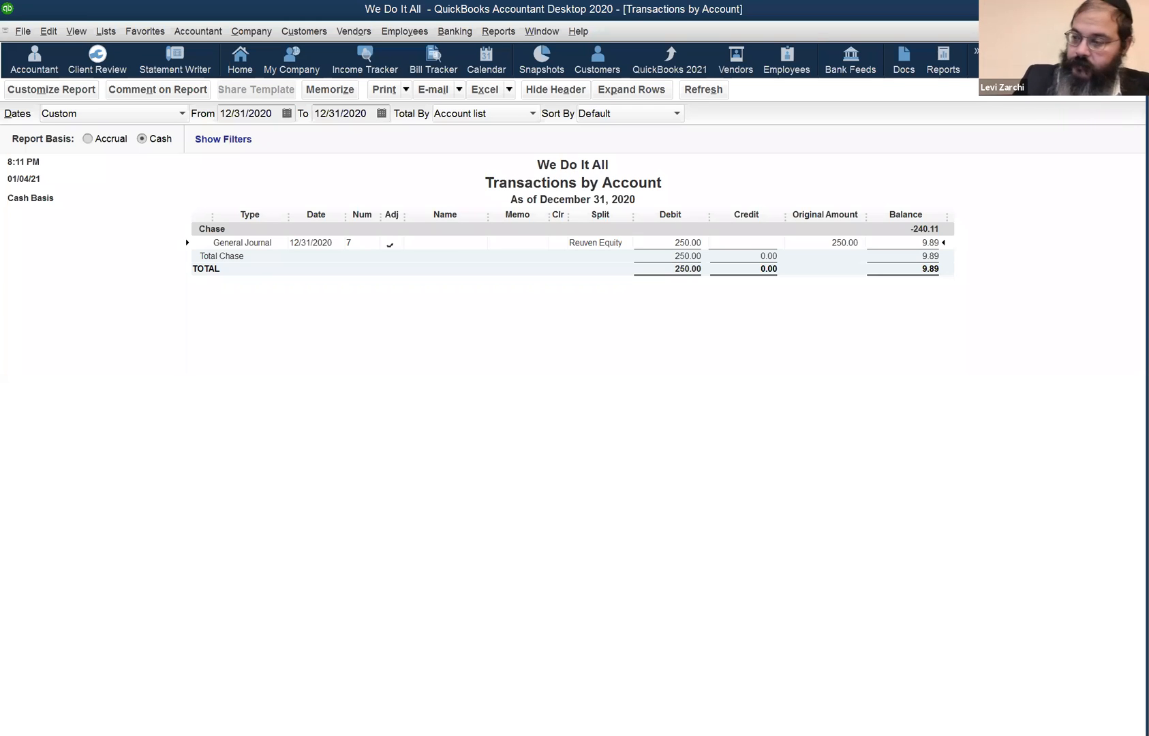
double_click(576, 243)
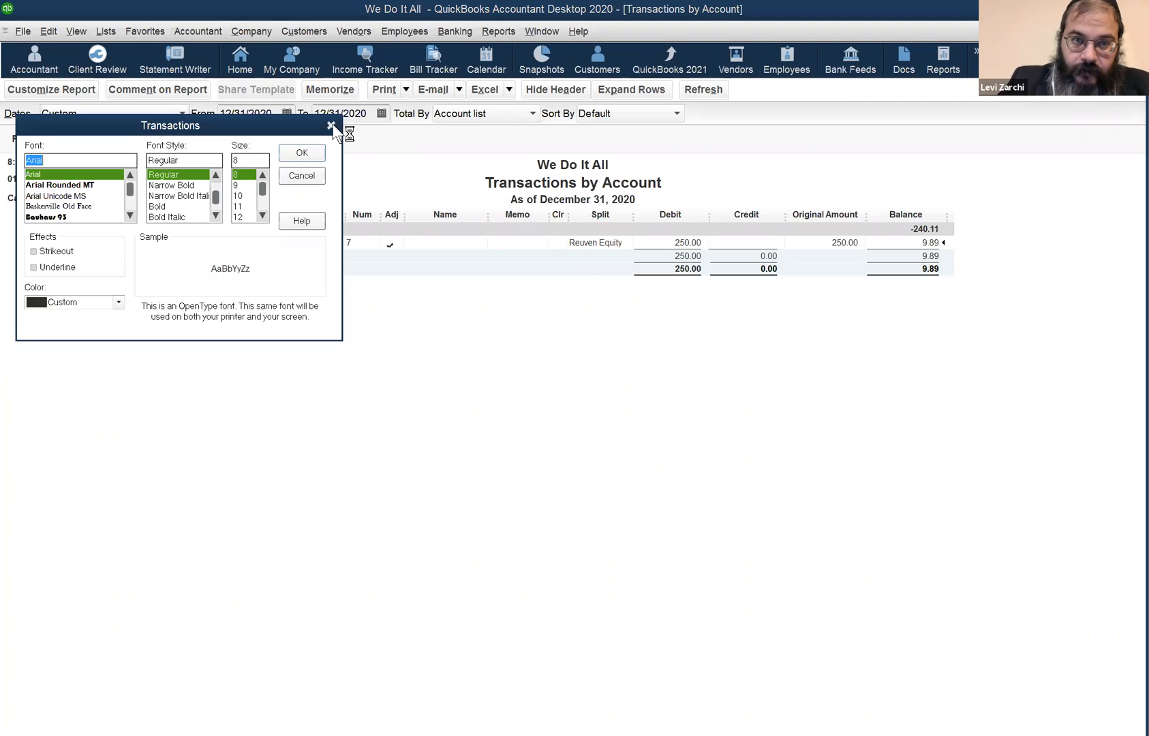
click(331, 125)
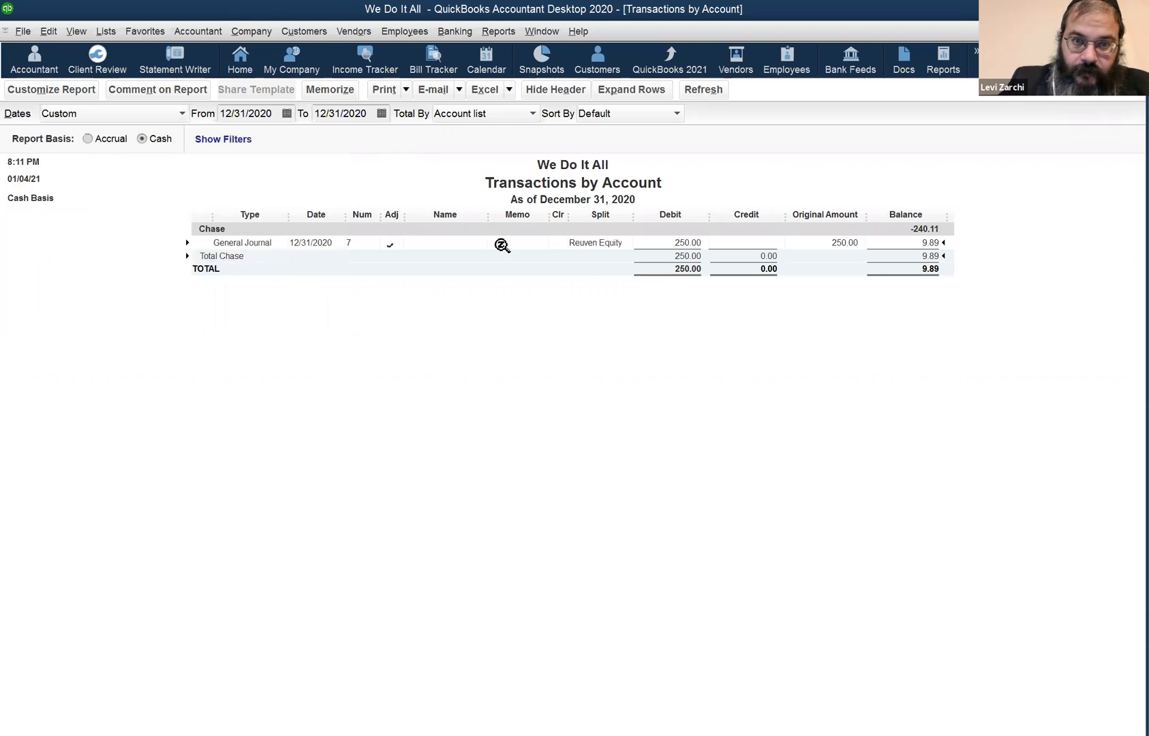
Run the Transaction Journal report for general journal entry 7 in the Chase transactions.
key(ctrl+y)
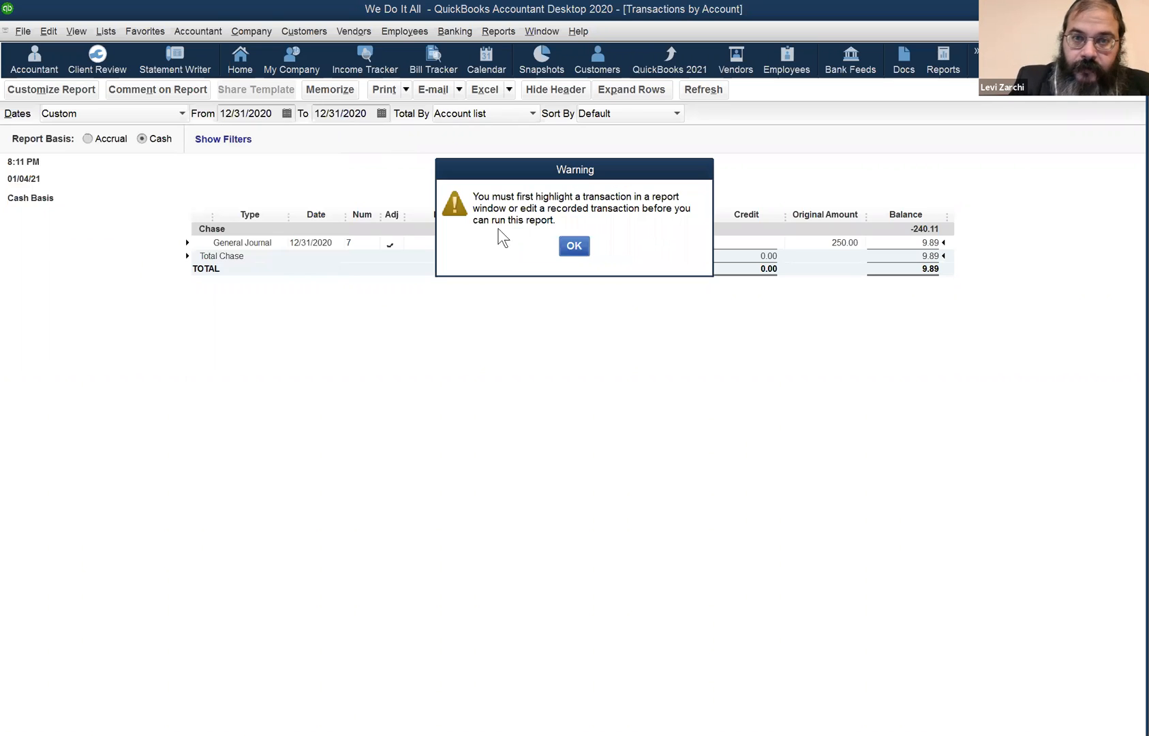
click(569, 252)
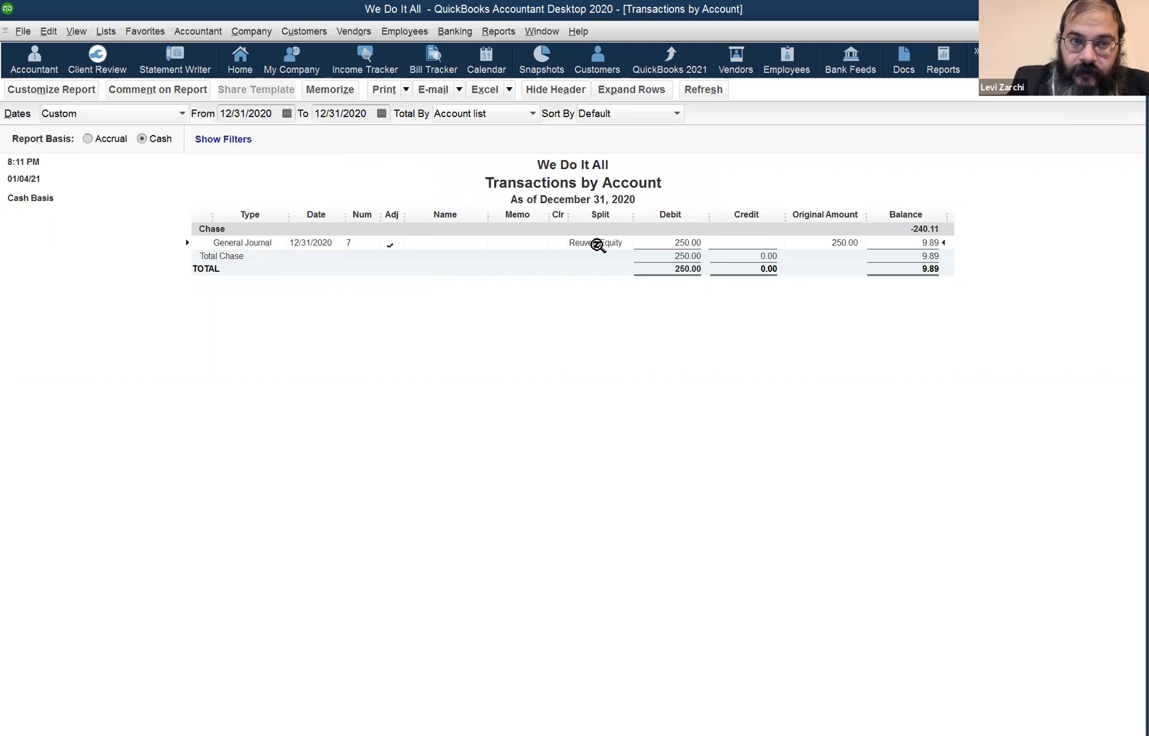
key(ctrl+y)
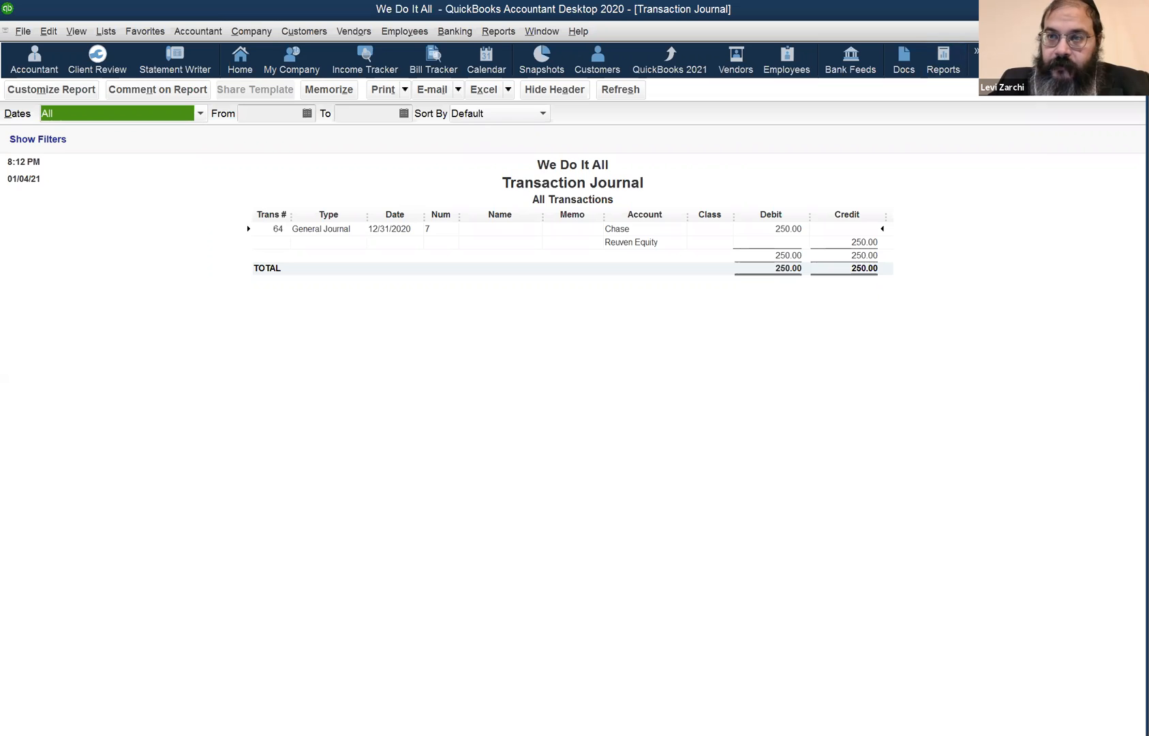
Close the Transaction Journal report, and view and close the Fixed Asset Item List.
click(1137, 32)
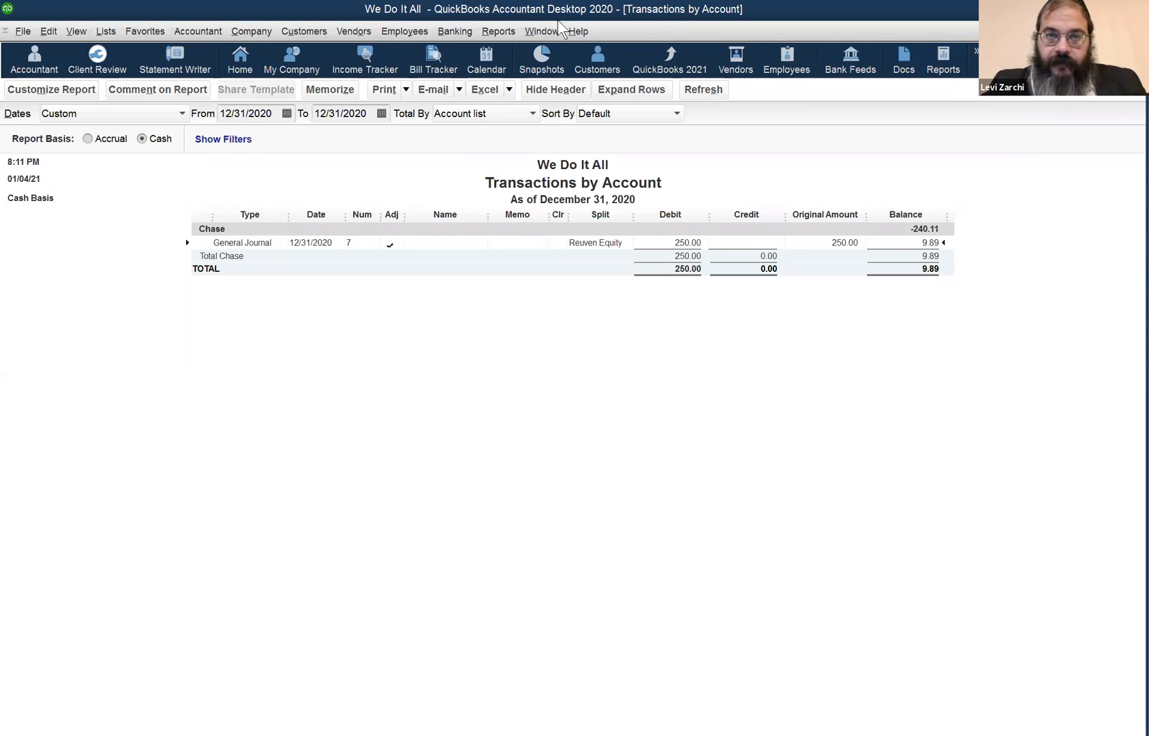
click(536, 34)
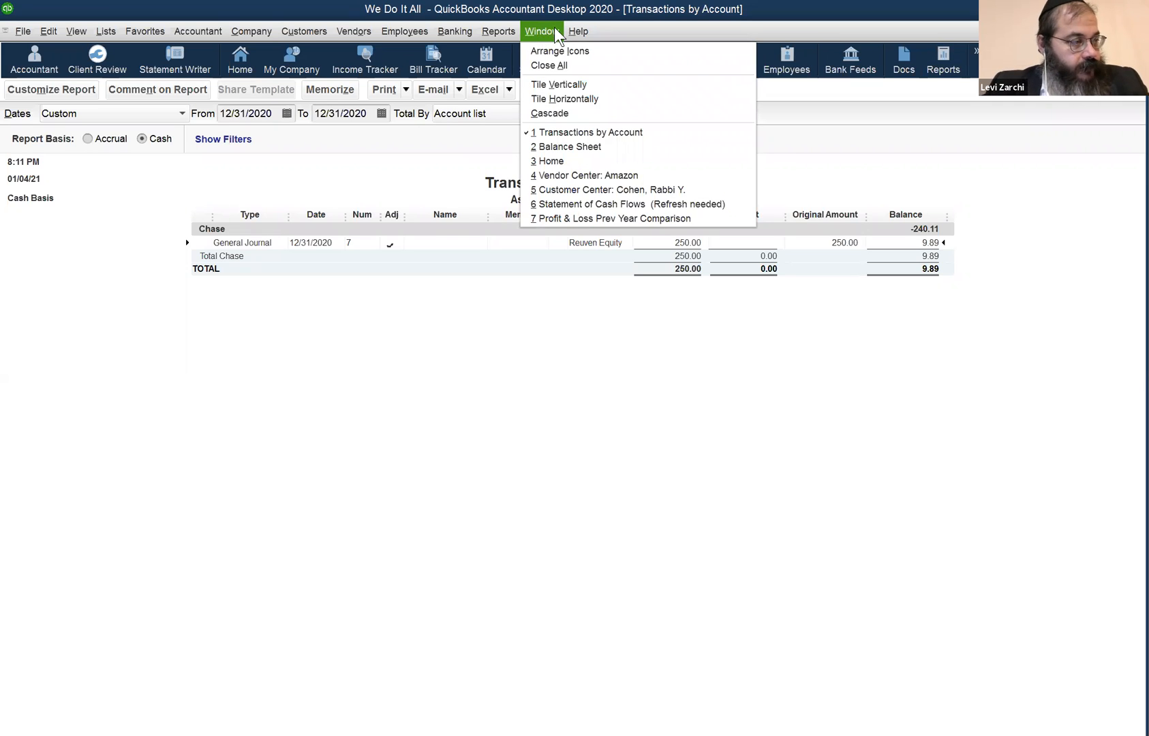
mouse_move(578, 32)
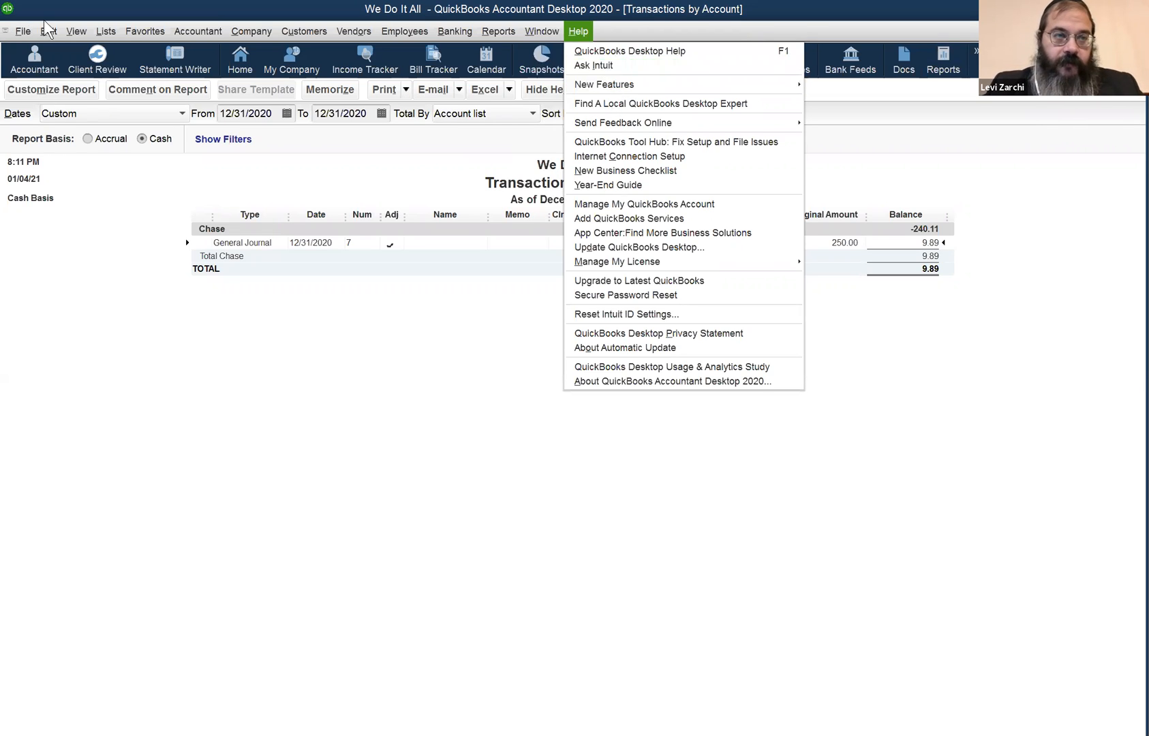
mouse_move(105, 34)
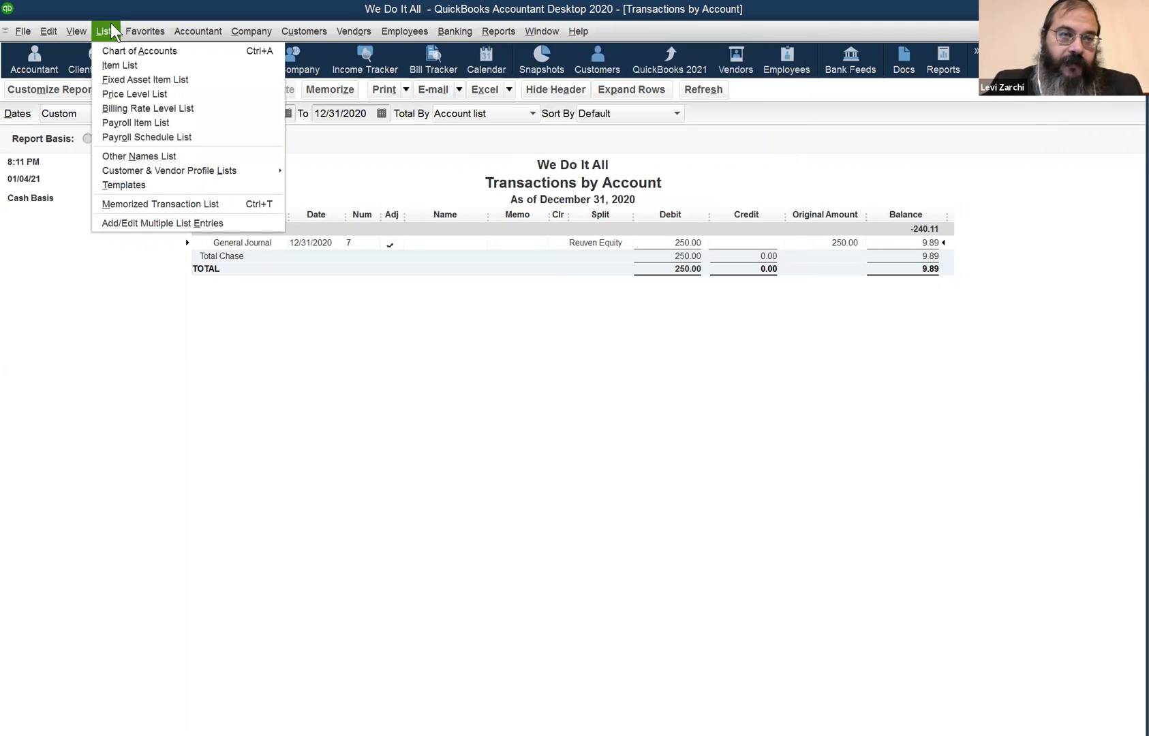
click(135, 82)
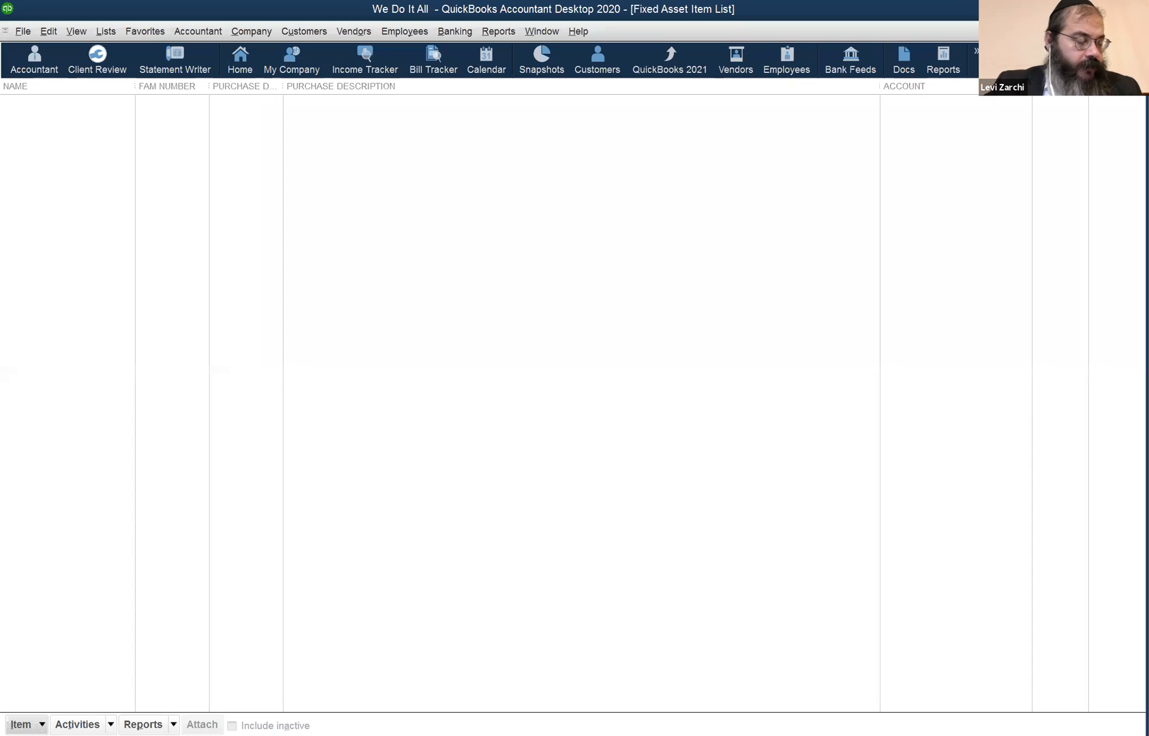
key(Escape)
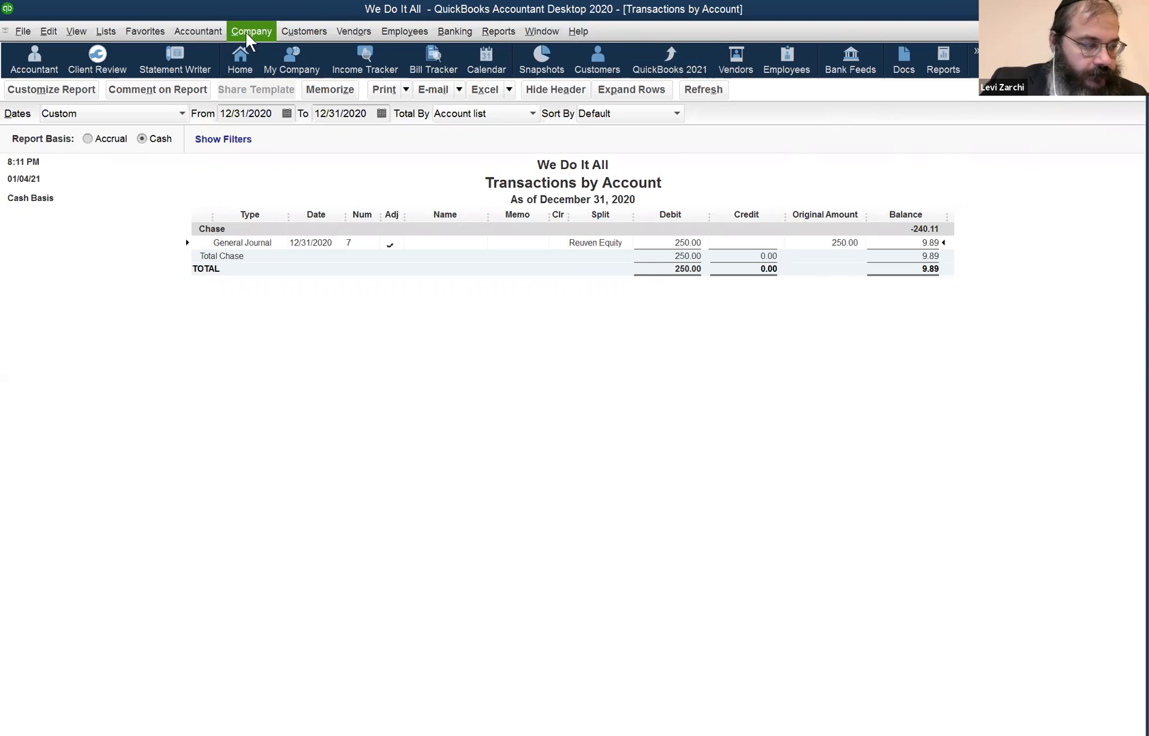
Start a batch of checks from the Citi account with a 12/31/2020 check for 10 to Ask My Accountant.
click(216, 32)
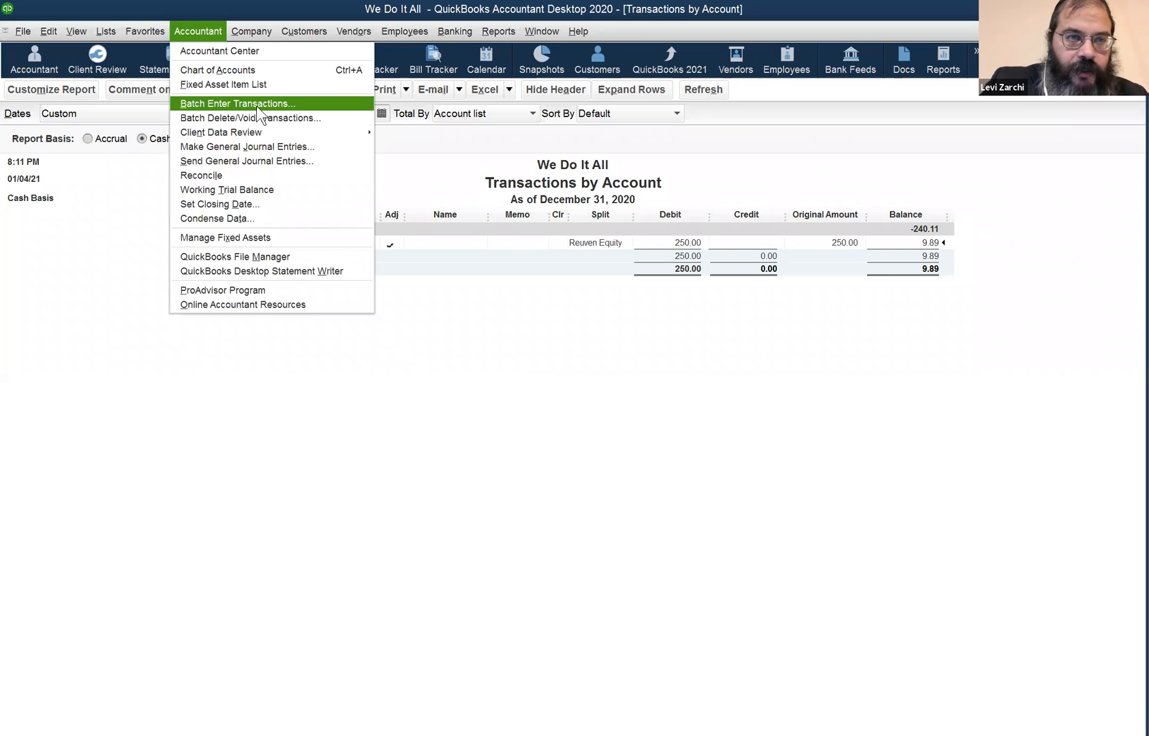
click(256, 109)
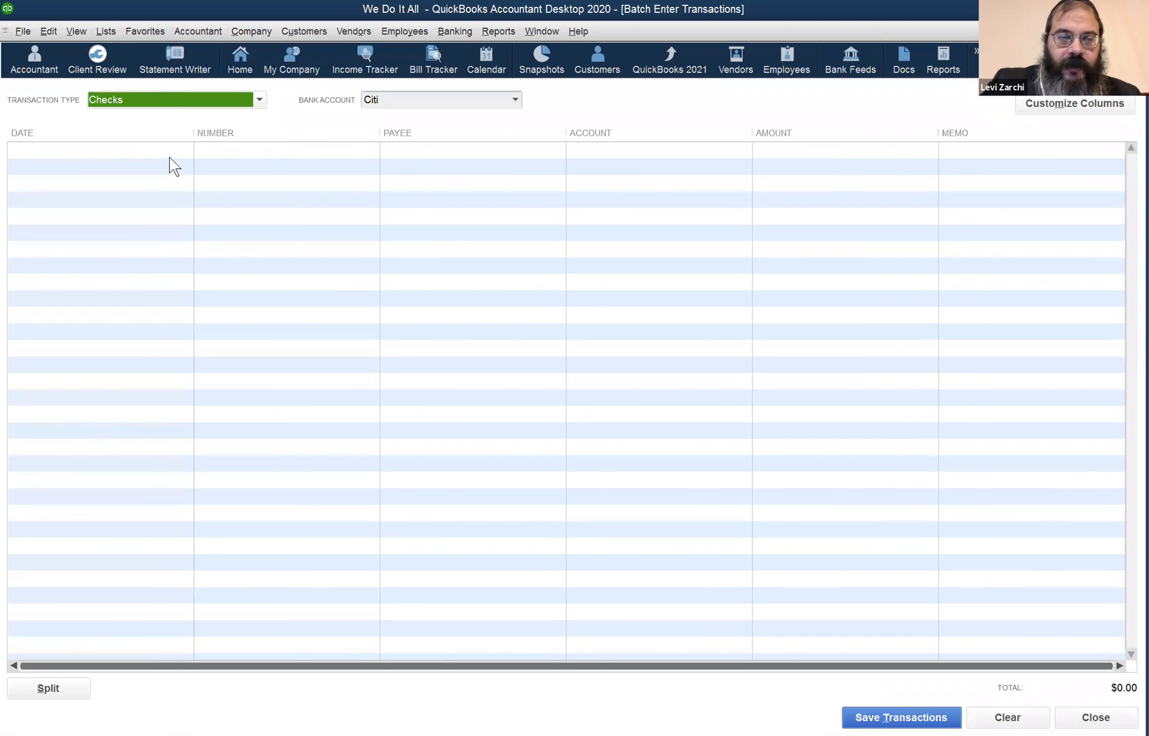
click(169, 150)
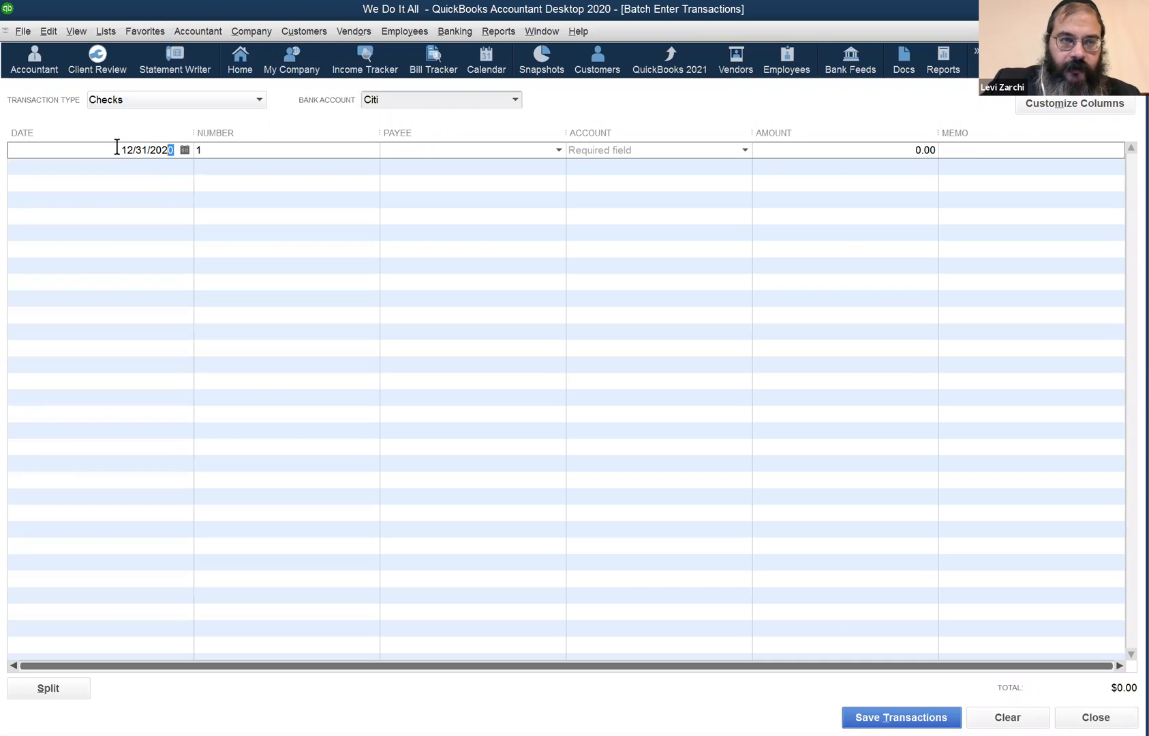
drag(173, 150, 108, 149)
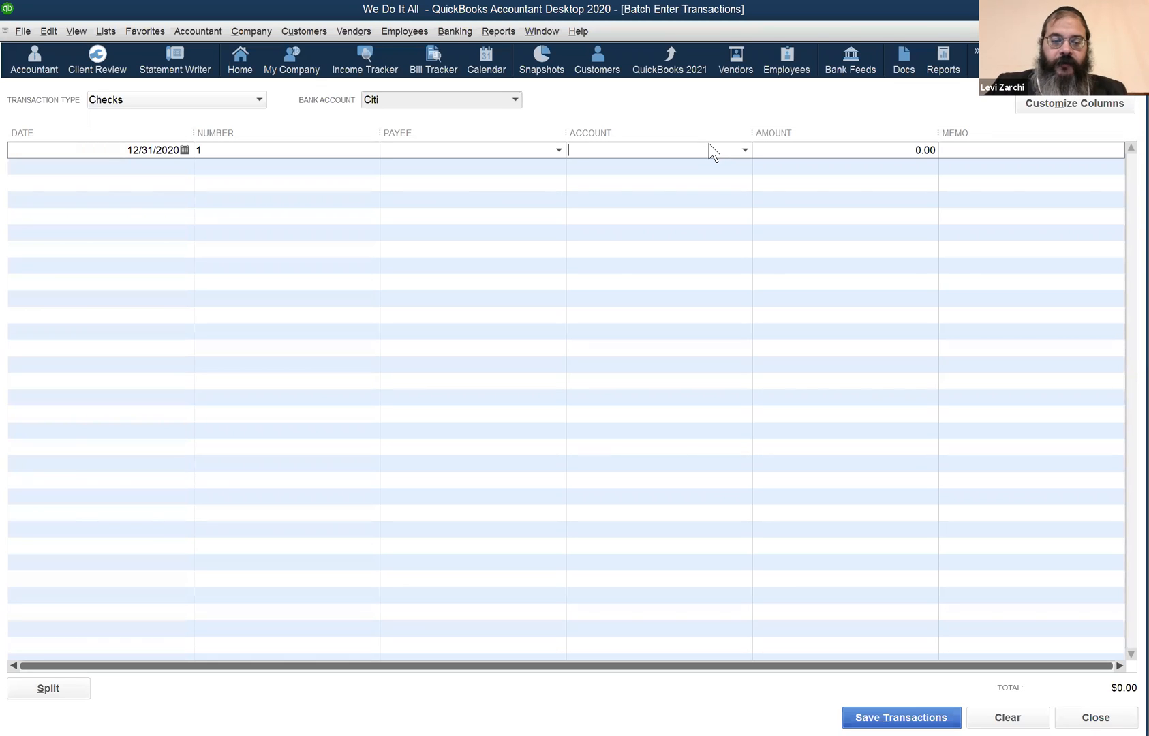
text(Ask My Accountant)
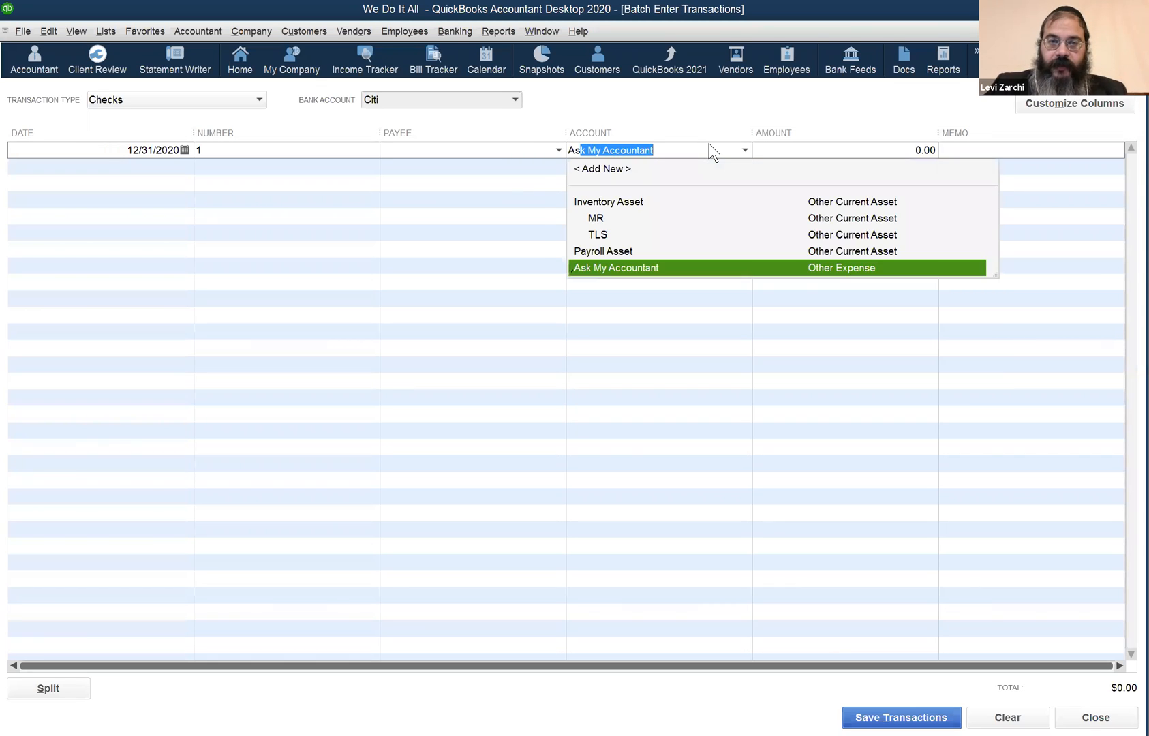
key(Tab)
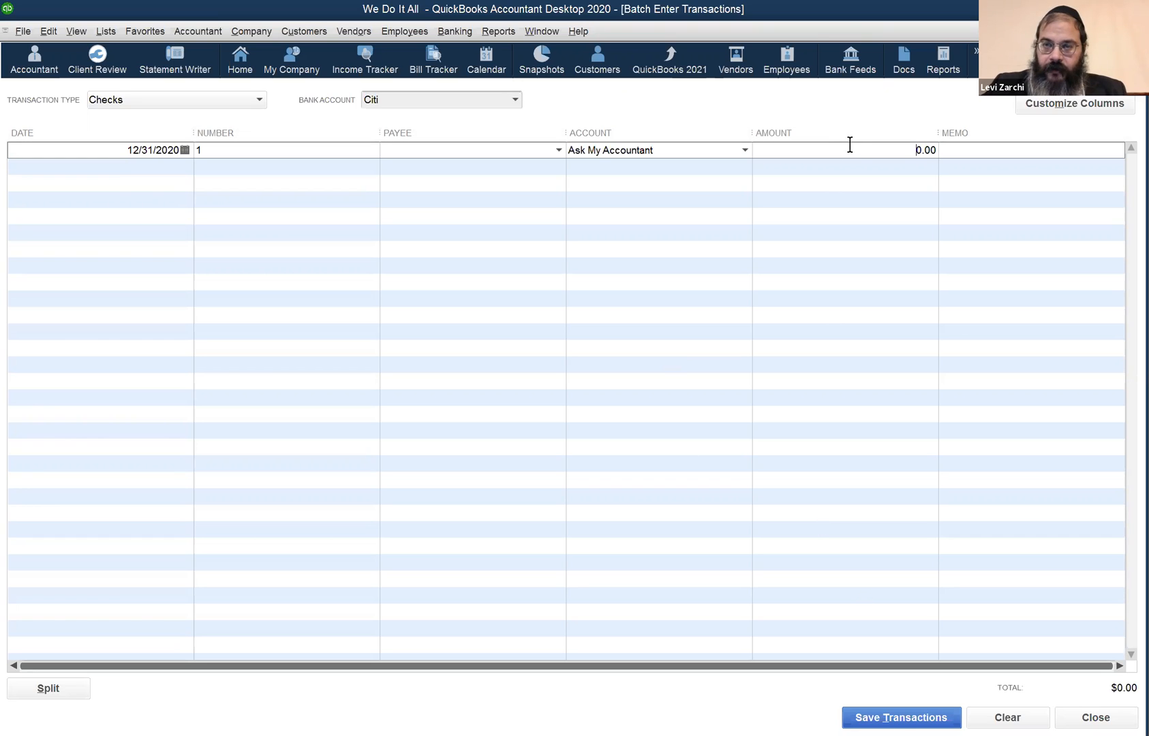
text(10)
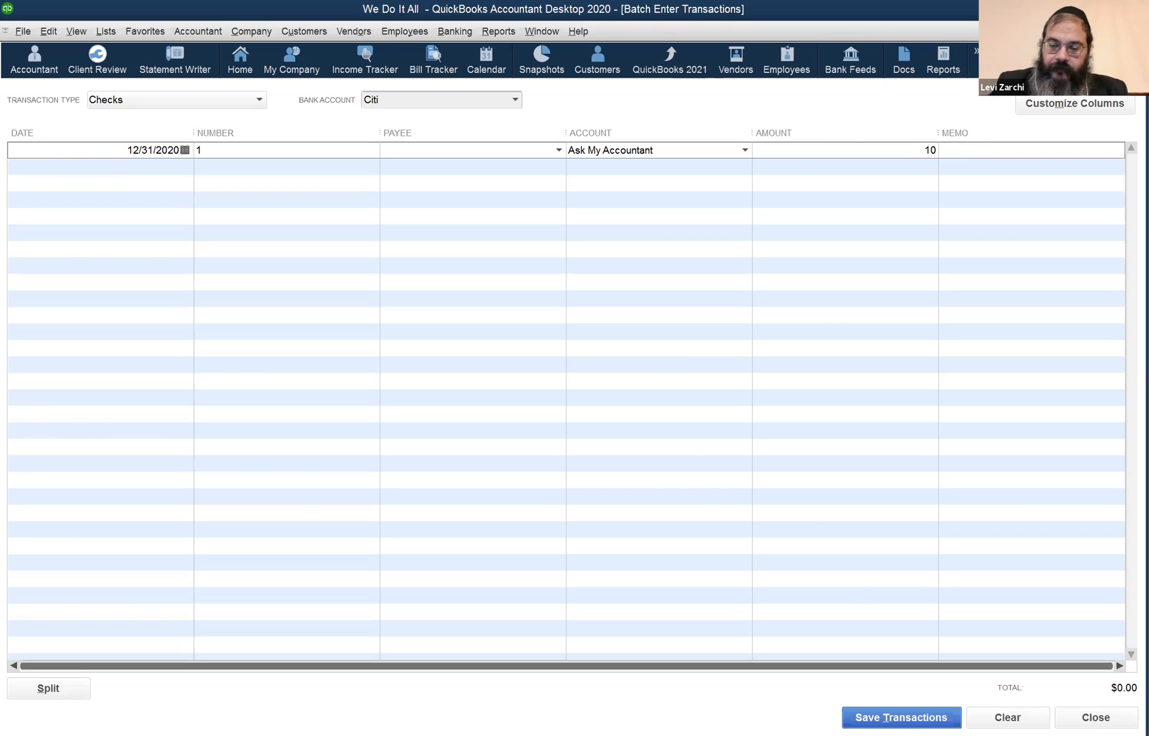
Add two more checks with amounts of 20 and 30 to the batch, leaving their accounts blank.
key(Return)
text(20)
key(Return)
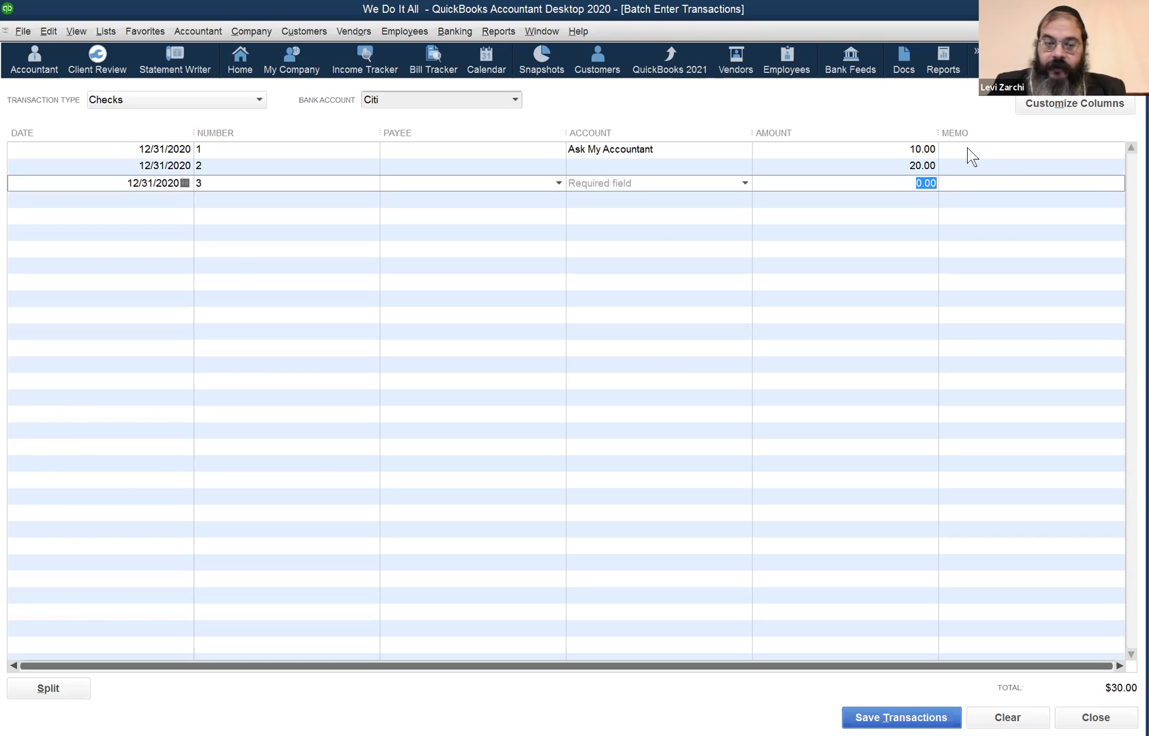
text(30)
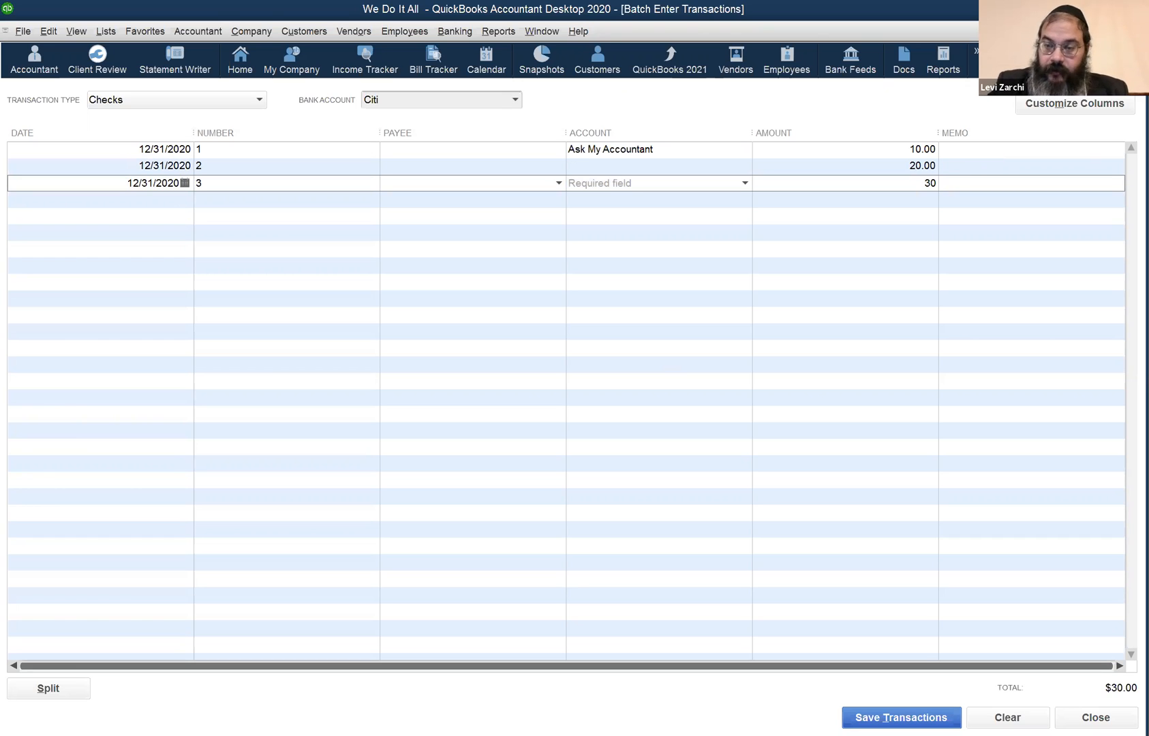
key(Return)
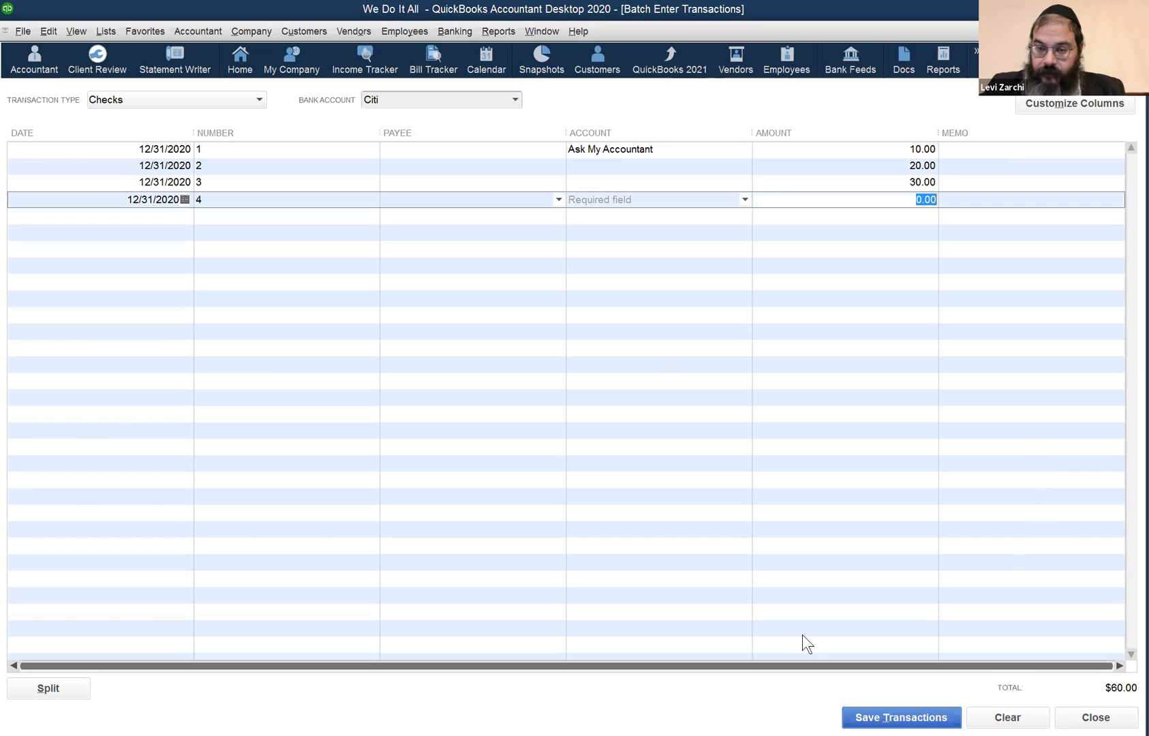
click(535, 344)
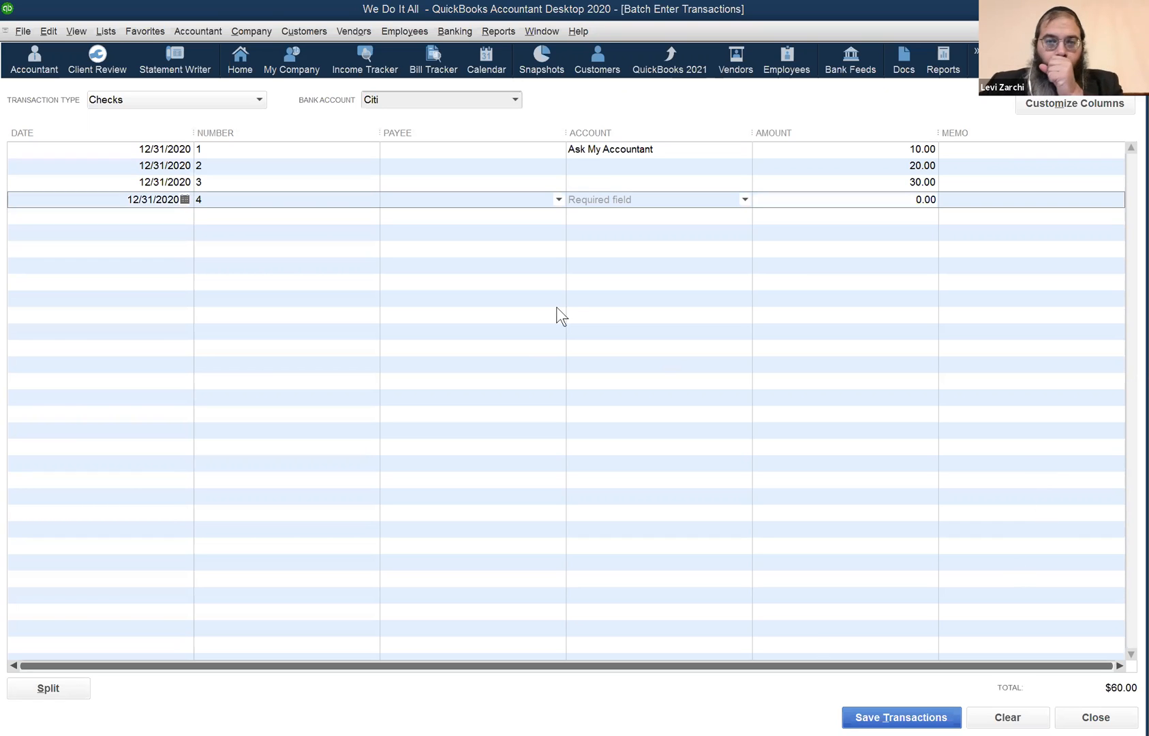
click(613, 167)
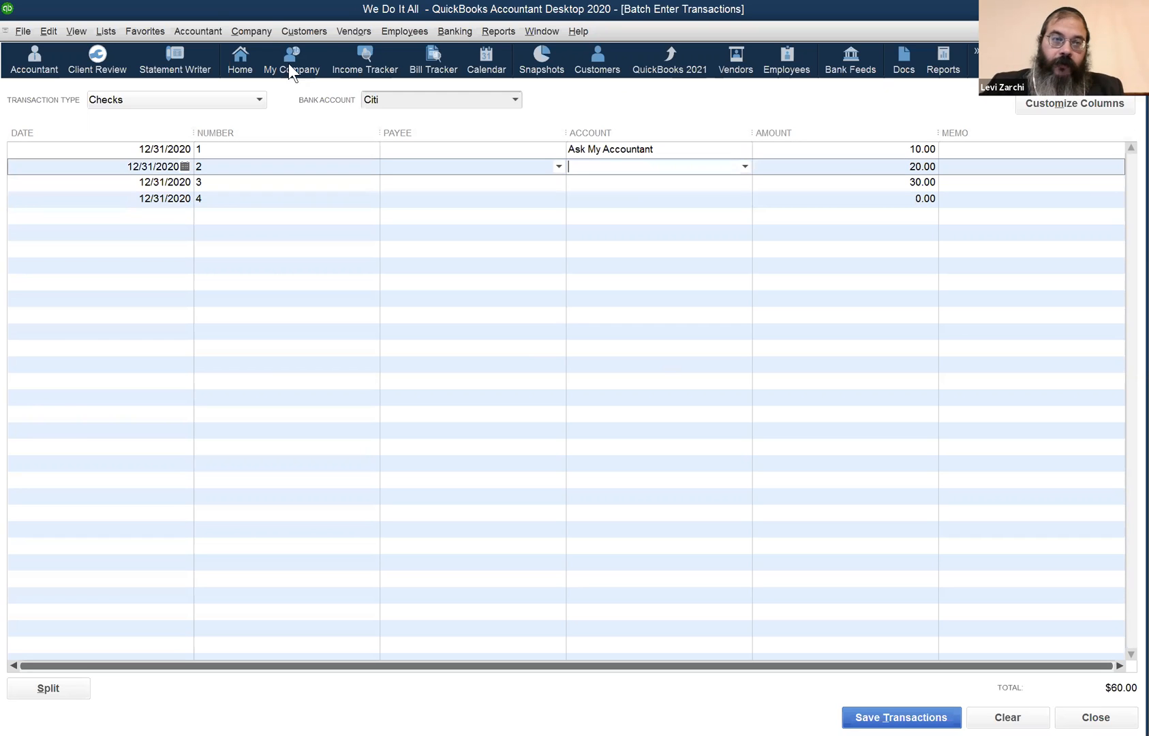
Open Reclassify Transactions from the Client Data Review tools and list the Advertising and Promotion transactions.
click(199, 39)
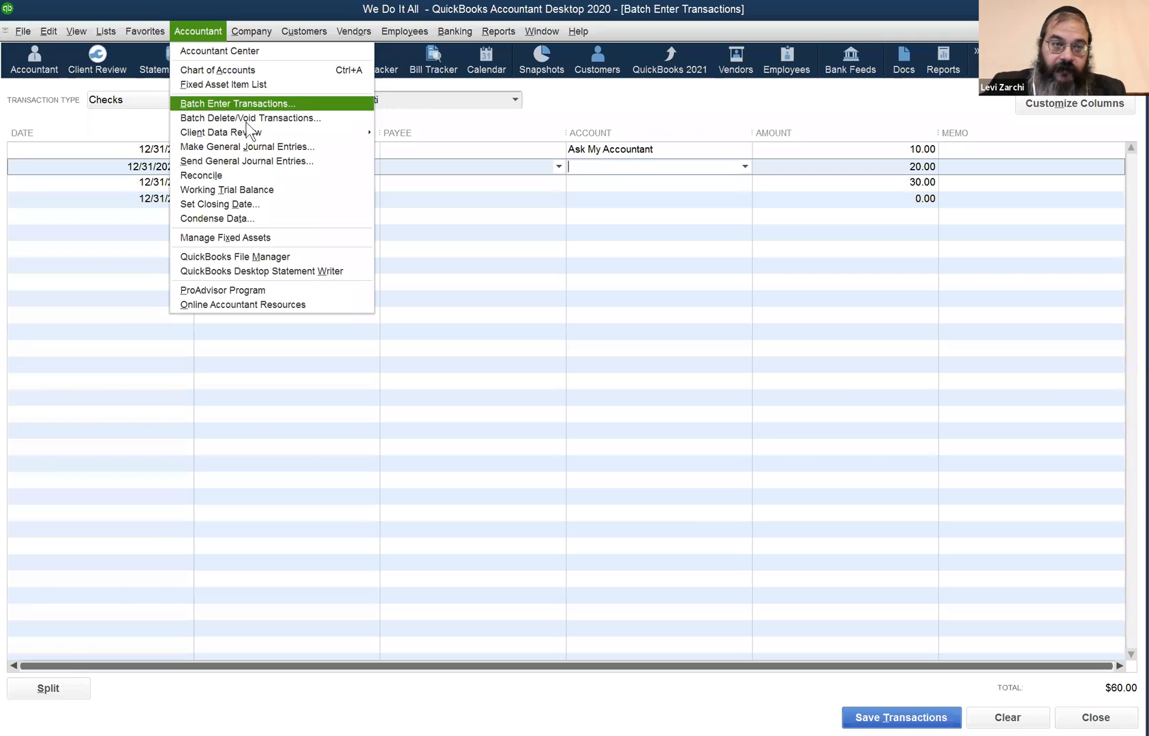
mouse_move(253, 134)
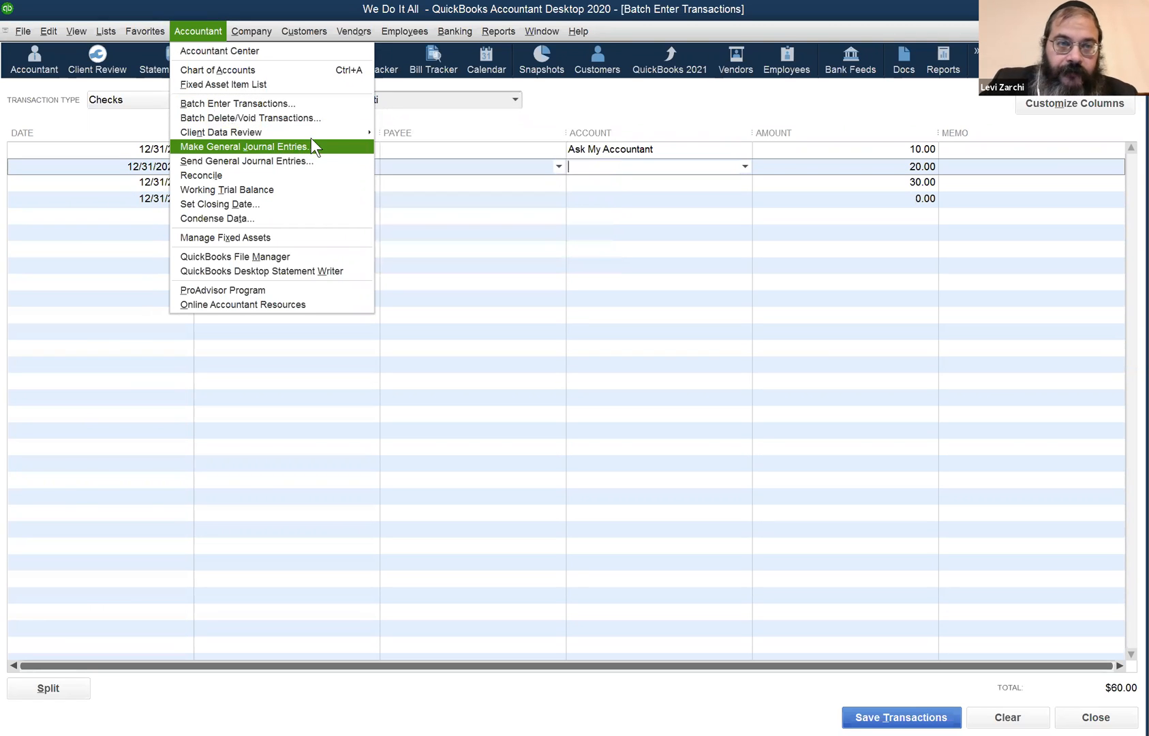
mouse_move(316, 136)
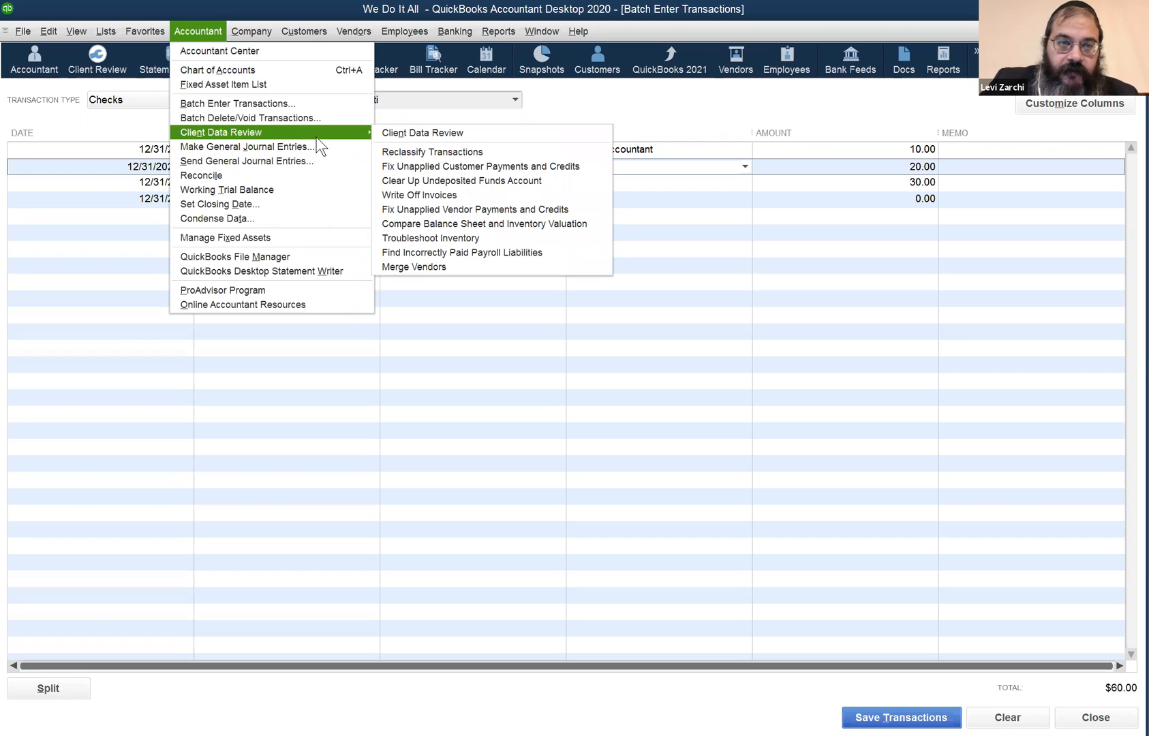
click(450, 151)
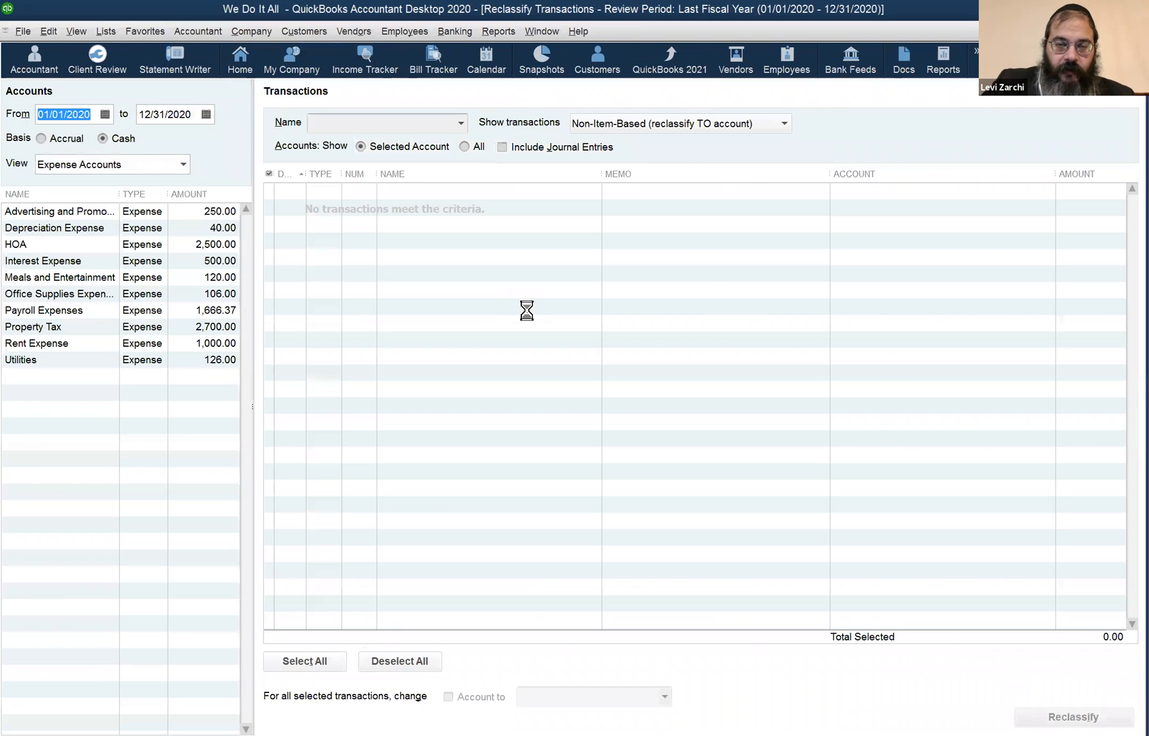
click(241, 174)
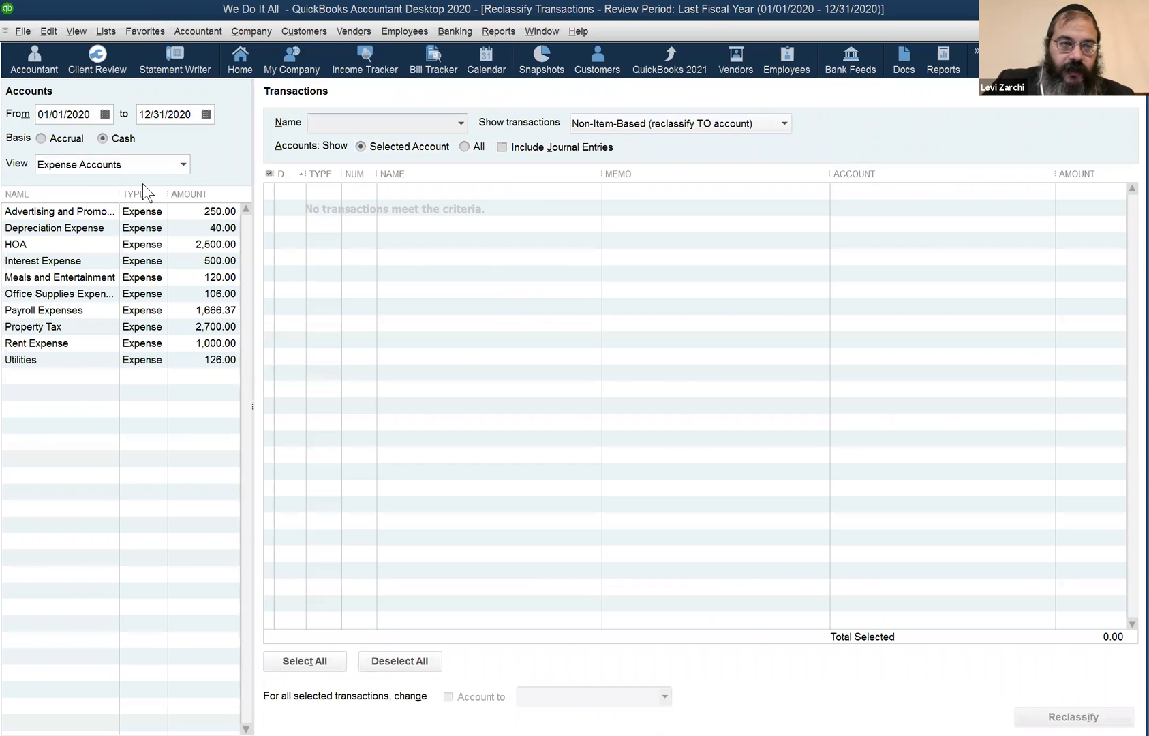
click(78, 228)
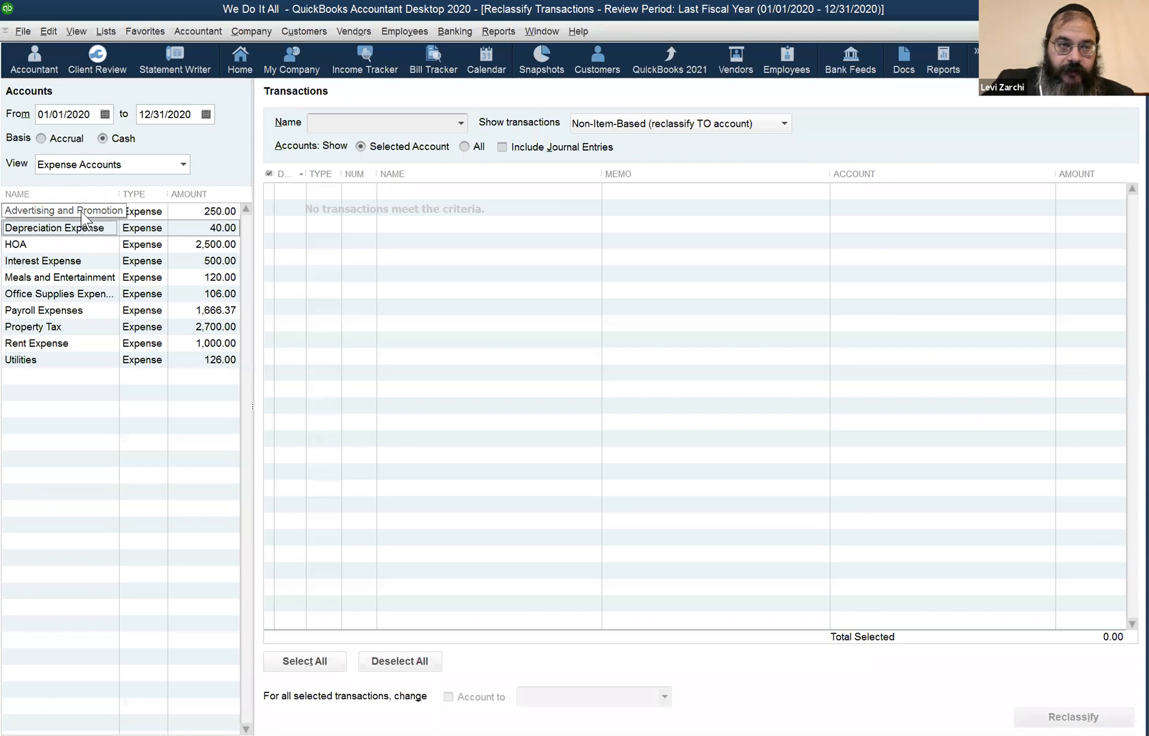
click(81, 212)
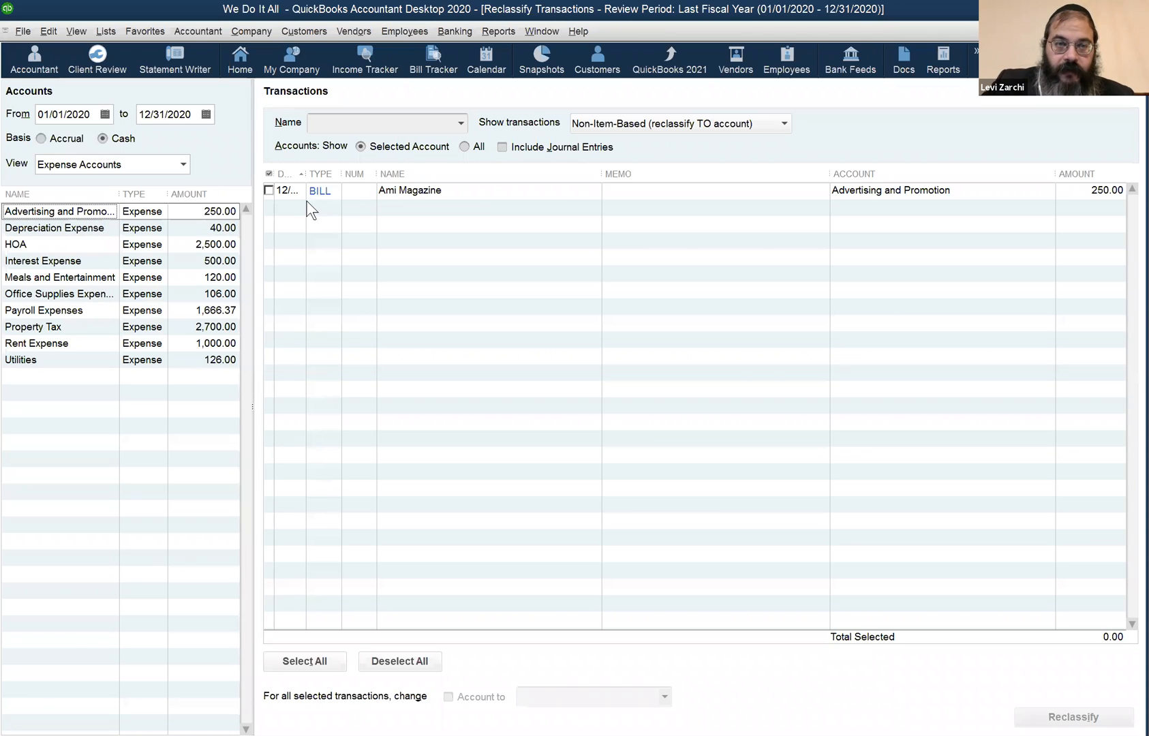
Select the Ami Magazine bill and look through the accounts it could be reclassified to, without choosing one.
click(269, 191)
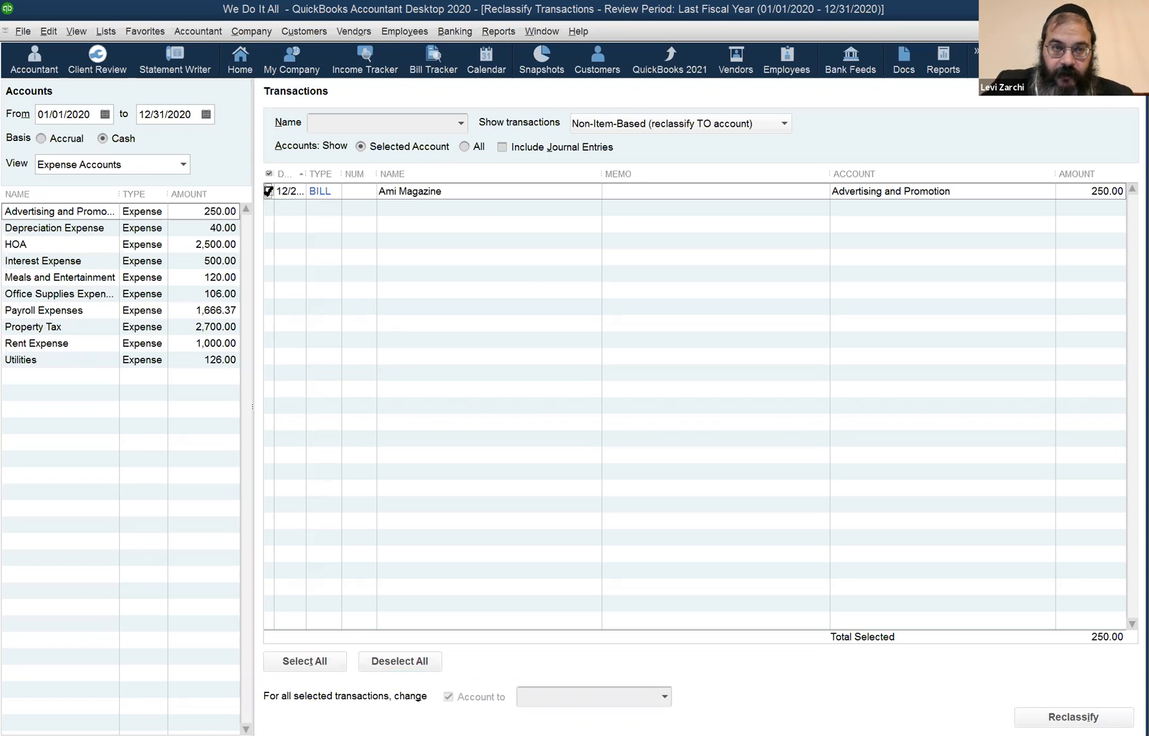
click(663, 695)
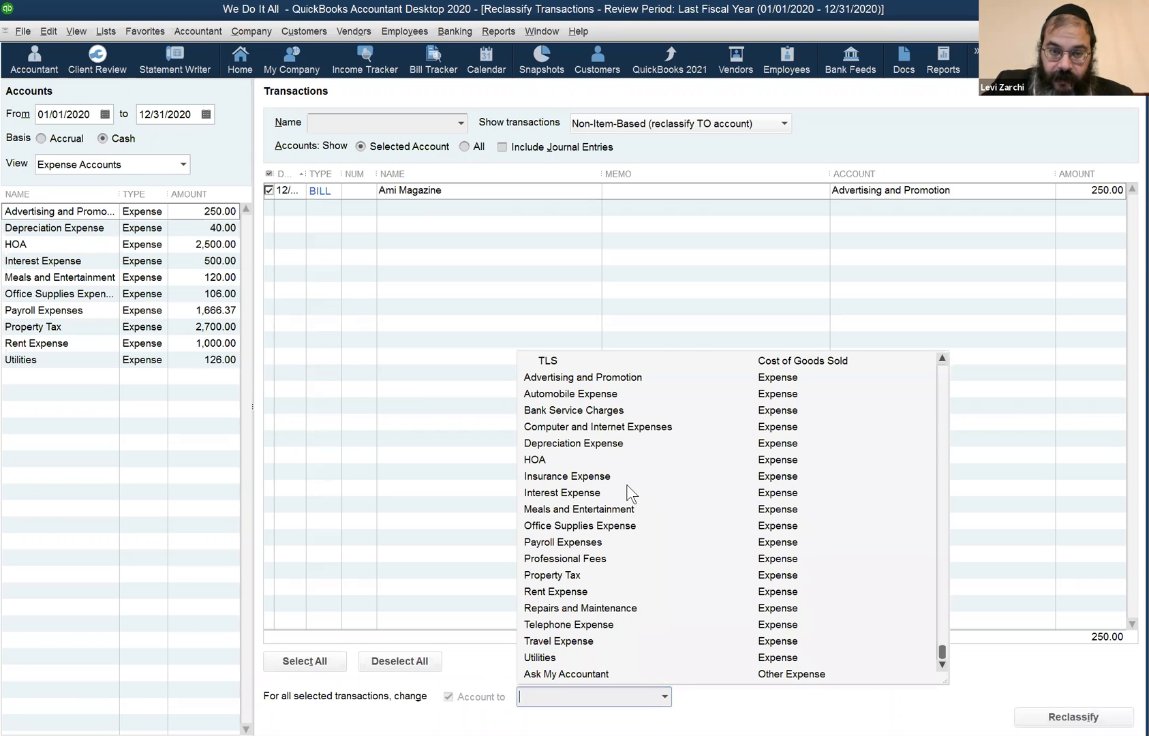
scroll(627, 486, up, 10)
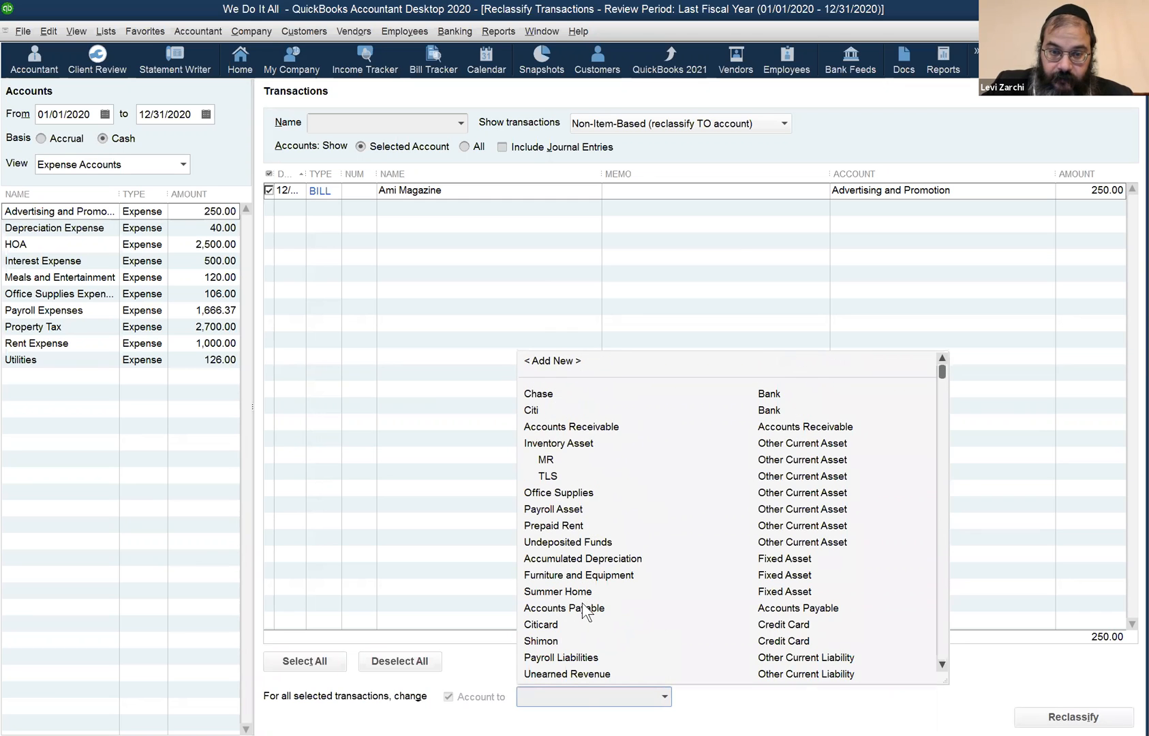
scroll(582, 611, down, 2)
scroll(598, 595, down, 3)
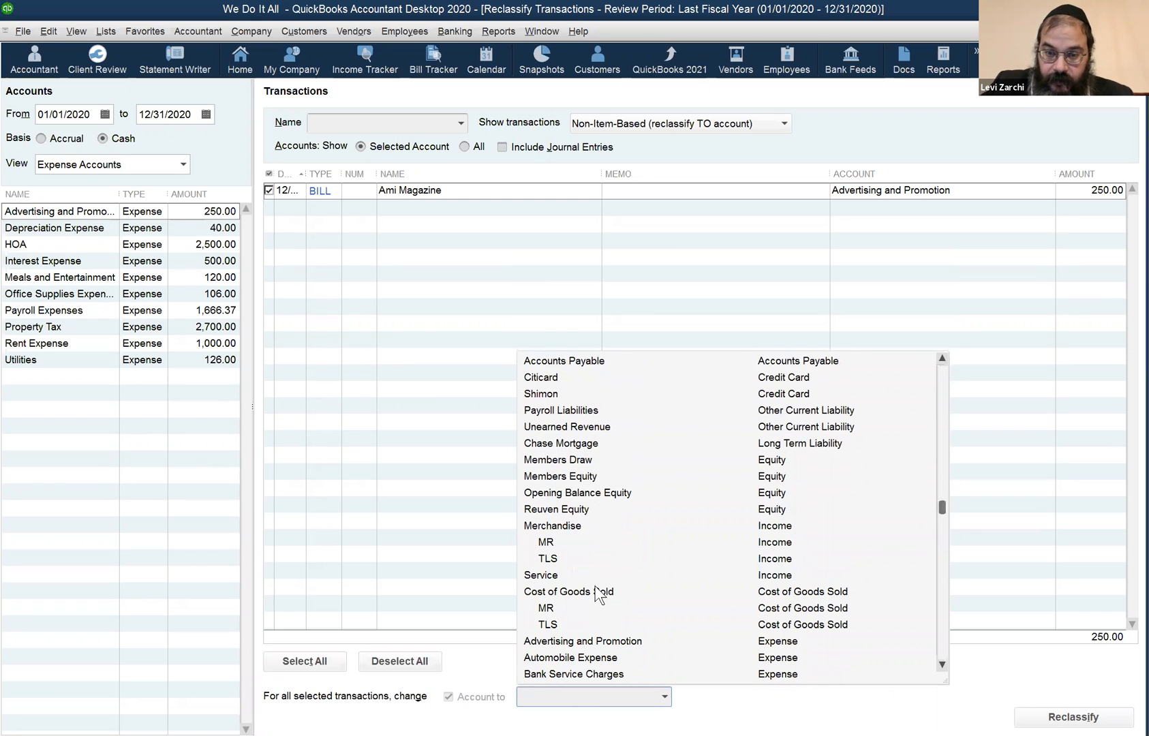
scroll(598, 594, down, 1)
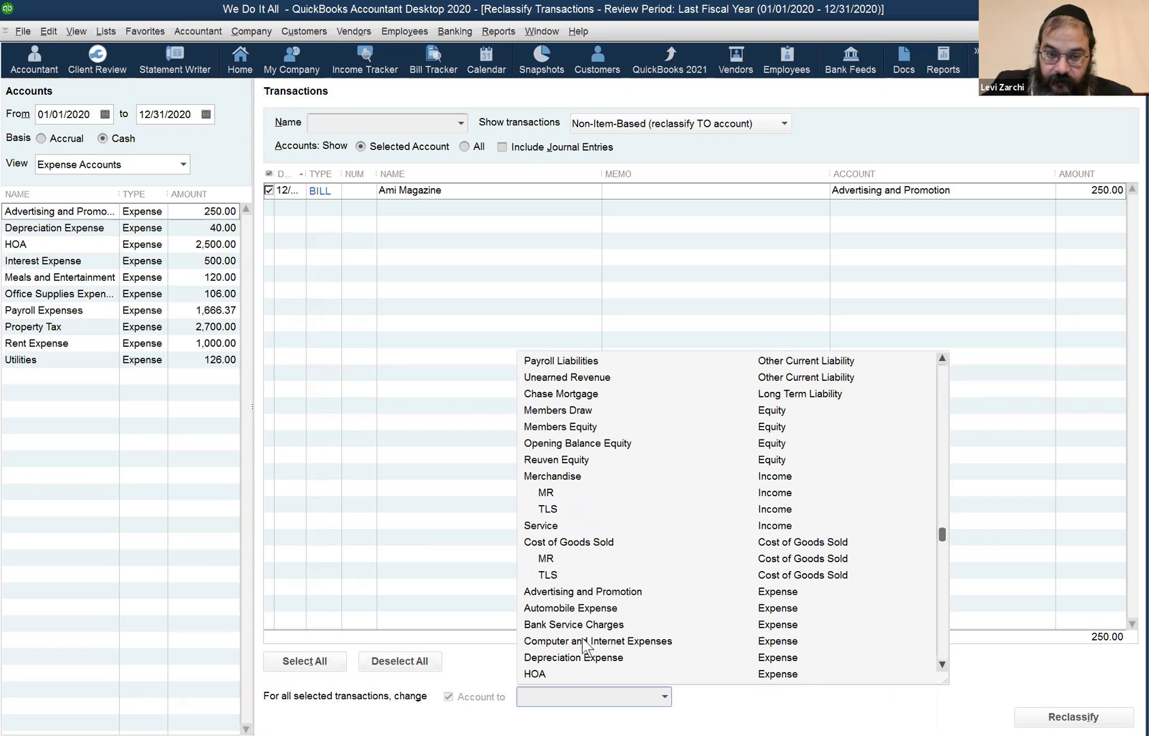
scroll(583, 647, down, 3)
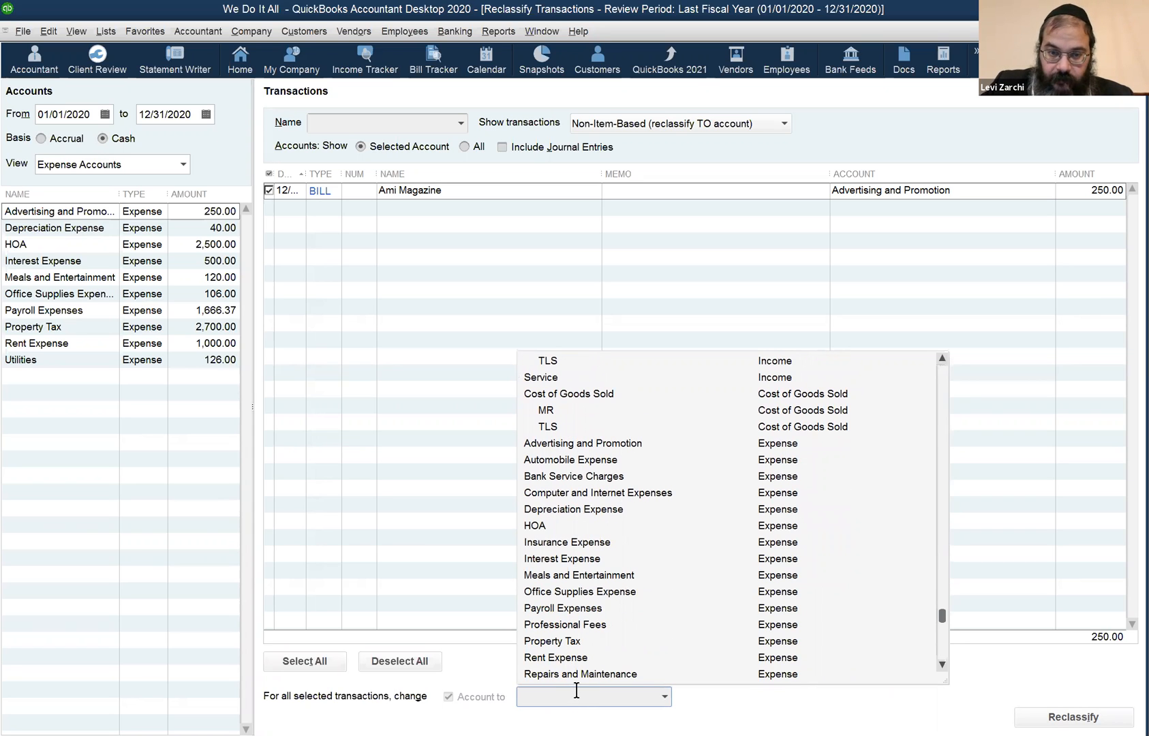
scroll(599, 648, down, 2)
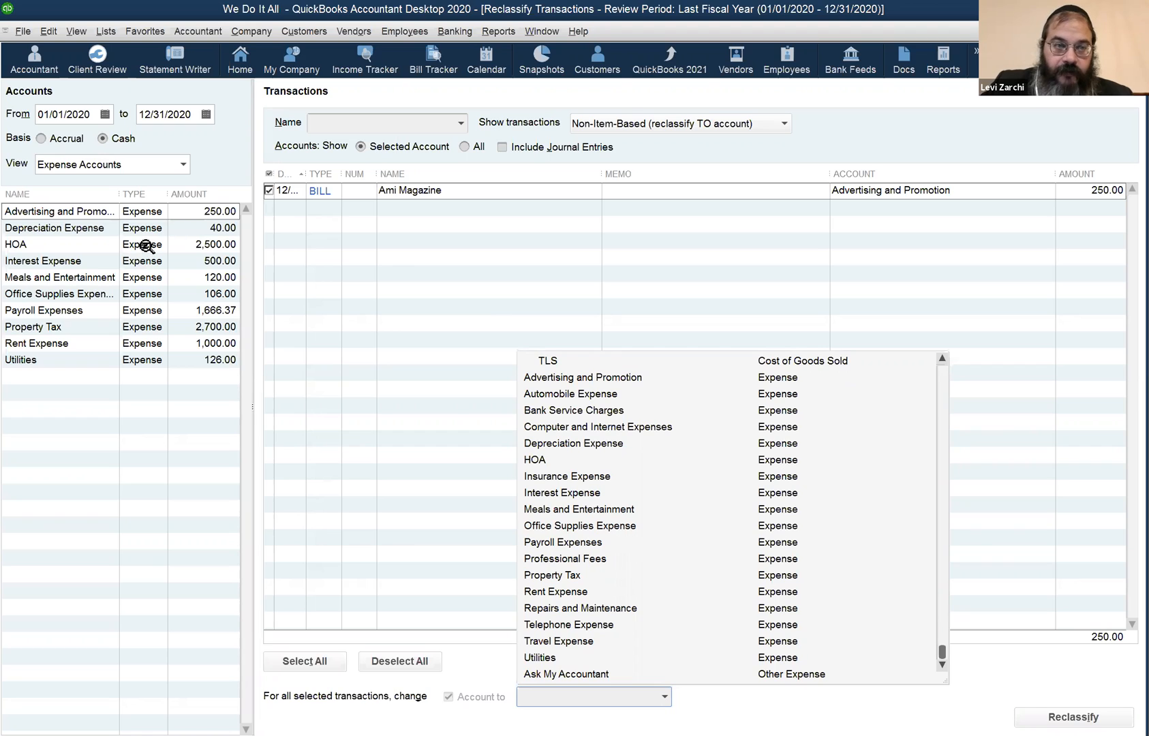
click(94, 370)
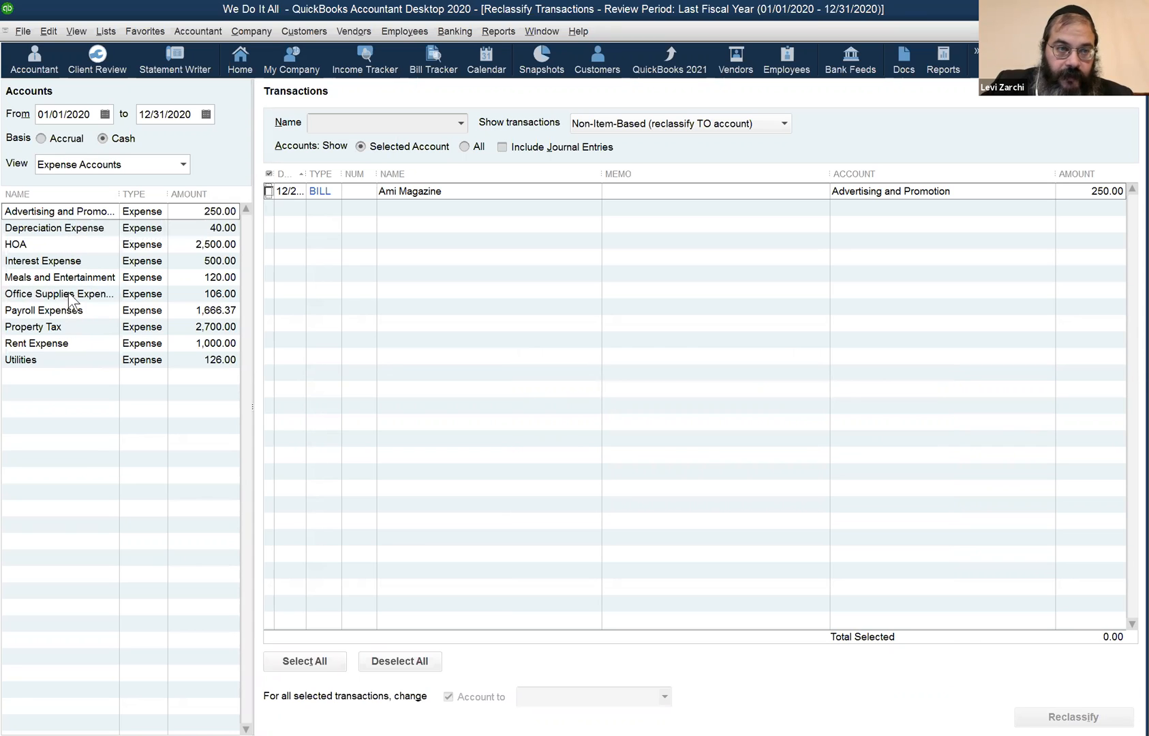
Switch the account list in Reclassify Transactions to Profit & Loss Accounts.
click(182, 164)
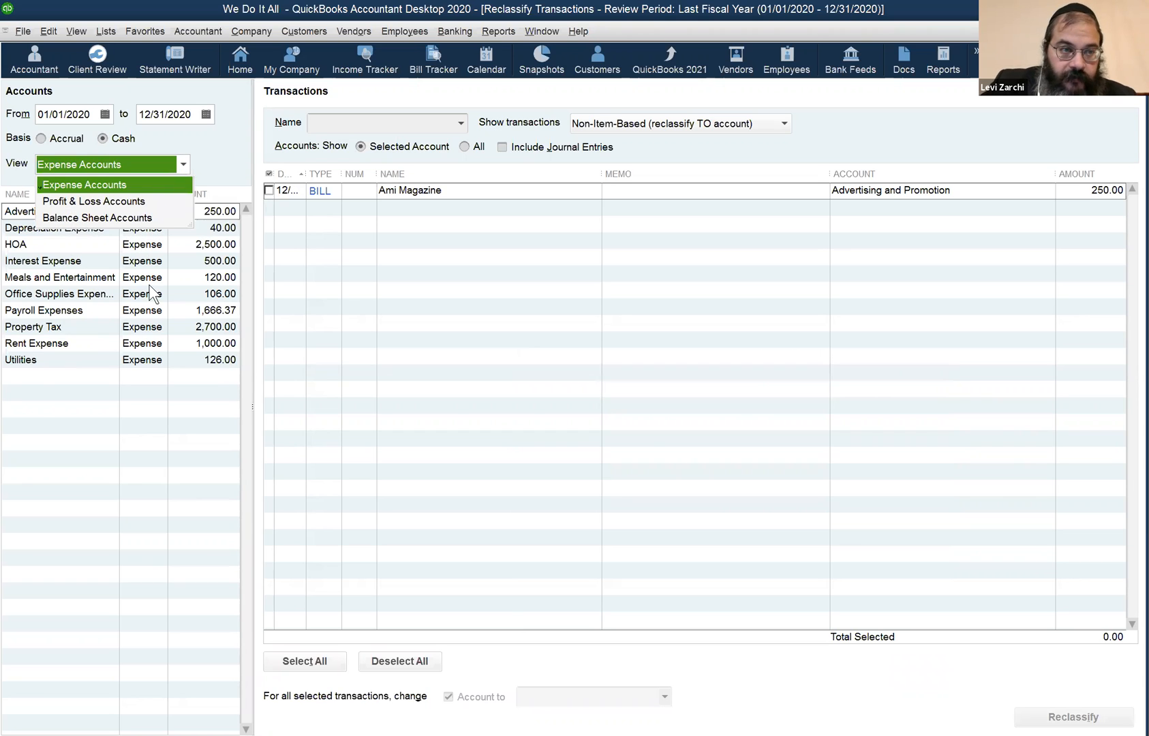
key(Down)
key(Return)
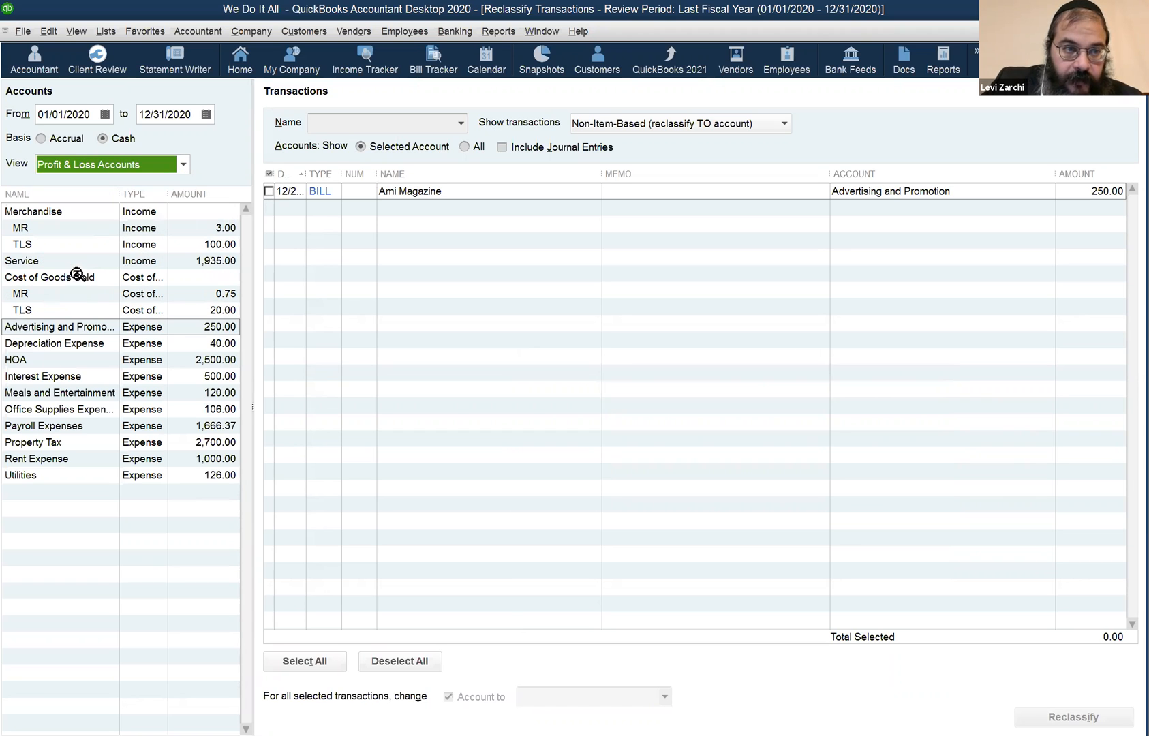
Look through the Service, Merchandise and TLS income accounts in the Reclassify Transactions account list.
click(68, 263)
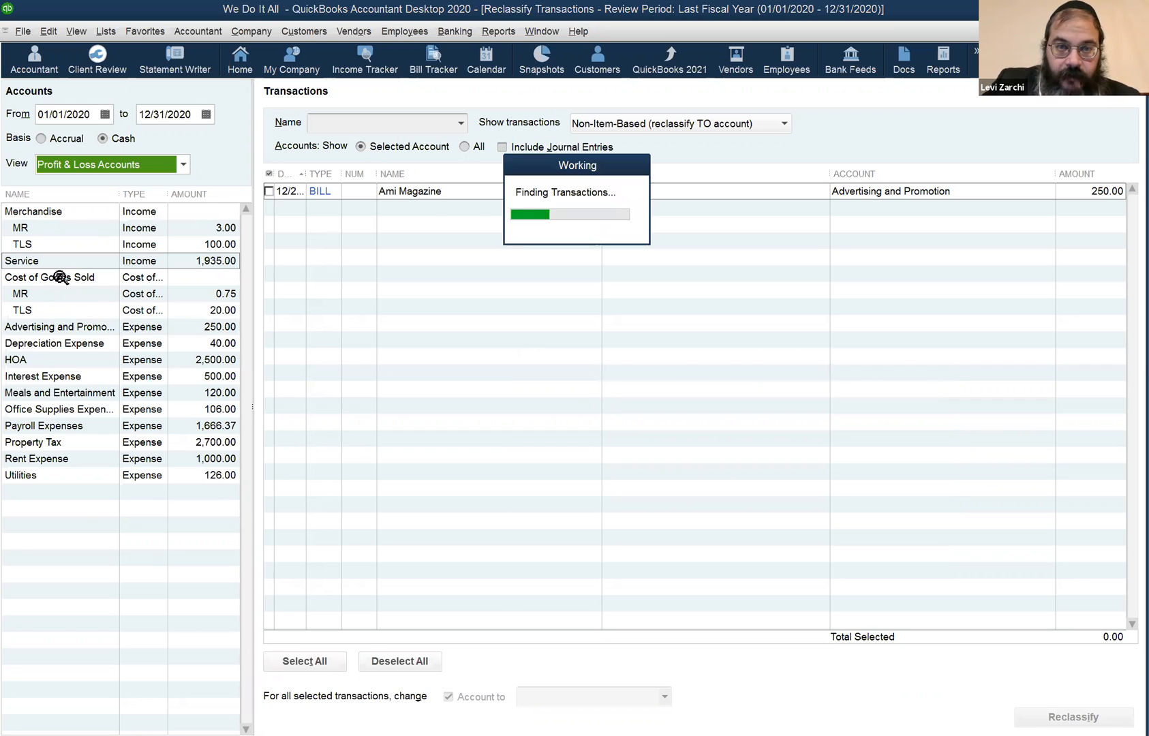
click(58, 214)
click(76, 246)
Show transactions for all accounts and limit them to Item-Based (reclassify class only).
click(462, 145)
click(616, 126)
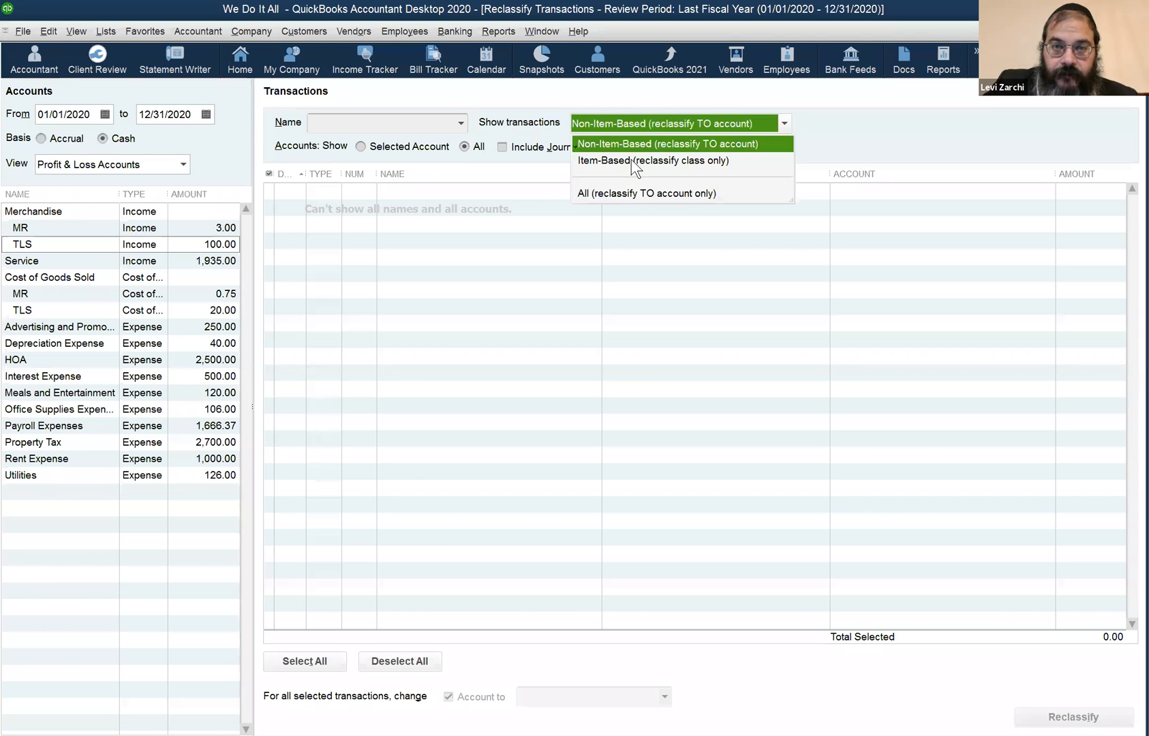
scroll(633, 164, down, 2)
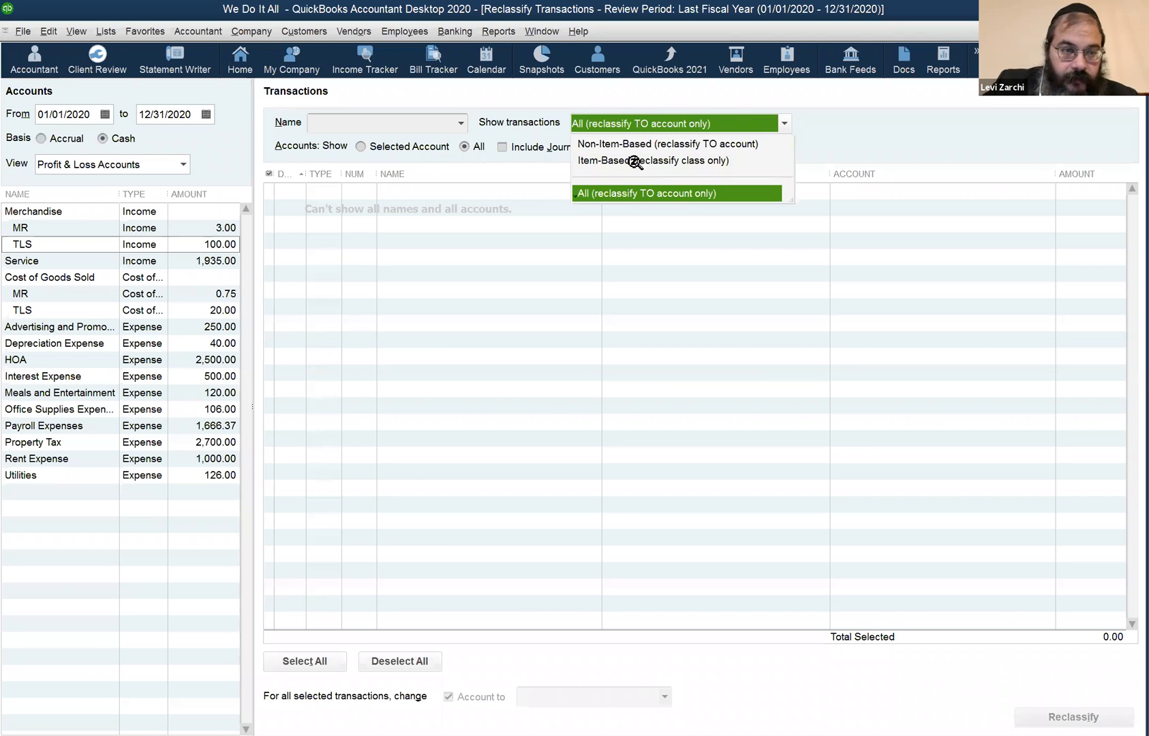
click(84, 429)
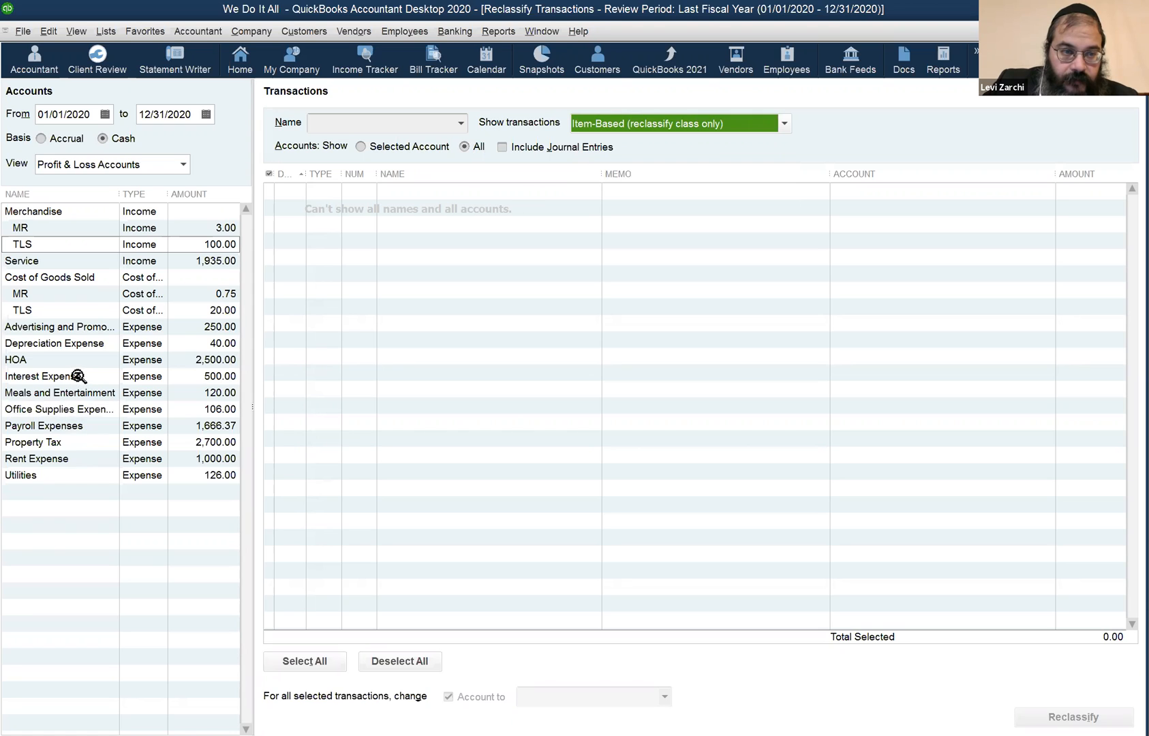
List all Interest Expense transactions with the All (reclassify TO account only) option, including journal entries.
click(80, 376)
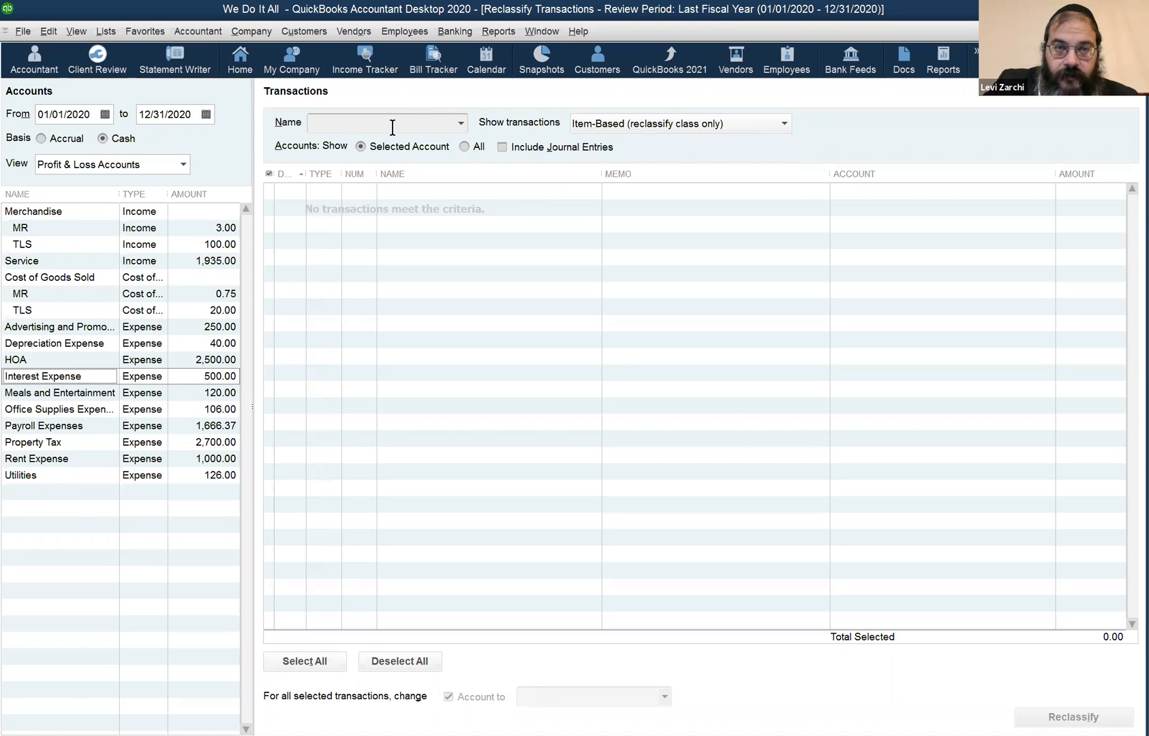
click(609, 129)
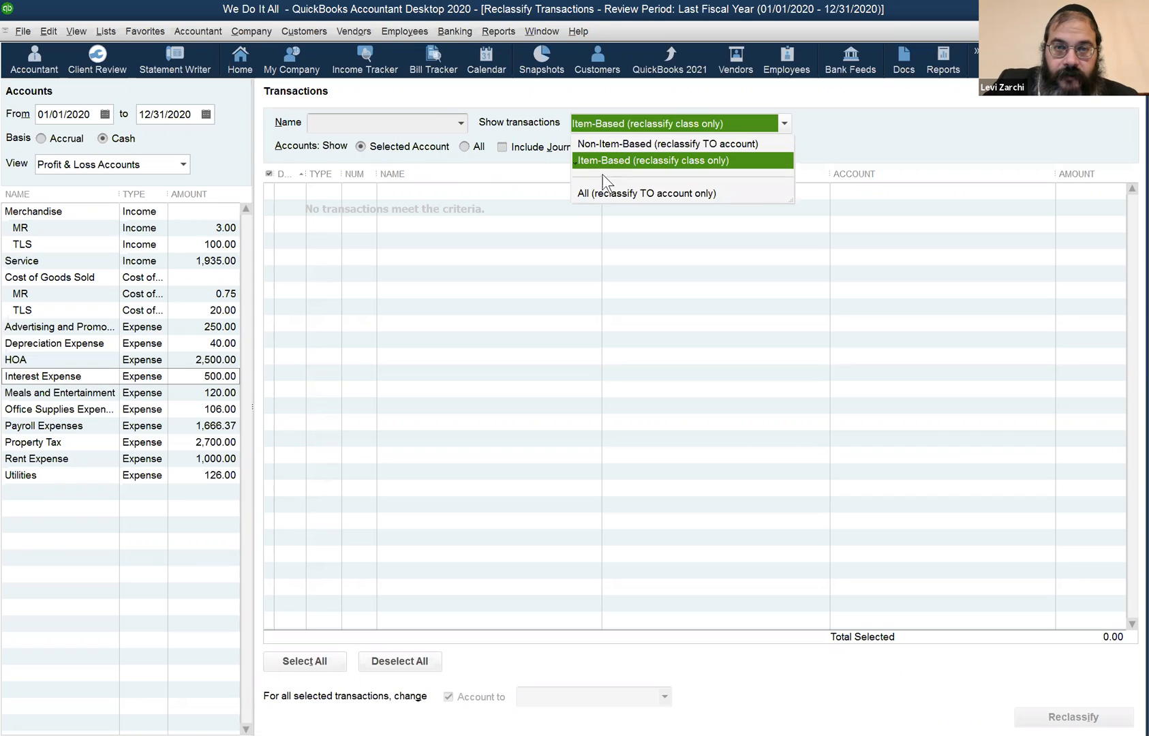
click(602, 194)
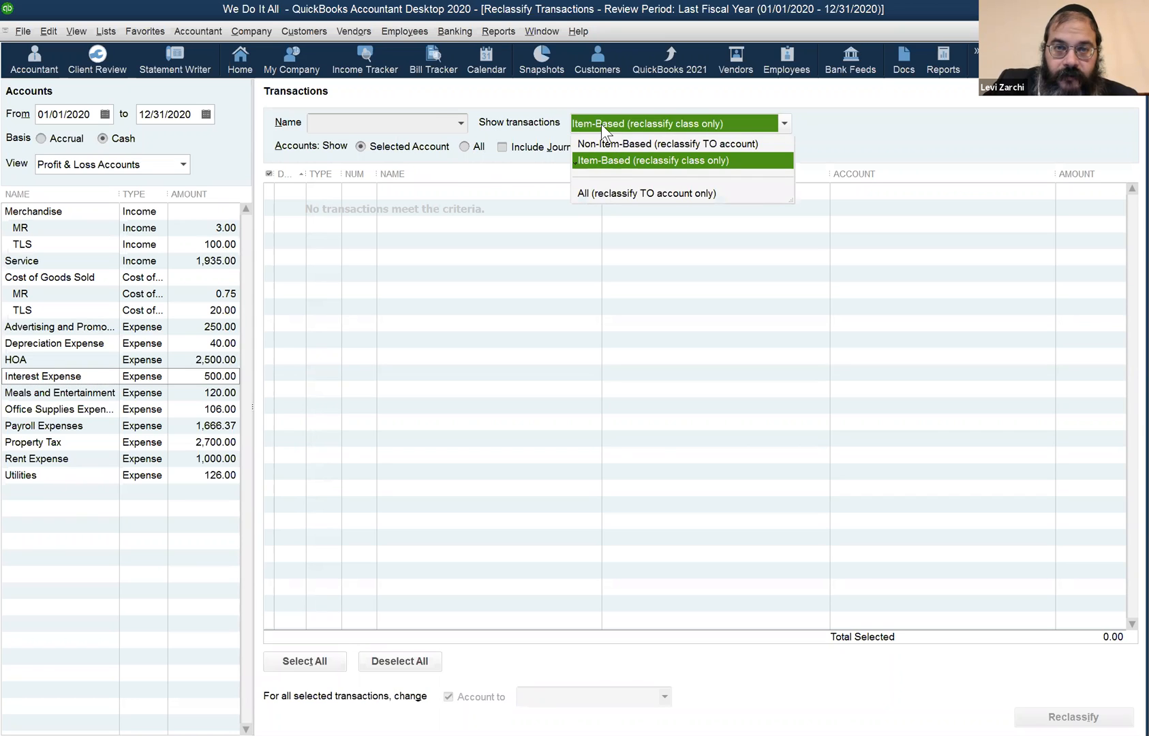
click(590, 159)
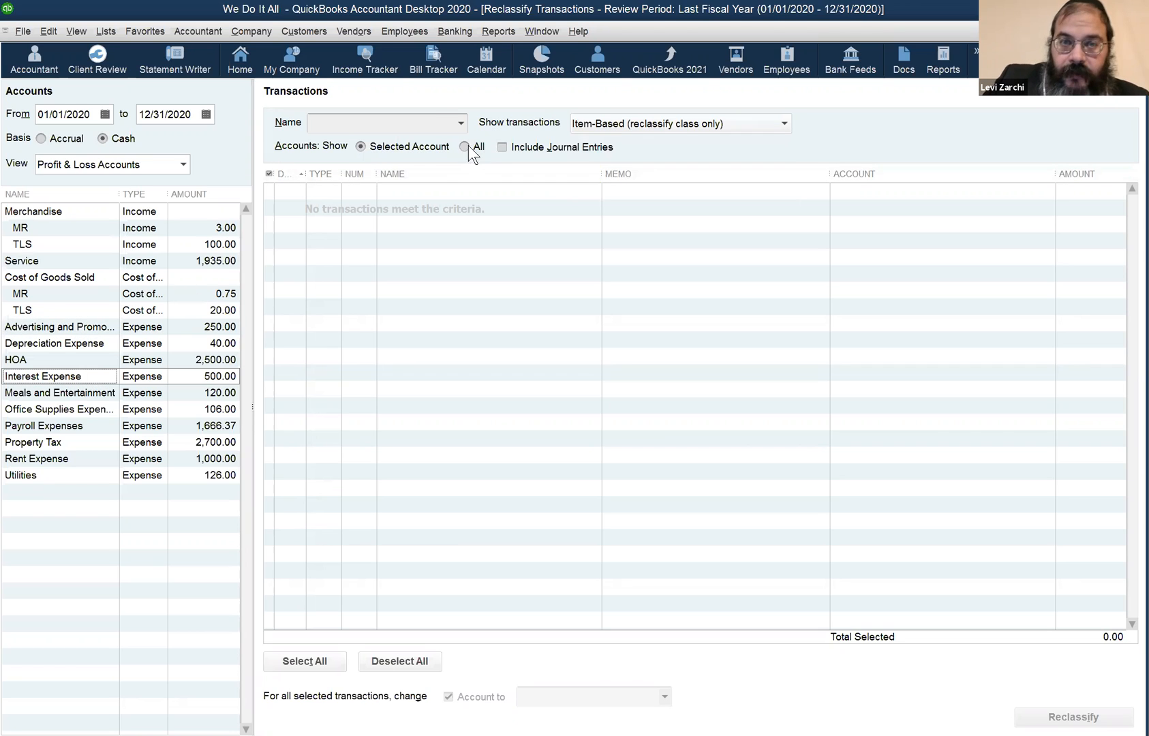
click(501, 145)
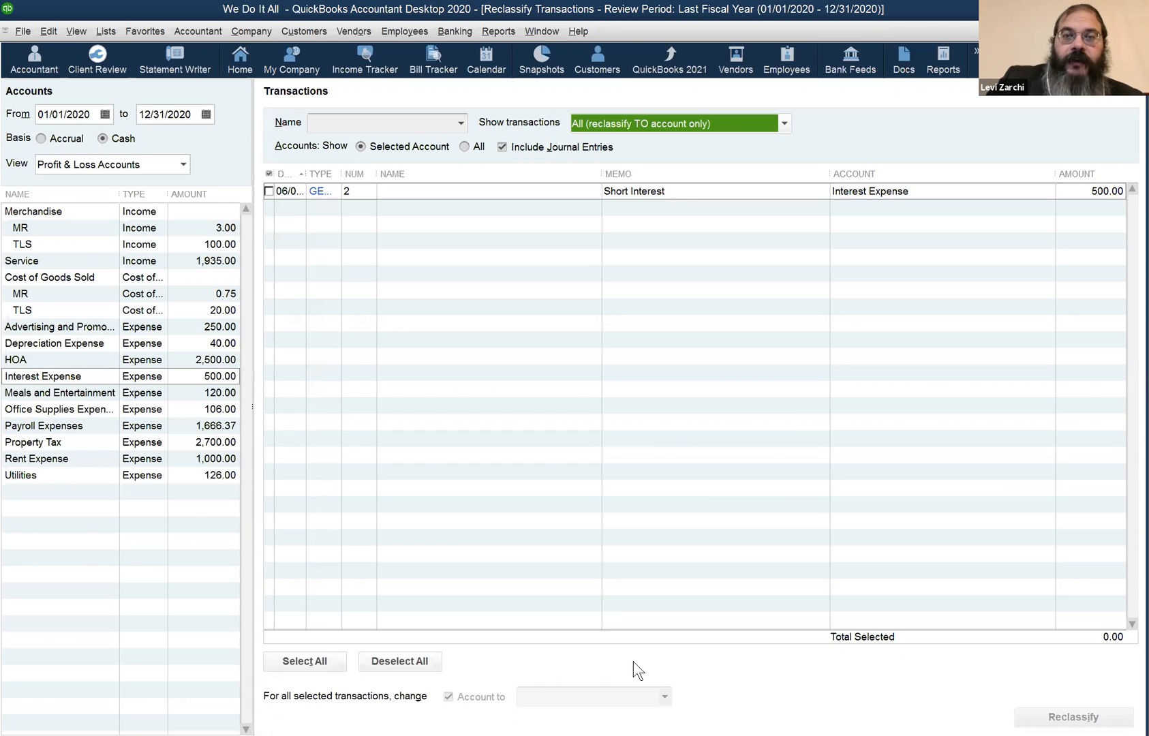
Open the Short Interest journal entry from the transaction list, review its lines and close it.
double_click(319, 190)
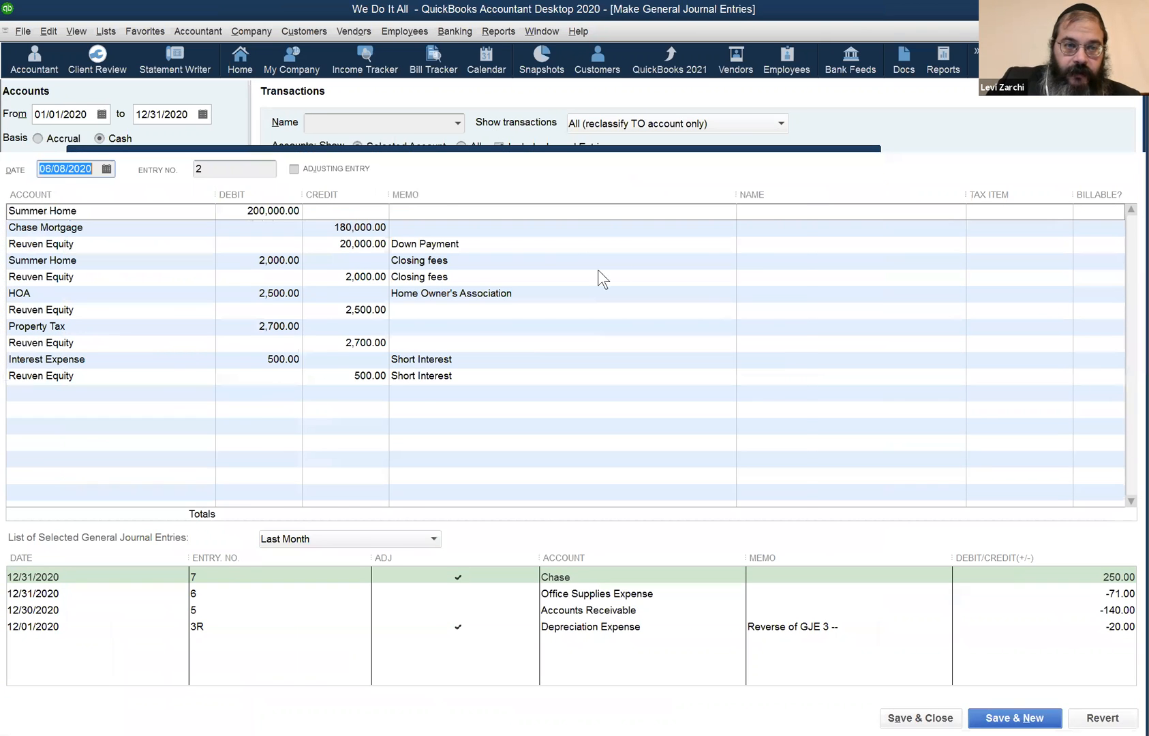
click(763, 239)
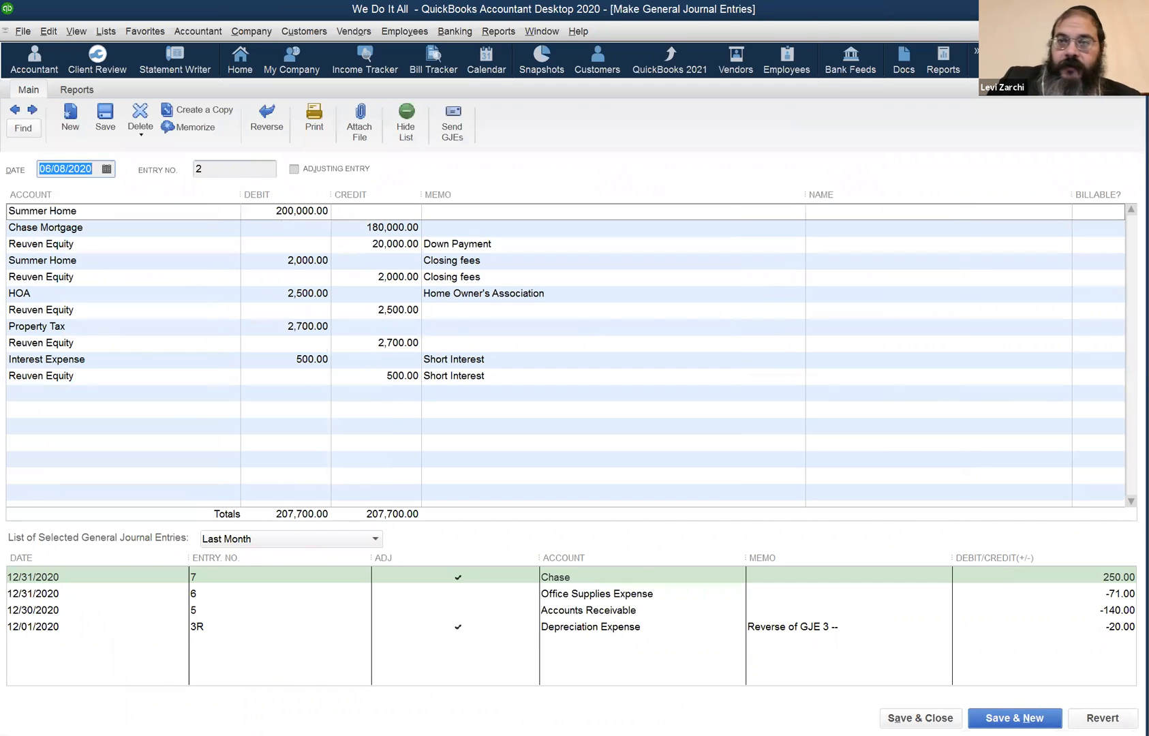
click(1137, 32)
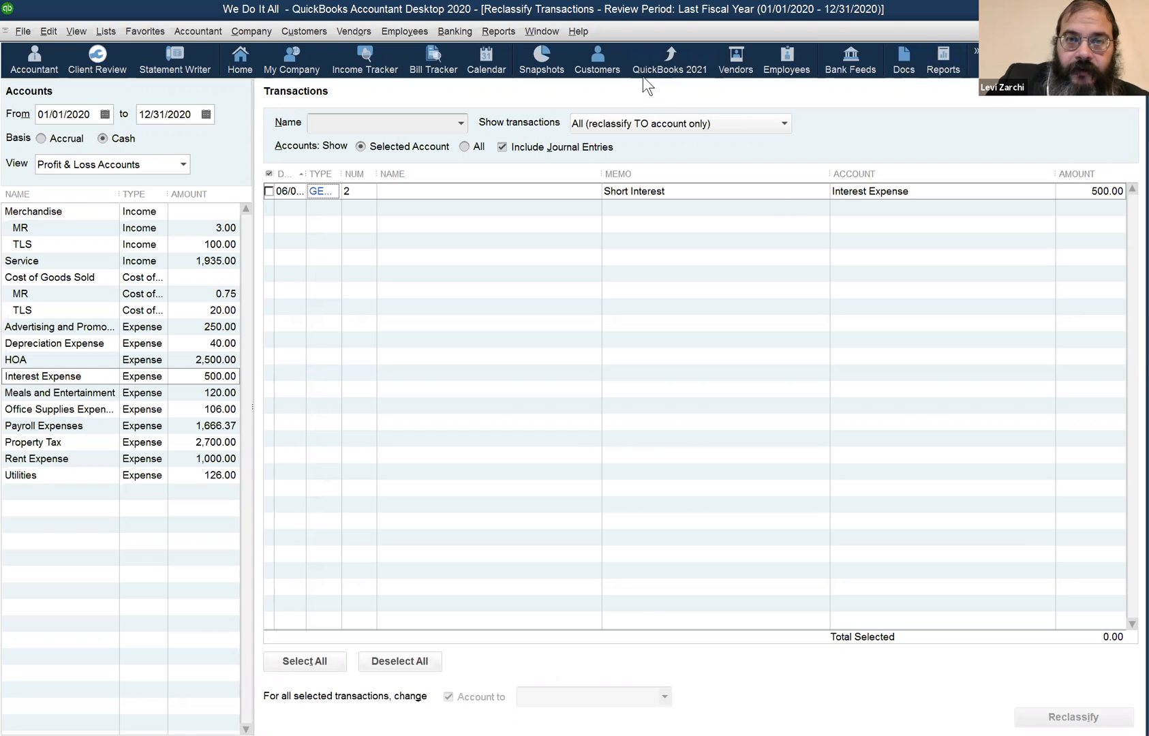
View the Customer Center, Vendor Center and Employee Center in turn.
click(503, 35)
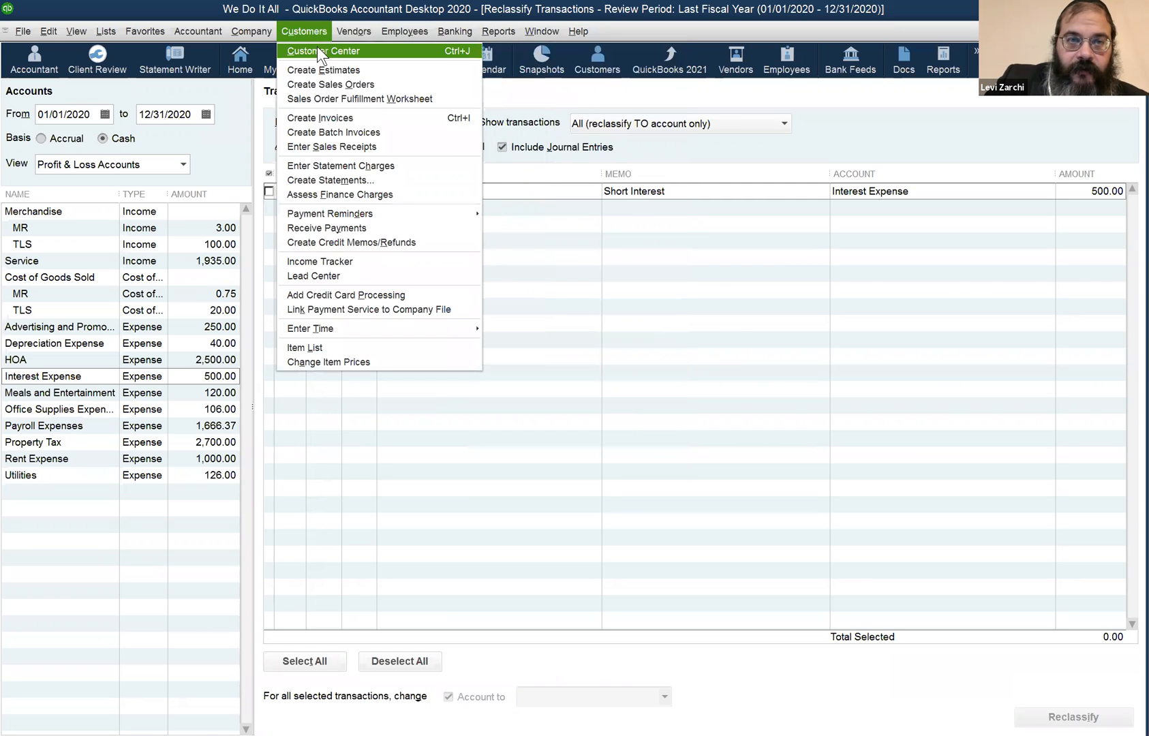
click(319, 47)
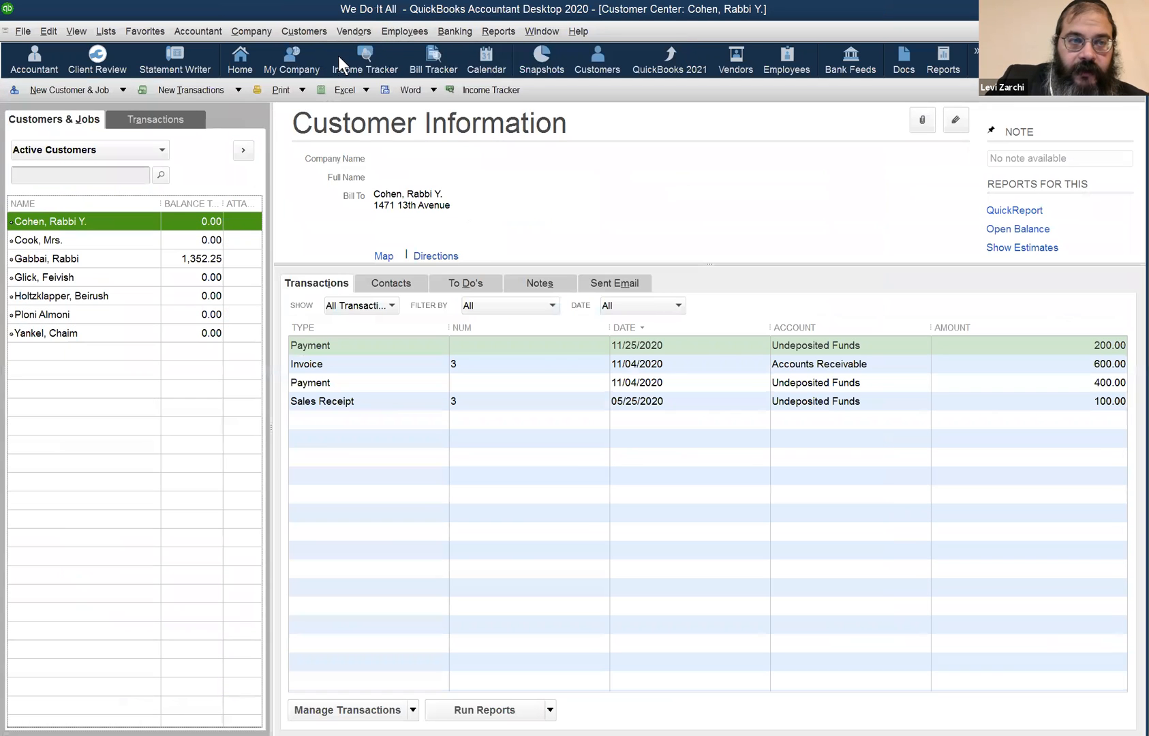
click(354, 30)
click(372, 53)
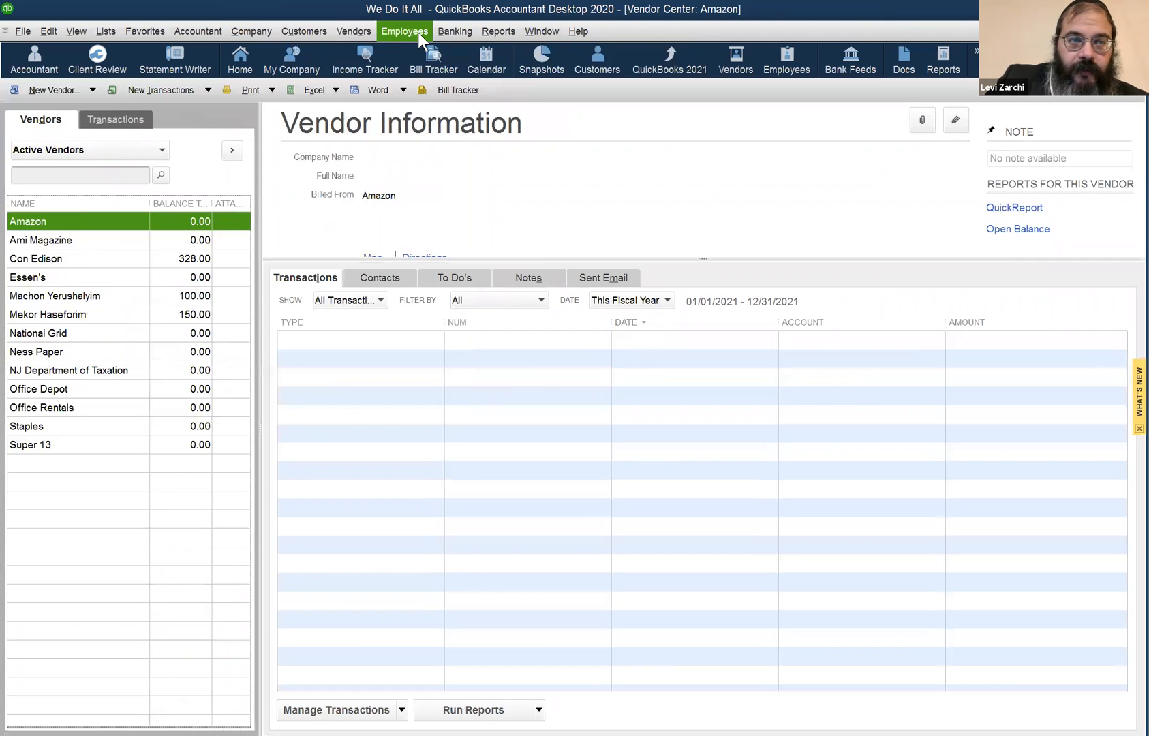
click(417, 32)
click(413, 50)
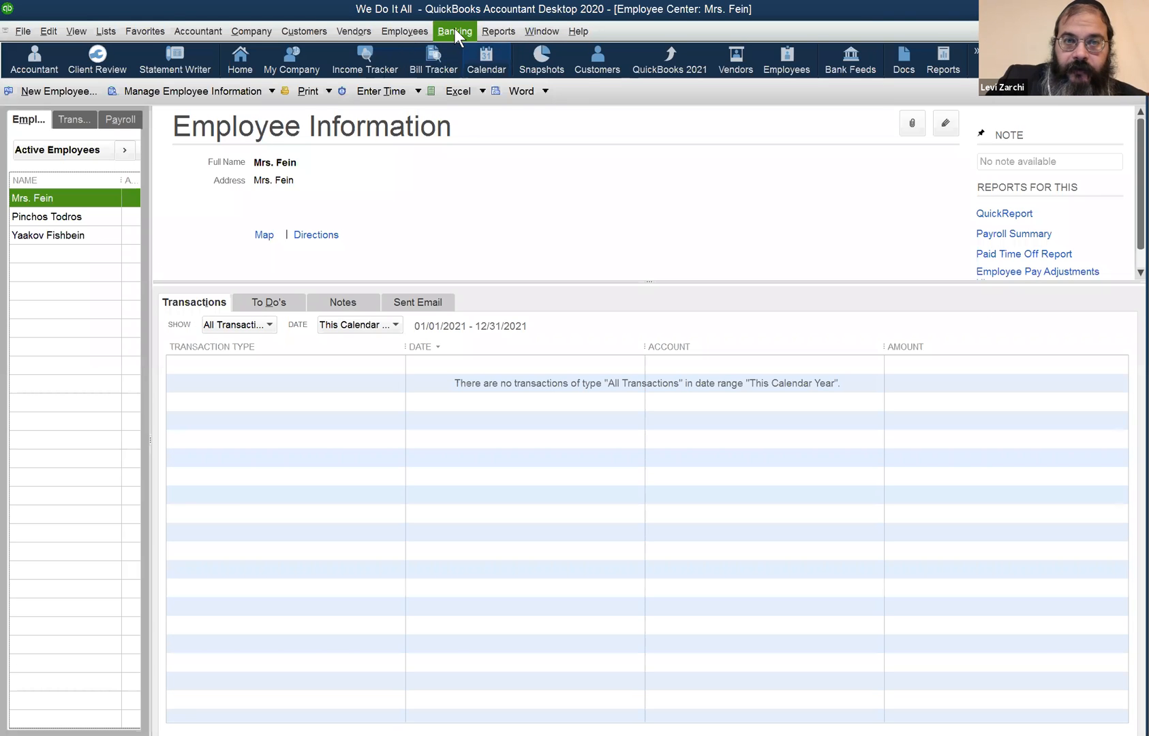
Open the Report Center and maximize its window.
click(455, 32)
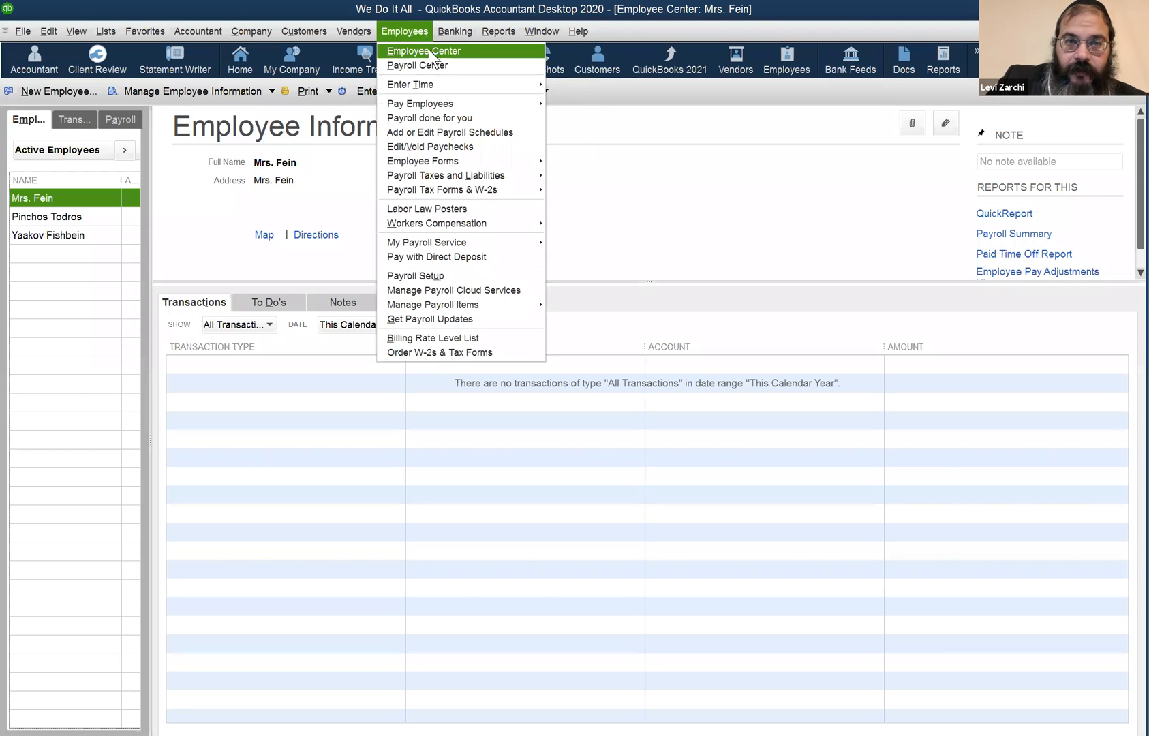
click(496, 49)
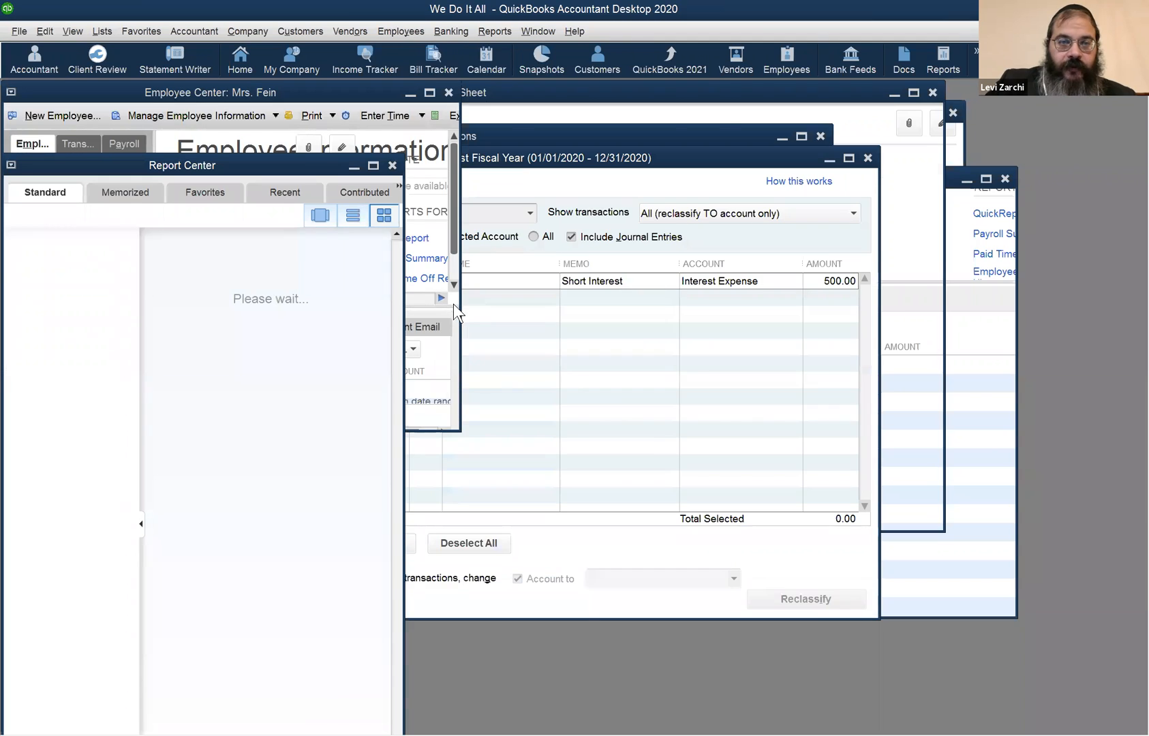
click(373, 165)
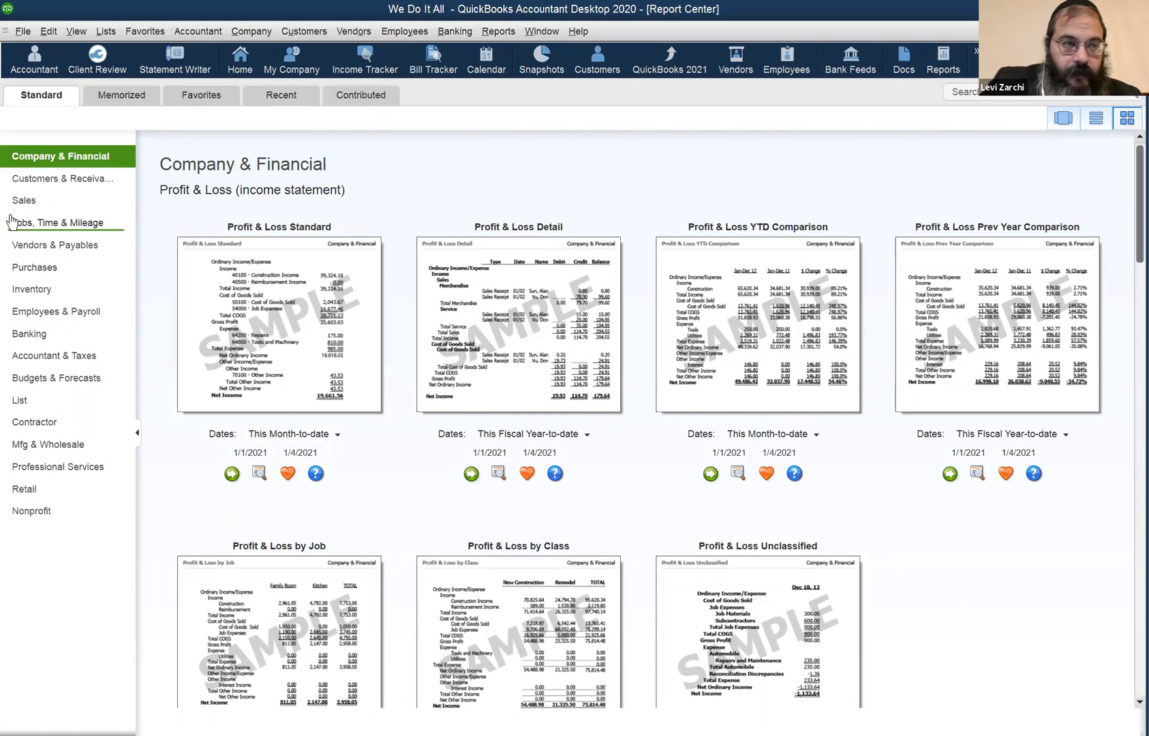
Browse the Customers & Receivables reports, from A/R Aging through Customer Balance to Lists.
click(58, 183)
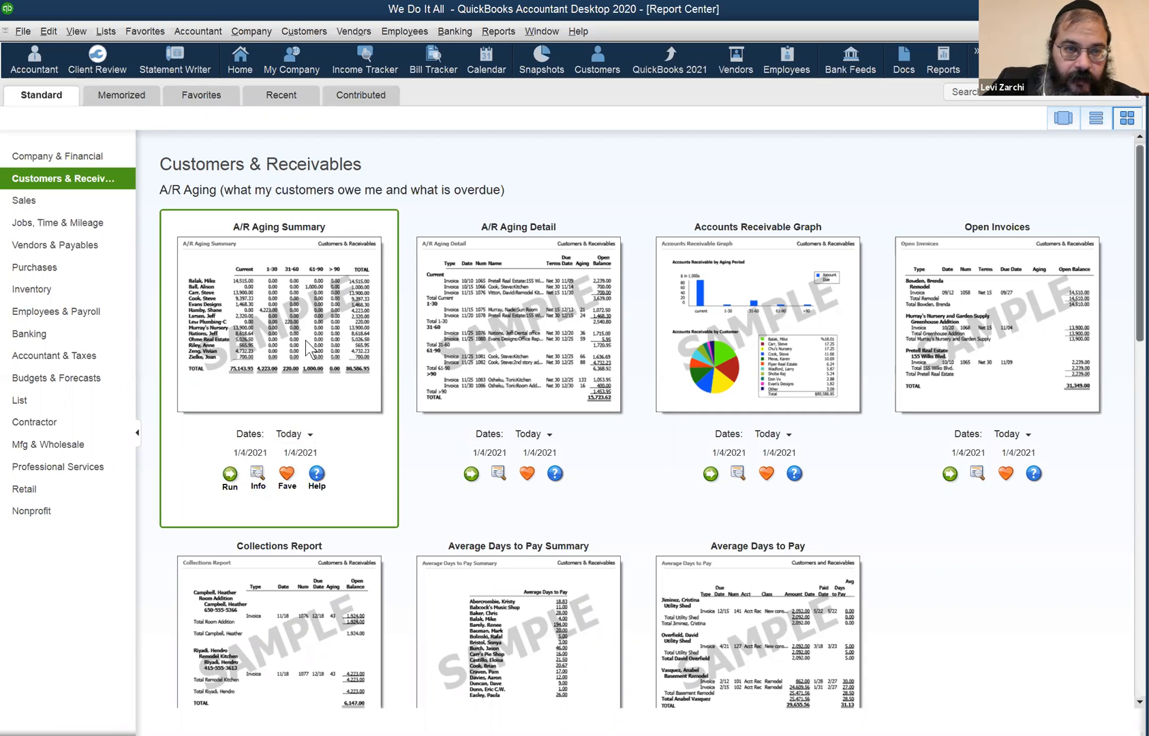
scroll(310, 354, down, 5)
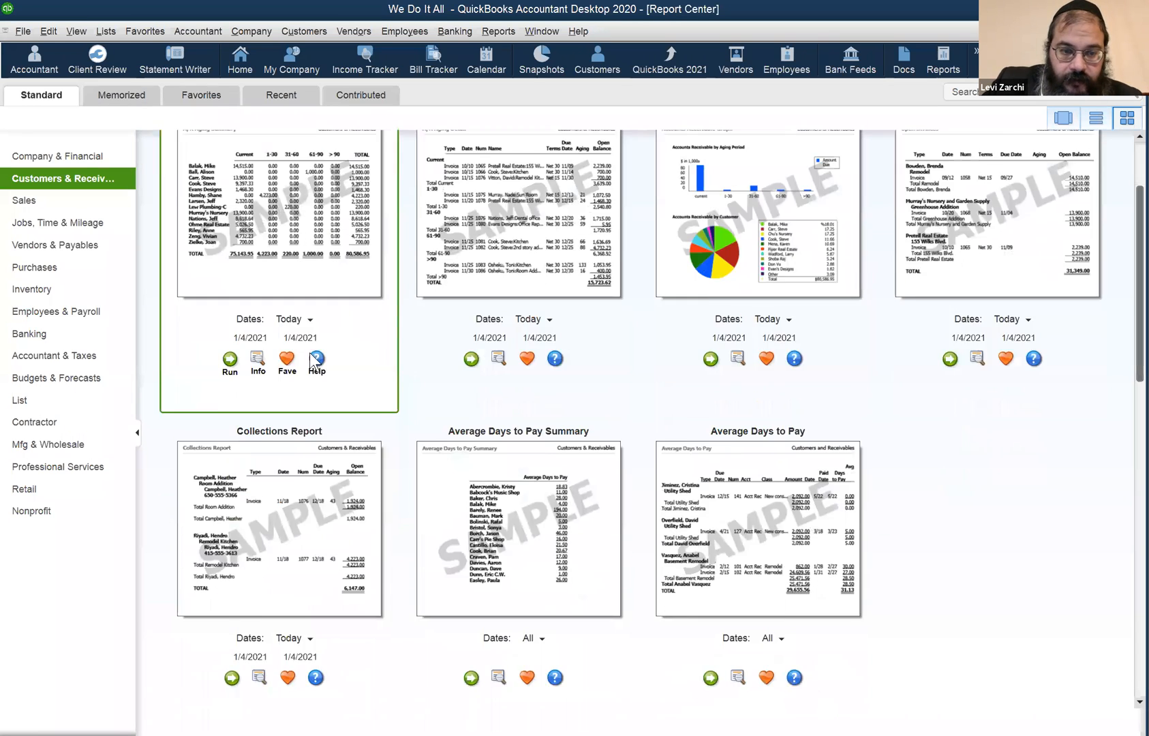
scroll(309, 353, down, 3)
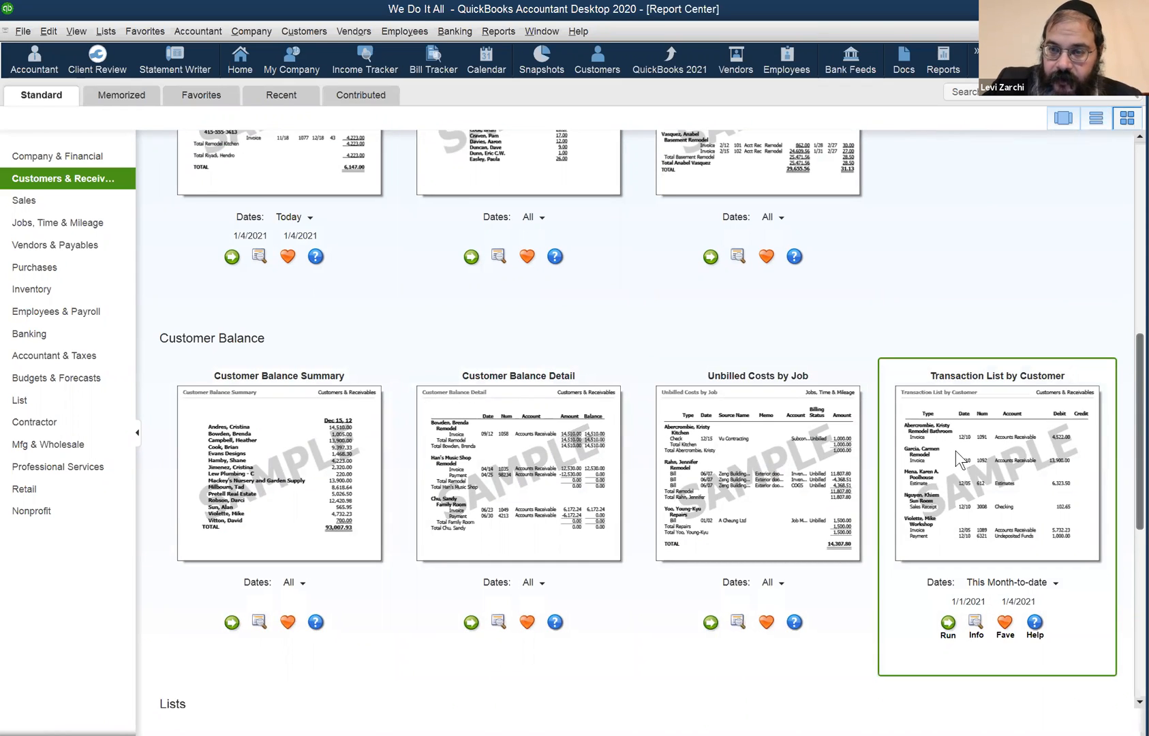
scroll(824, 453, down, 1)
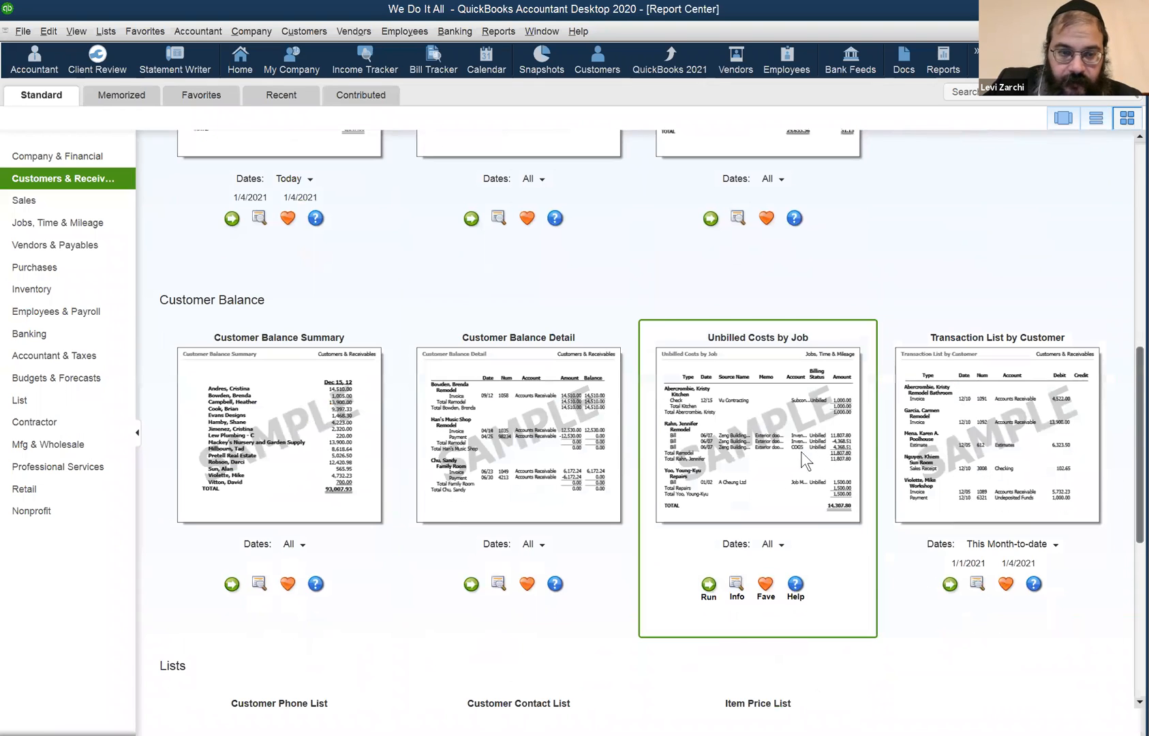
scroll(297, 400, down, 7)
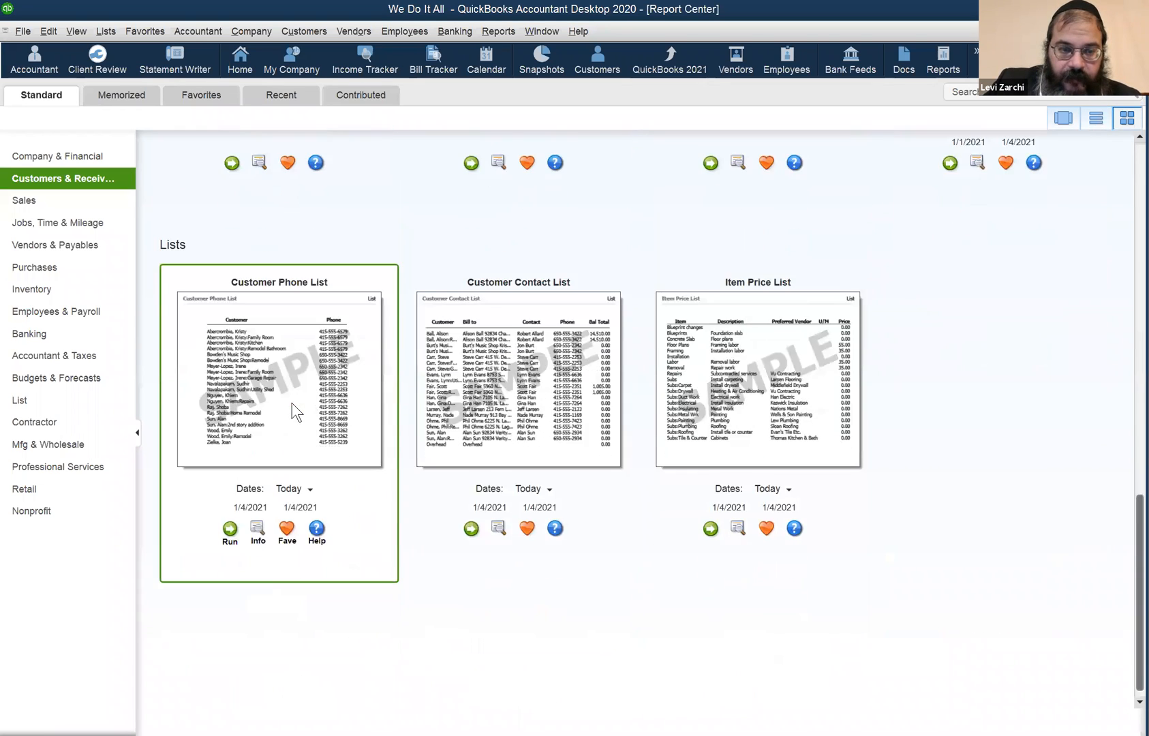
Run the A/R Aging Summary report as of today, review it and return to the Report Center.
scroll(292, 402, up, 10)
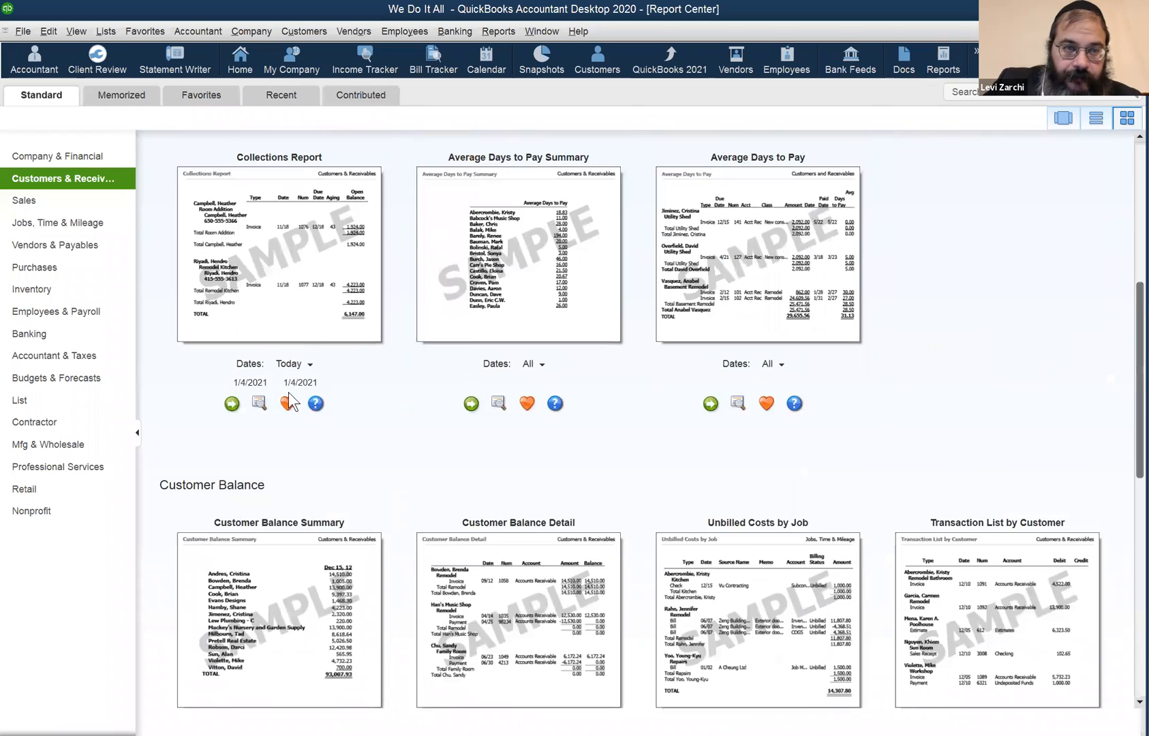
scroll(288, 392, up, 6)
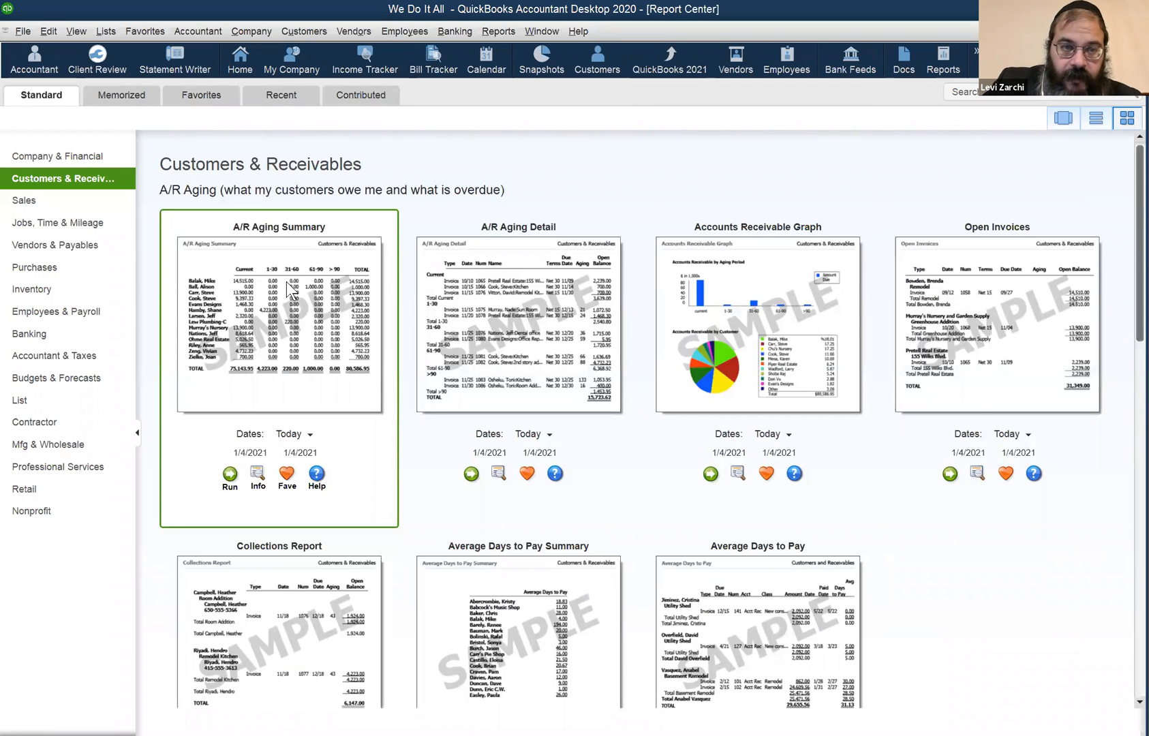
double_click(294, 347)
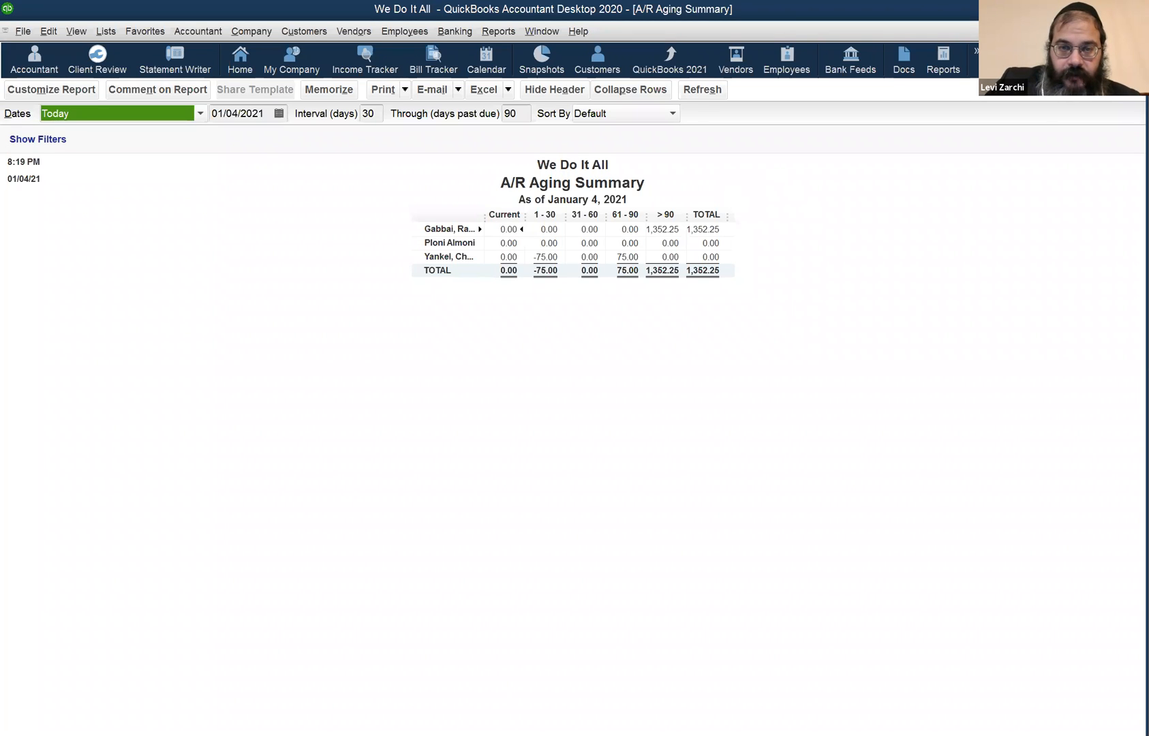
key(Escape)
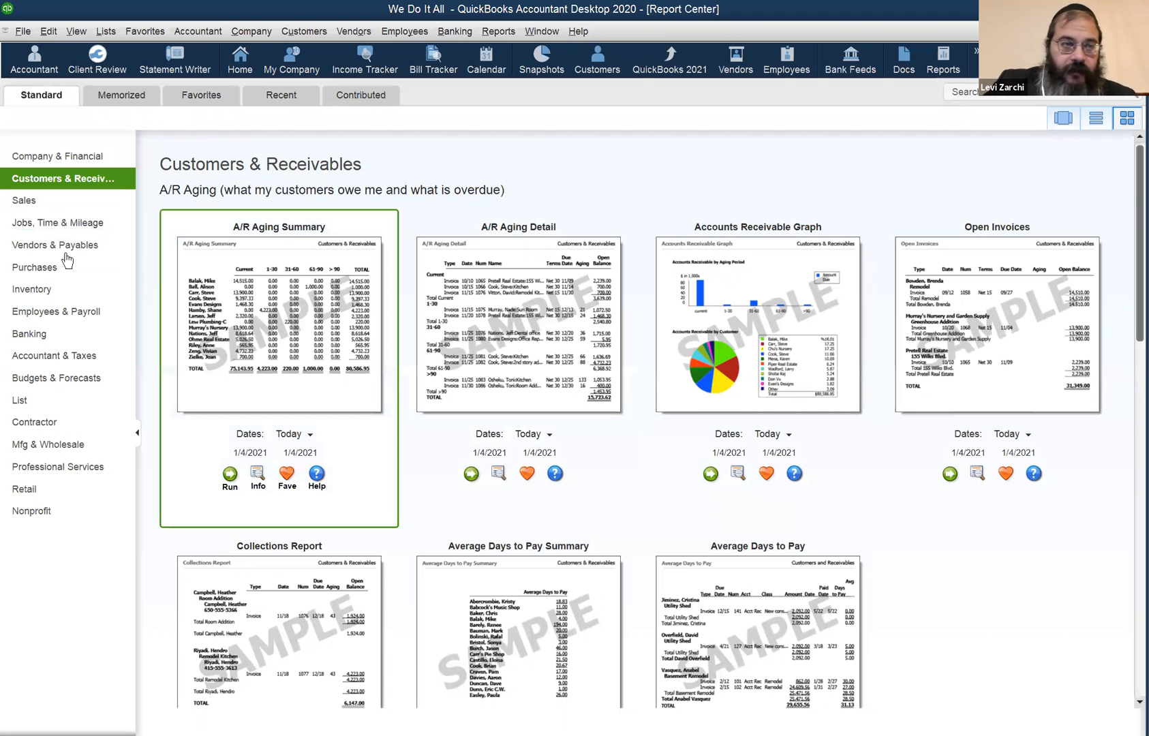
Run the Sales by Customer Detail report from the Sales category with its dates set to Last Fiscal Year.
click(44, 204)
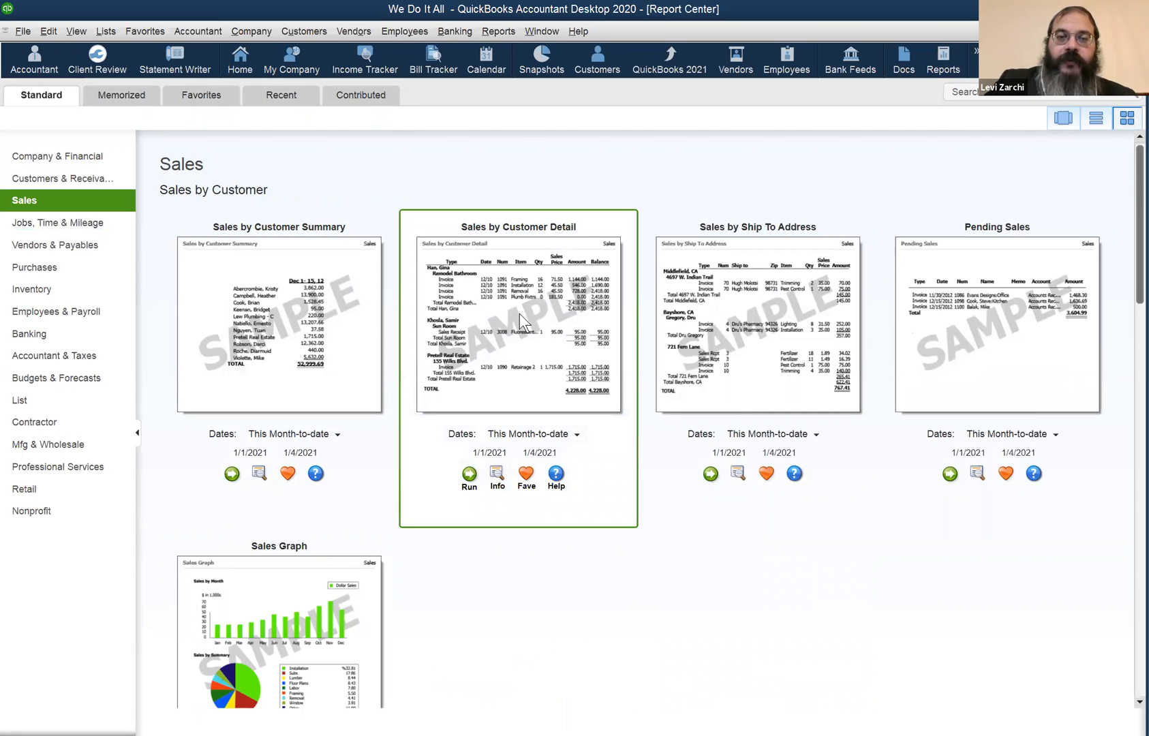
click(576, 435)
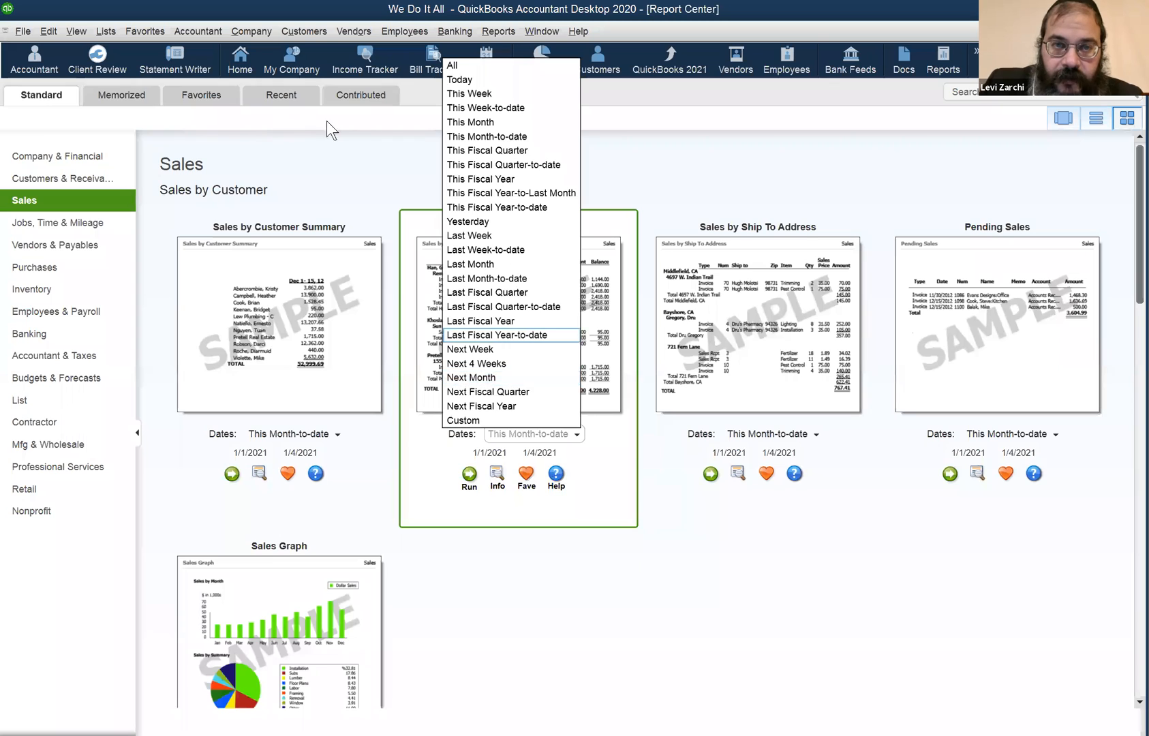
click(518, 320)
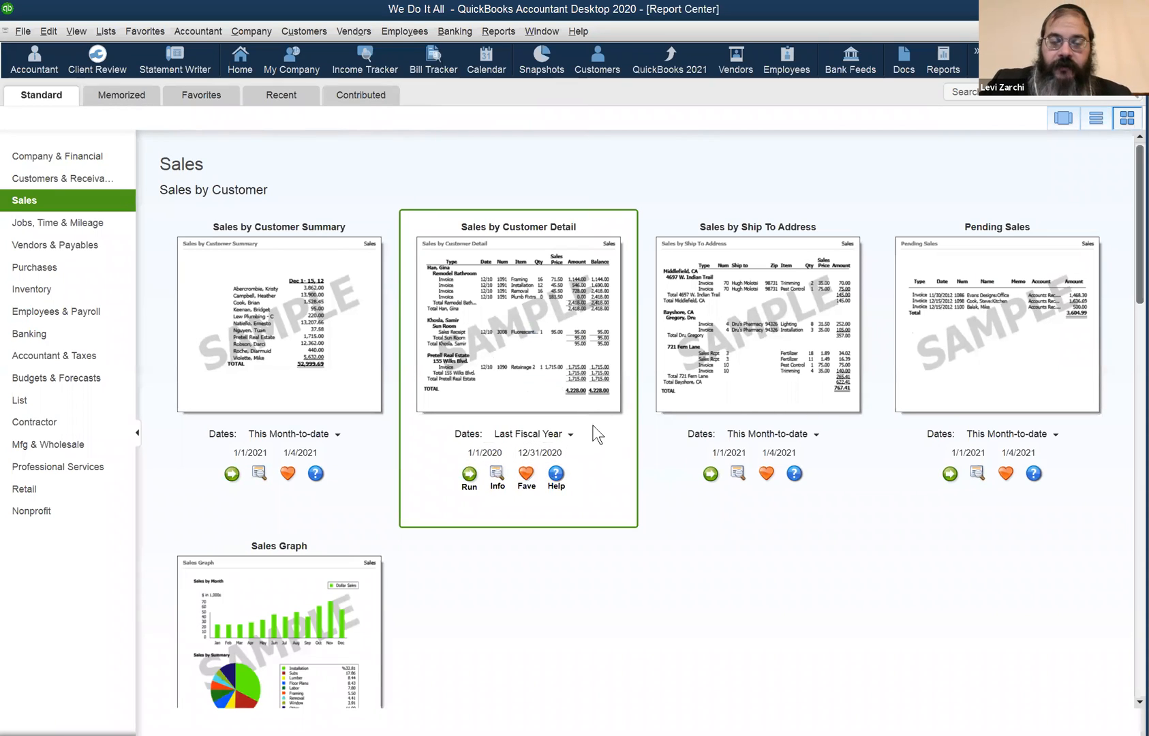
click(530, 285)
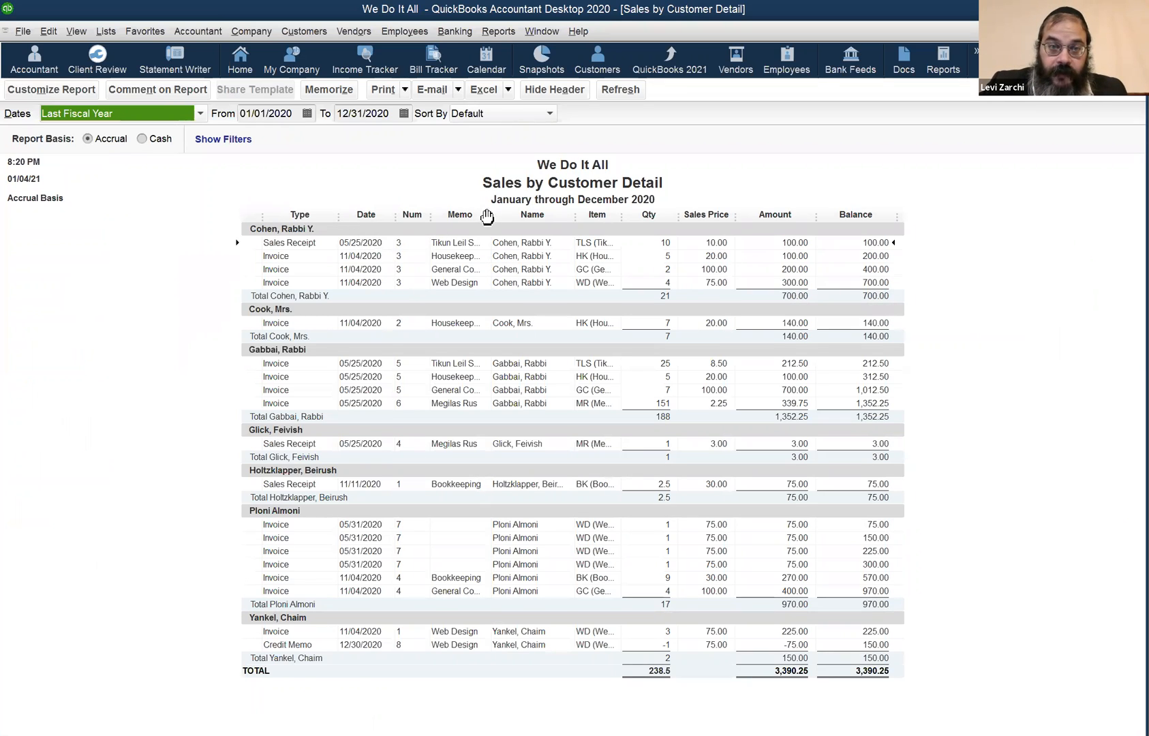
Widen the report's Memo column to show full item descriptions and switch the report basis to Cash.
drag(490, 211, 536, 207)
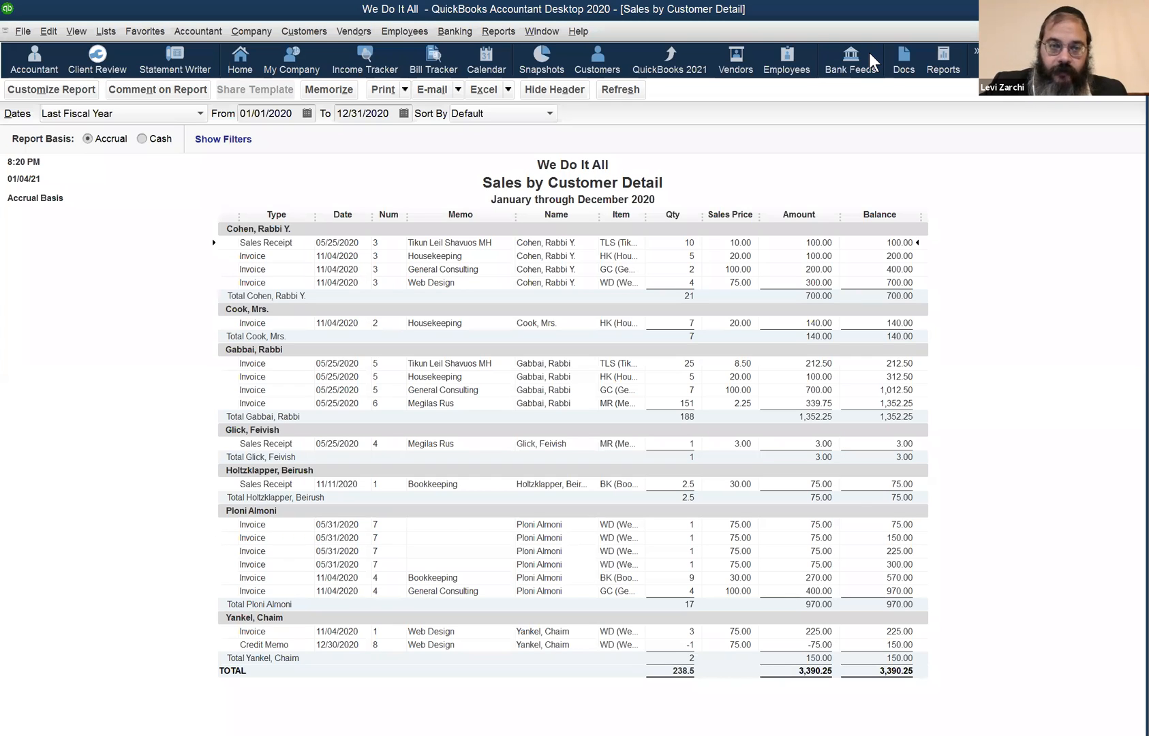
click(424, 321)
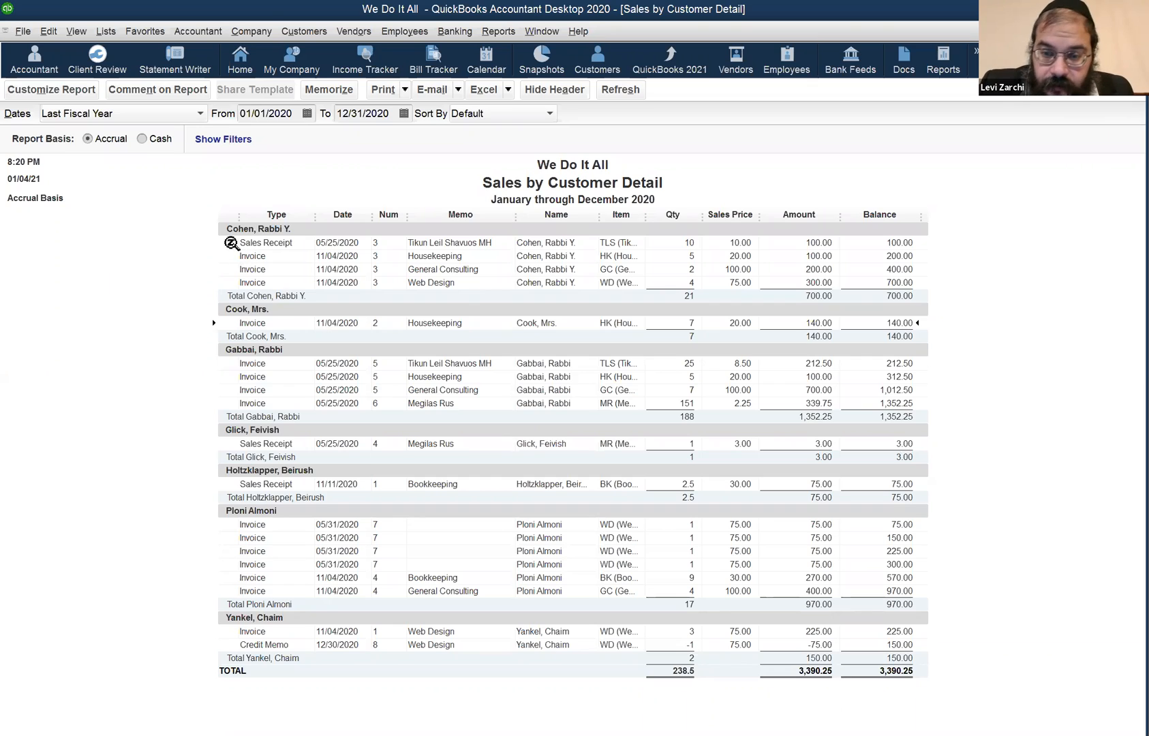
click(143, 139)
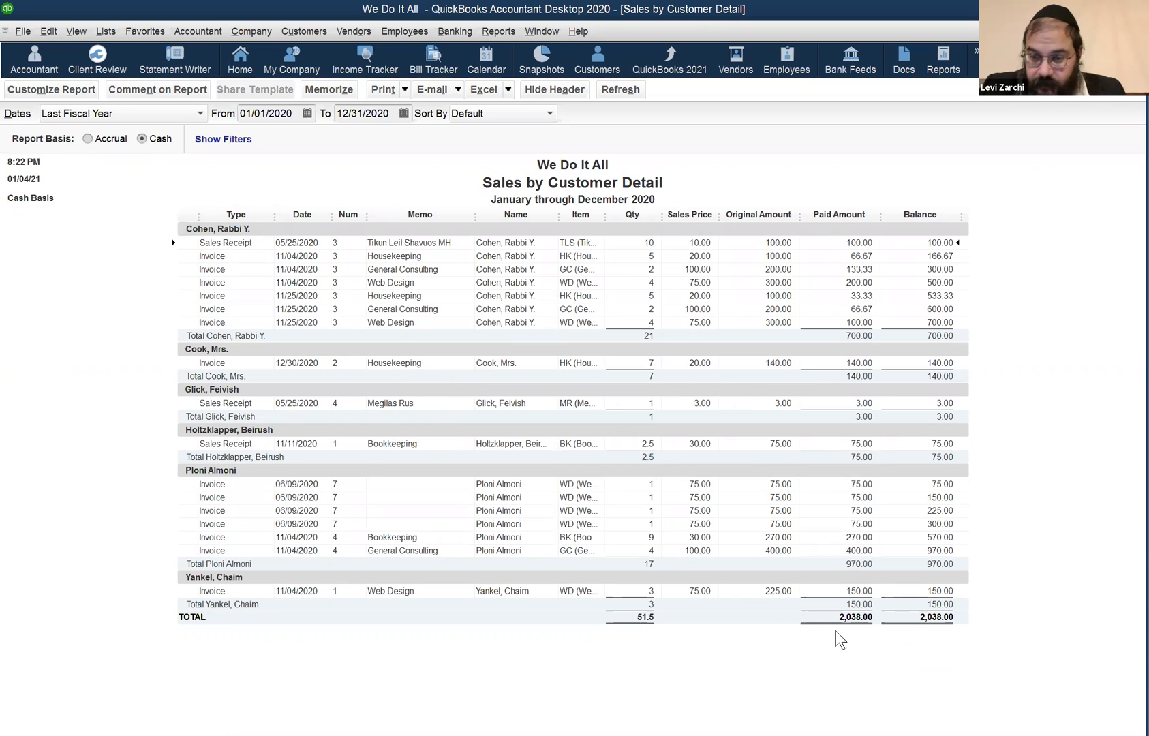
Compare the Sales by Customer Detail report on Accrual and Cash basis, and return to the Report Center.
click(88, 138)
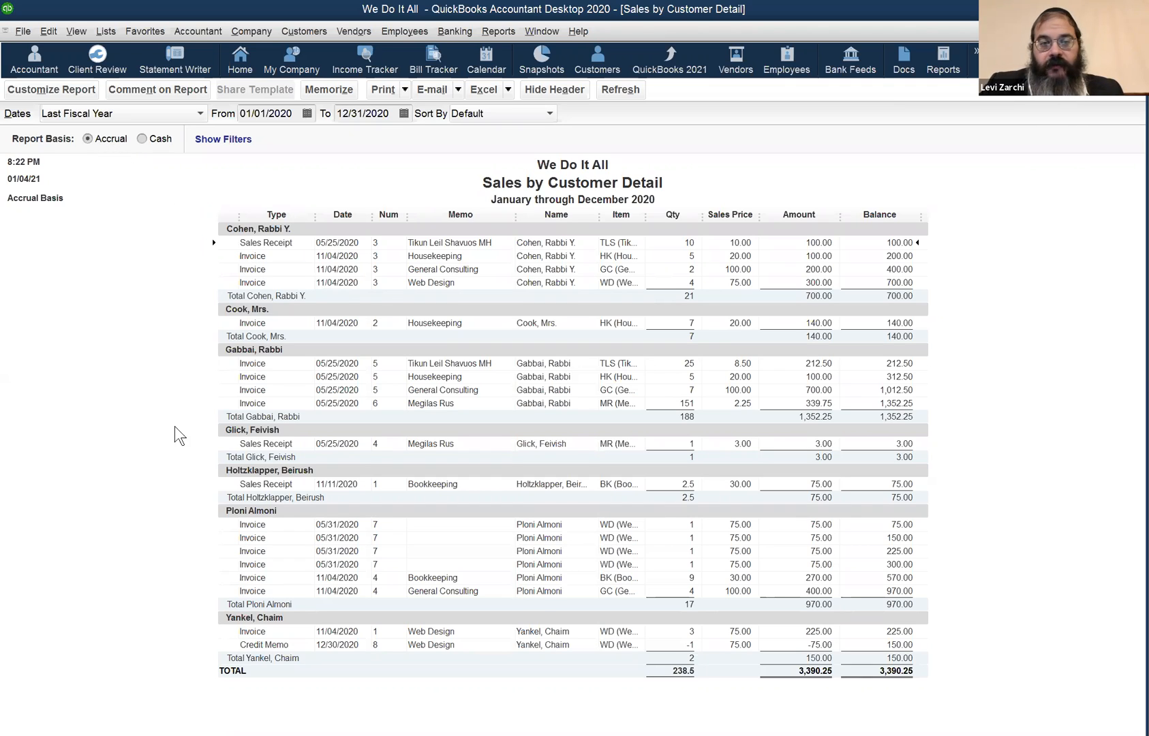
click(150, 136)
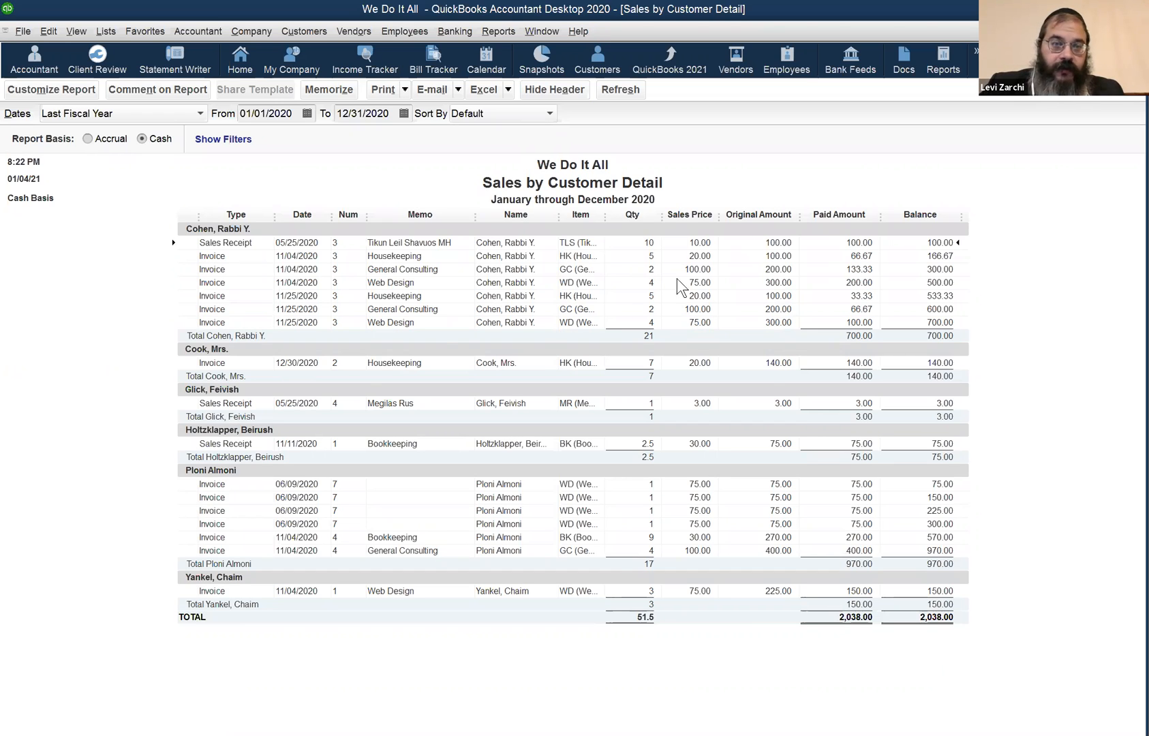
key(Escape)
click(577, 359)
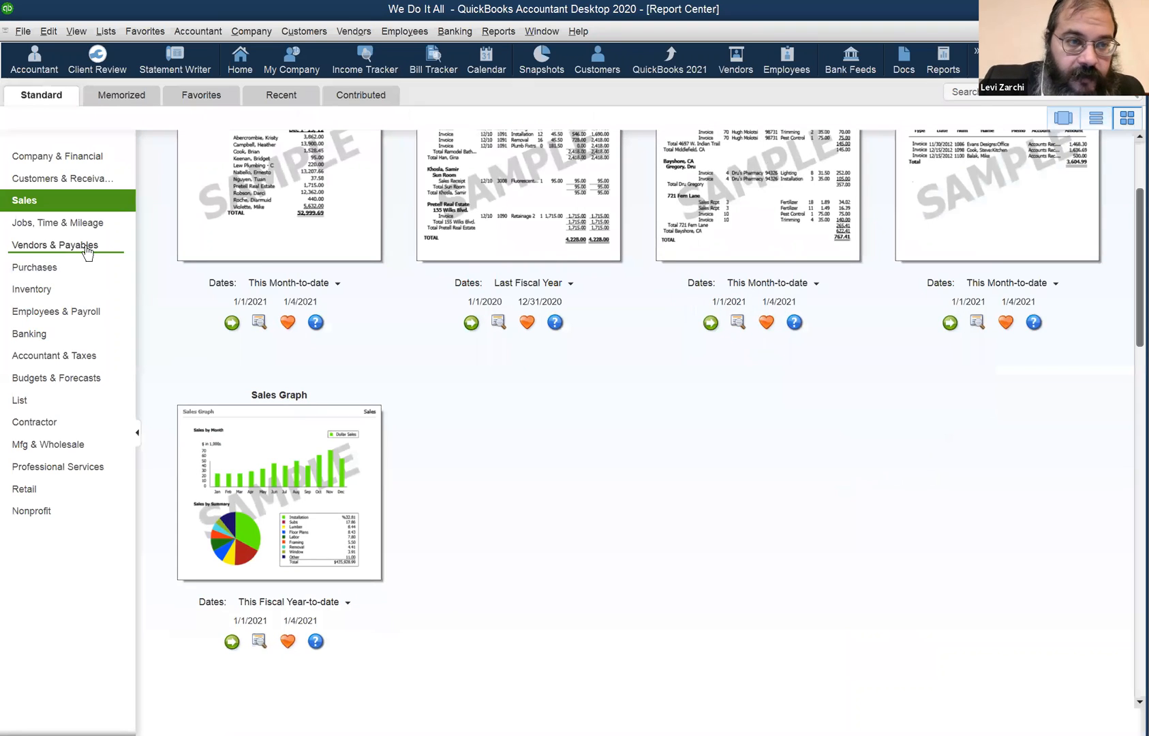
Run the A/P Aging Detail report from Vendors & Payables with its dates set to Last Fiscal Year, and return to the Report Center.
click(83, 251)
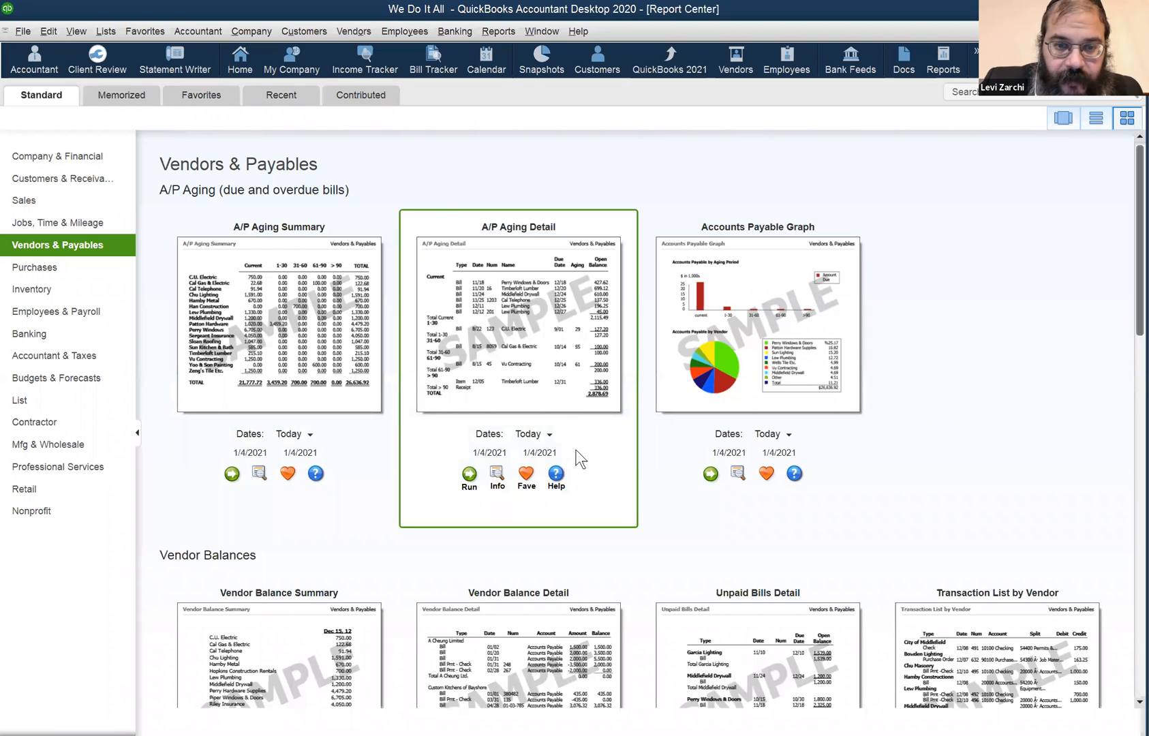
click(538, 434)
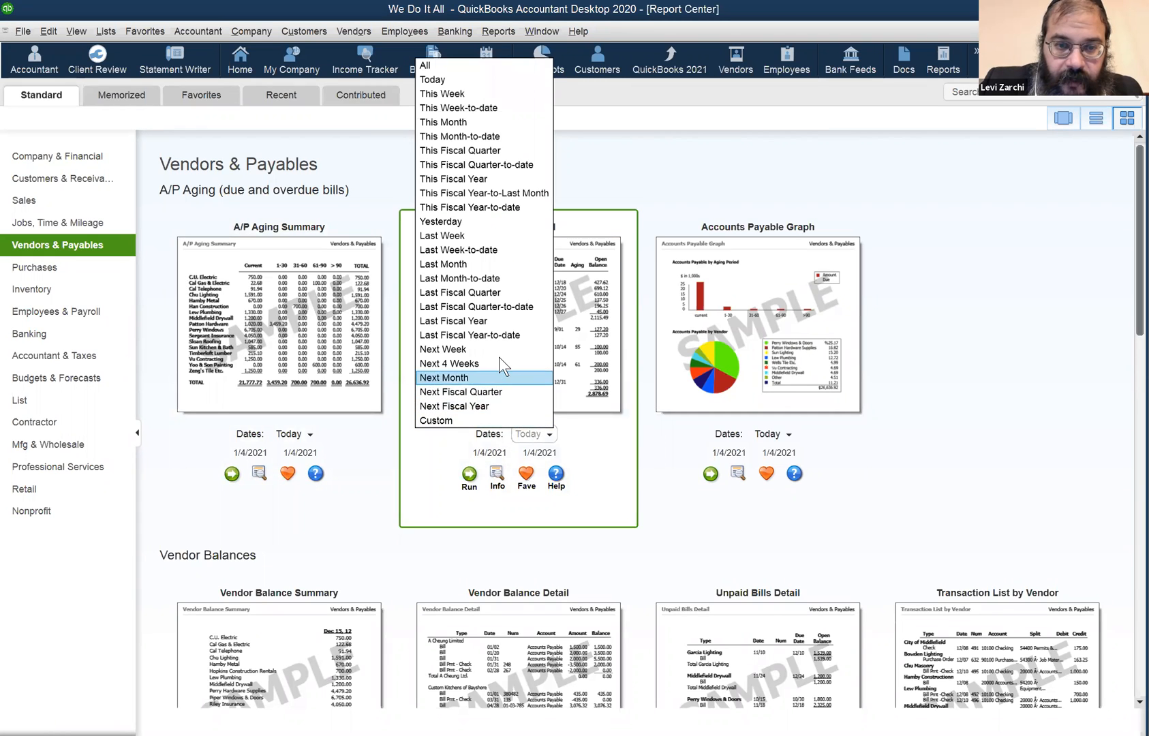
click(504, 319)
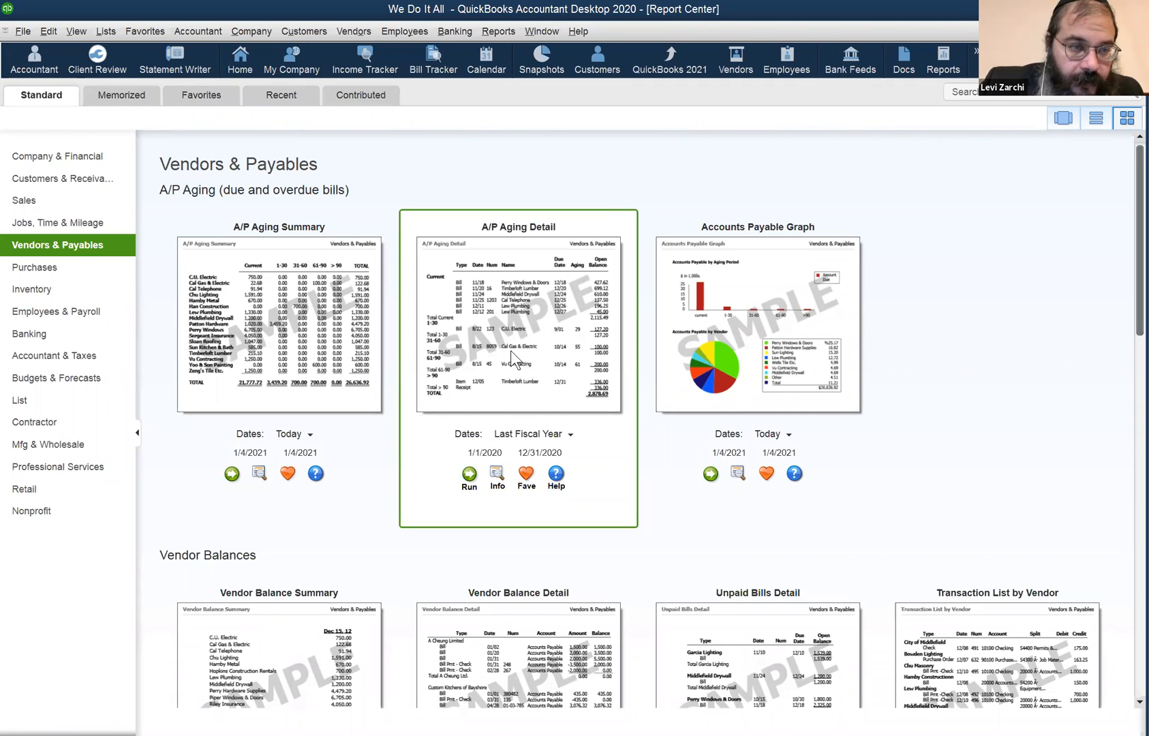
drag(58, 315, 82, 265)
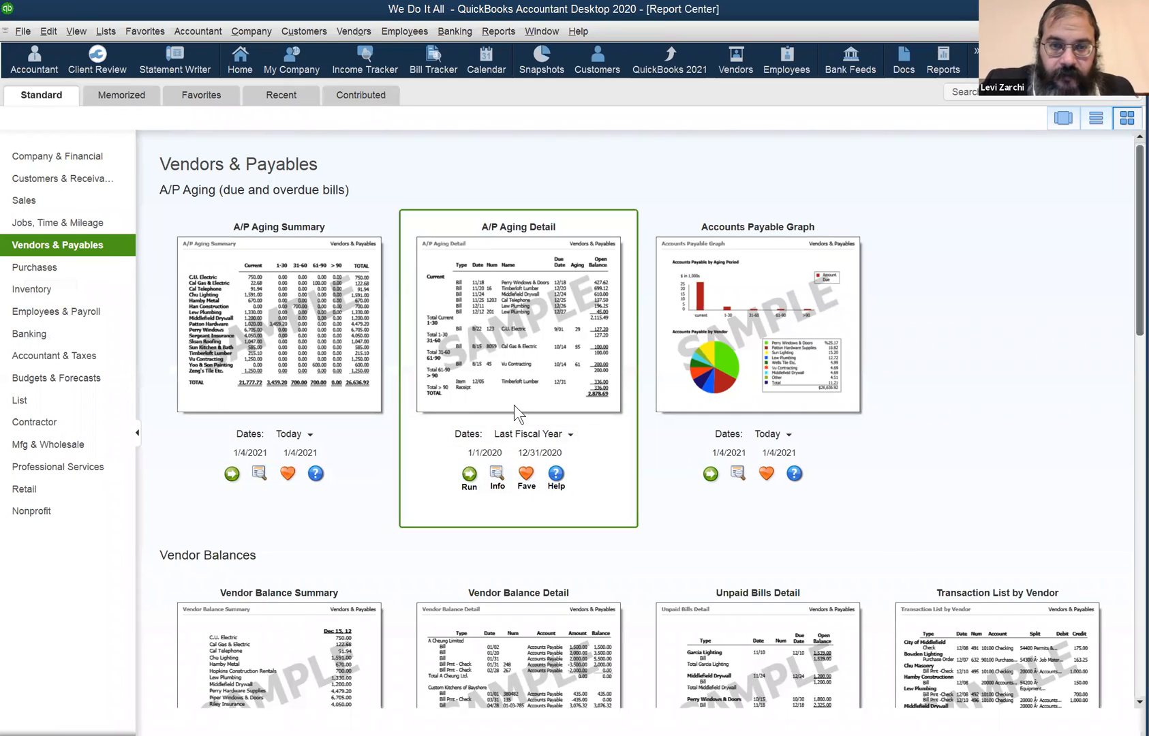
click(525, 287)
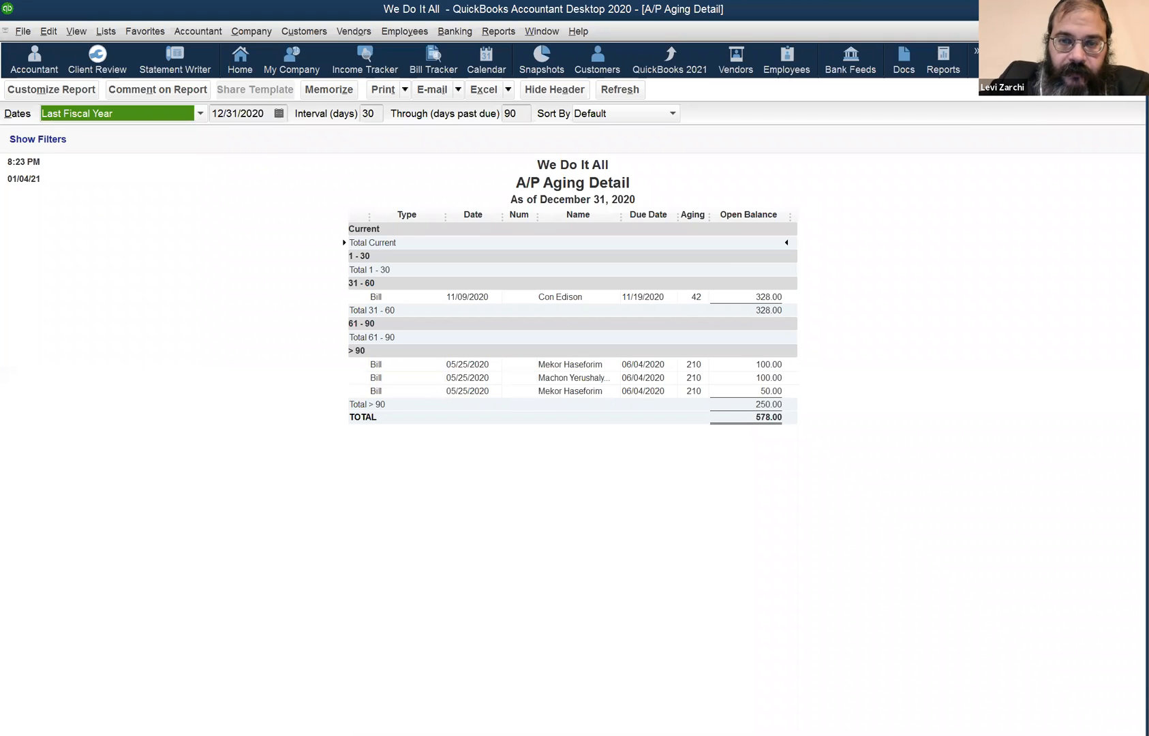
click(943, 60)
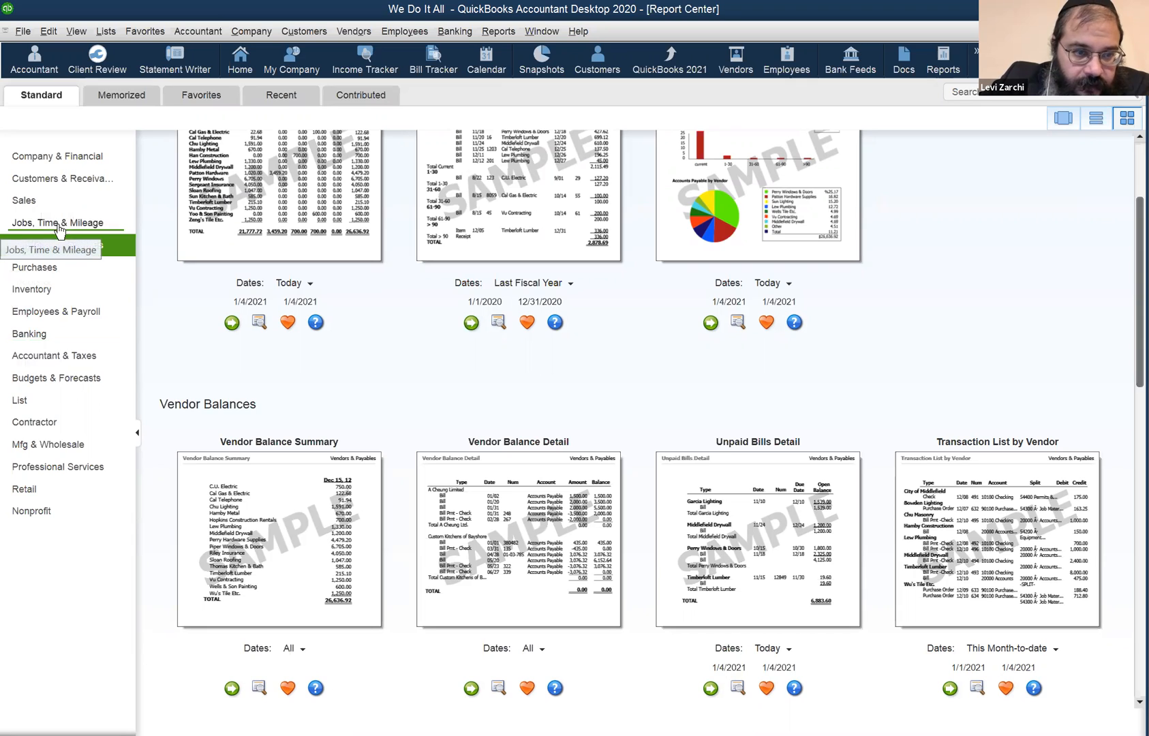
Run the Purchases by Vendor Detail report from the Purchases category with its dates set to Last Fiscal Year, and close it after review.
click(53, 272)
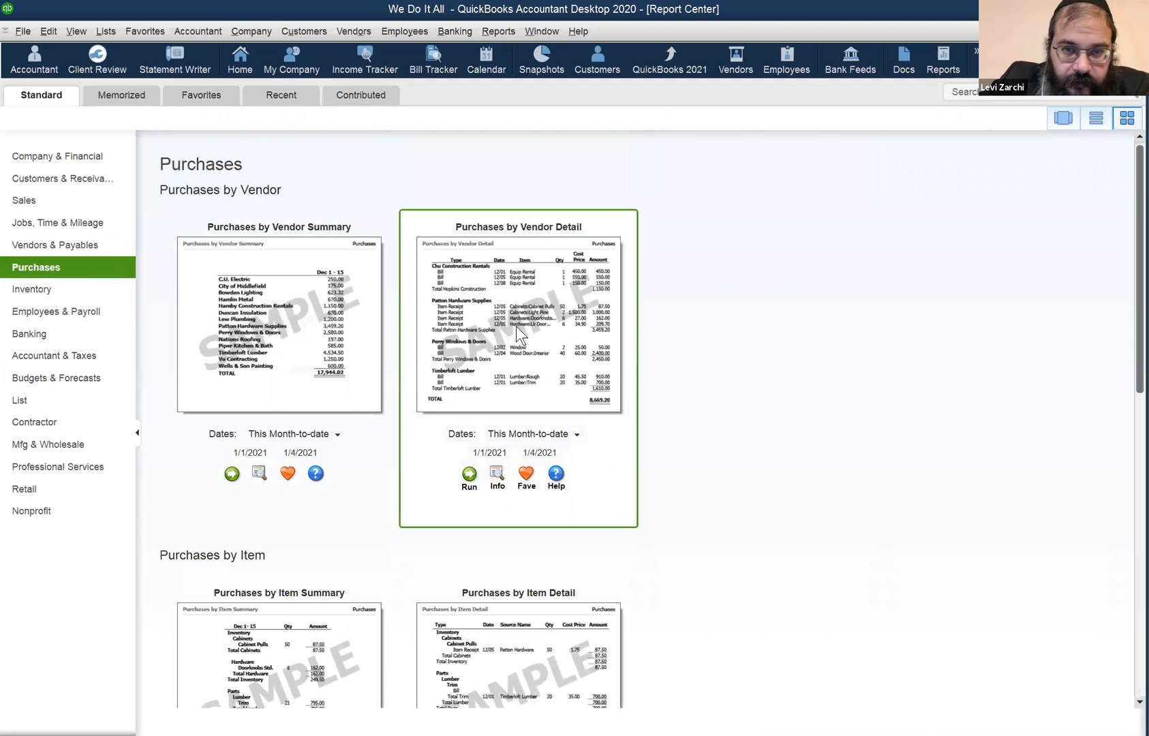
click(564, 436)
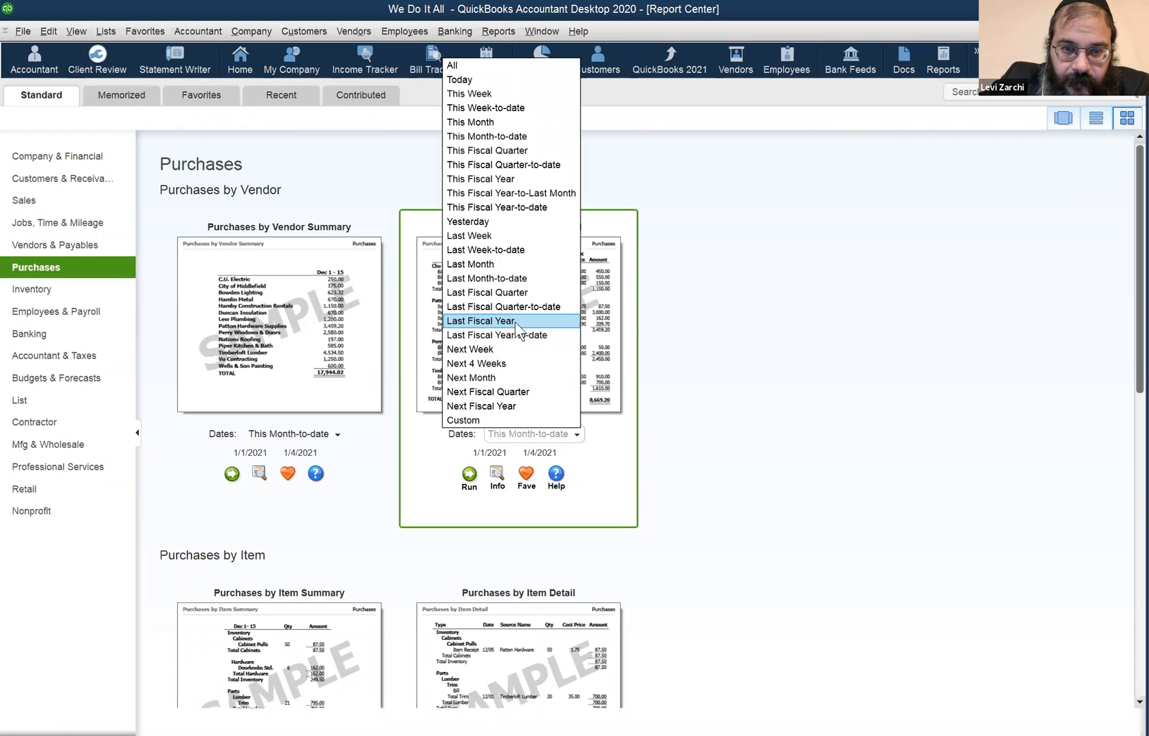
click(513, 321)
scroll(527, 492, down, 3)
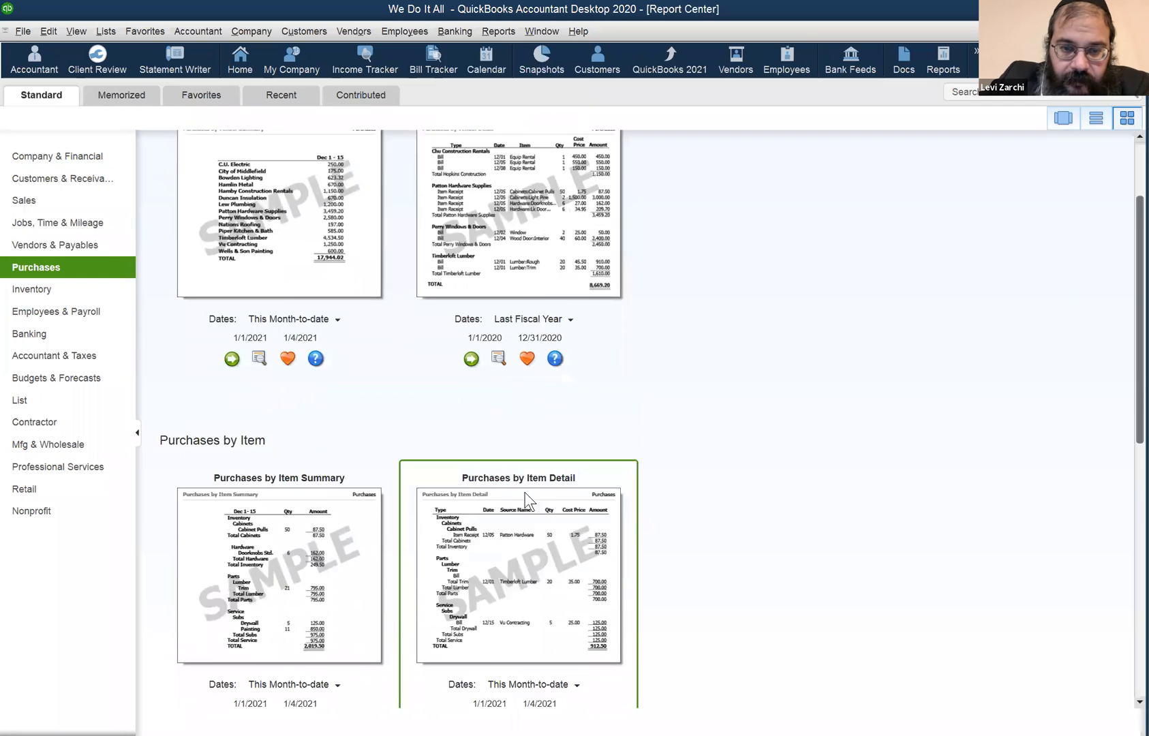
scroll(526, 492, down, 10)
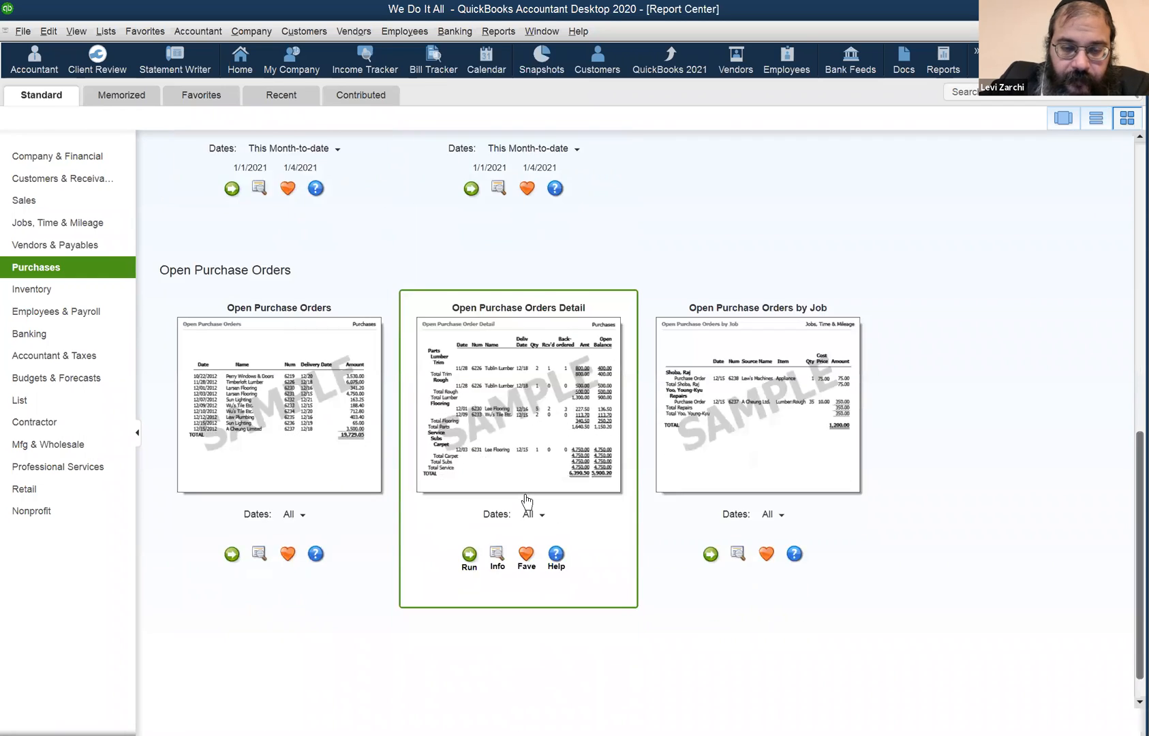
scroll(526, 501, down, 1)
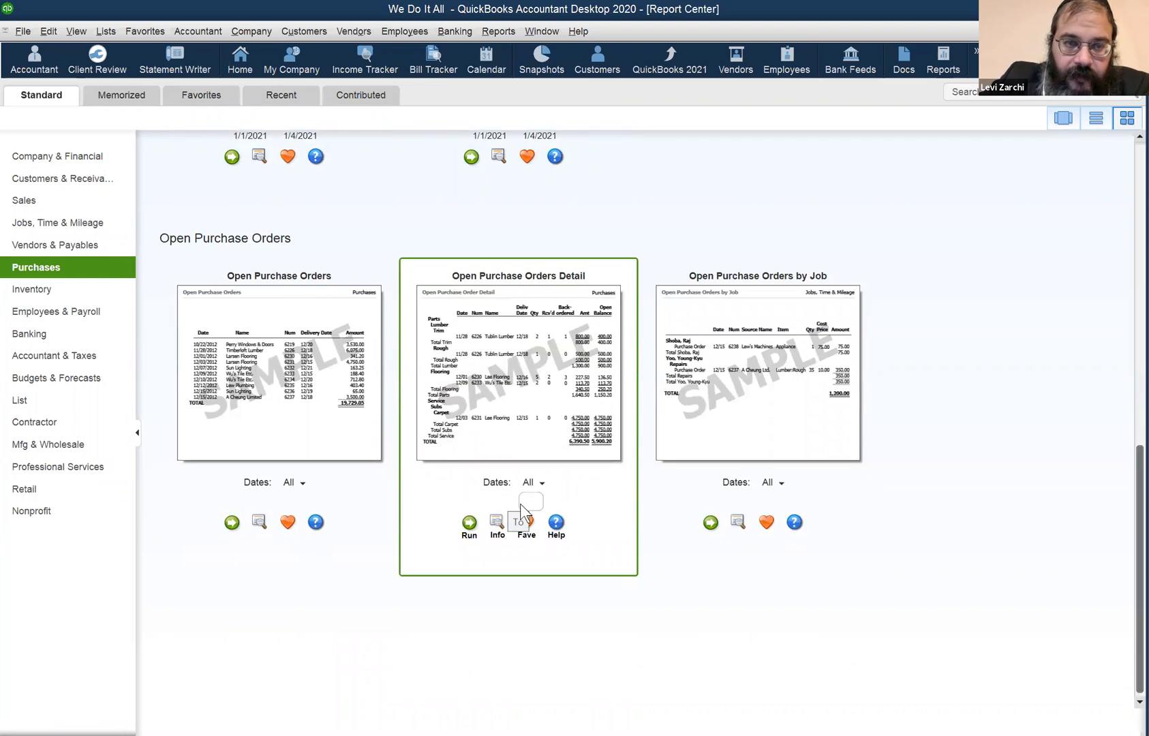
scroll(520, 503, up, 10)
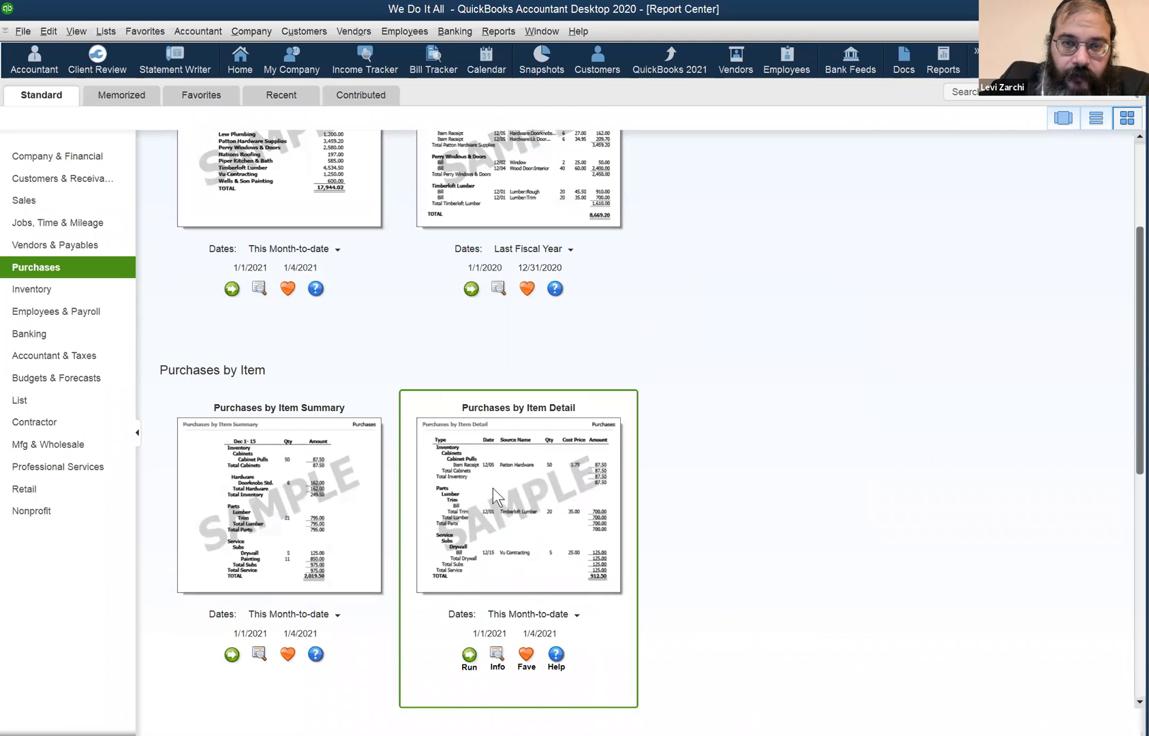
scroll(491, 490, up, 3)
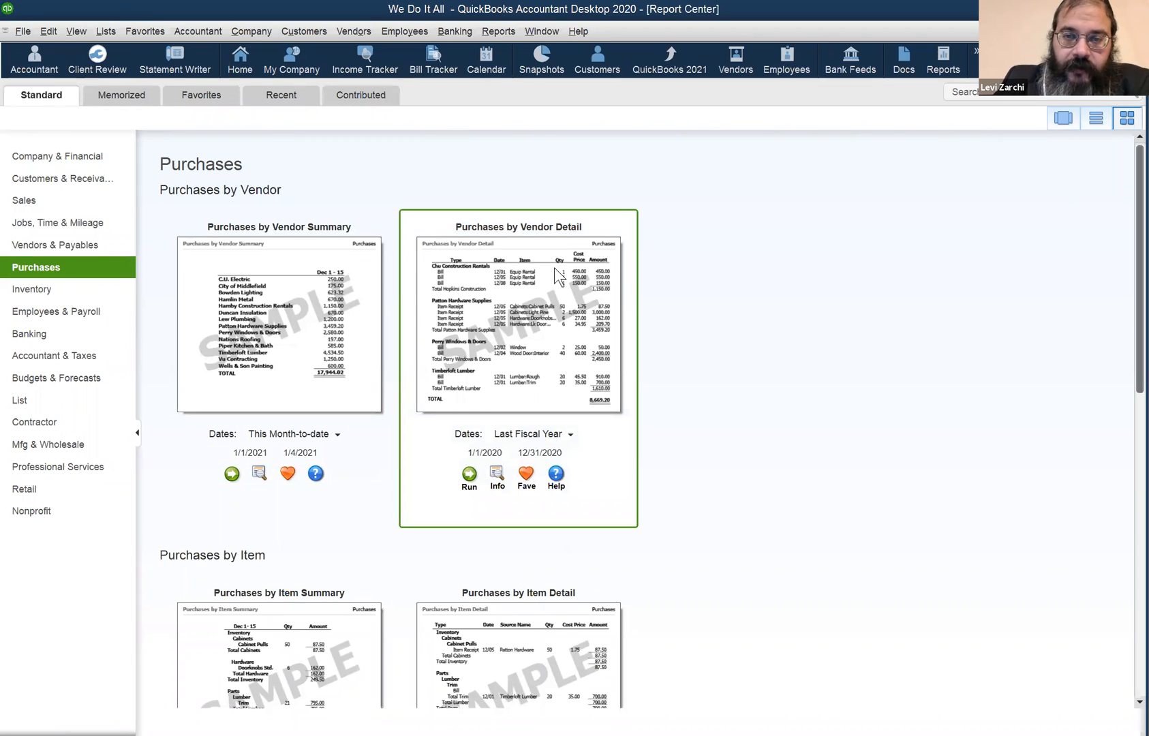
double_click(499, 317)
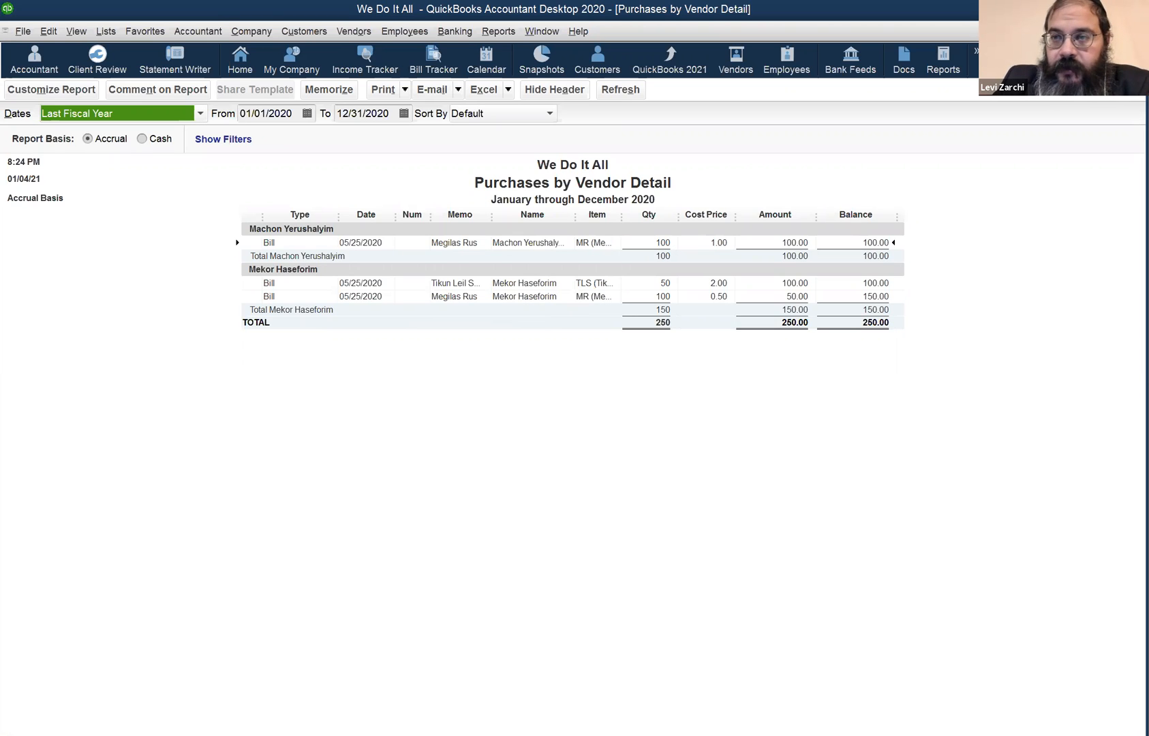
click(1137, 32)
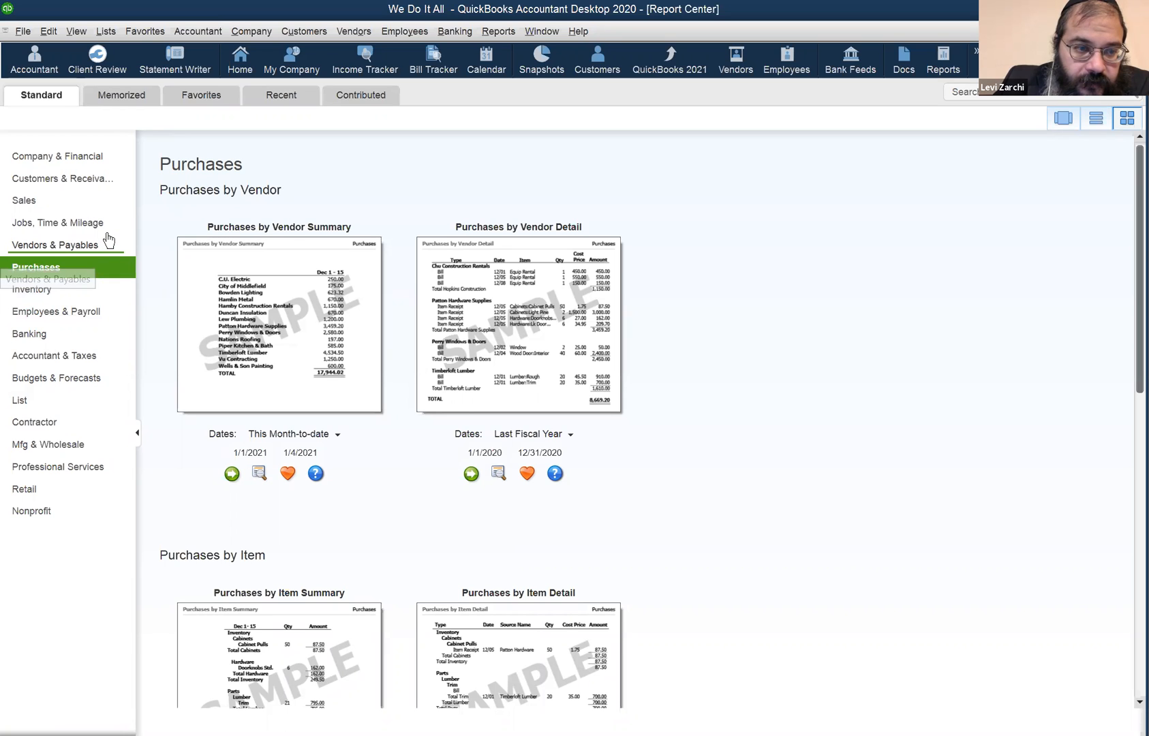
Browse the Company & Financial reports, covering the Profit & Loss and Income & Expenses groups.
click(101, 159)
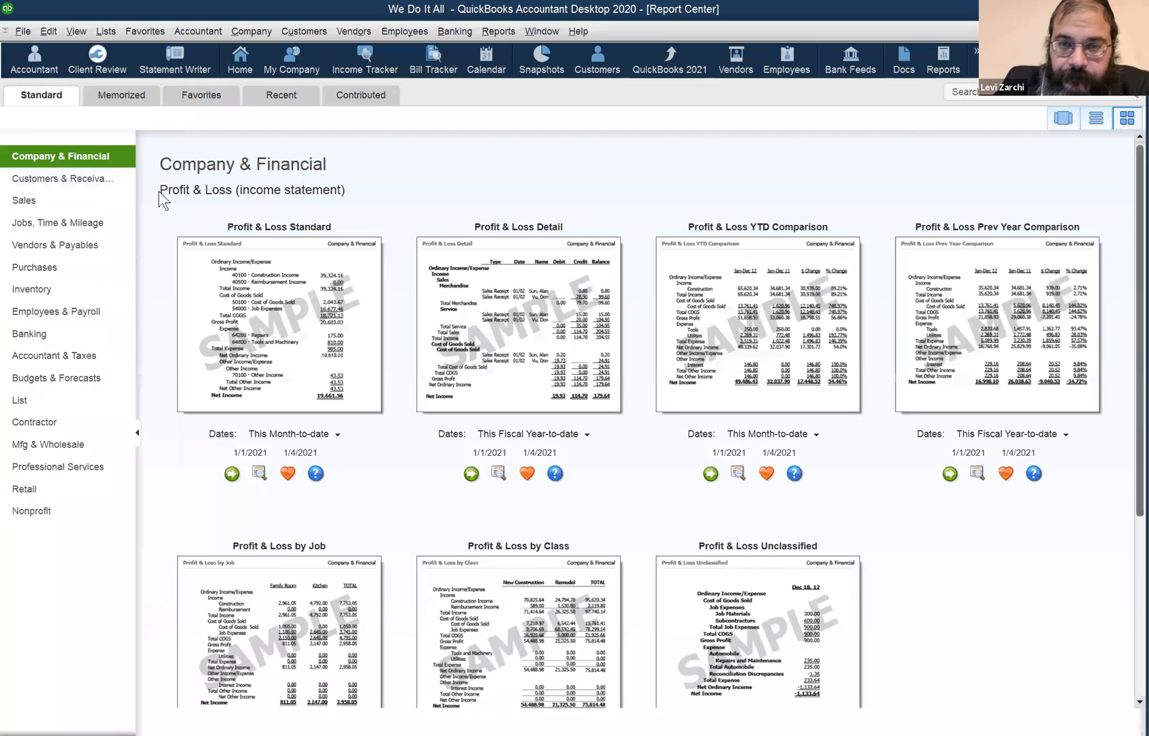
scroll(416, 475, down, 5)
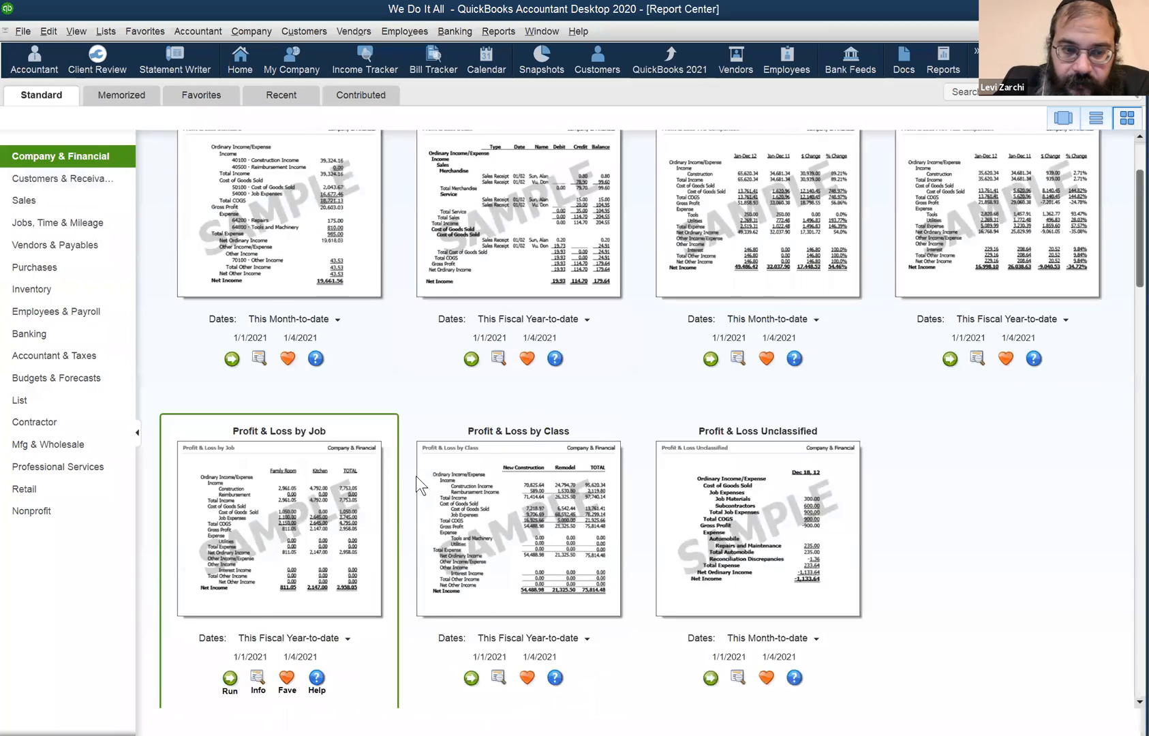
scroll(419, 484, down, 2)
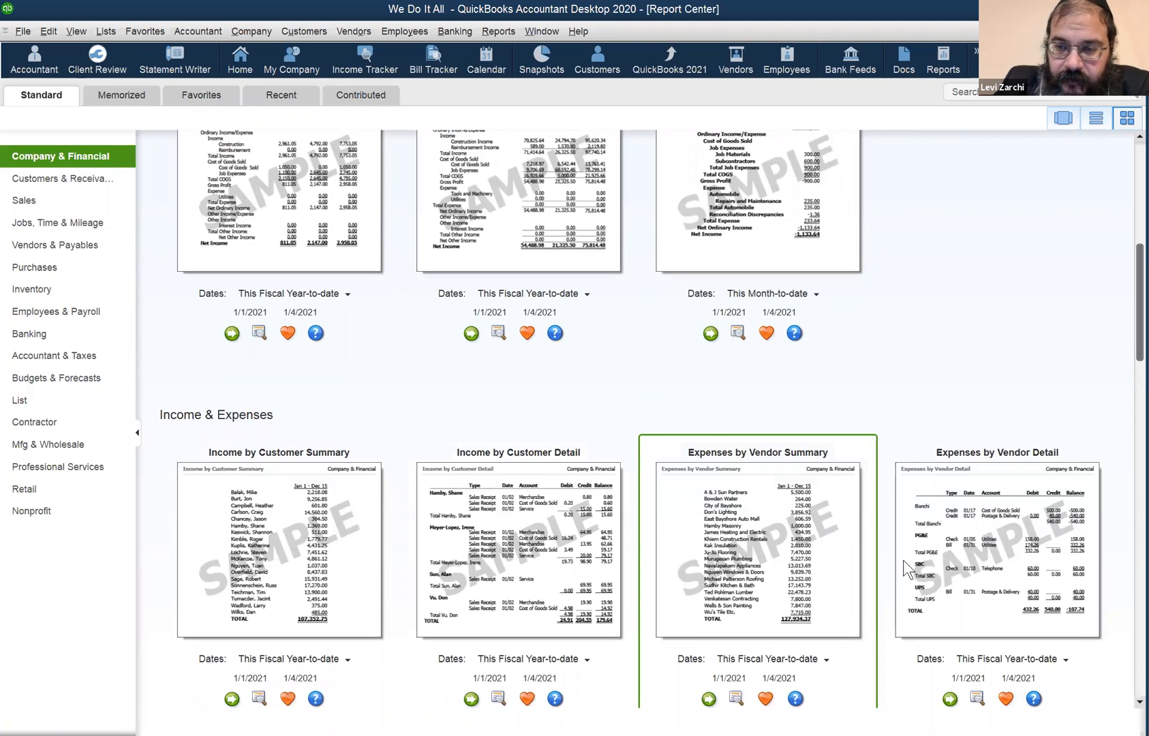
scroll(855, 538, up, 5)
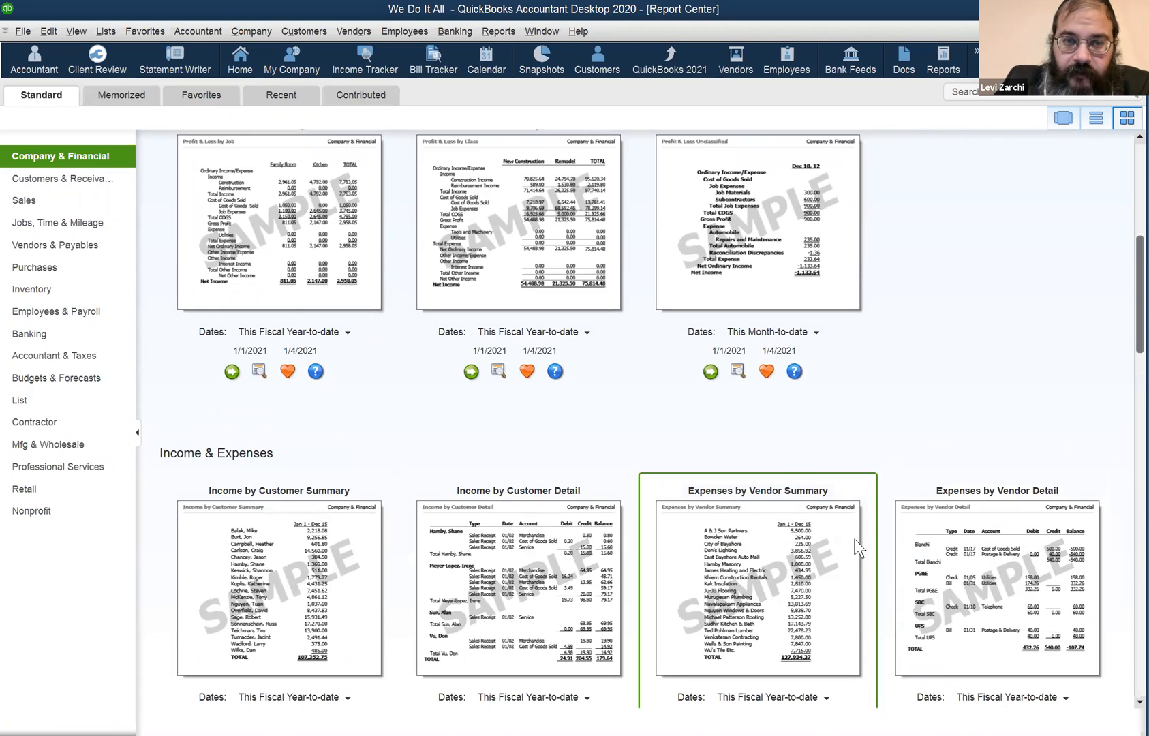
scroll(854, 536, up, 3)
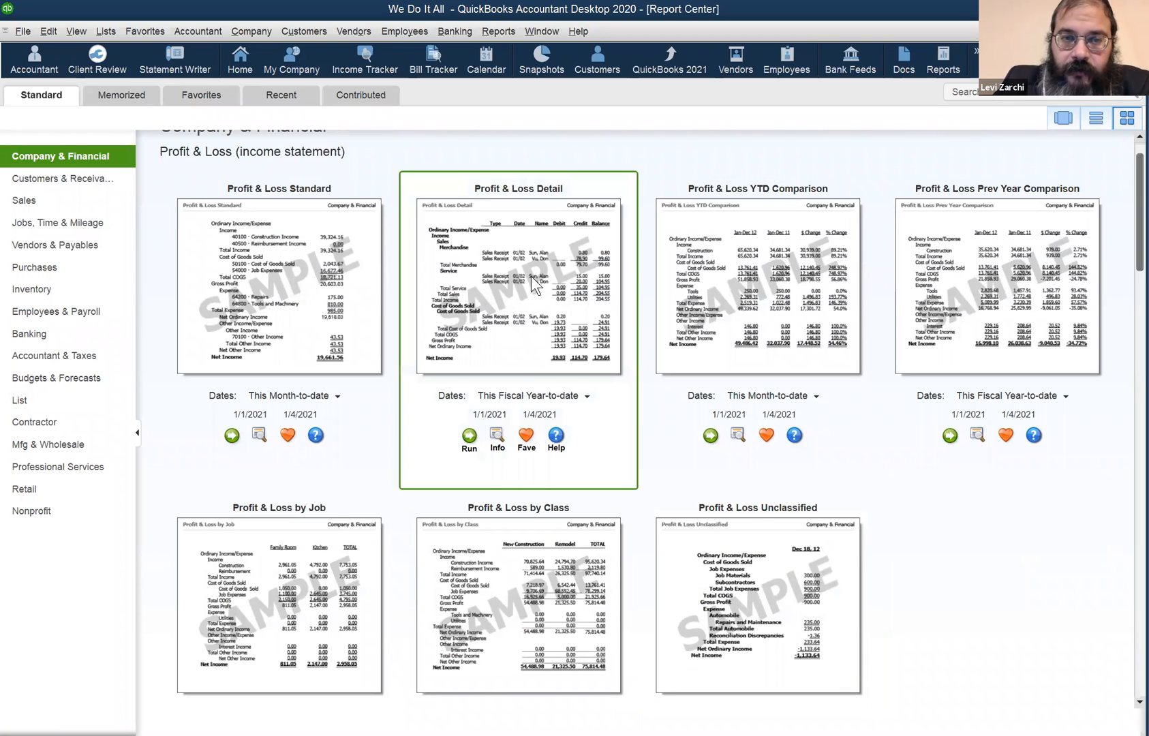
scroll(436, 327, up, 1)
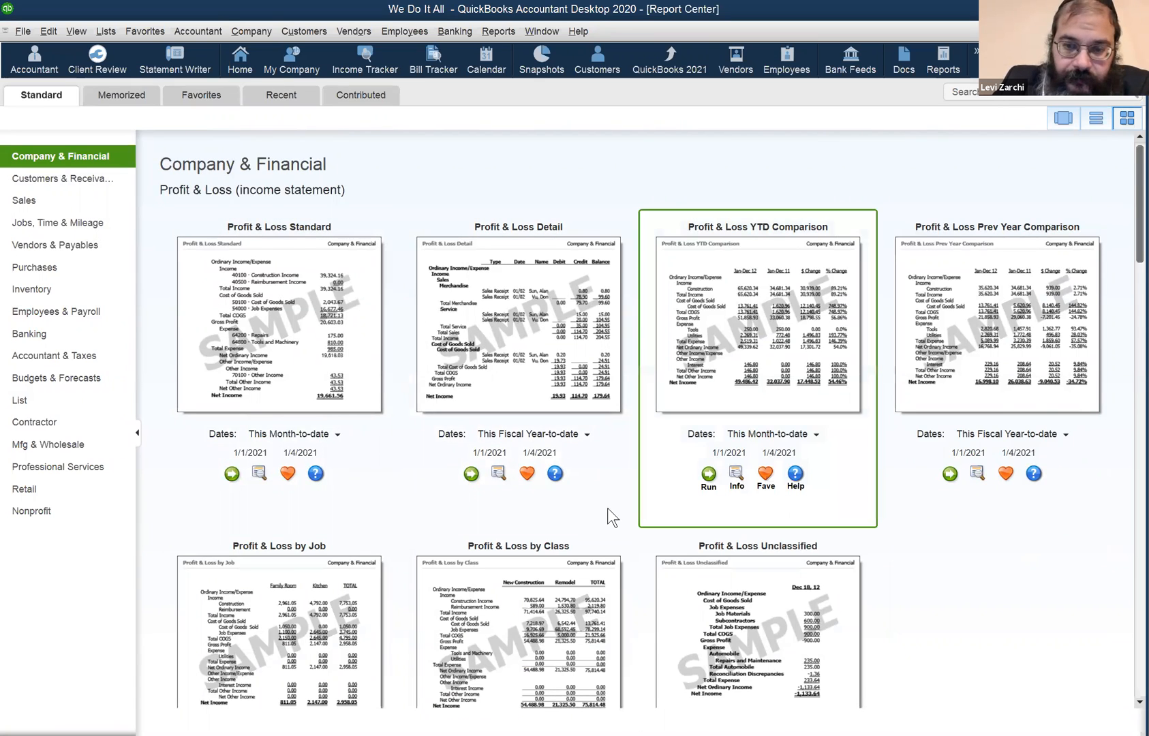
Run the Expenses by Vendor Detail report from Income & Expenses with its dates set to Last Fiscal Year, and close it after review.
scroll(603, 512, down, 10)
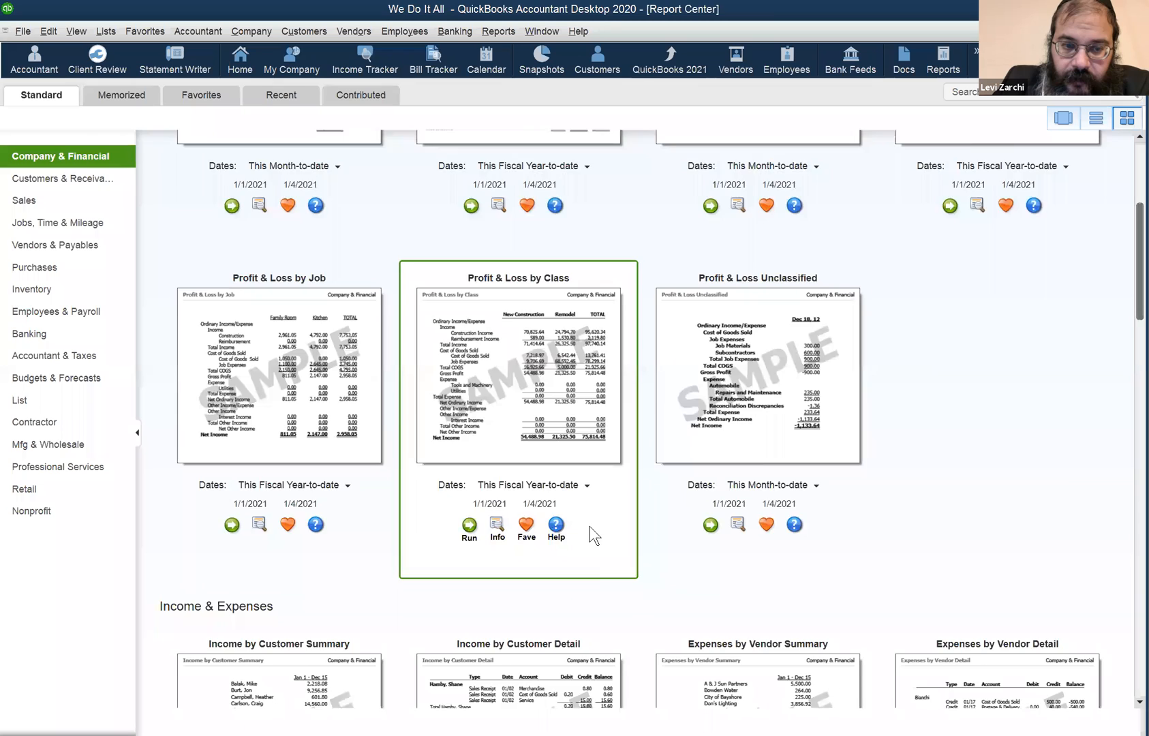
scroll(589, 523, down, 2)
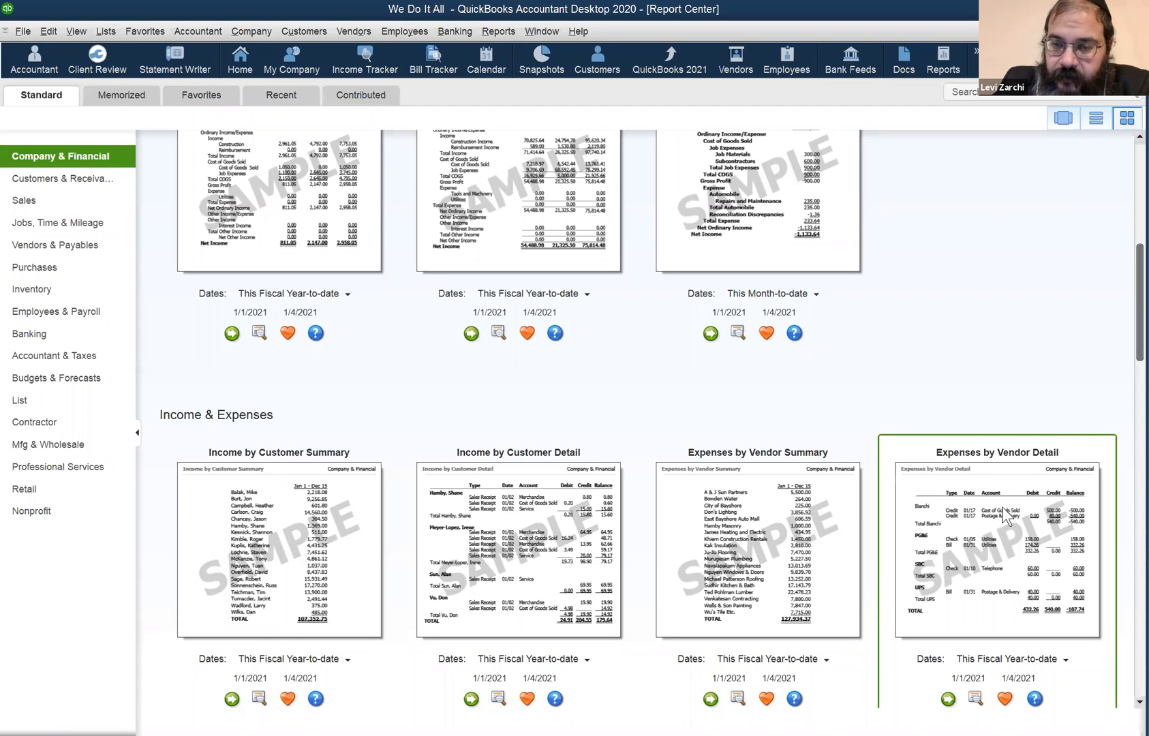
scroll(1006, 517, down, 1)
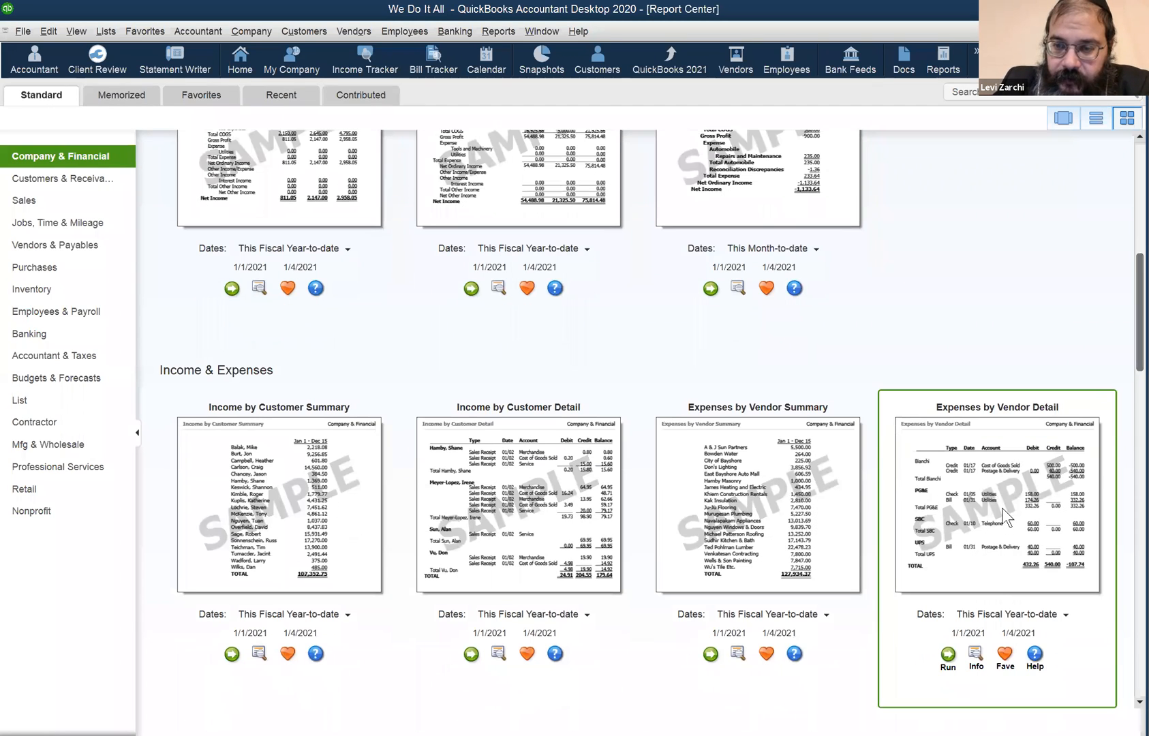
click(1018, 615)
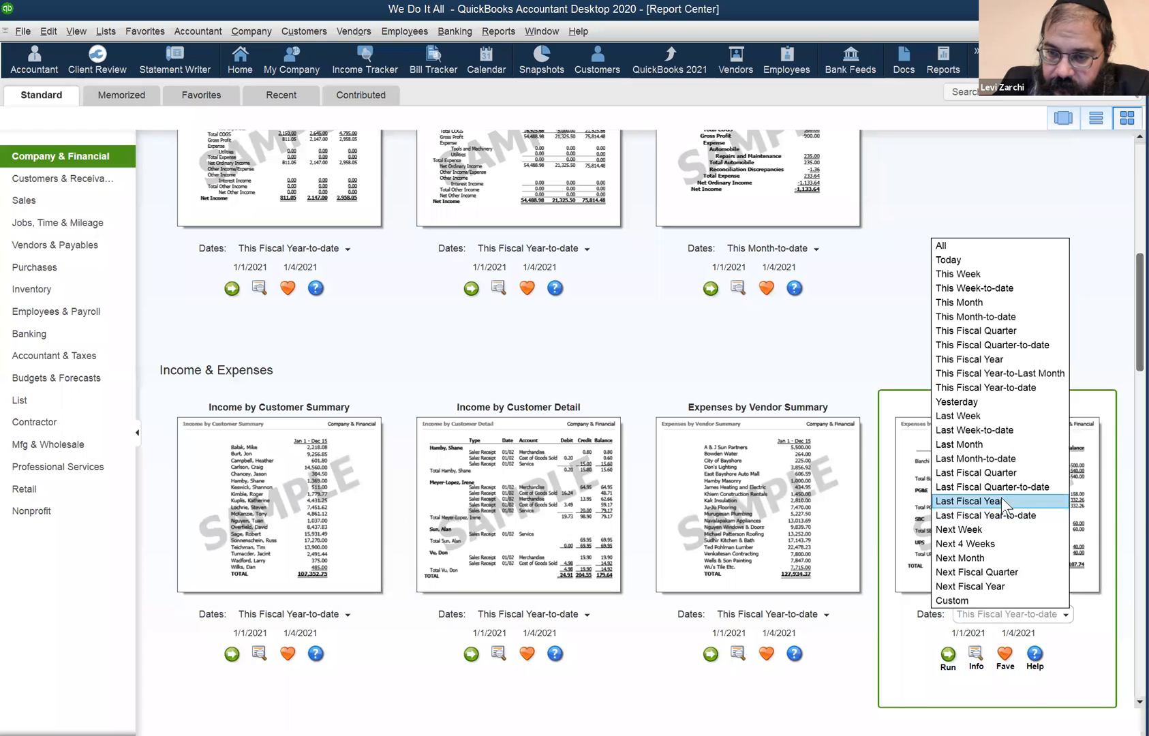
click(1006, 504)
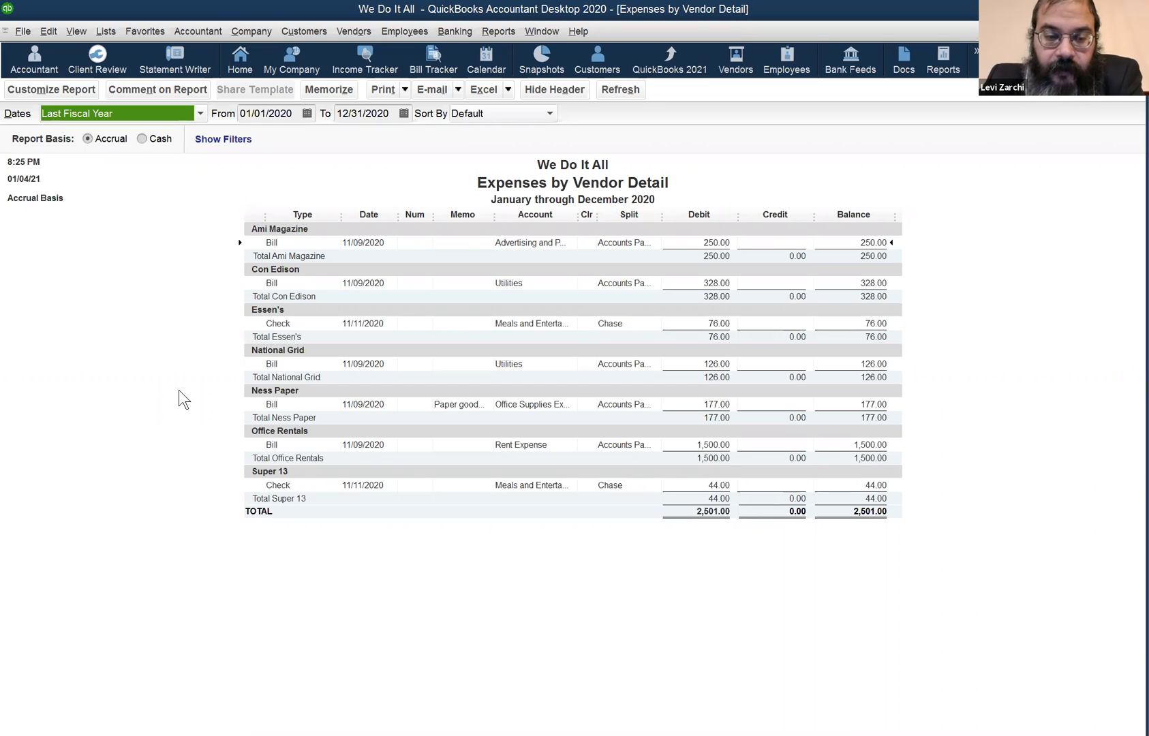
click(179, 435)
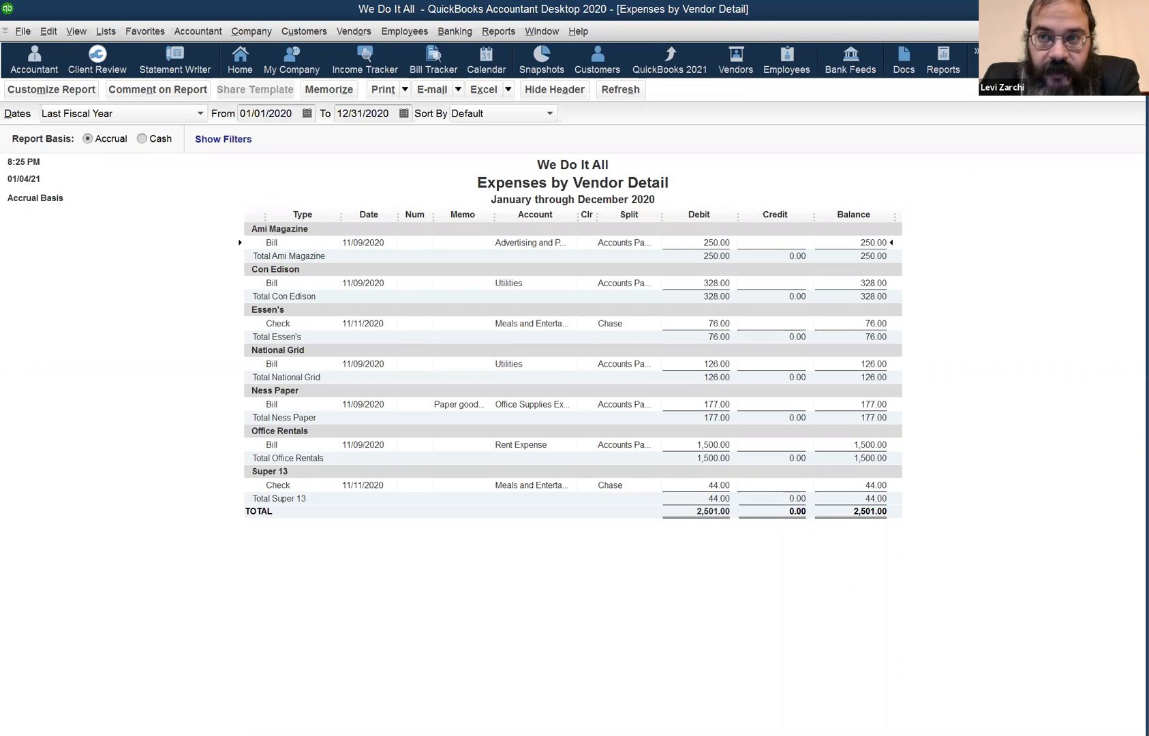
key(Escape)
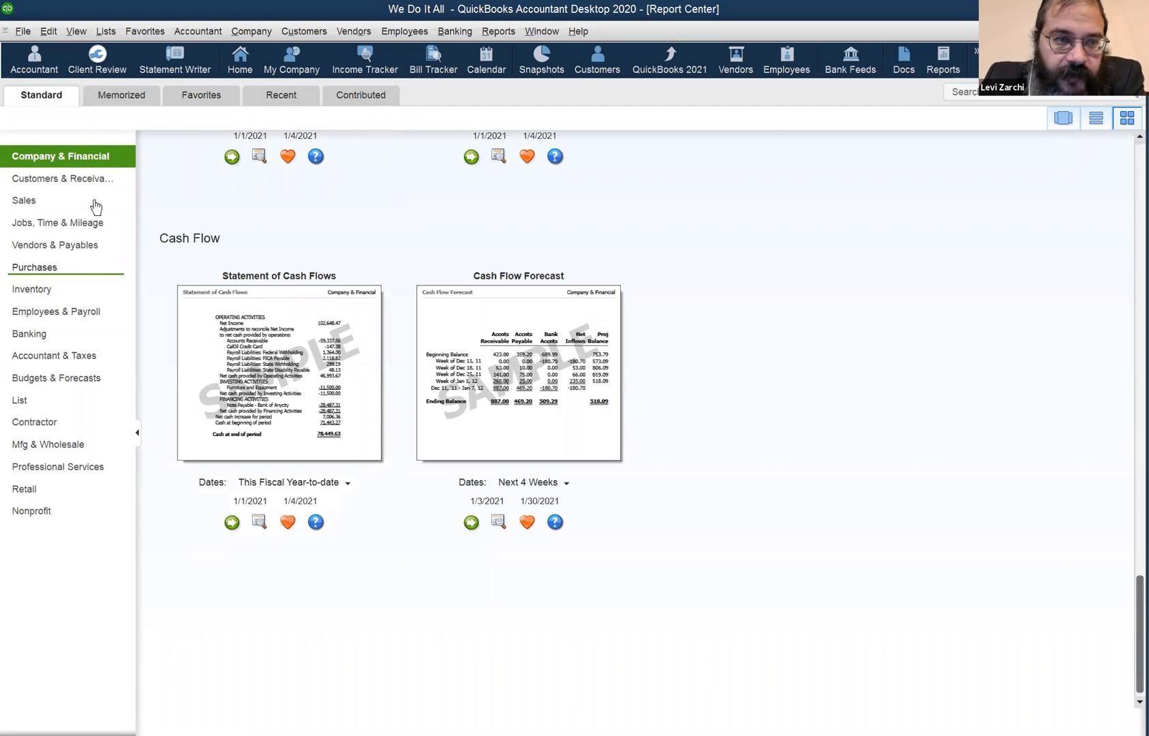
View the Customers & Receivables category and run Expenses by Vendor Detail directly, without going through the Report Center.
click(82, 180)
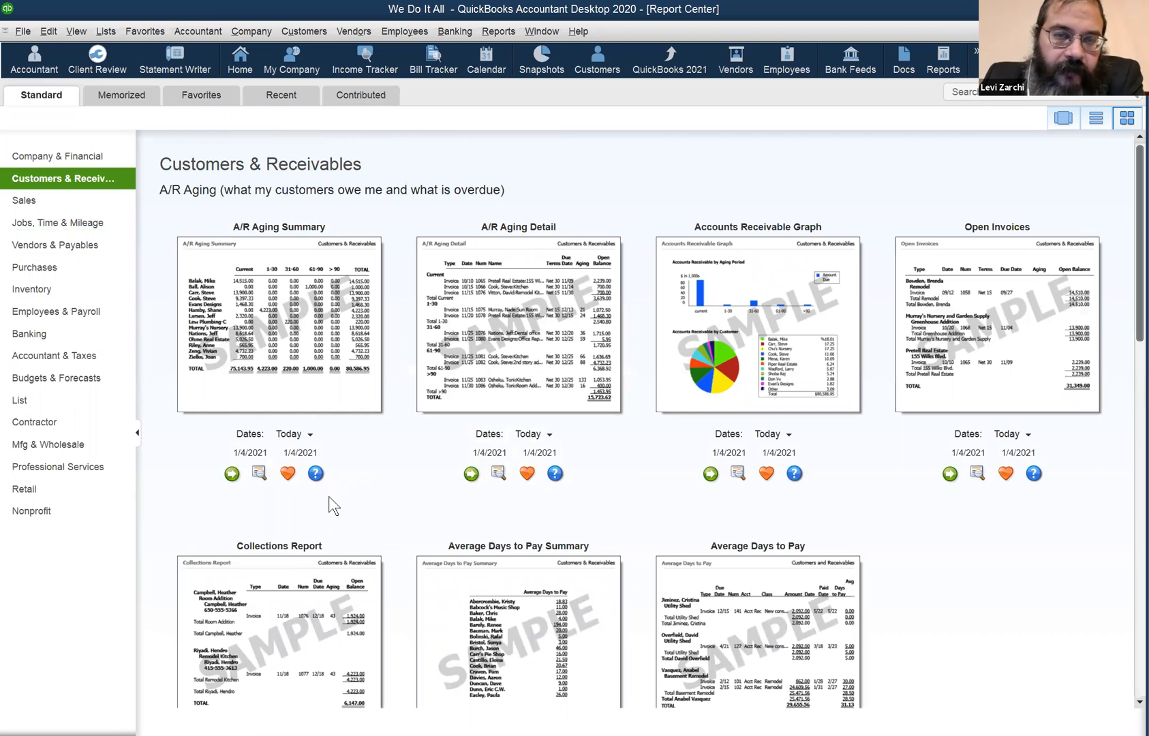
click(491, 30)
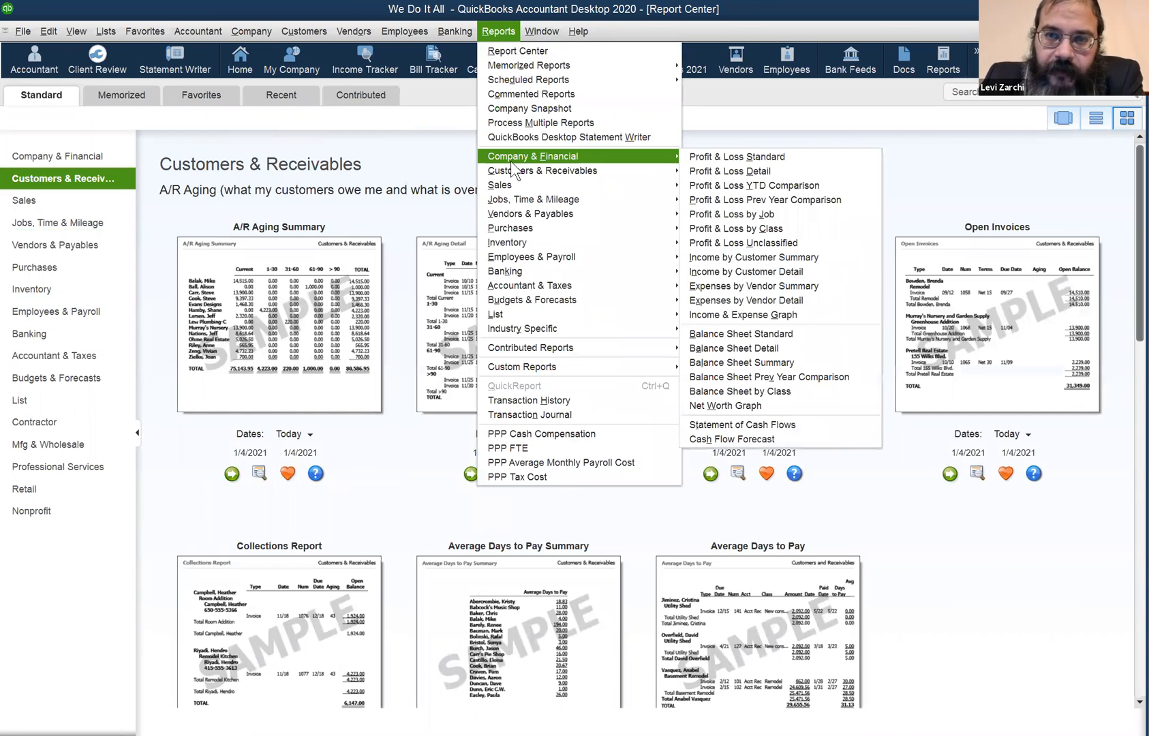
mouse_move(680, 158)
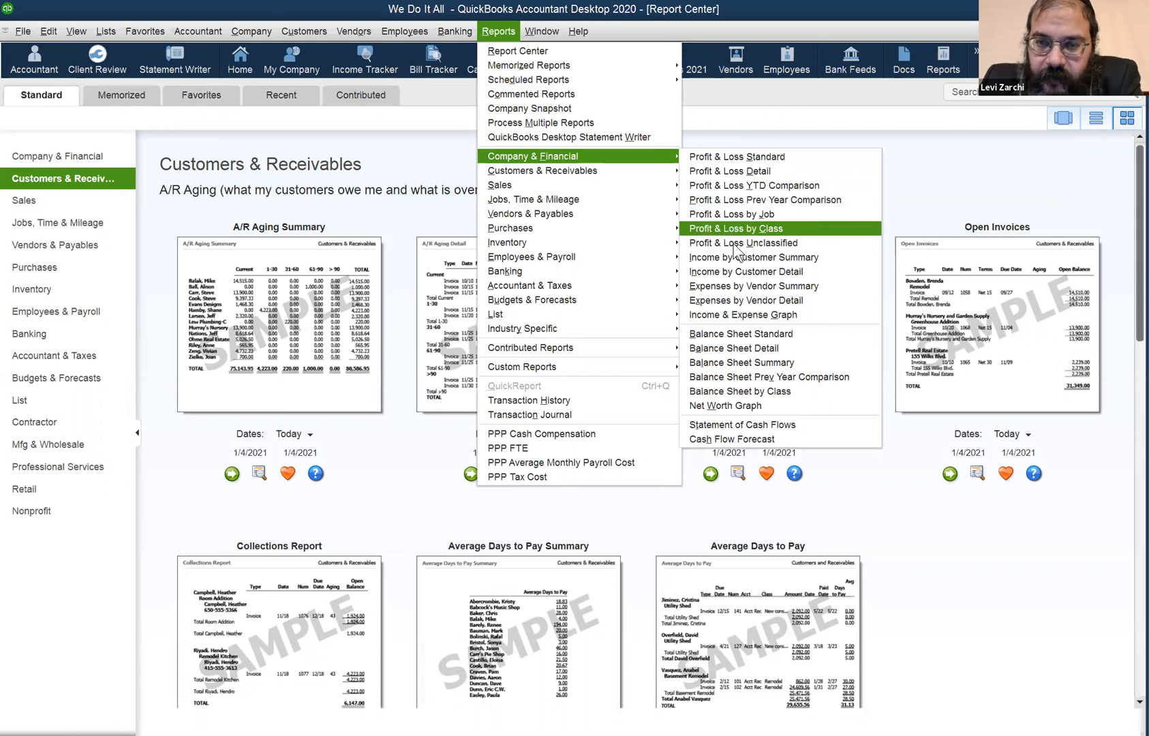
click(746, 298)
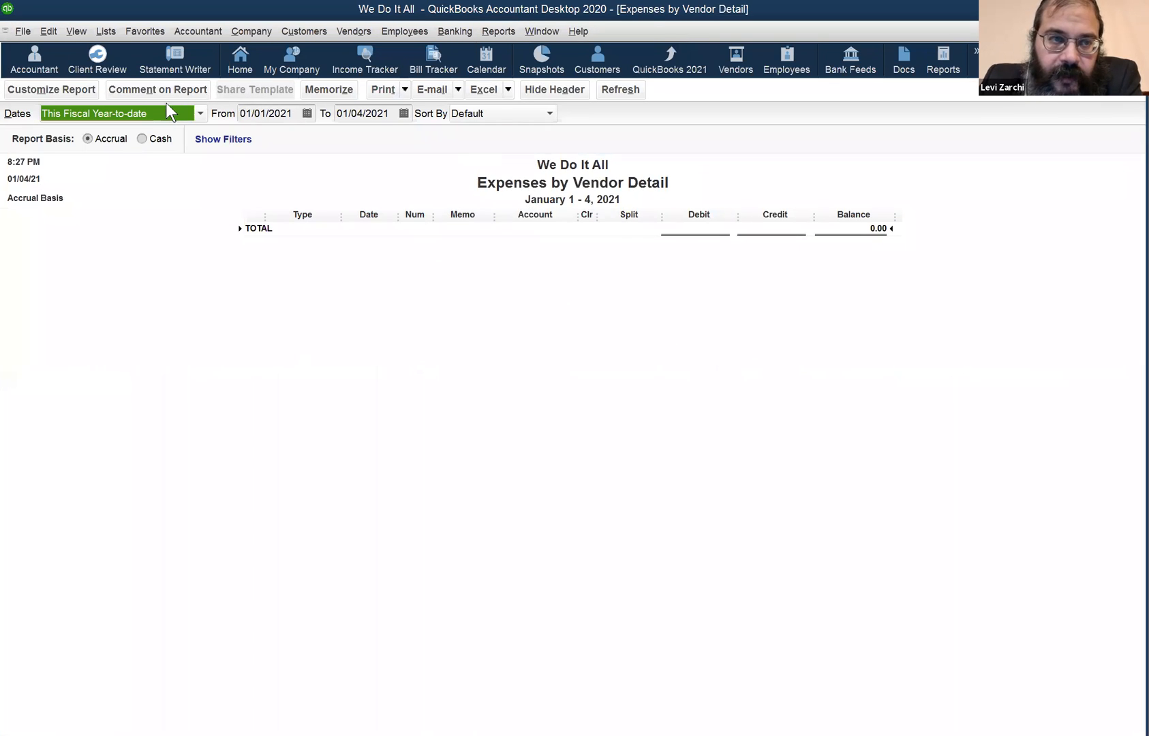
Set the Expenses by Vendor Detail report's dates to Last Fiscal Year, and close it after review.
click(163, 113)
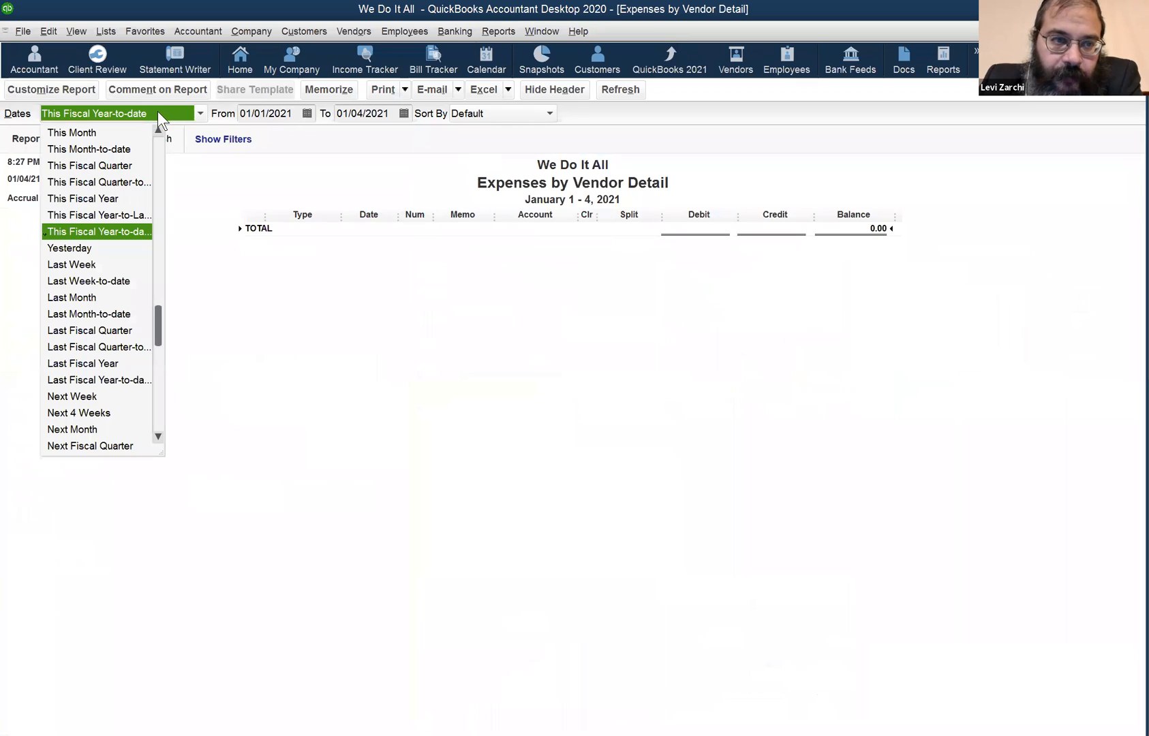
click(63, 366)
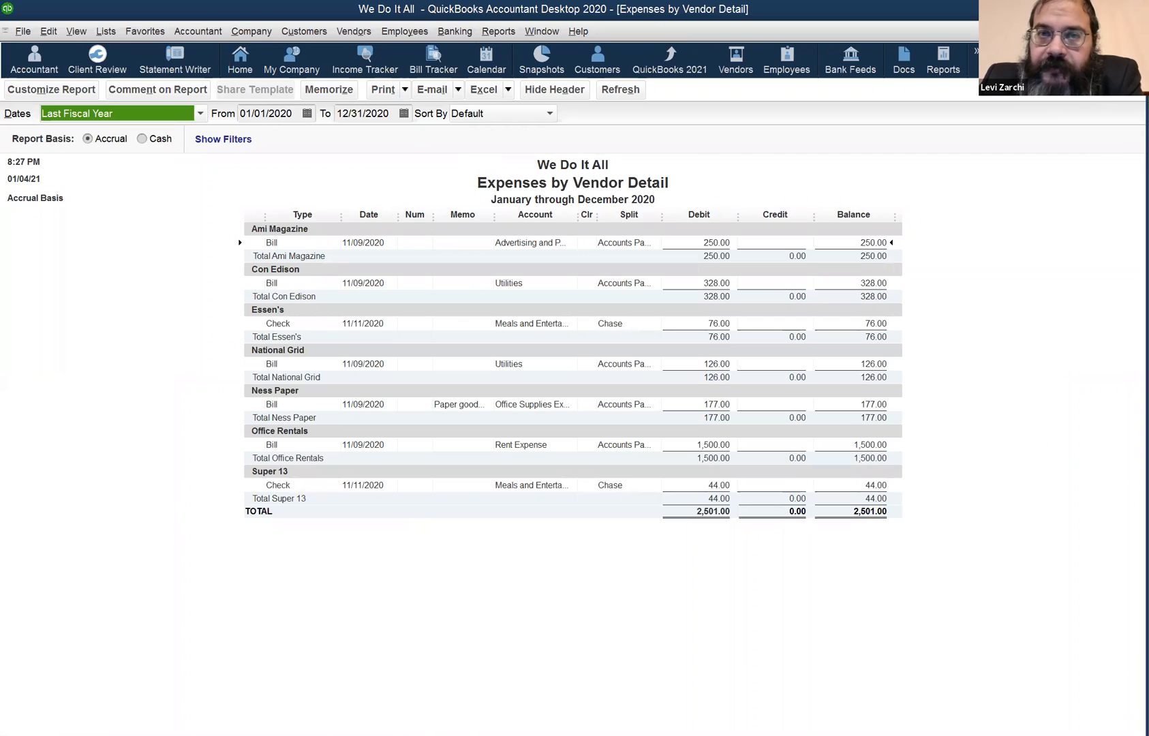
click(1136, 31)
click(587, 353)
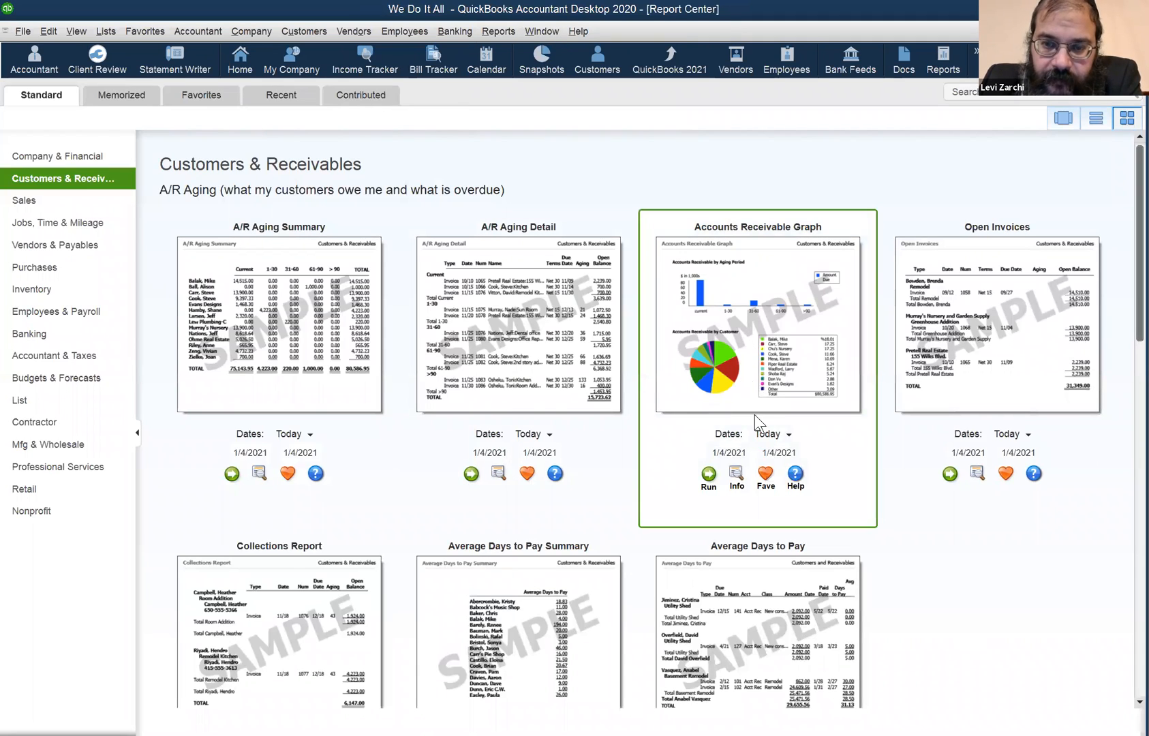
Run the Accounts Receivable Graph from Customers & Receivables with its dates set to Last Fiscal Year, and close it after review.
click(784, 435)
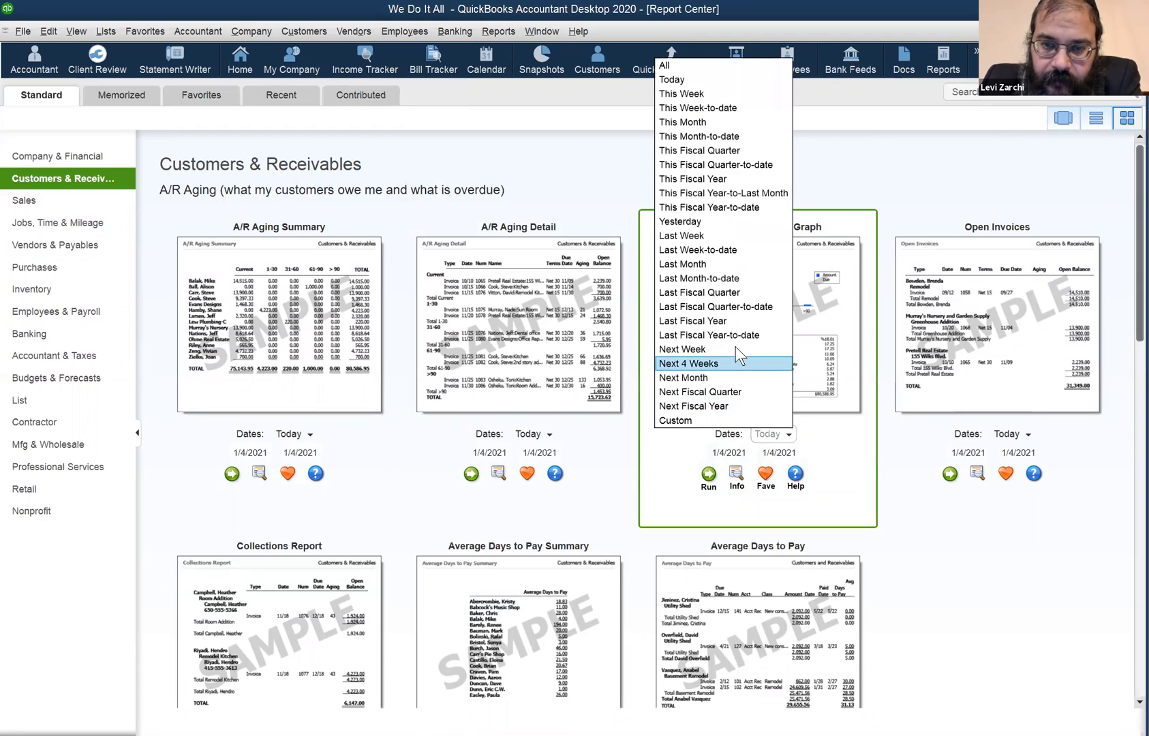
click(726, 321)
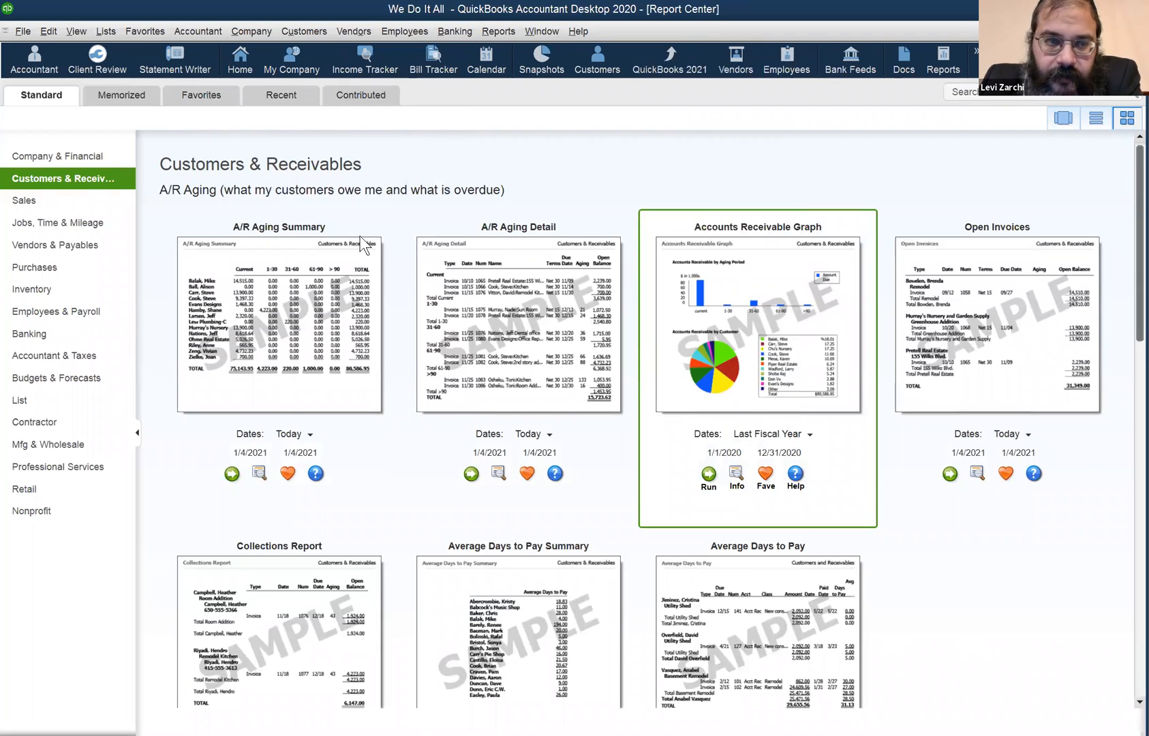
double_click(763, 366)
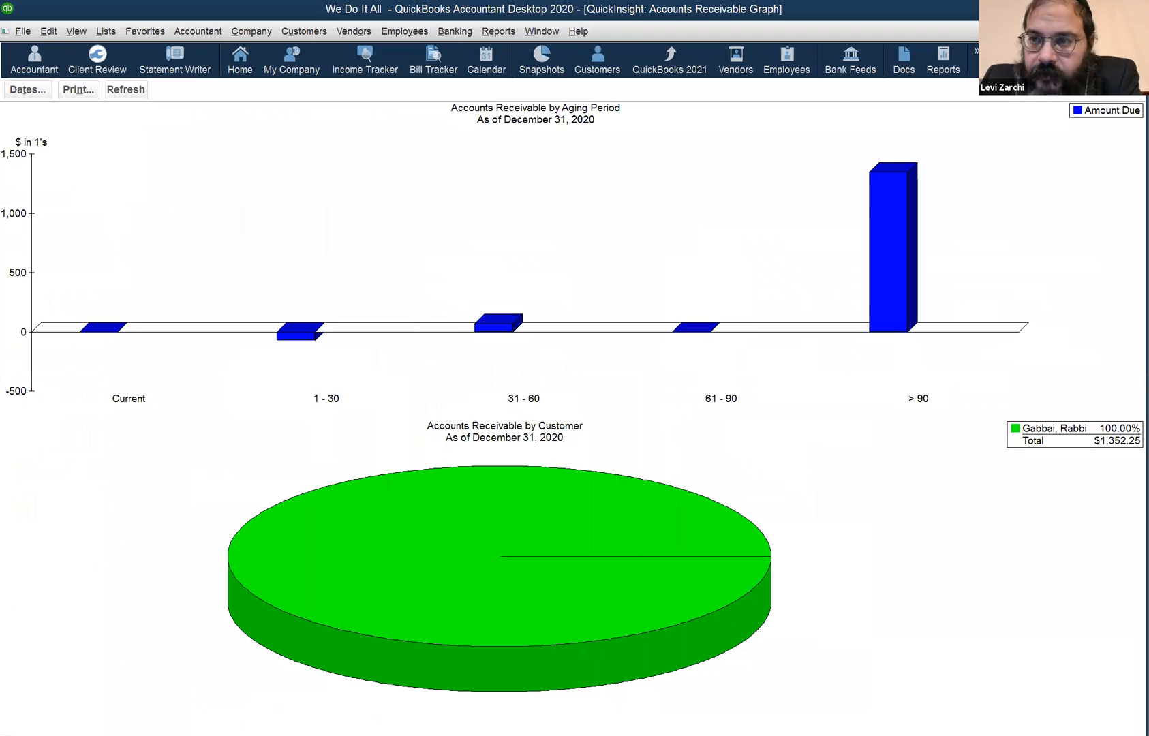
key(Escape)
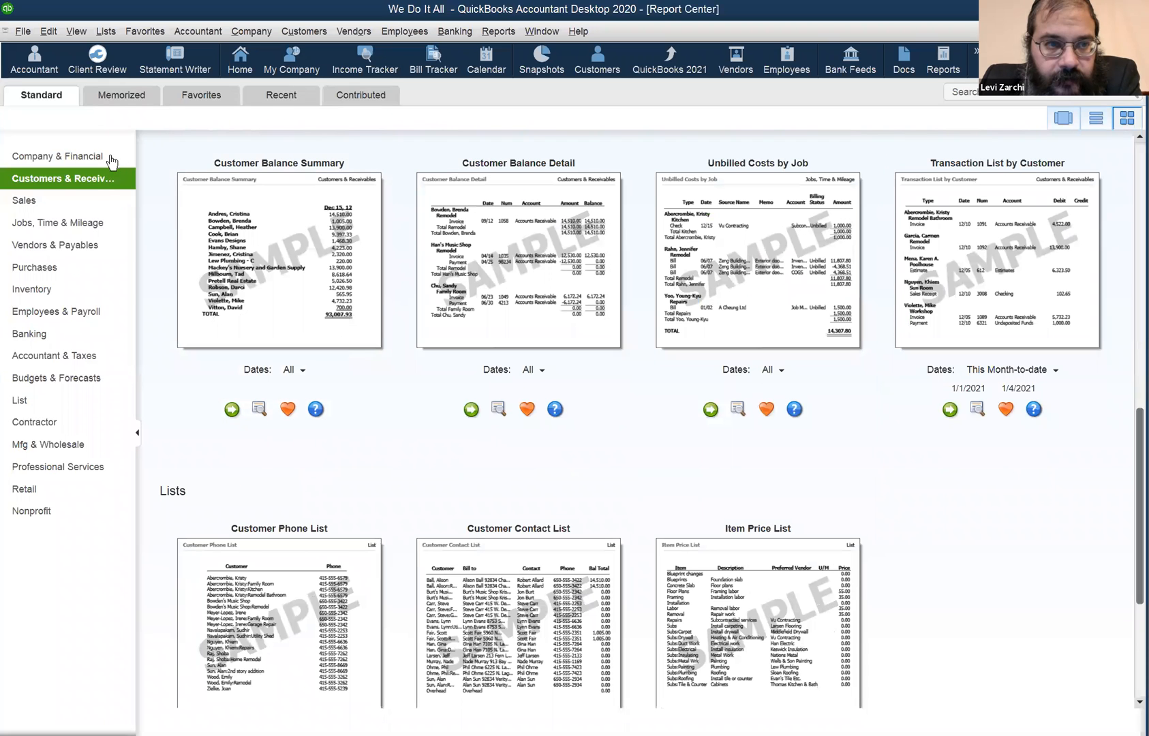
Run the Income & Expense Graph from the Company & Financial category with its dates set to Last Fiscal Year, and close it after review.
click(109, 158)
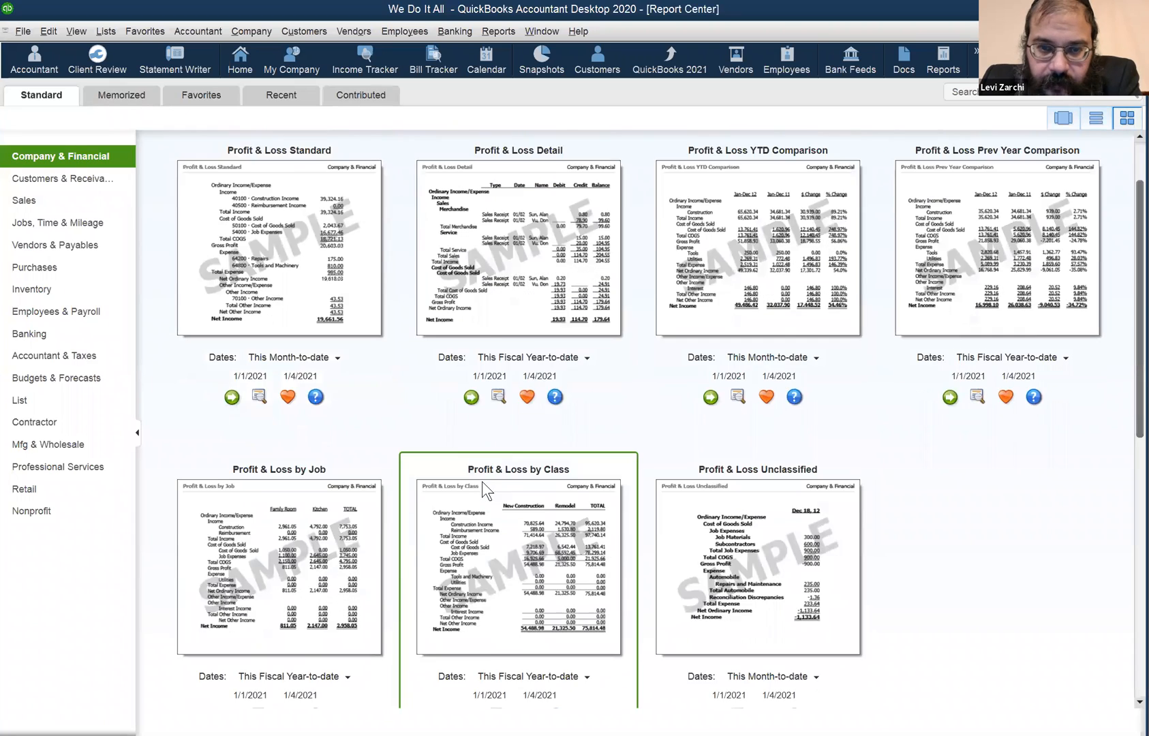
scroll(485, 494, down, 3)
scroll(487, 497, down, 8)
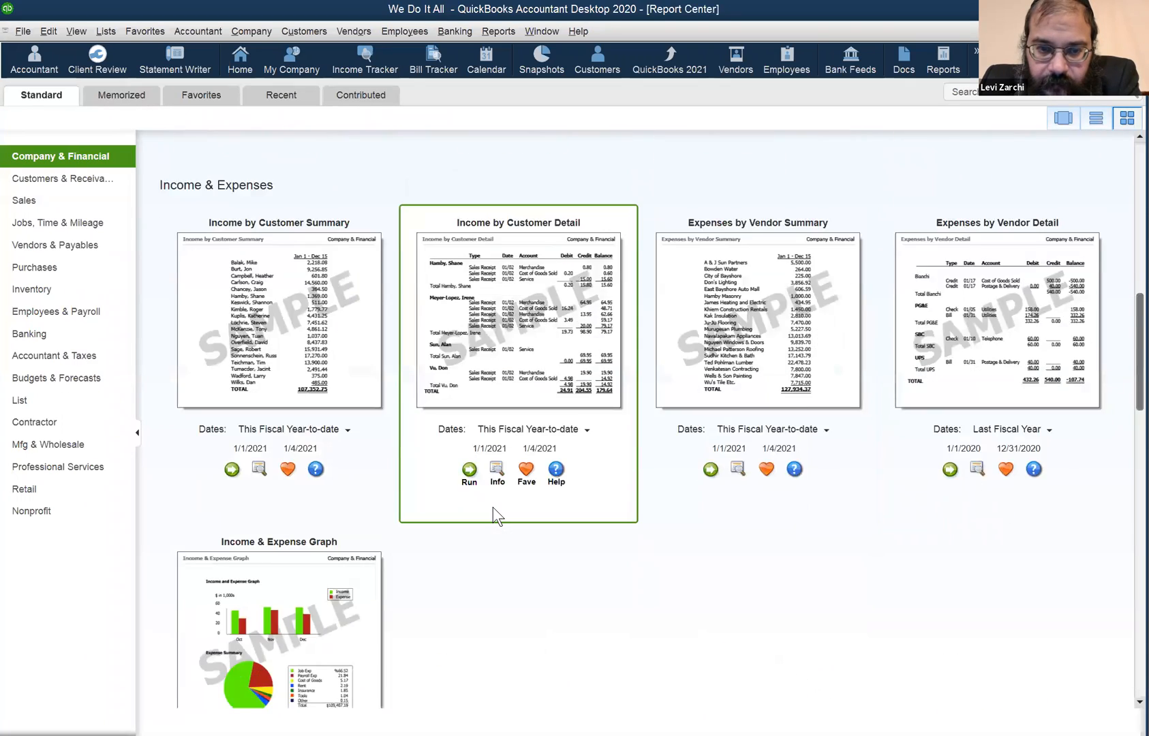
scroll(319, 407, down, 3)
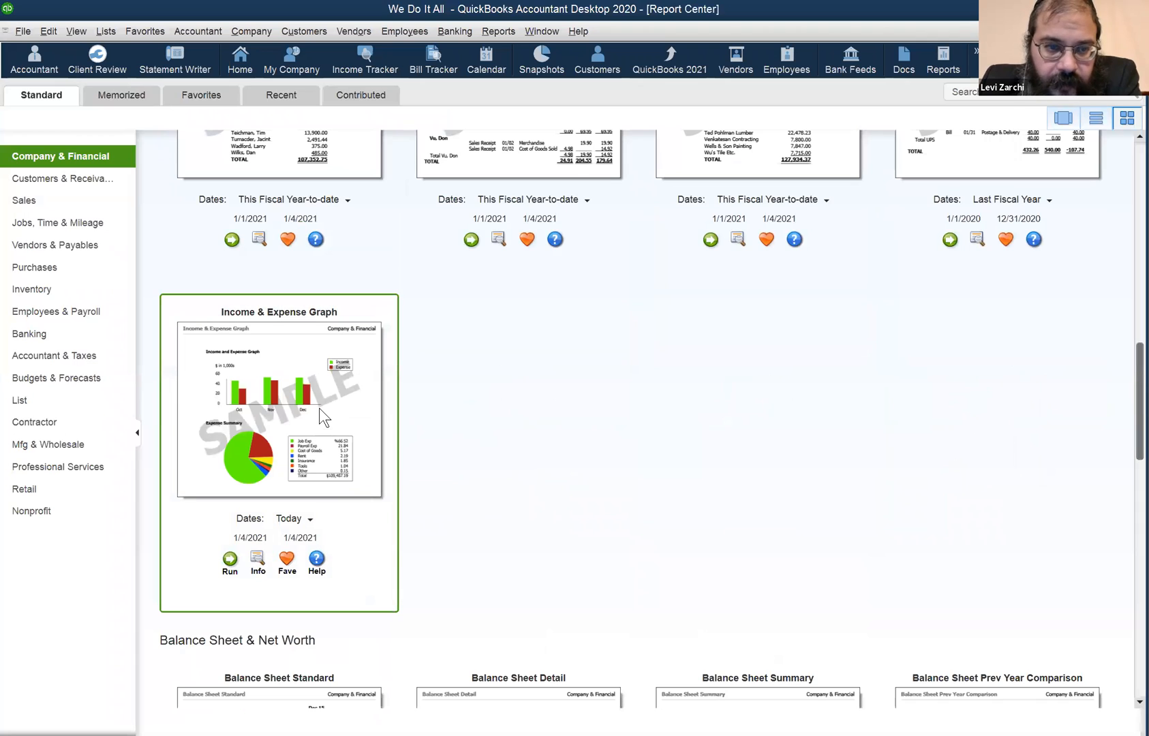
click(310, 522)
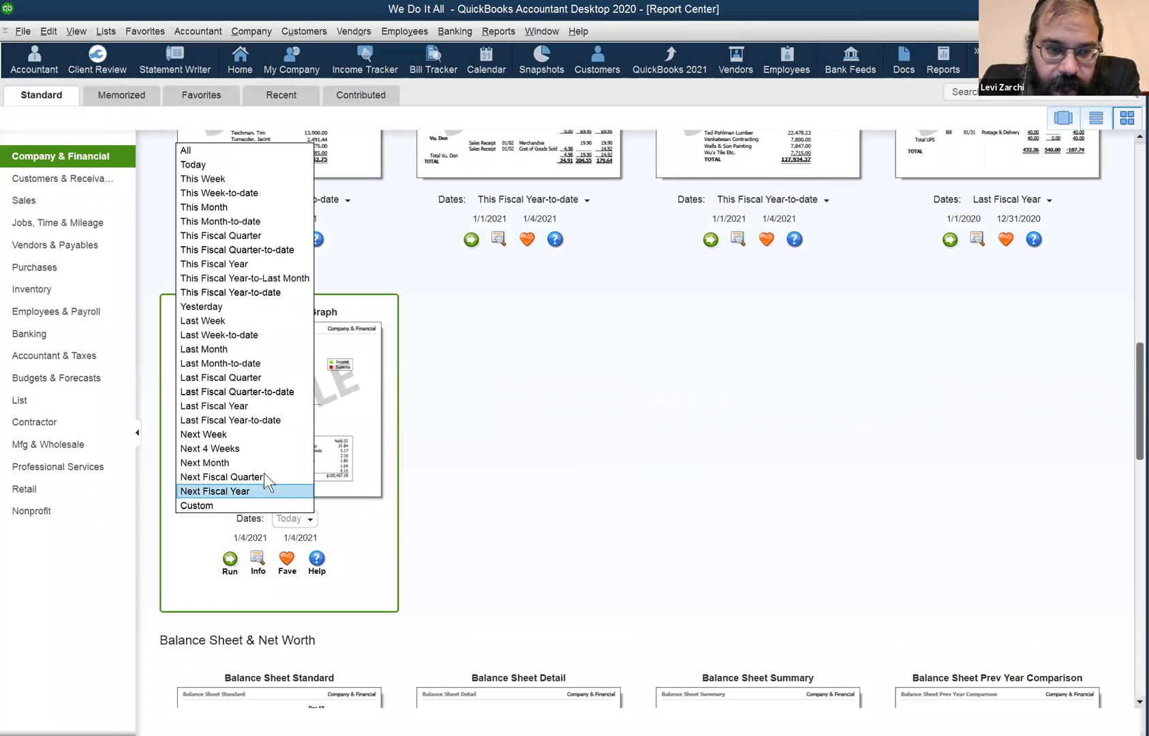
click(265, 405)
click(292, 415)
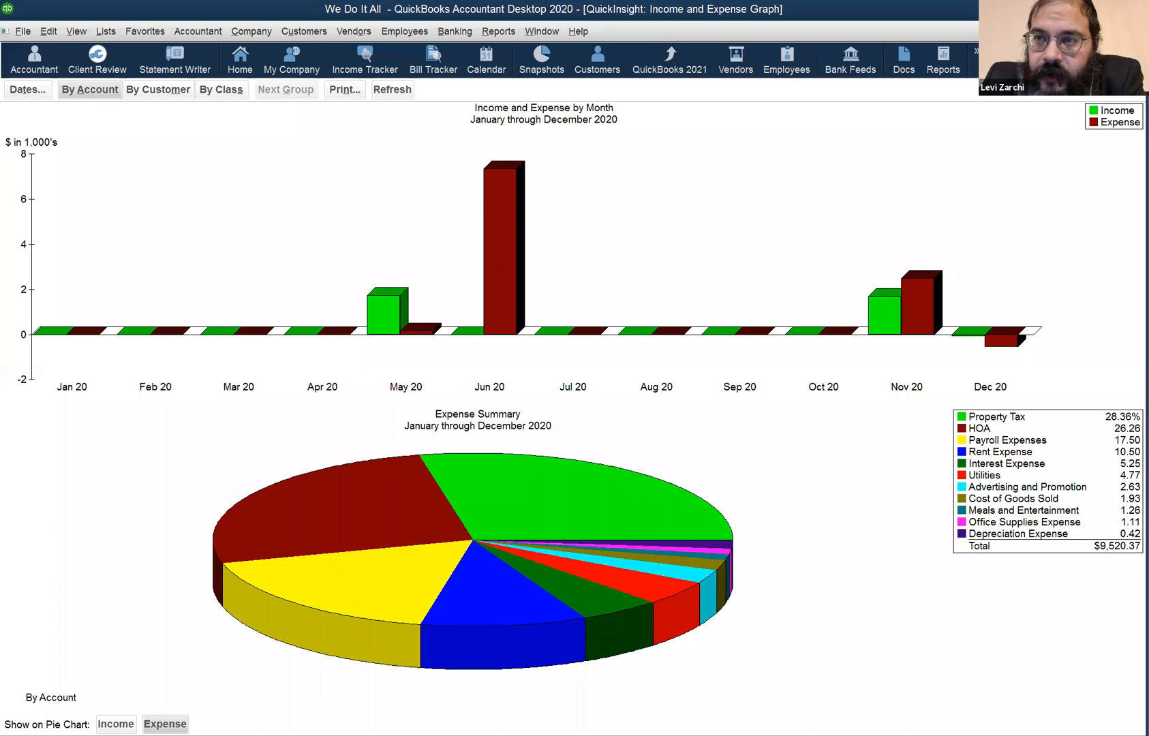
key(Escape)
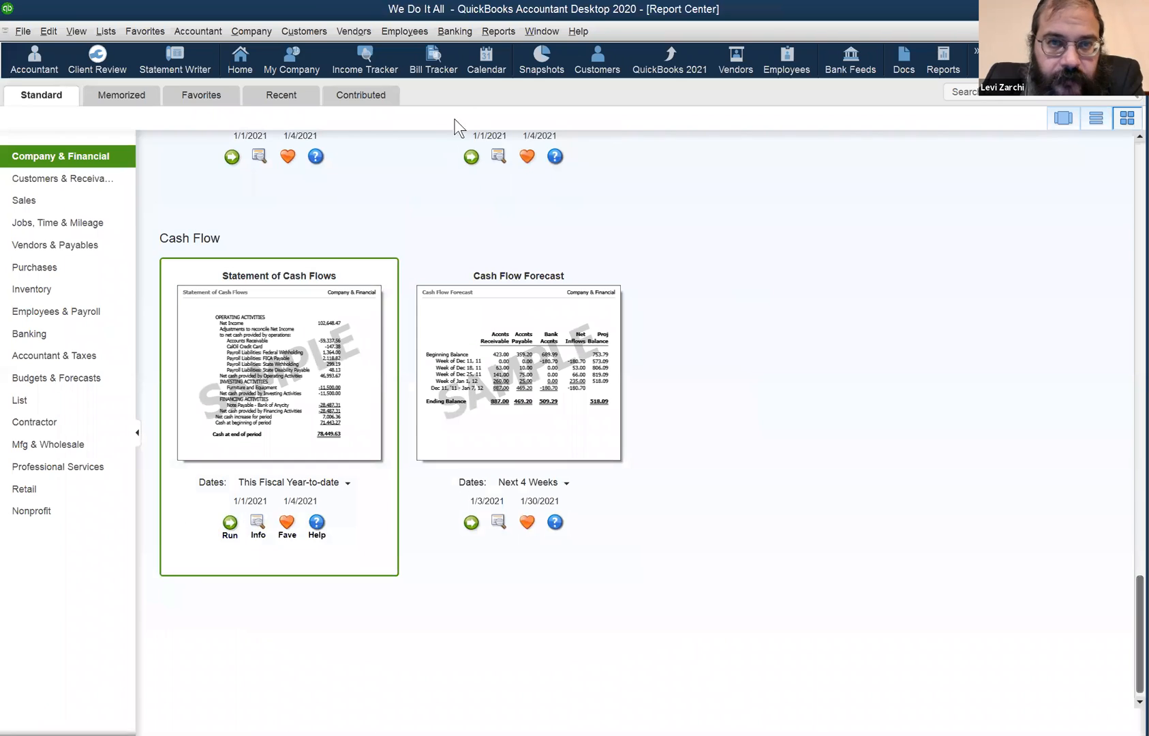
View the list of Company & Financial reports available outside the Report Center, including Profit & Loss by Class.
click(495, 32)
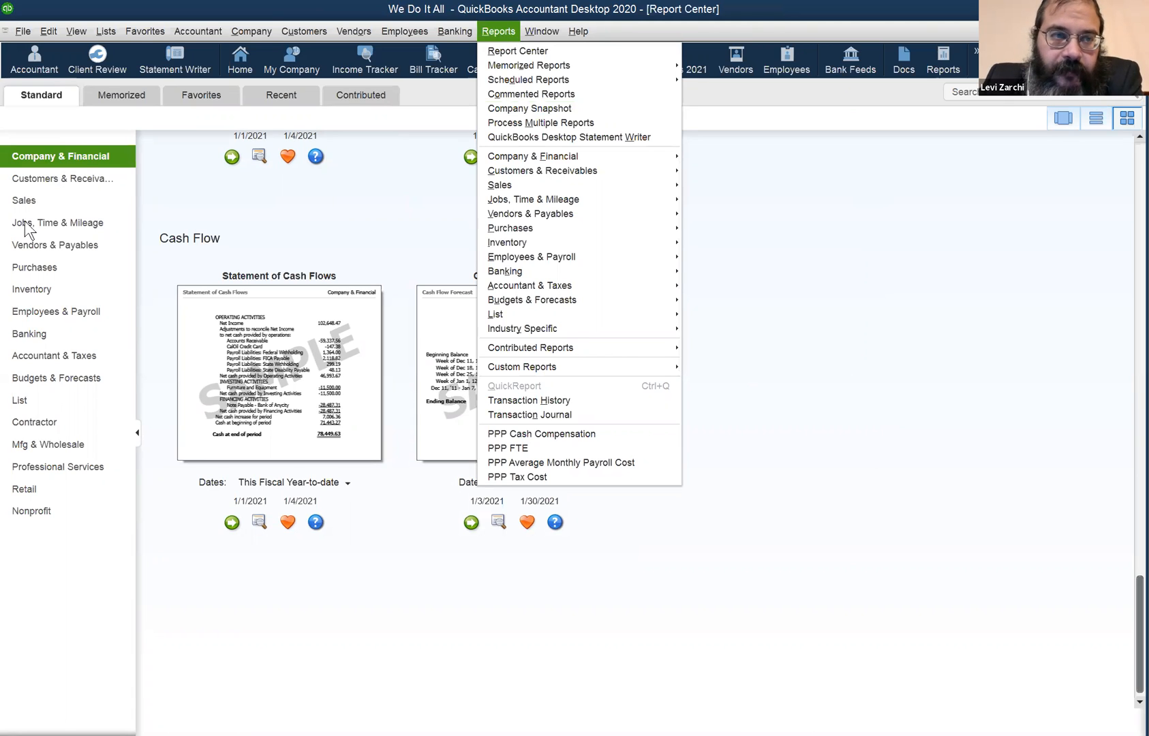
mouse_move(524, 153)
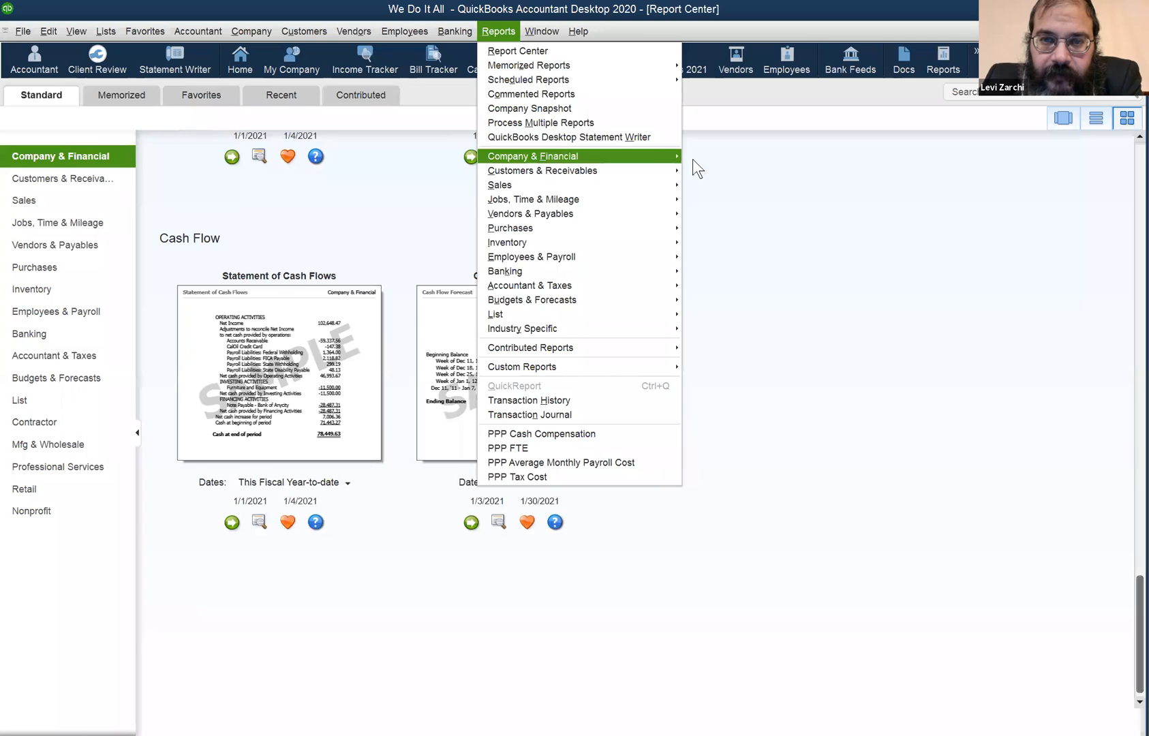
mouse_move(669, 156)
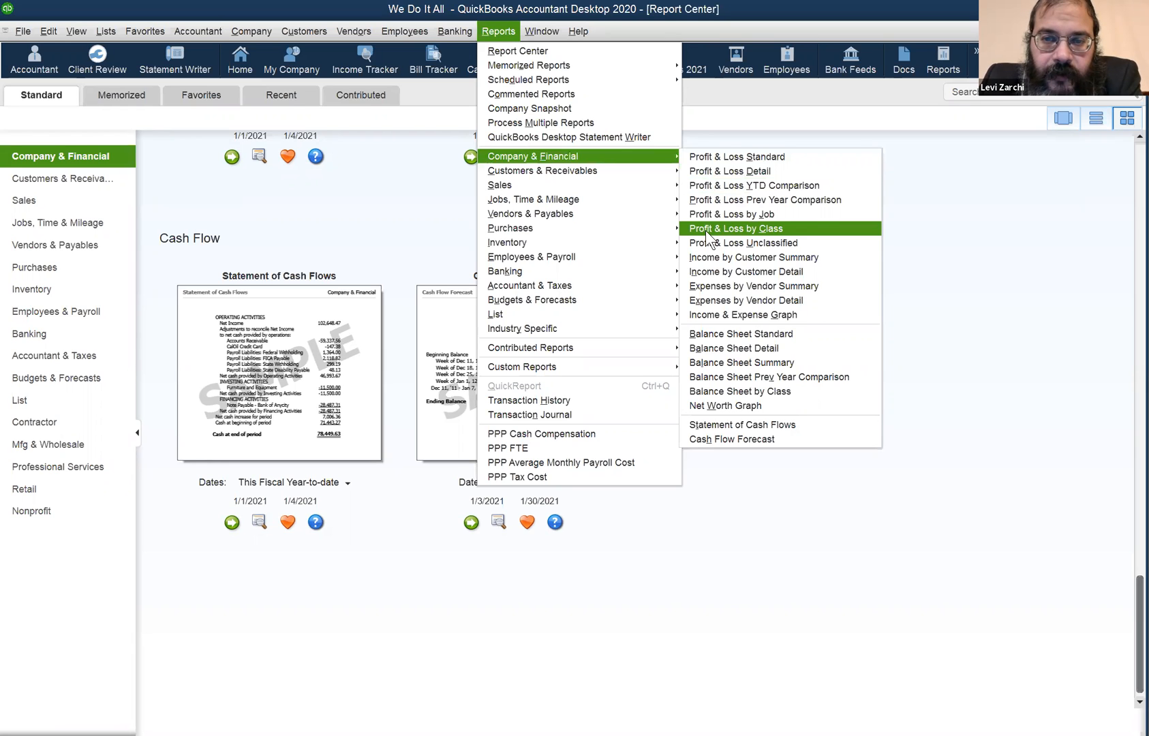
Try class tracking for transactions in the company accounting preferences, and close the preferences without saving.
mouse_move(55, 32)
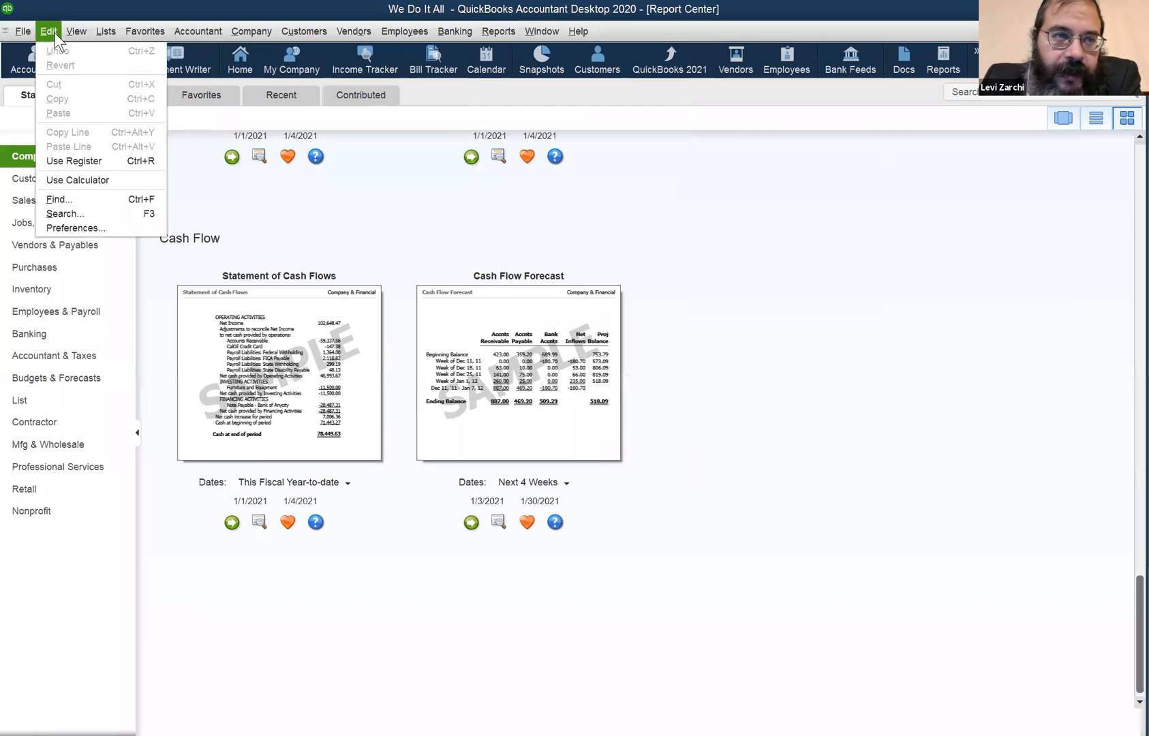
click(47, 225)
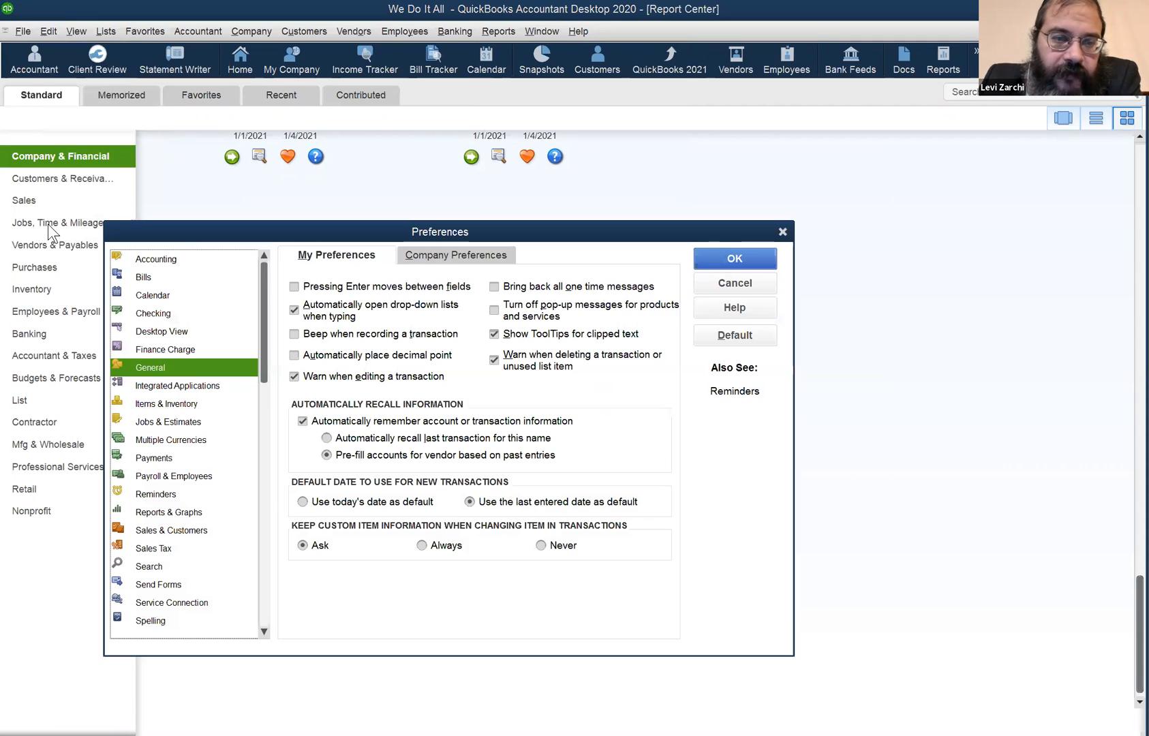
click(228, 266)
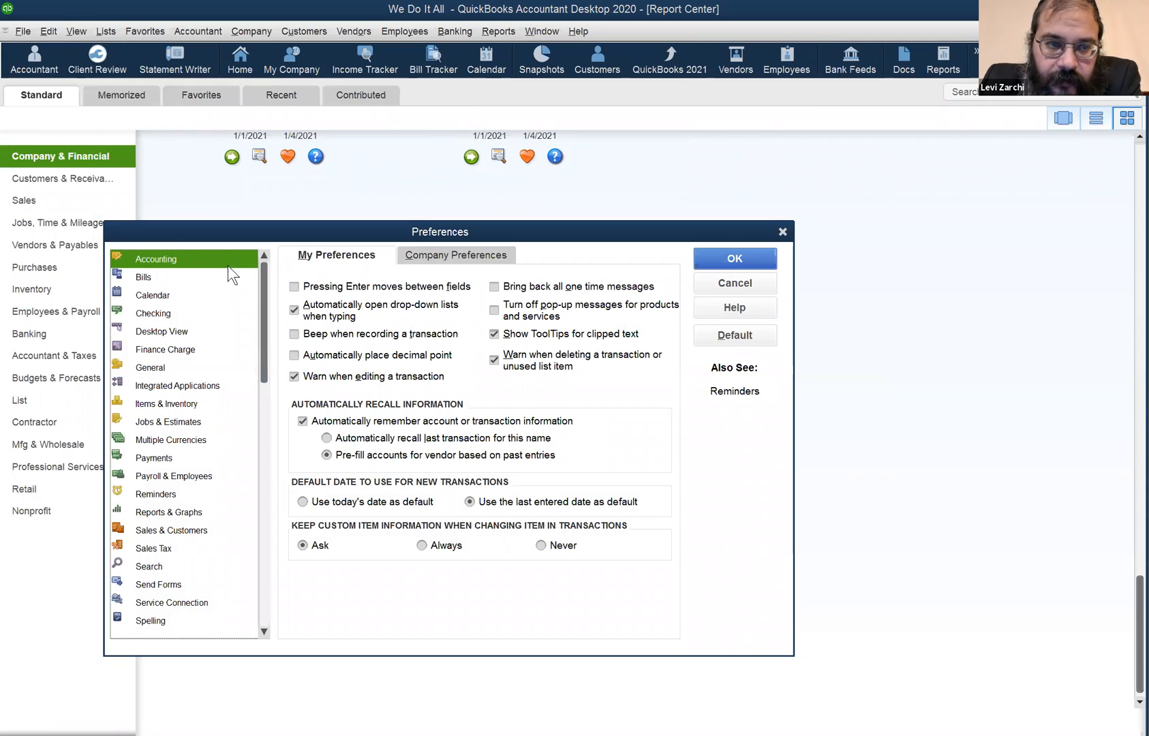
click(430, 253)
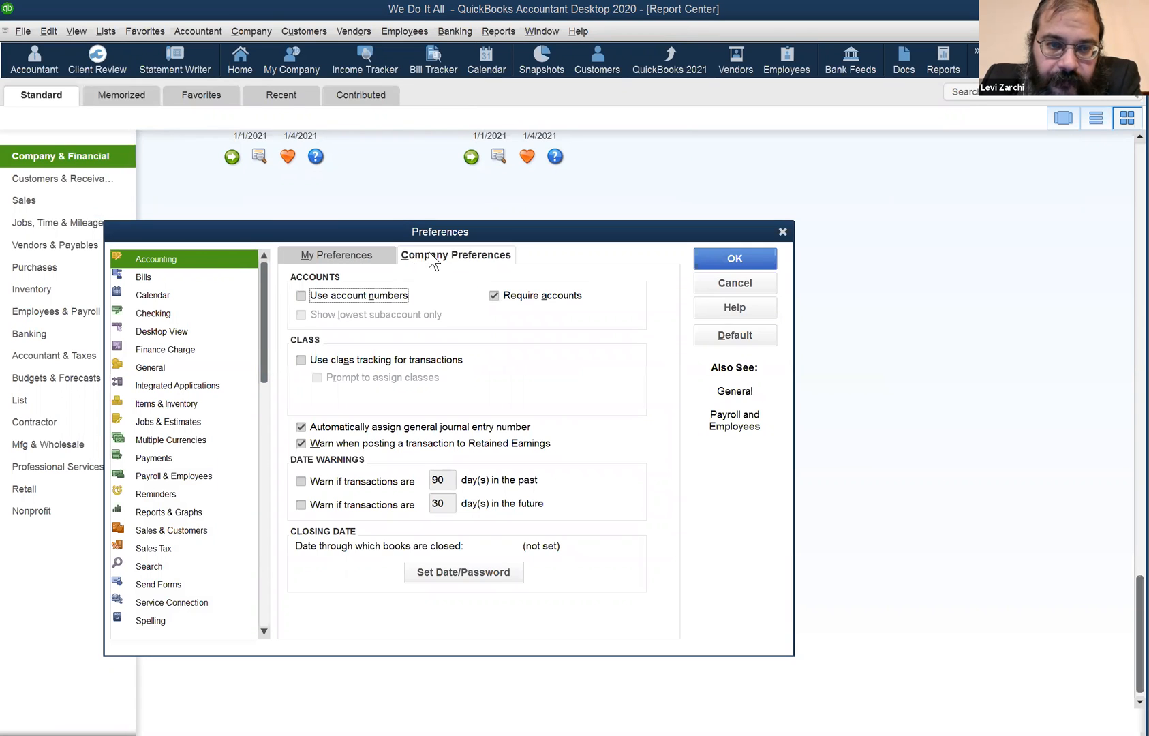
click(387, 362)
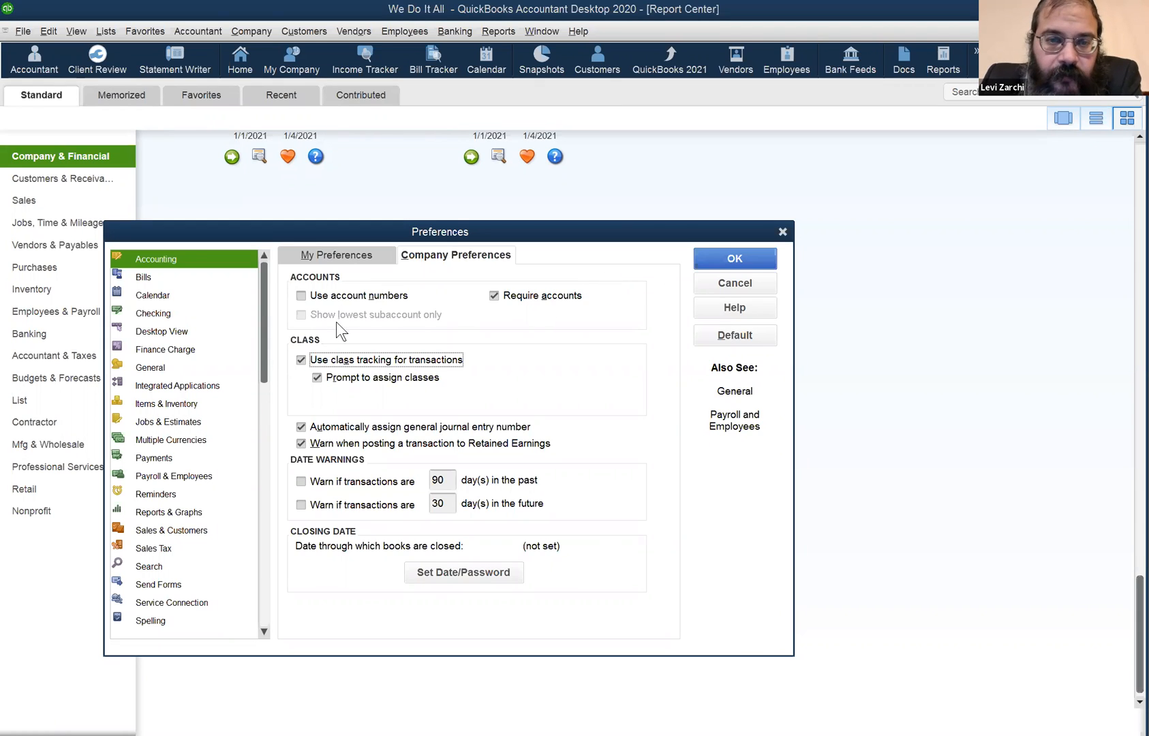
click(310, 360)
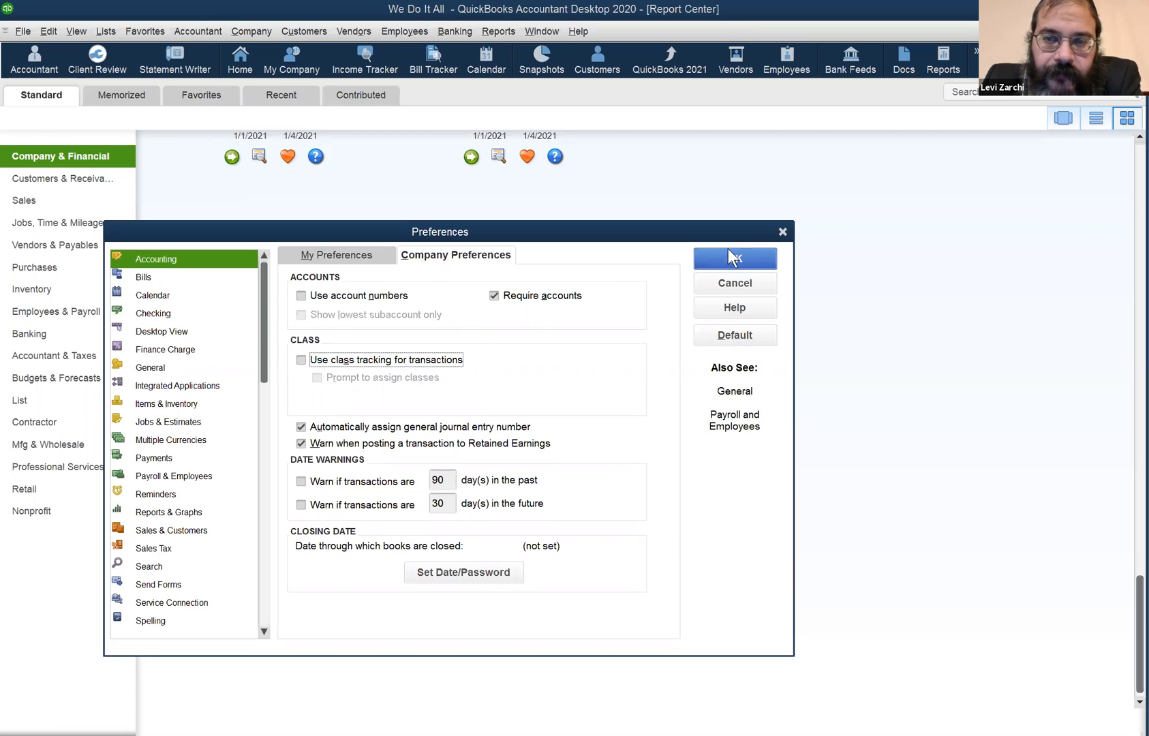
click(782, 232)
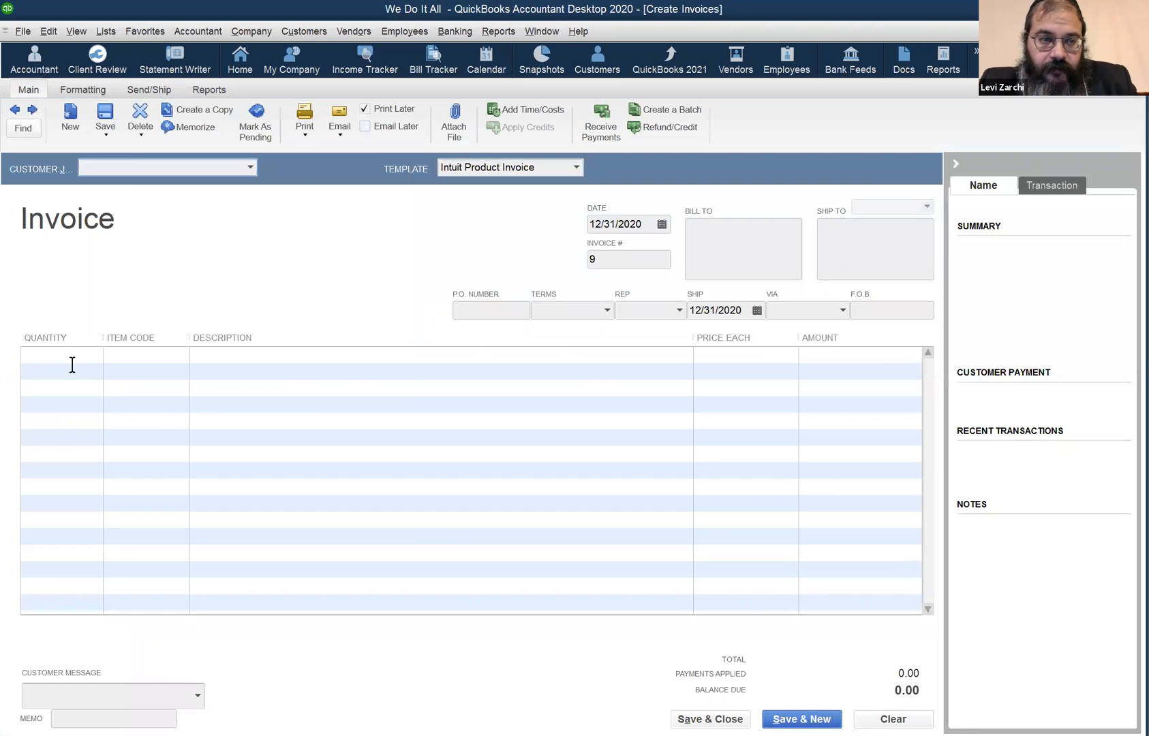
Switch the blank invoice to the Intuit Service Invoice template.
click(48, 351)
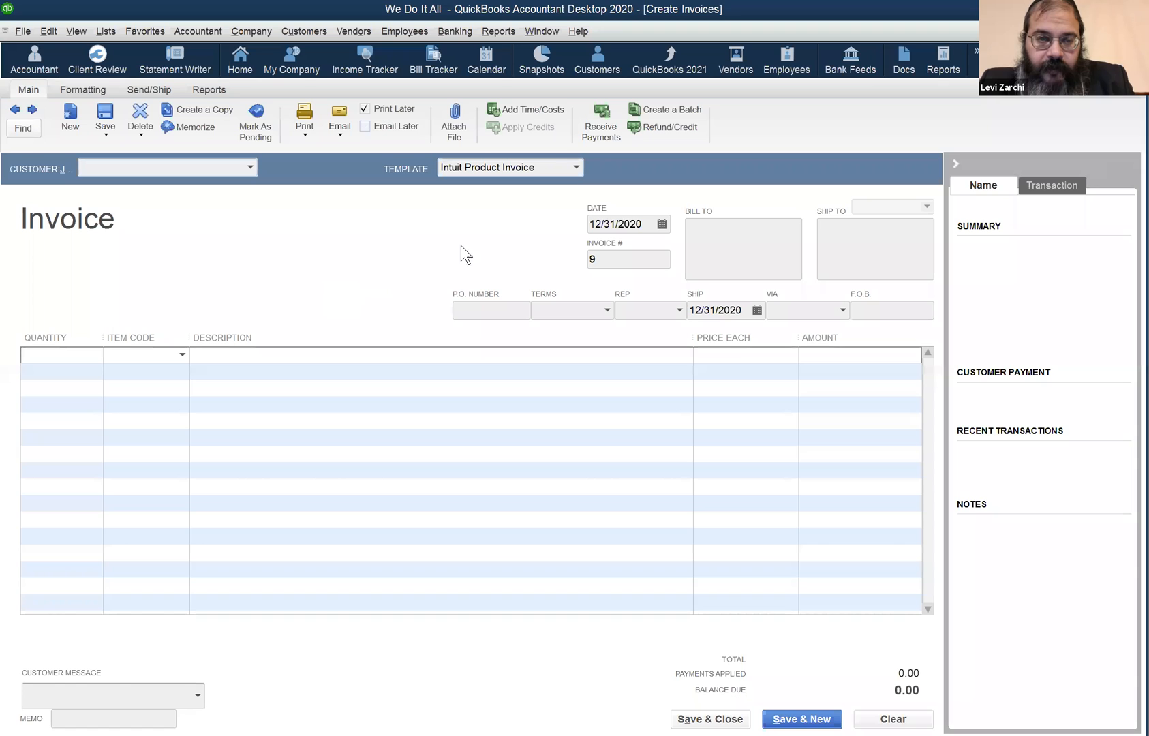
click(576, 166)
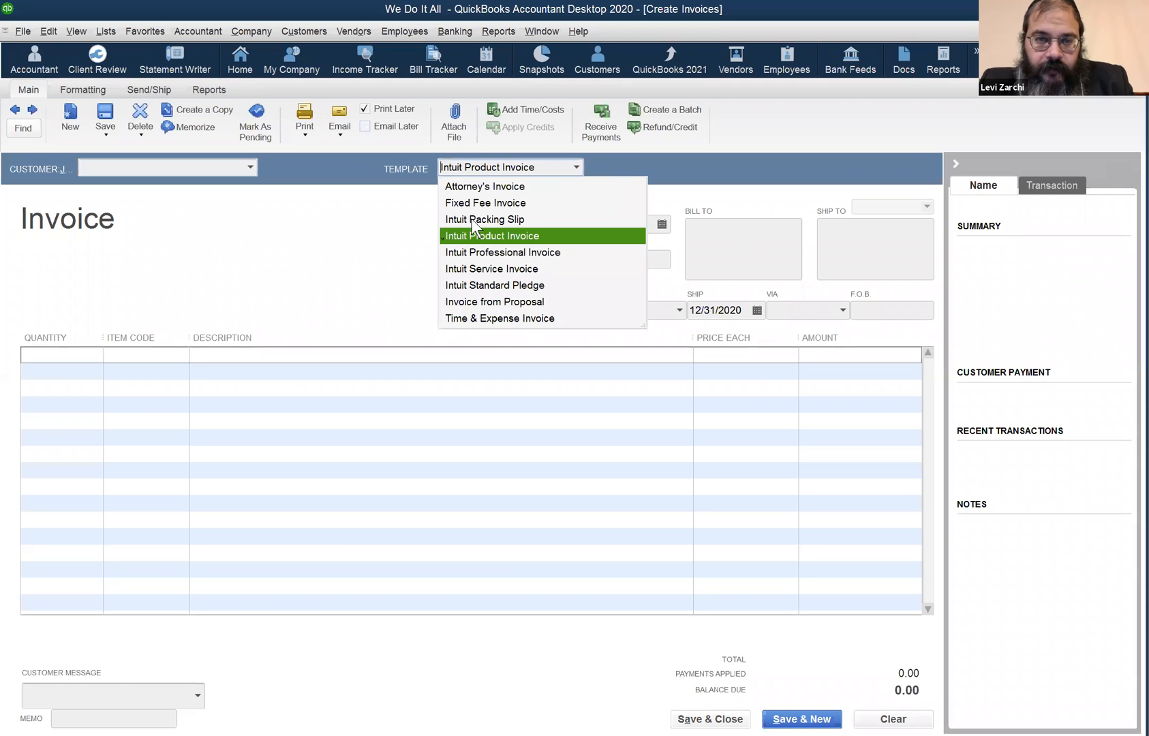
click(472, 269)
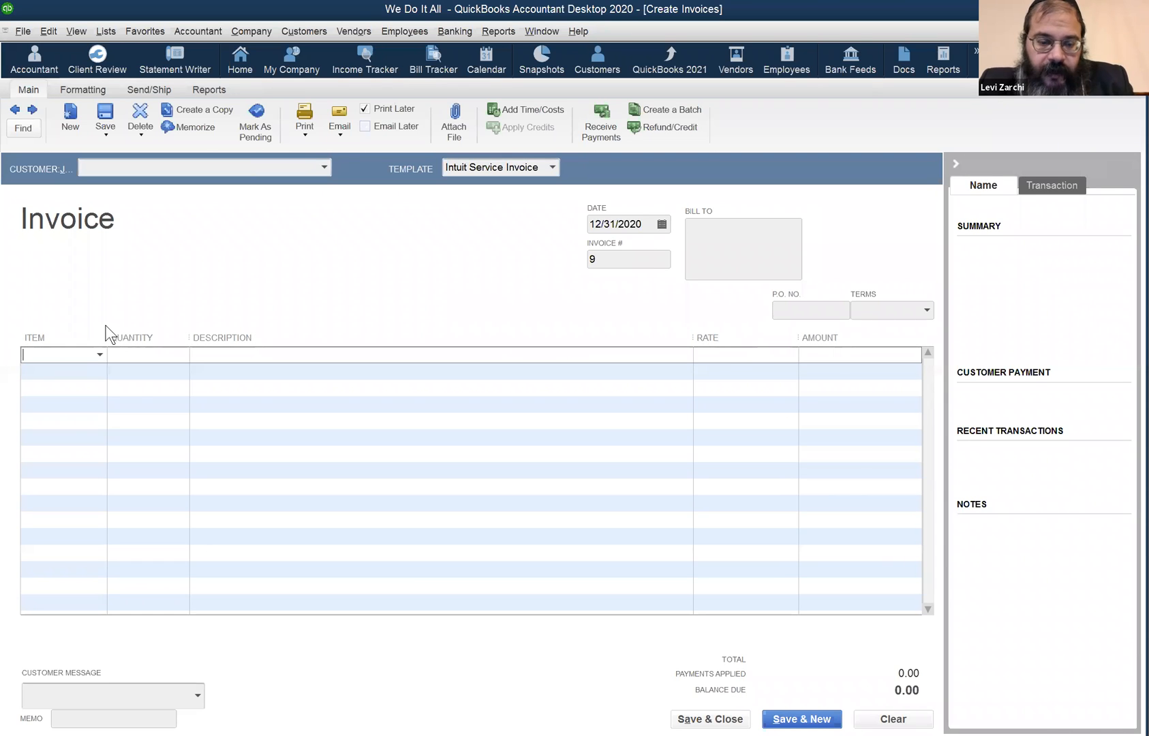
Enter the WD service item on the invoice's first line, and discard the invoice after review.
text(hj)
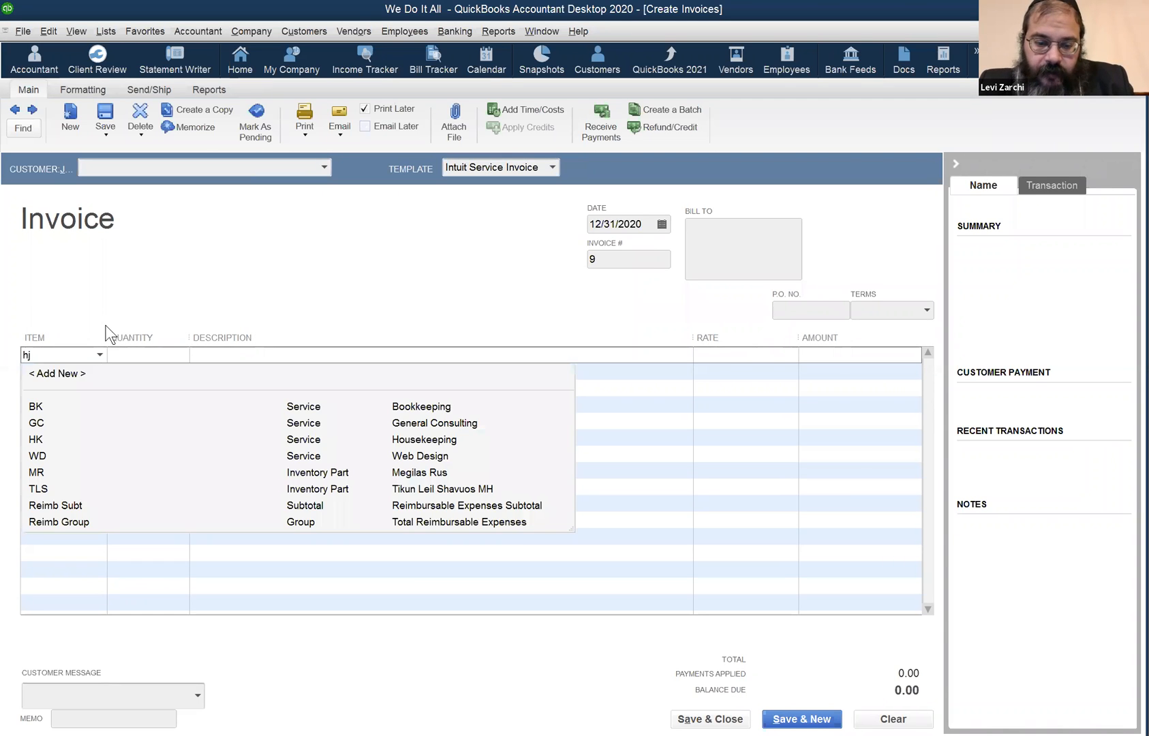
key(BackSpace)
key(BackSpace)
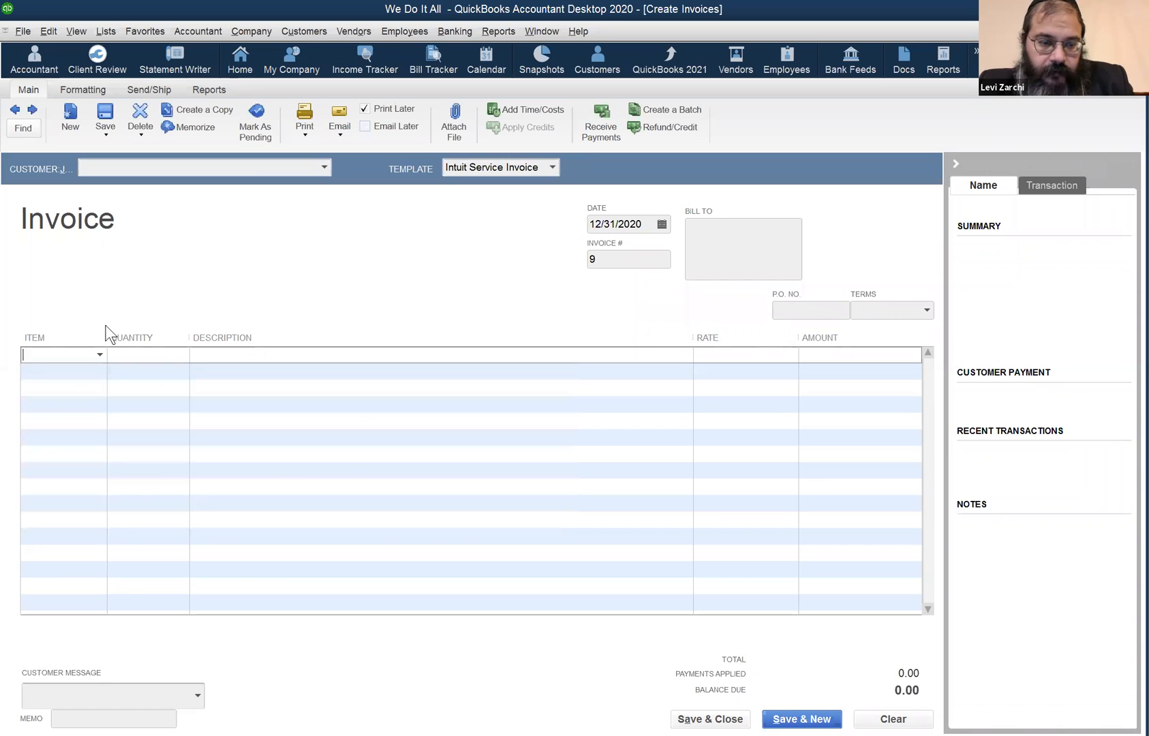
text(WD)
key(Tab)
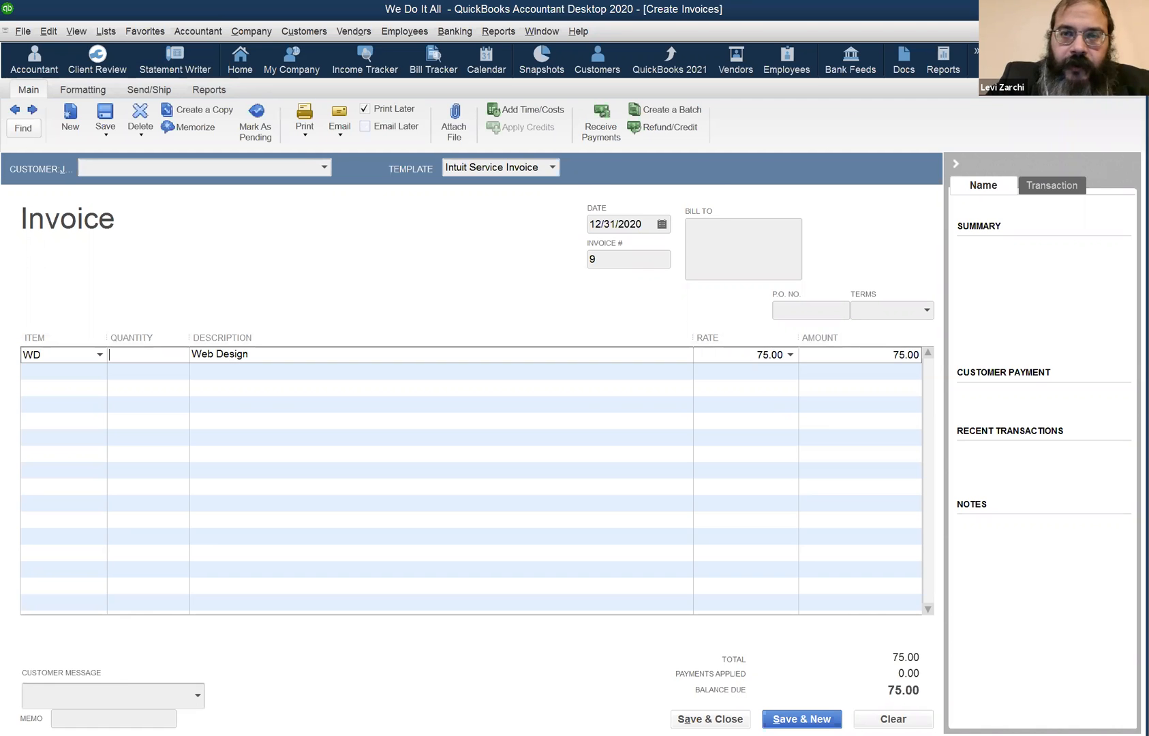
key(Escape)
click(575, 230)
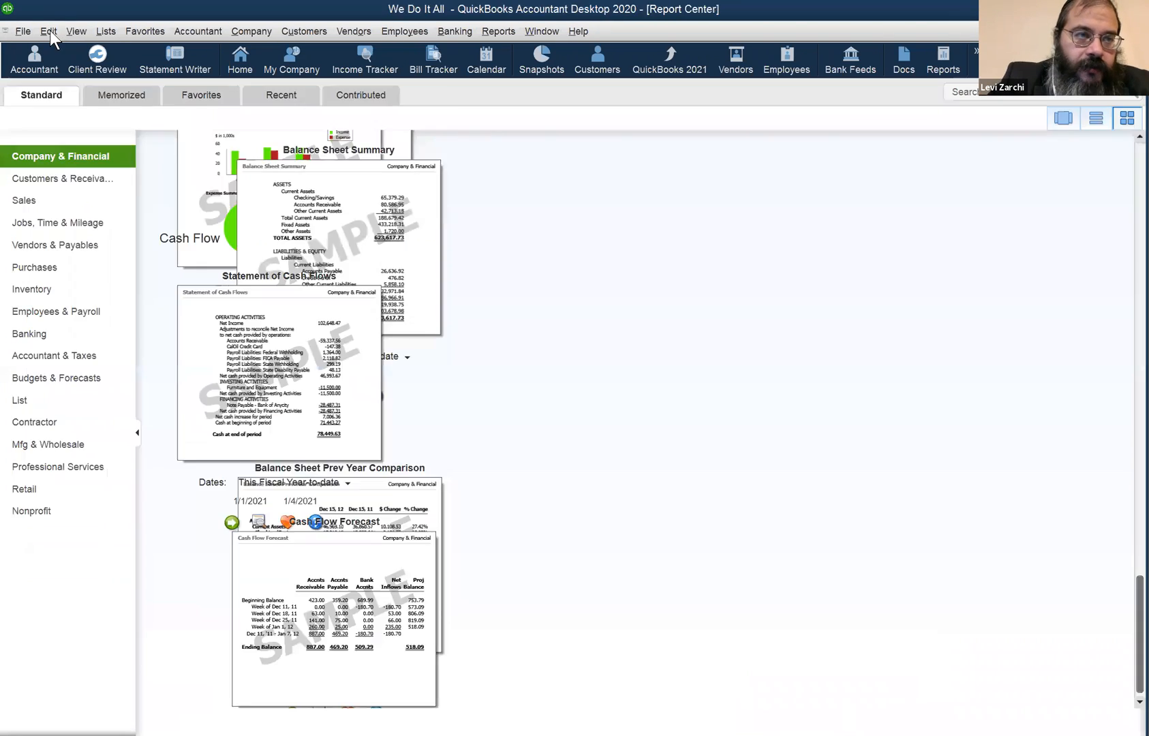
Enable class tracking for transactions in the company accounting preferences, turn off the prompt to assign classes, and save the preferences.
click(49, 31)
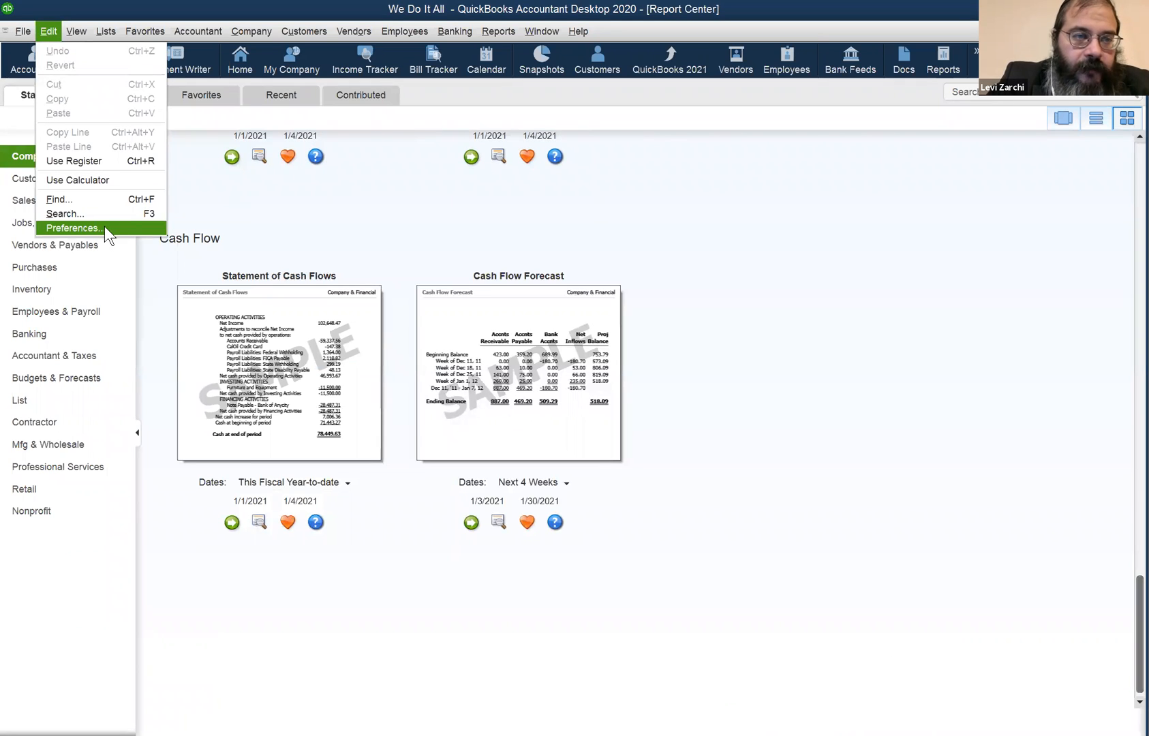
click(105, 227)
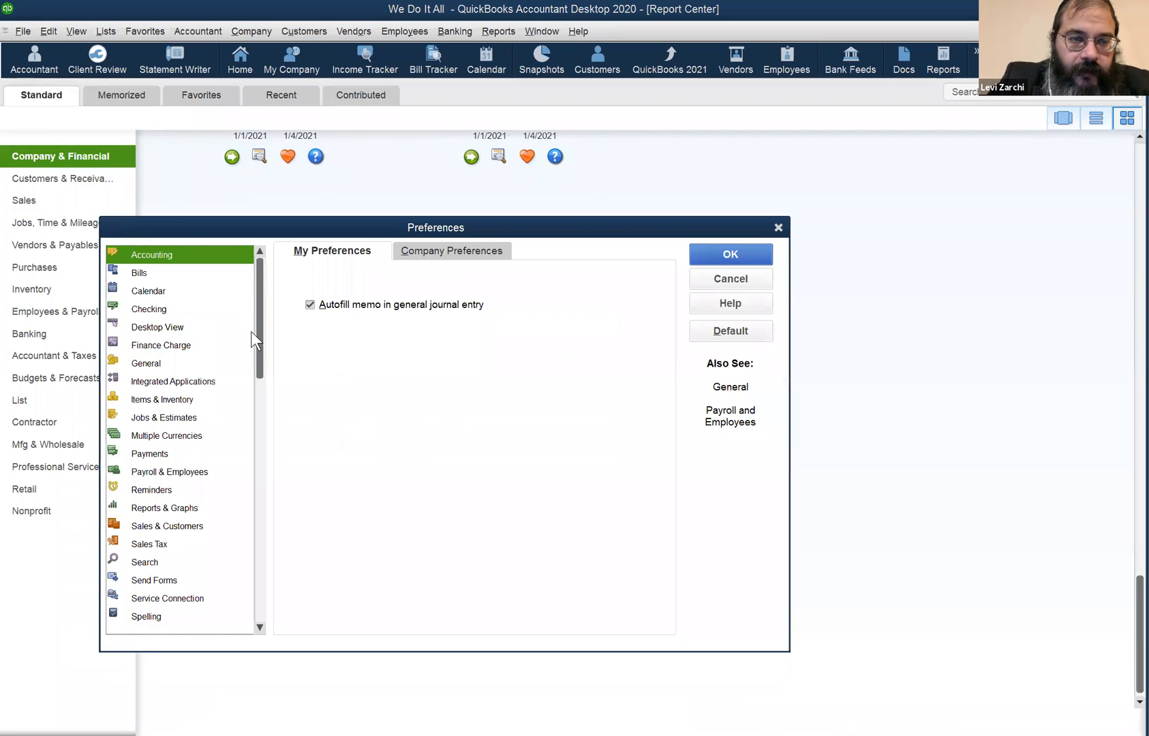
drag(259, 359, 275, 322)
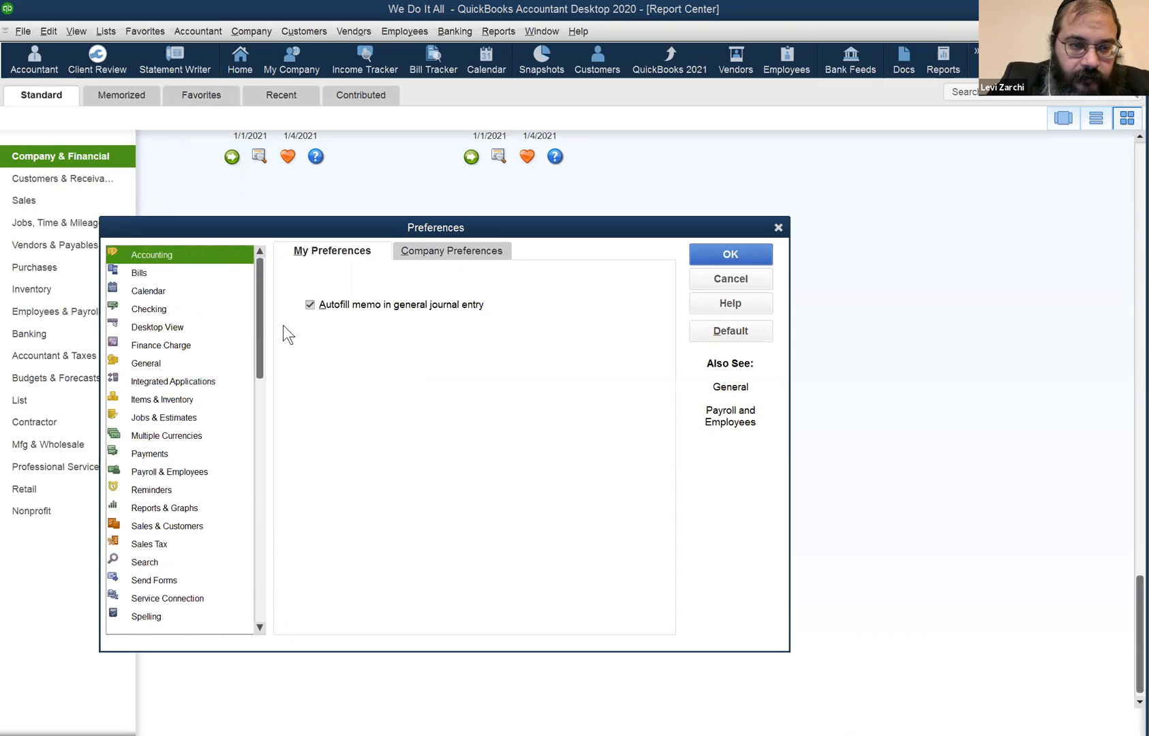
drag(254, 336, 274, 318)
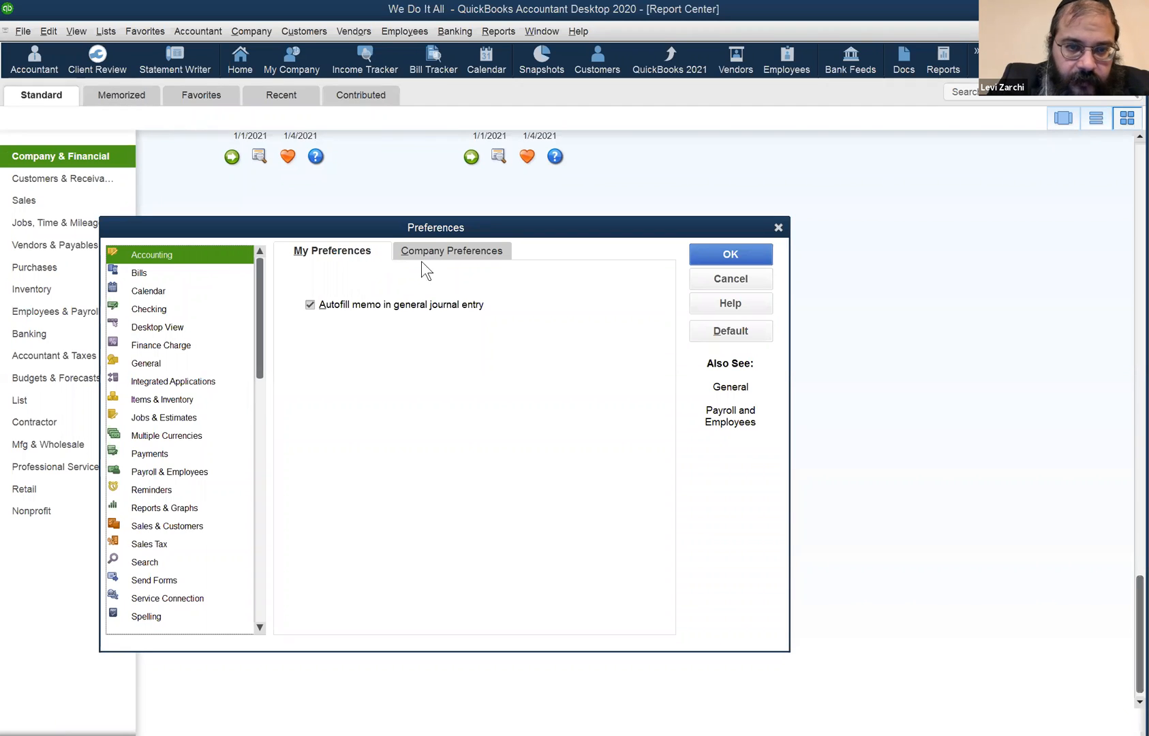
click(439, 252)
click(360, 357)
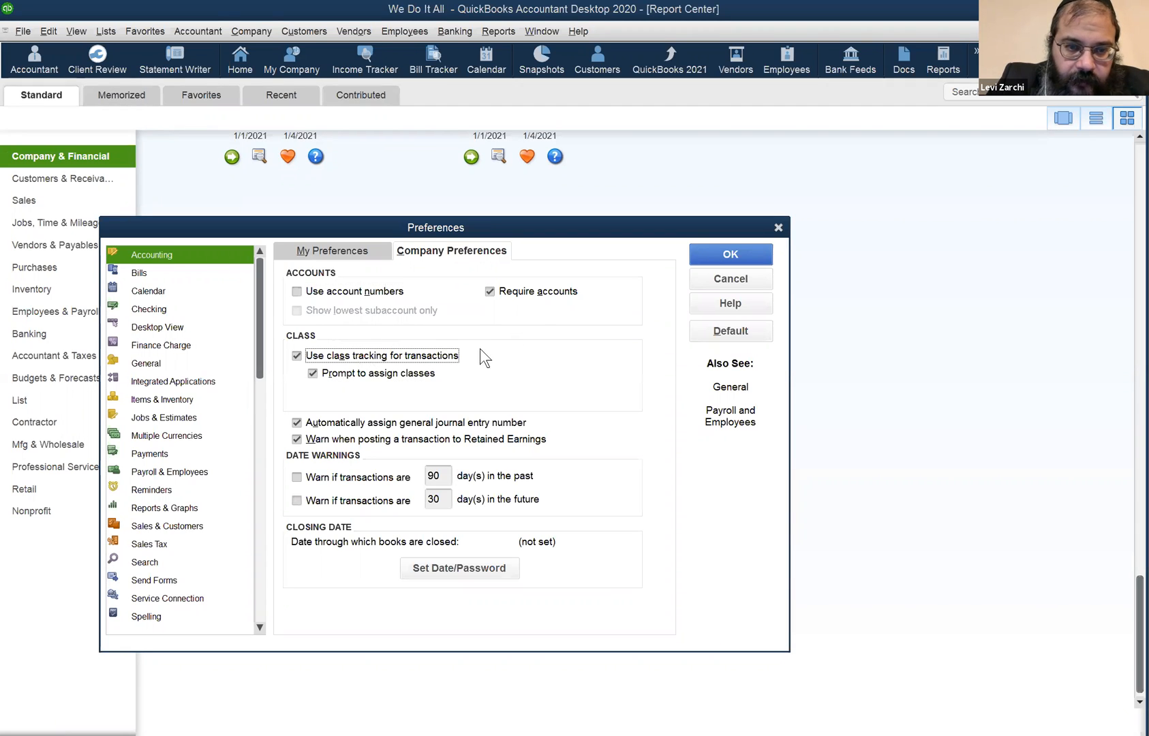
key(Tab)
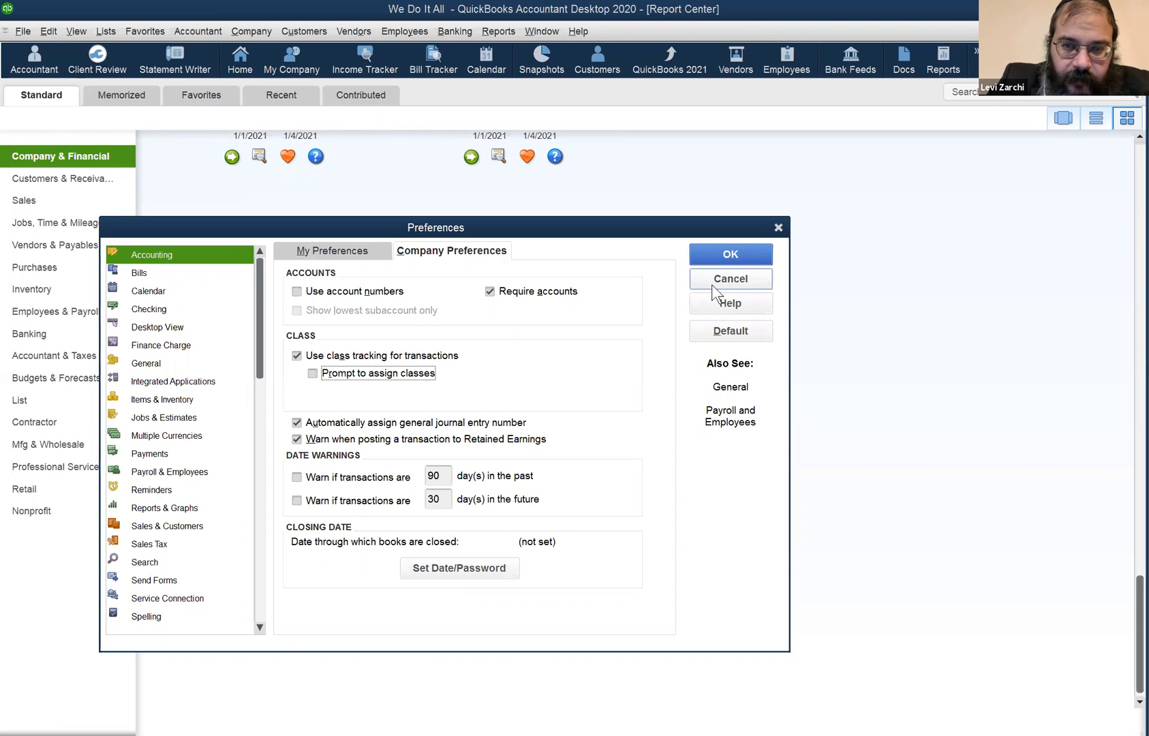
click(713, 250)
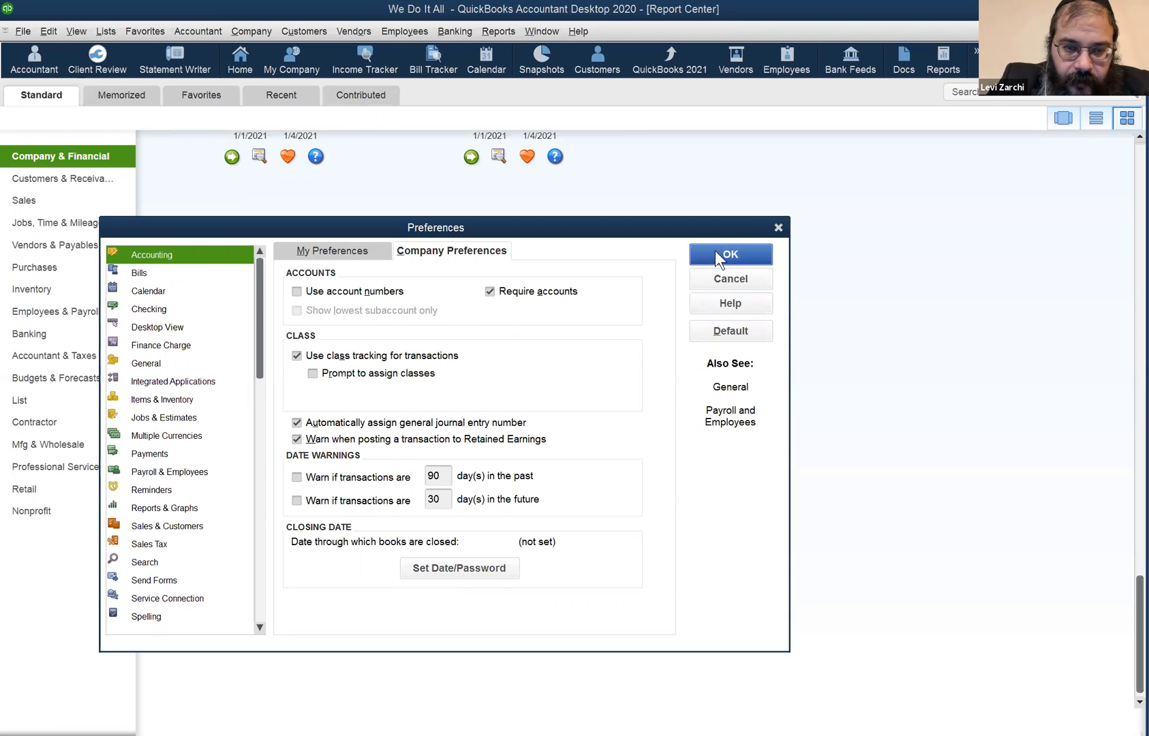
click(428, 372)
click(429, 367)
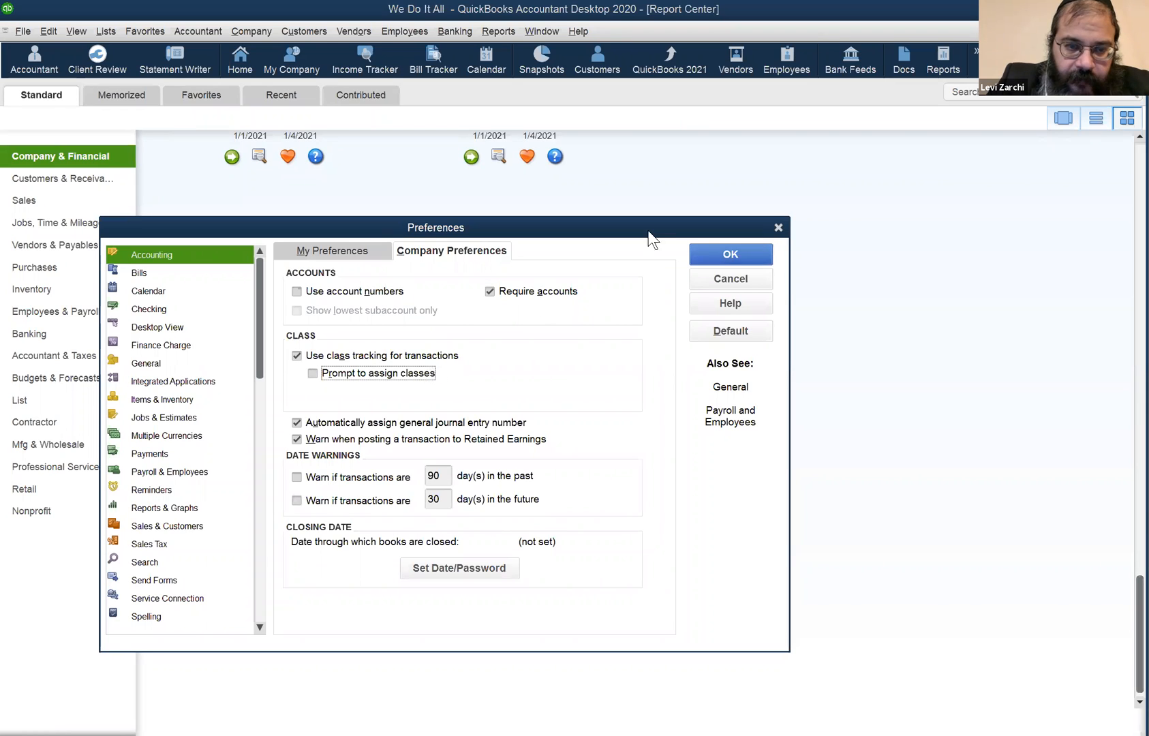
click(708, 256)
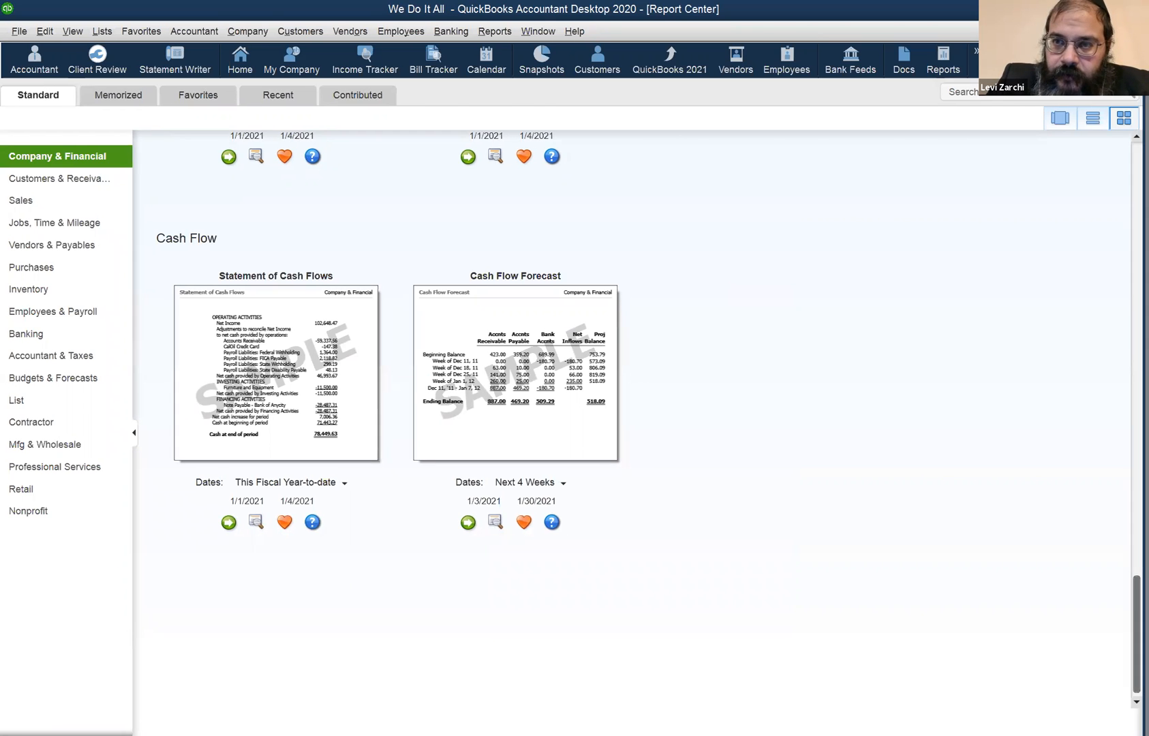
Check the class tracking options in the company accounting preferences again.
key(ctrl+i)
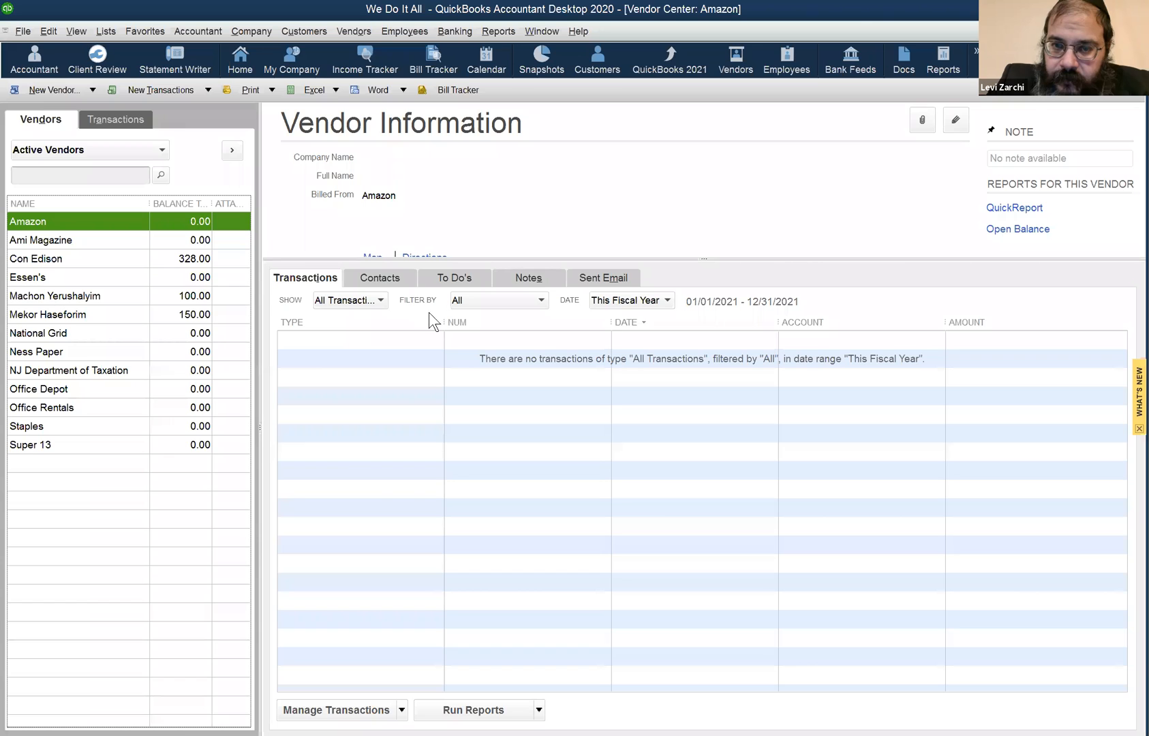
click(63, 35)
mouse_move(55, 34)
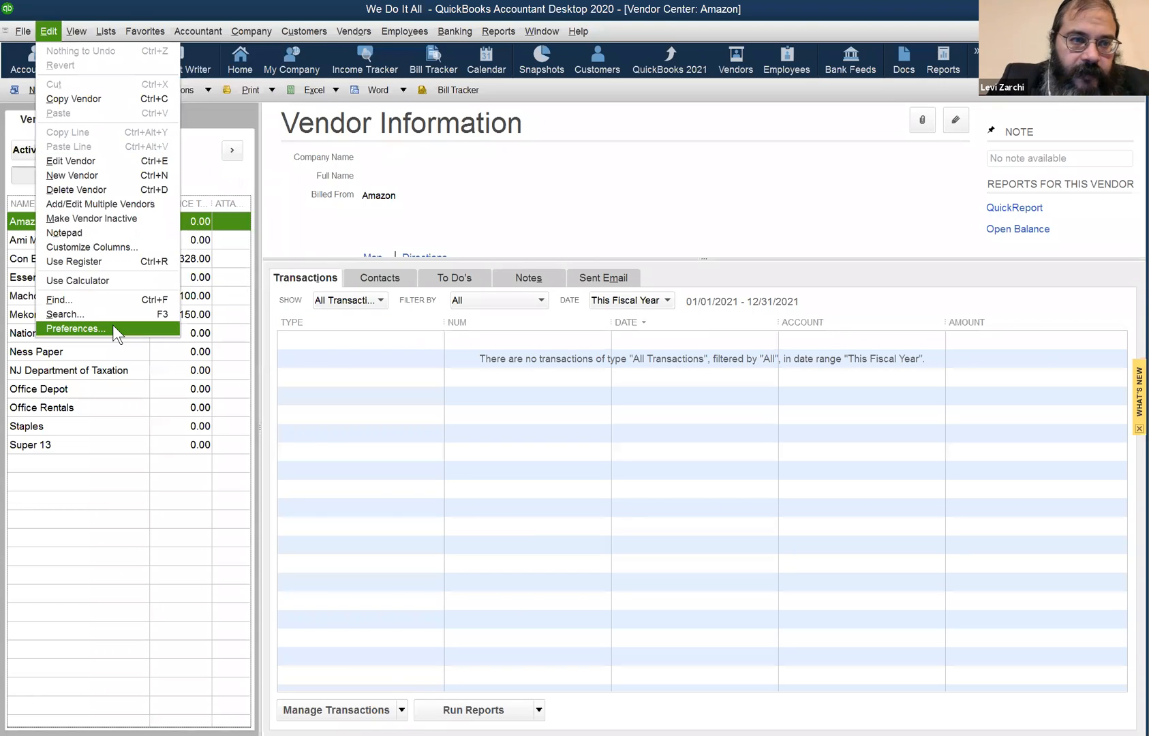
click(113, 326)
click(431, 250)
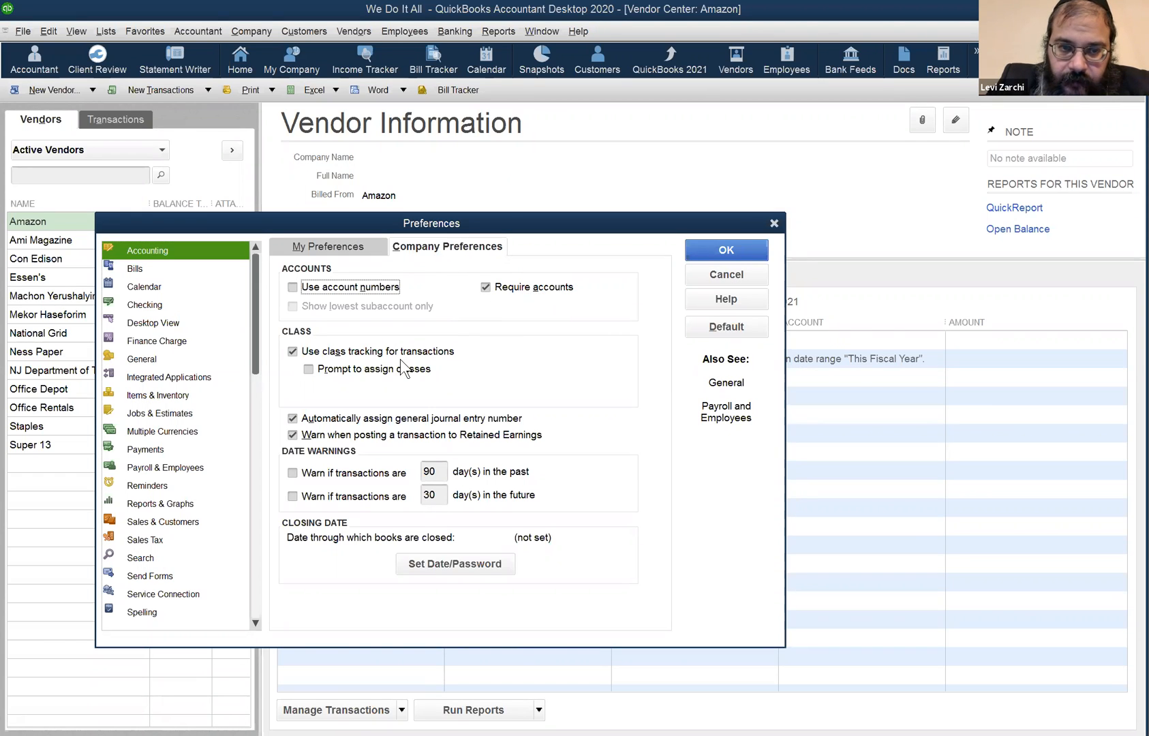
click(700, 248)
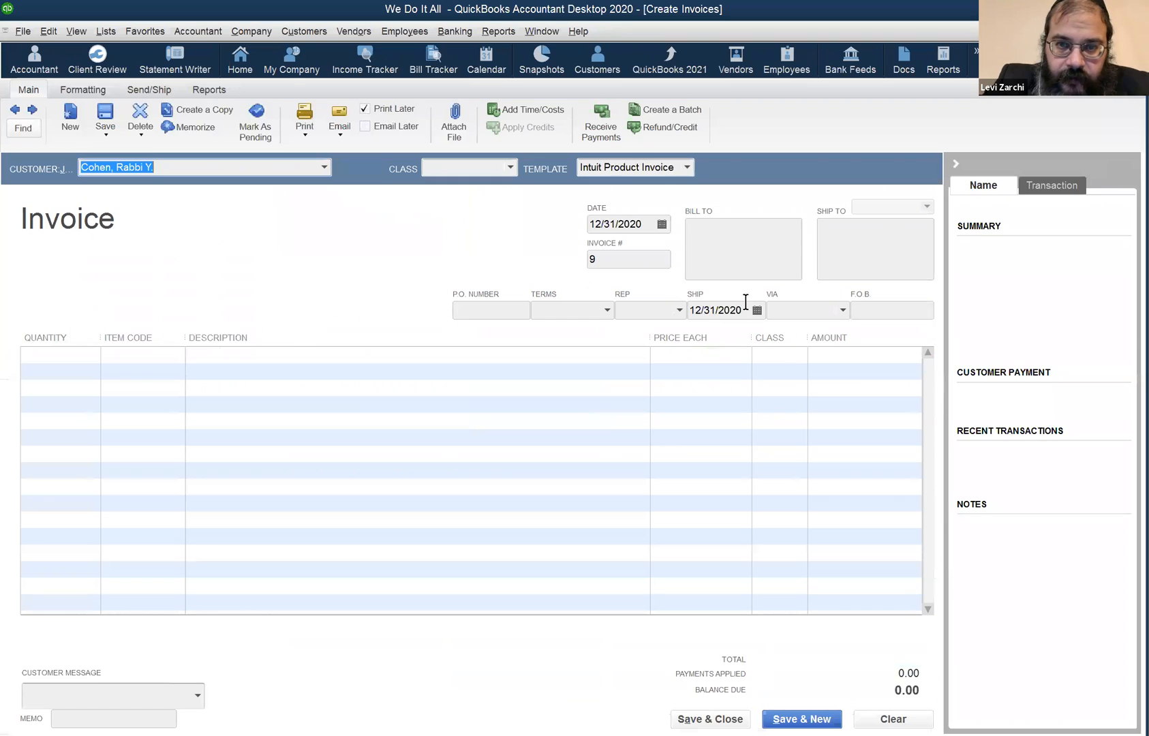
View the class choices on the first line of a blank Intuit Service Invoice, and discard the invoice.
click(686, 169)
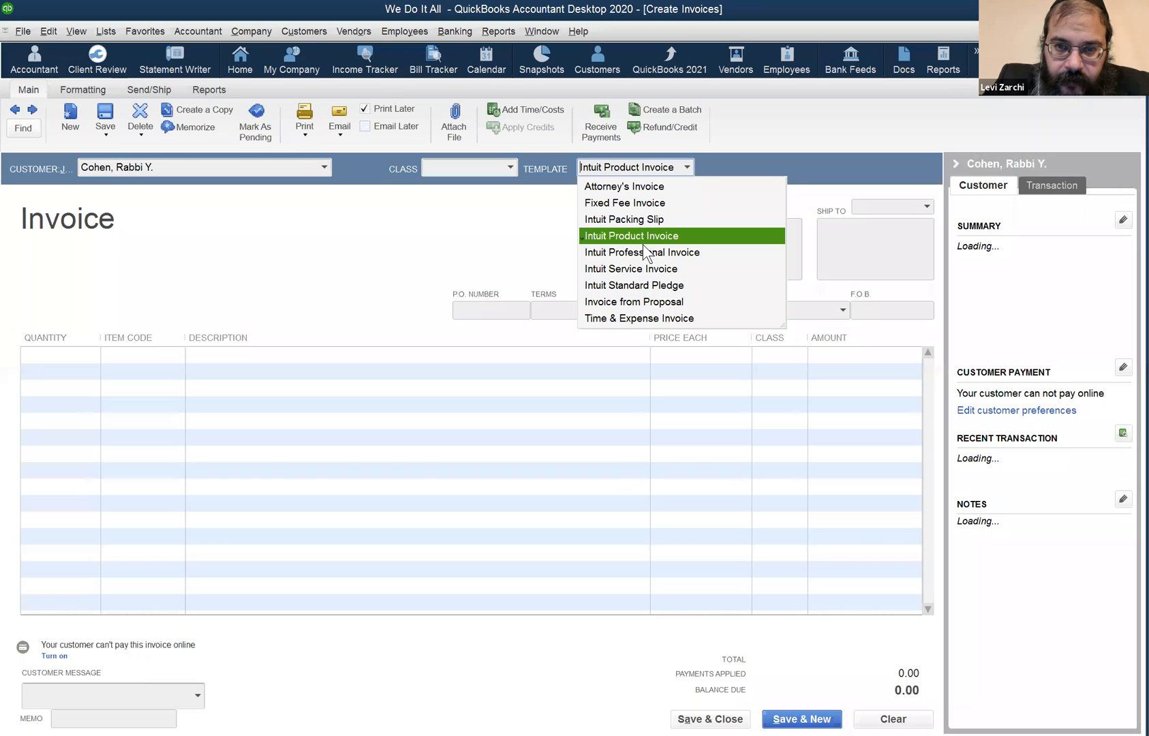
click(741, 346)
click(769, 353)
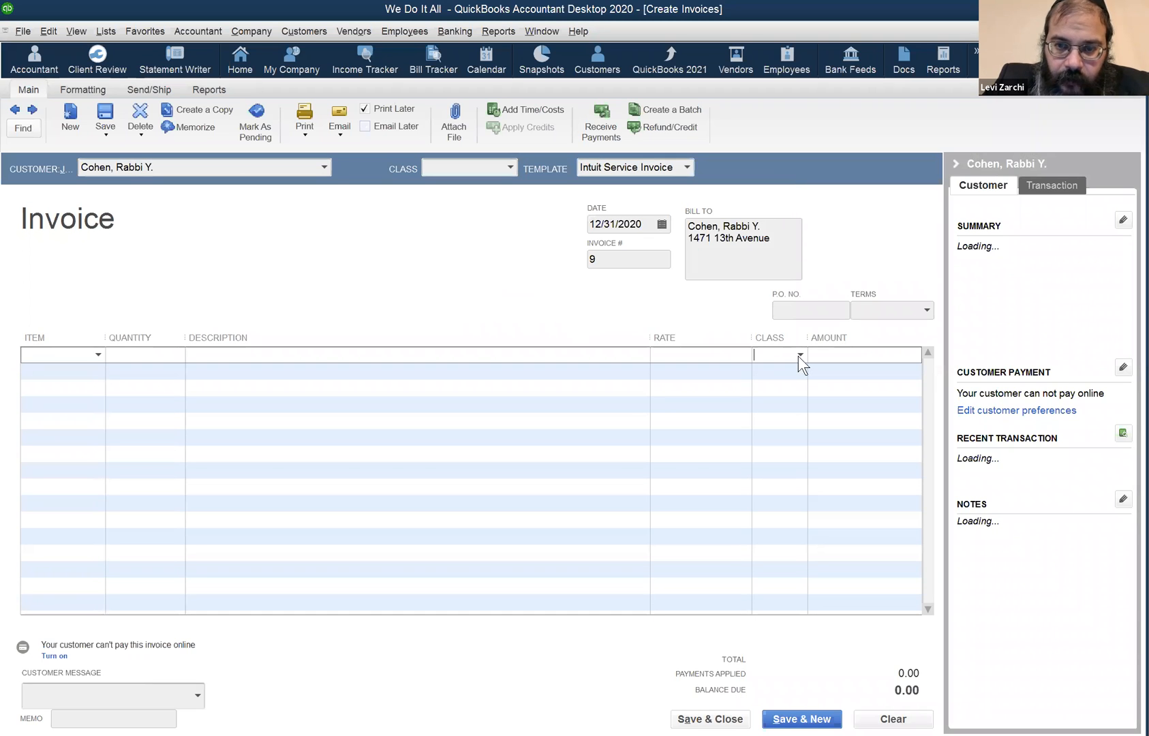
click(794, 354)
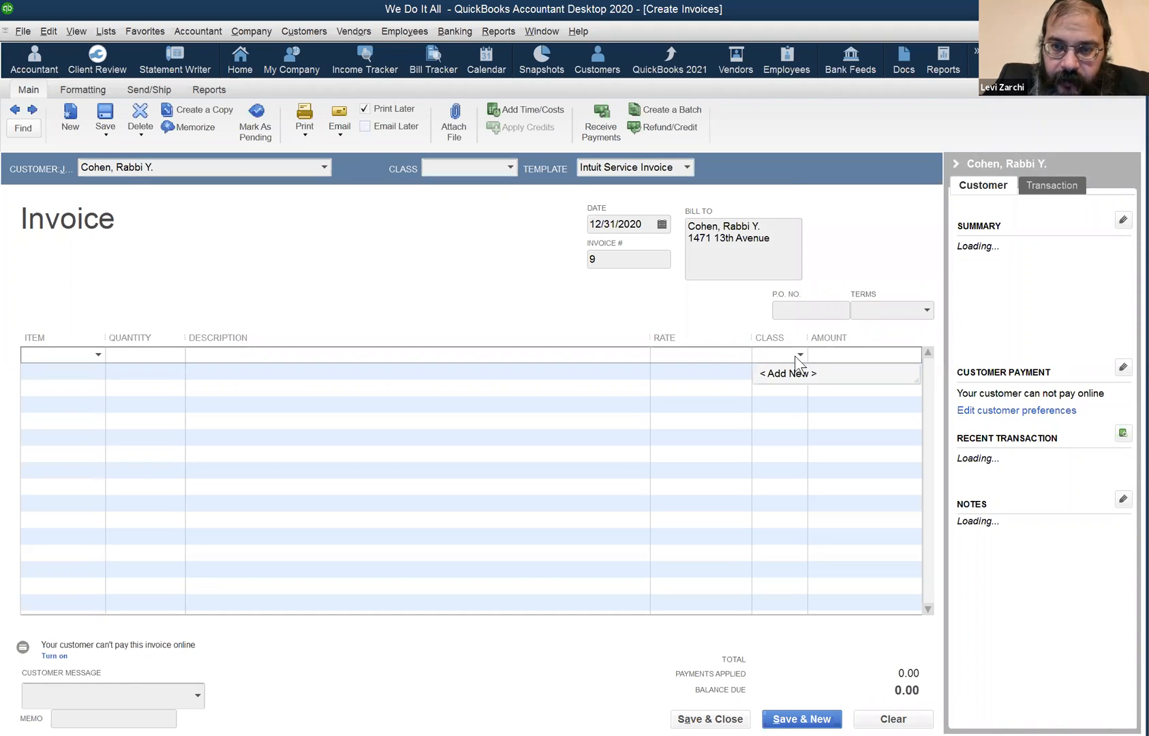
click(1136, 31)
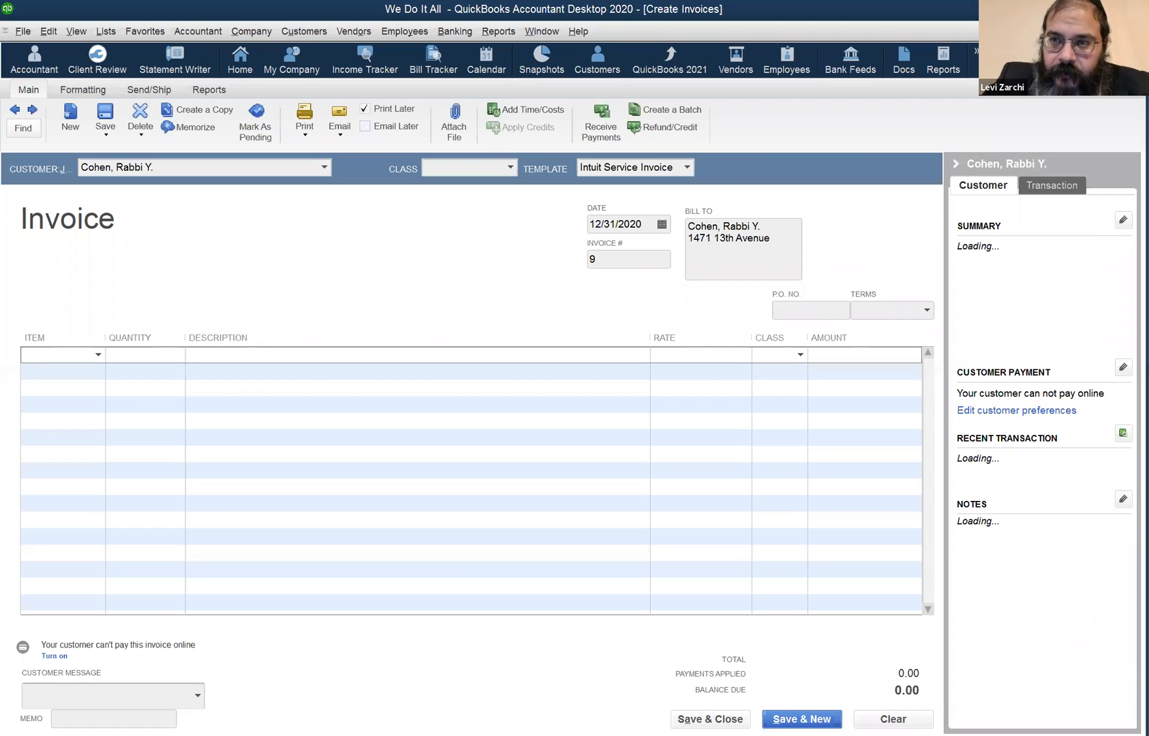
click(573, 235)
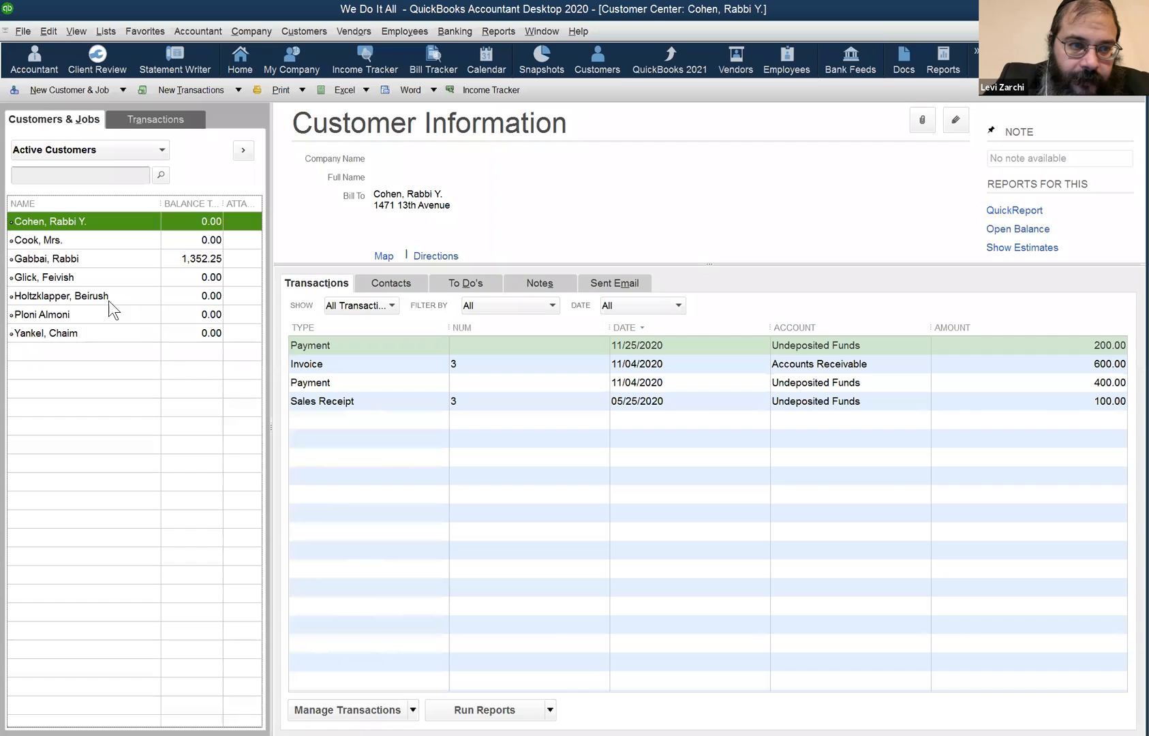
Open the 1,012.50 invoice of the customer with an open balance, and assign a new class named New York to its TLS line.
click(74, 260)
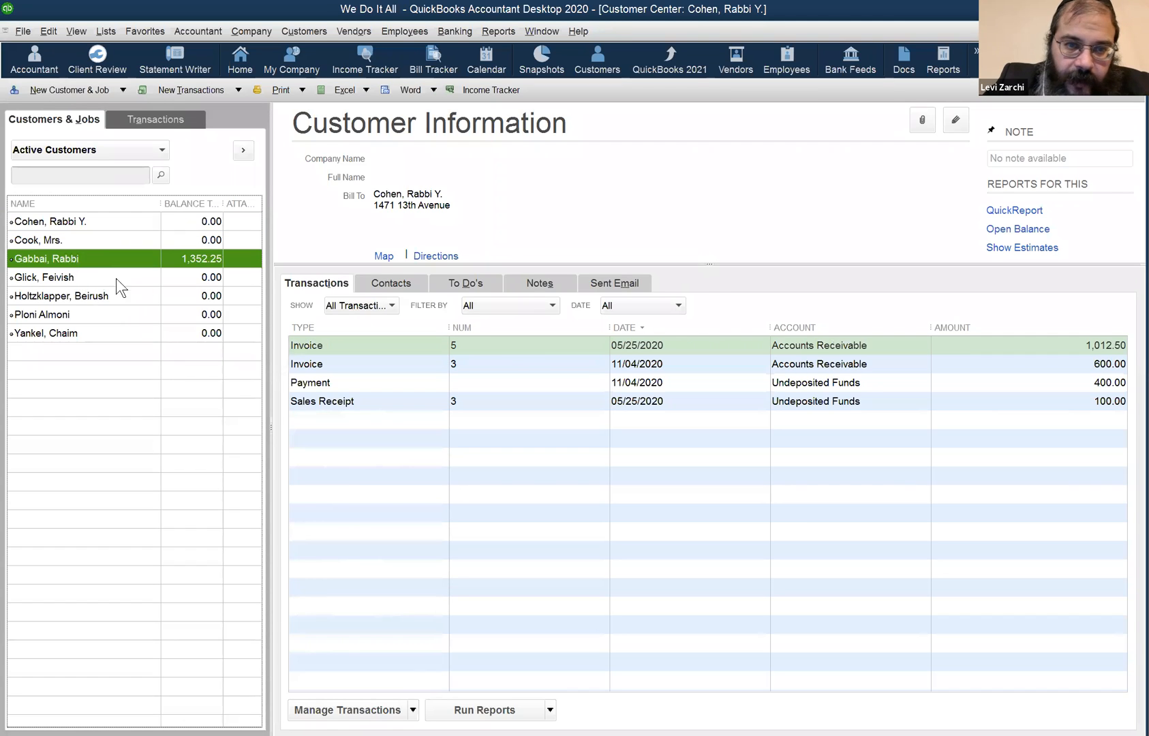
double_click(473, 346)
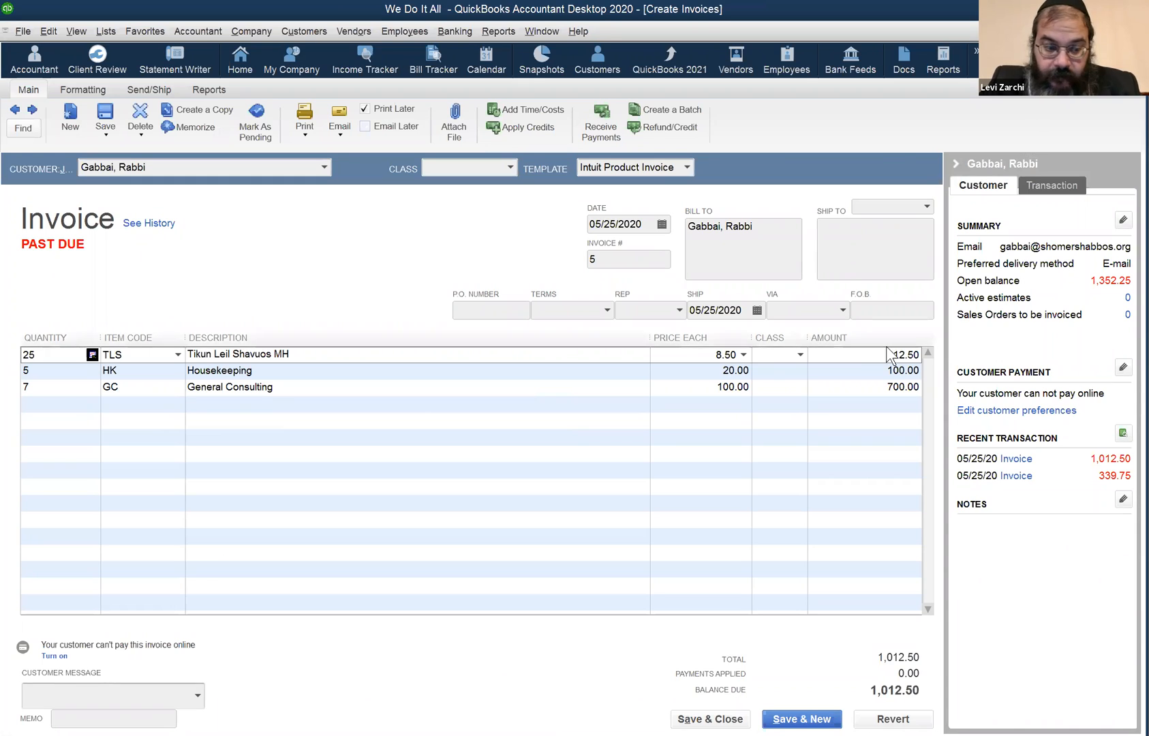
click(800, 354)
click(790, 373)
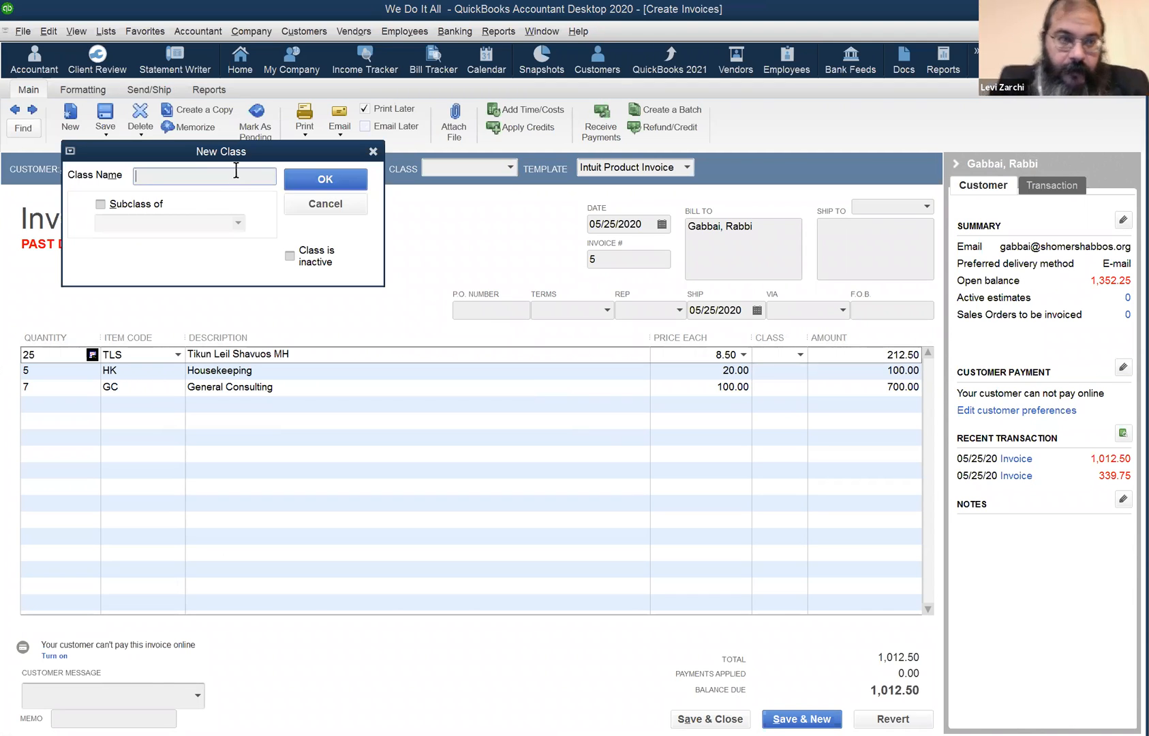
text(New )
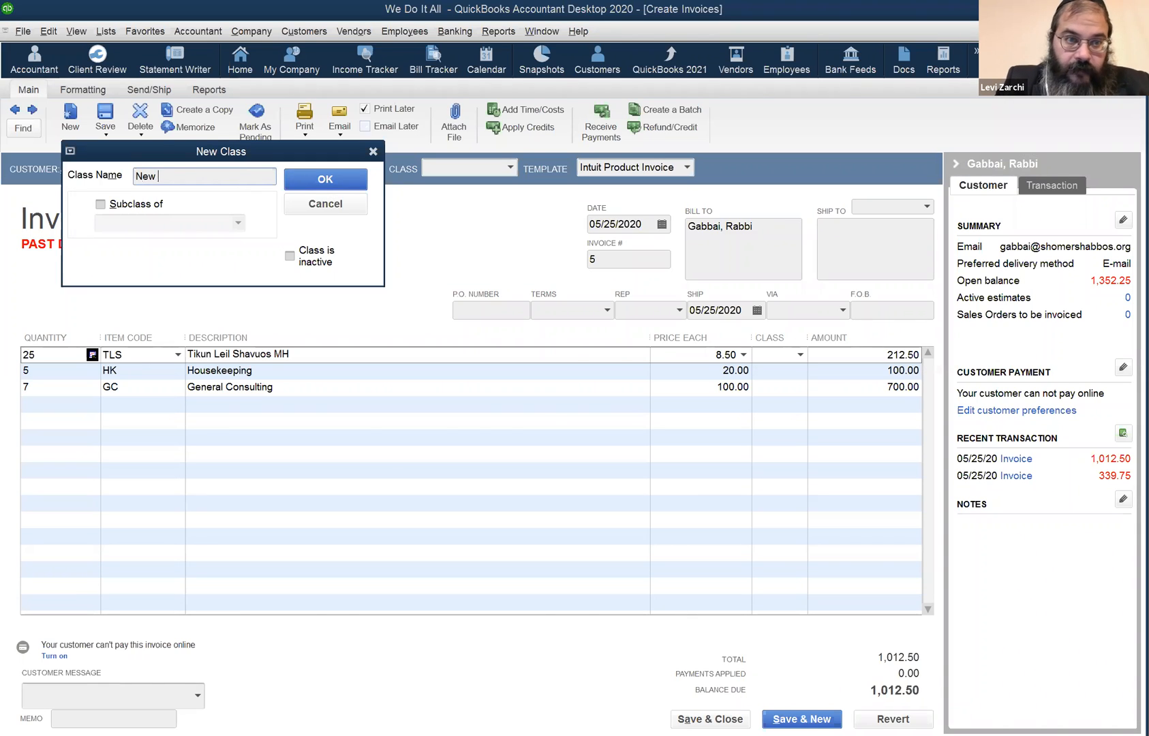
text(York)
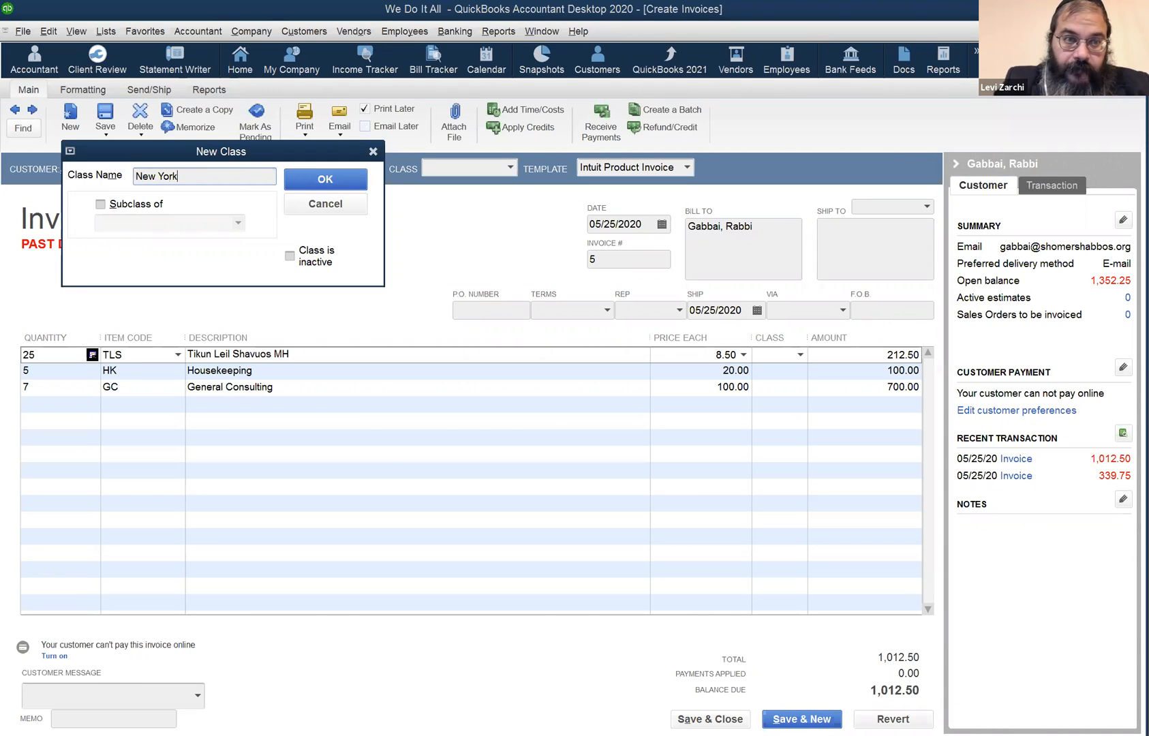
click(322, 182)
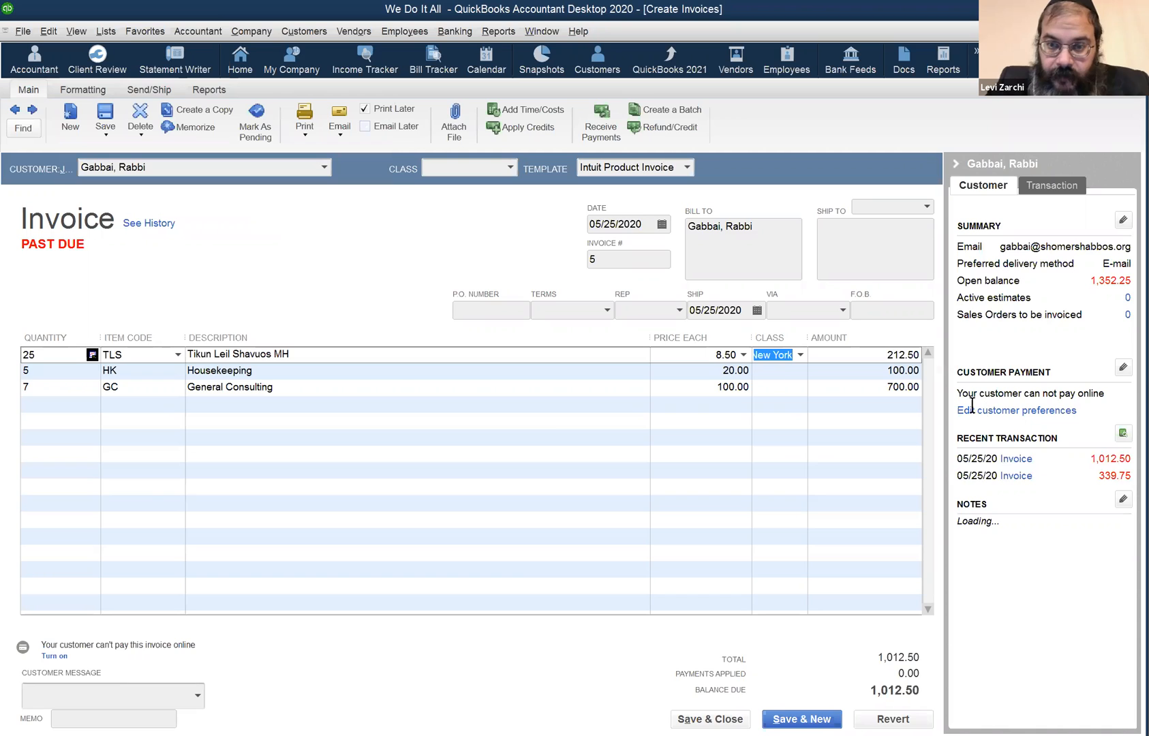
Assign the New York class to the invoice's Housekeeping and General Consulting lines, and record the changes.
click(774, 373)
text(New York)
click(790, 400)
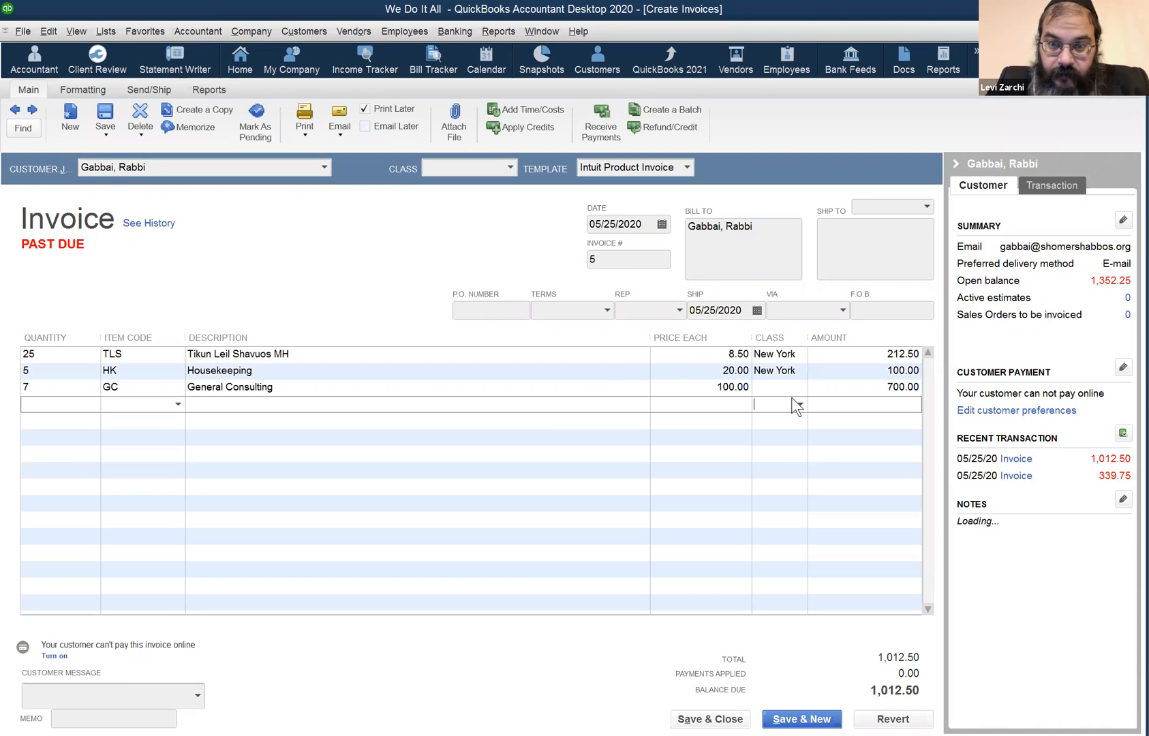
click(791, 389)
text(New York)
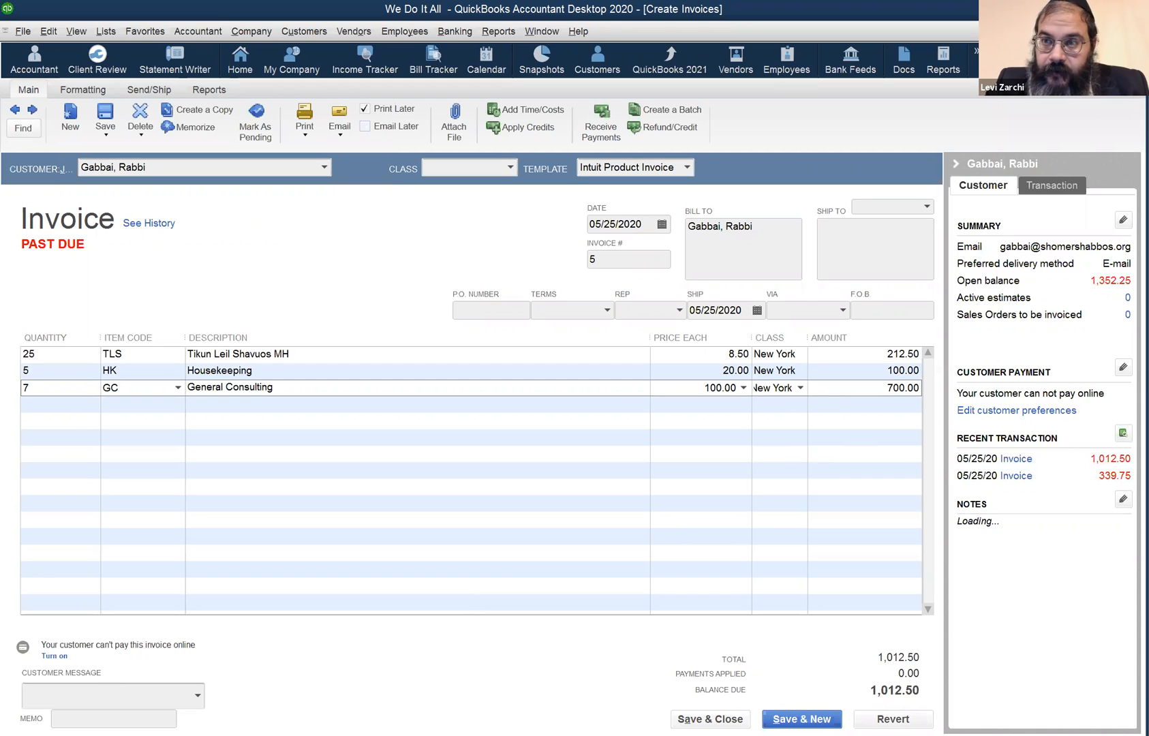
click(1139, 31)
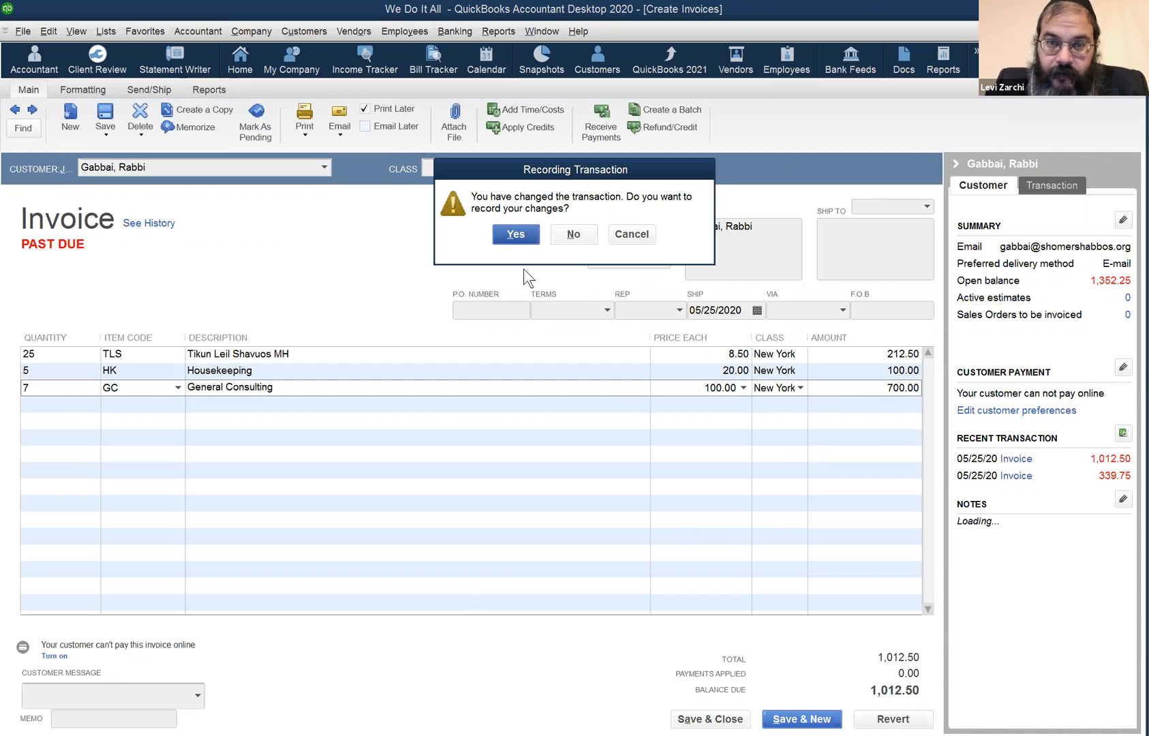
click(516, 234)
click(739, 235)
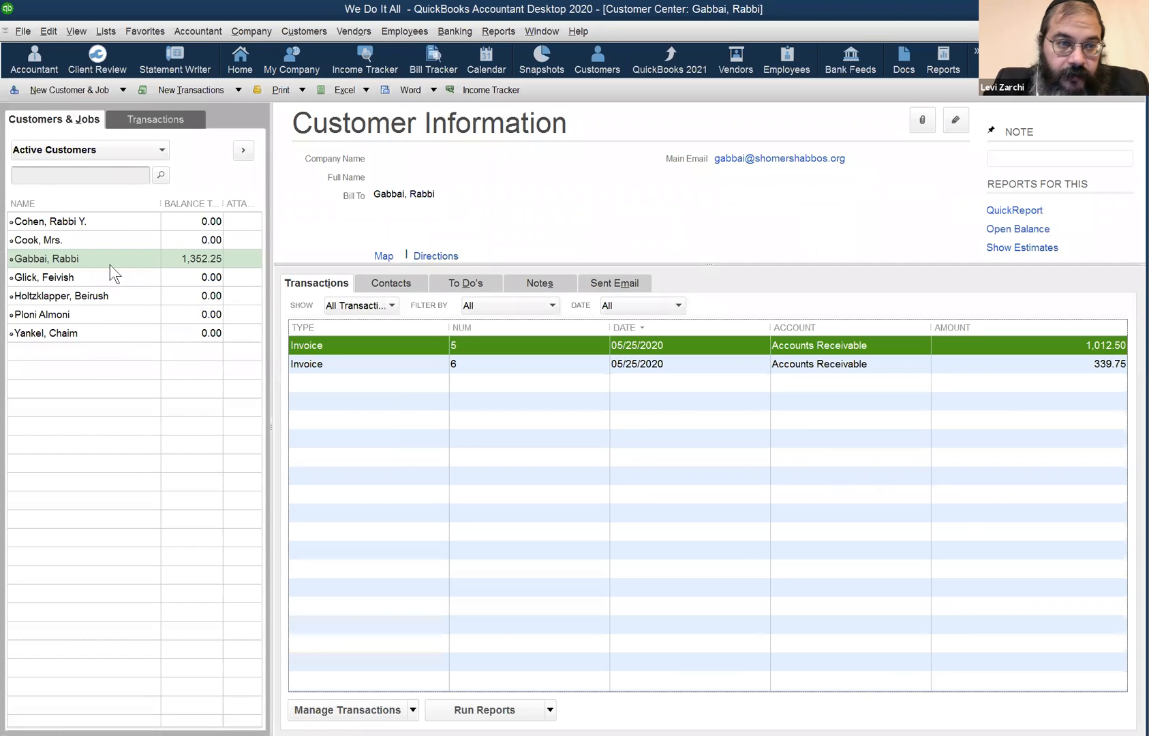
Look through the customers' transactions and open the 75.00 sales receipt dated 11/11/2020.
click(91, 276)
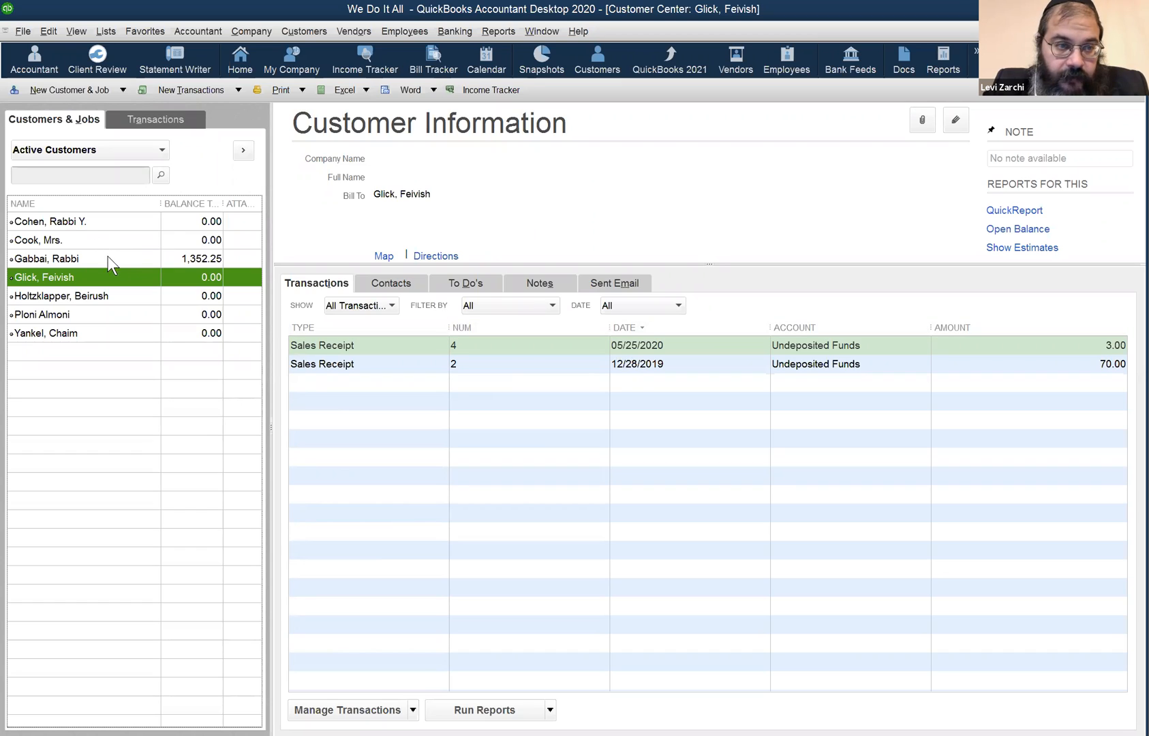
click(128, 223)
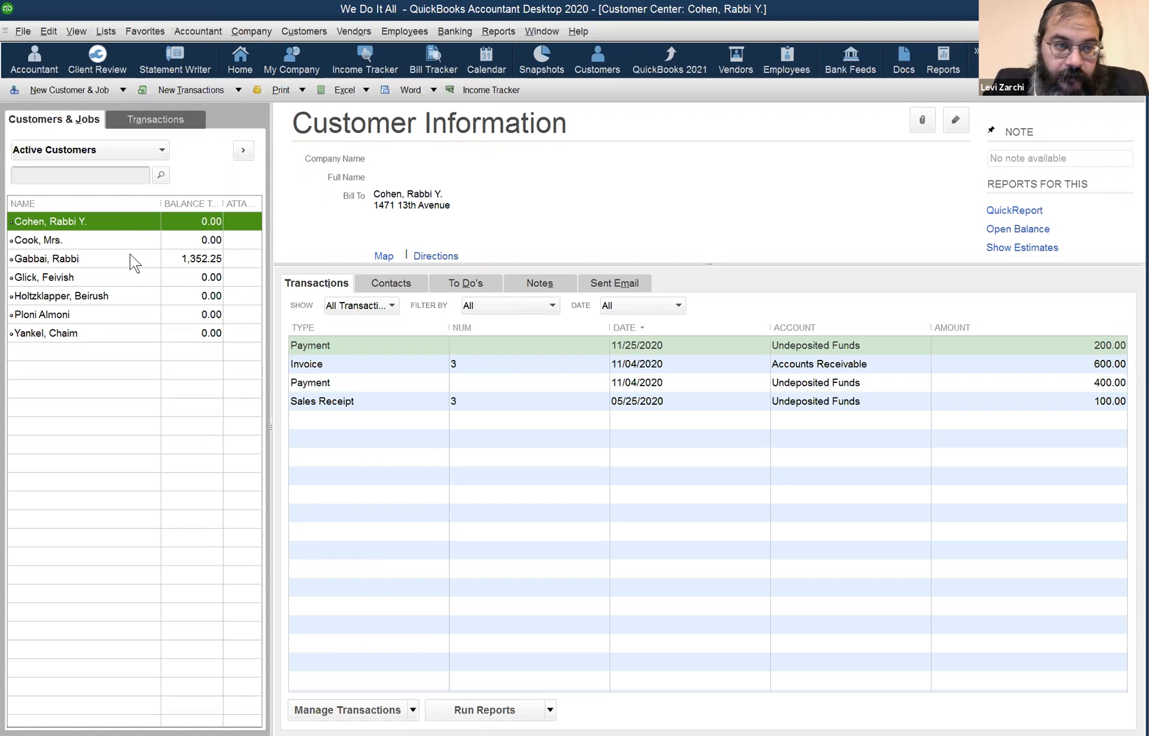
click(107, 297)
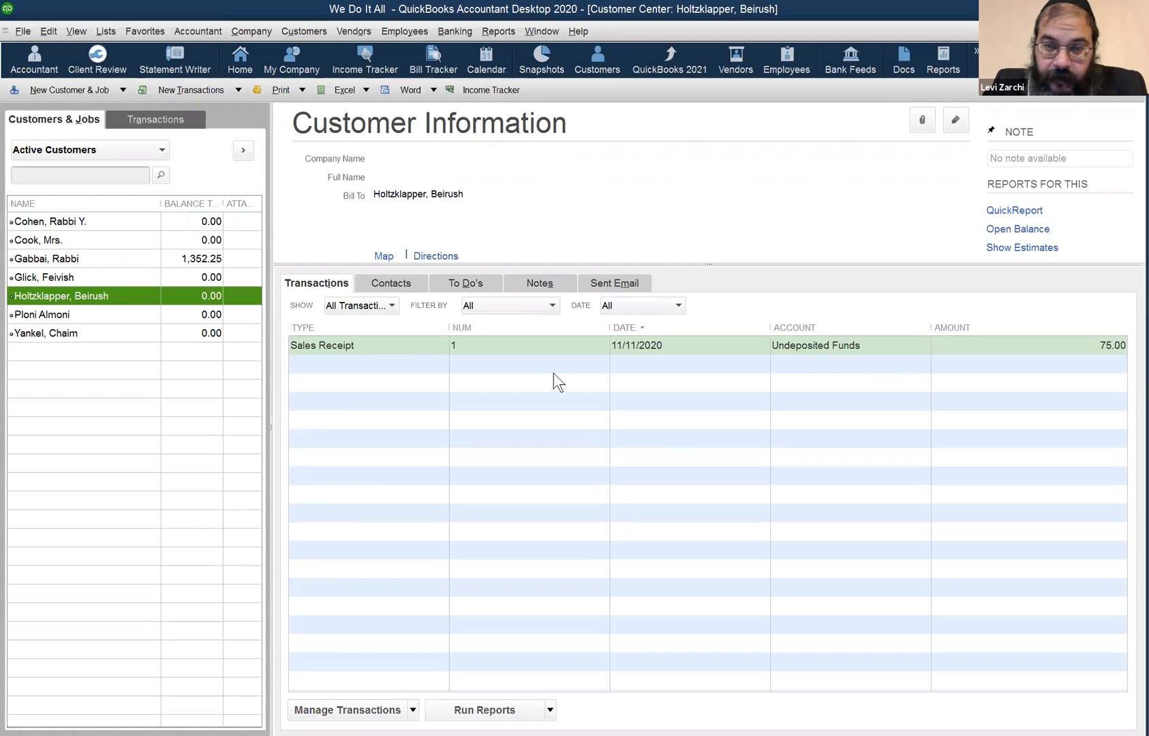
double_click(555, 346)
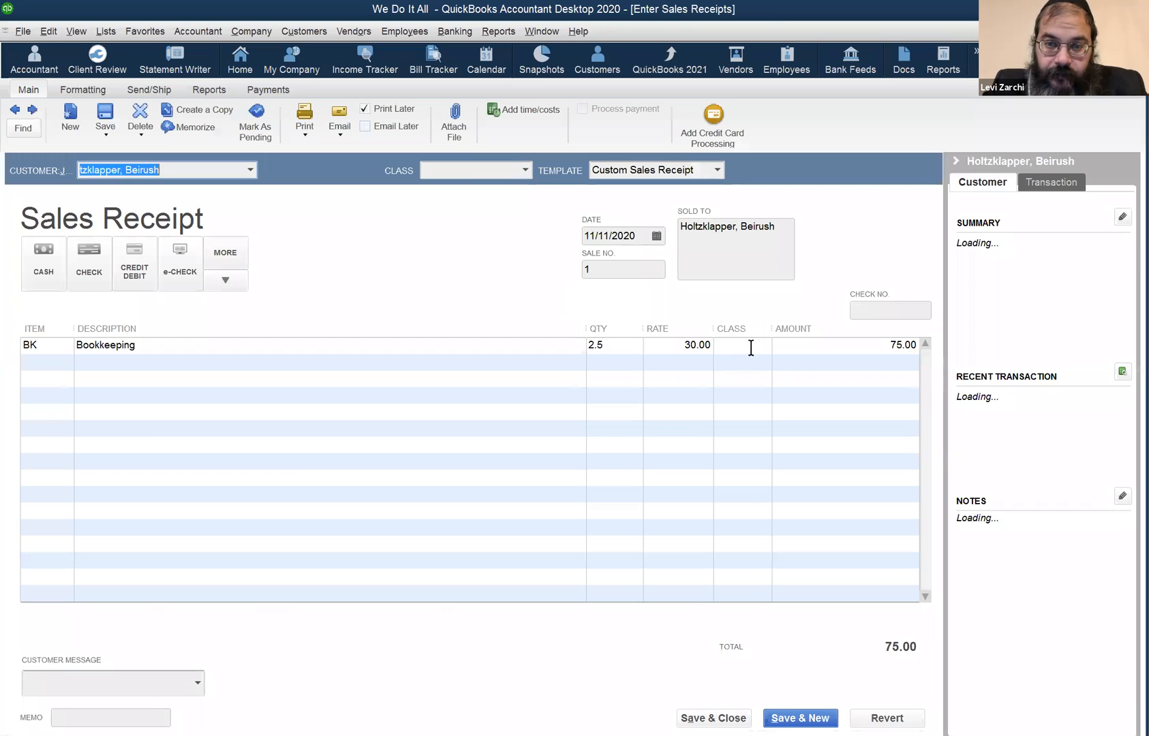
Set up a new class named NJ and assign it to the sales receipt's Bookkeeping line.
click(740, 345)
text(NJ)
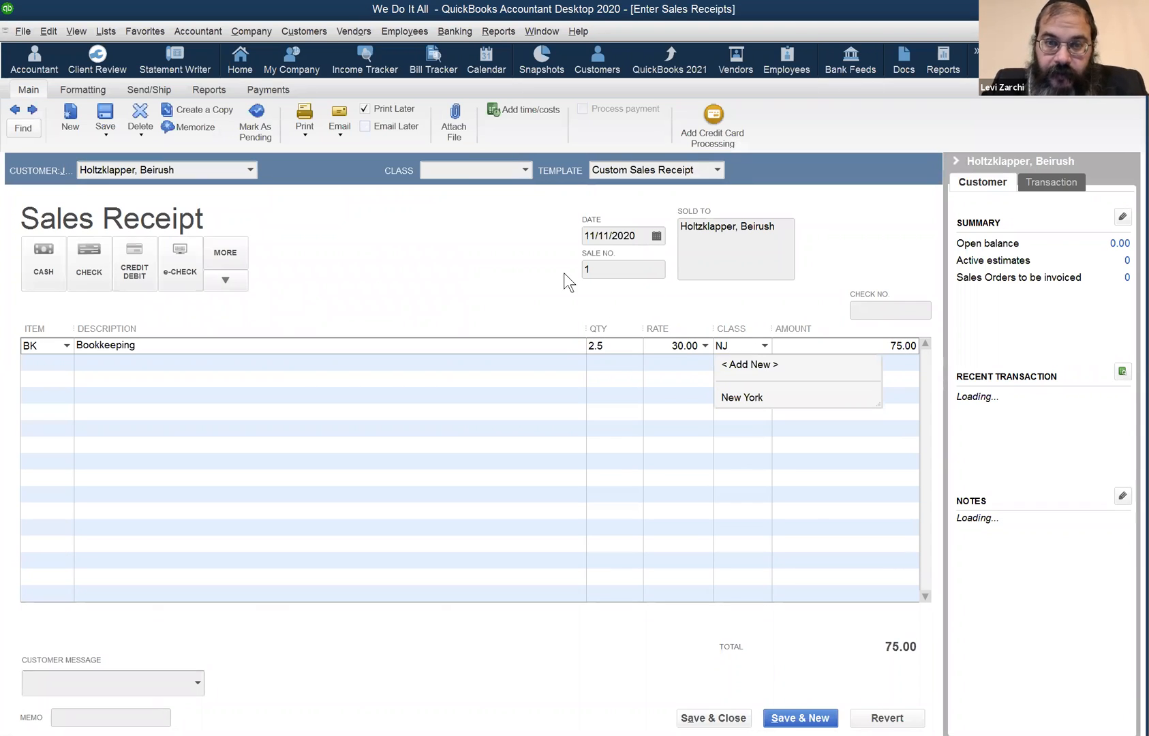
key(Tab)
click(571, 223)
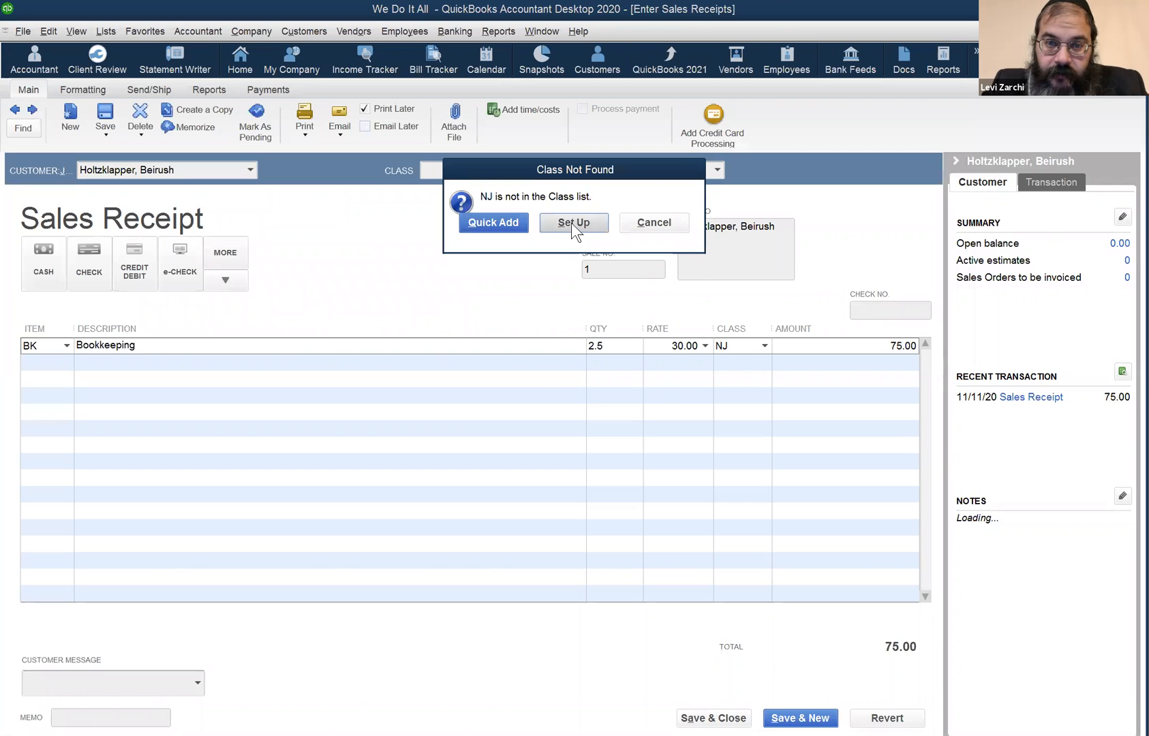
click(336, 175)
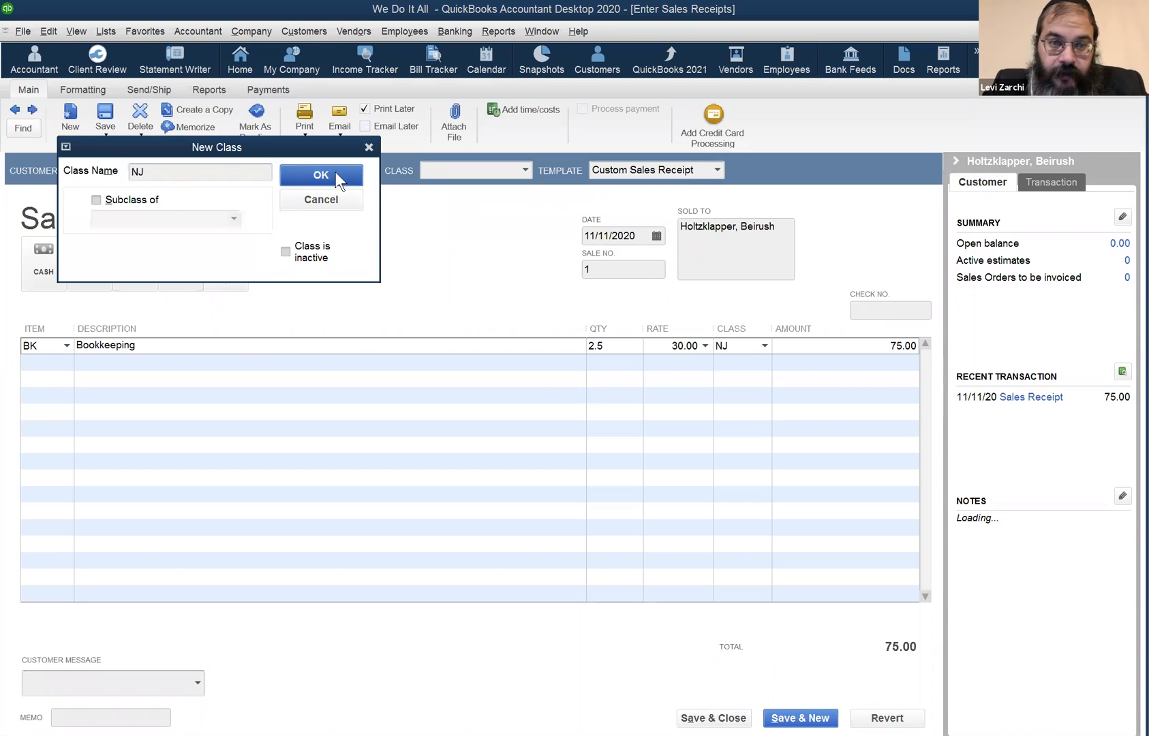
Save and close the sales receipt, recording the changes to the transaction.
key(alt+a)
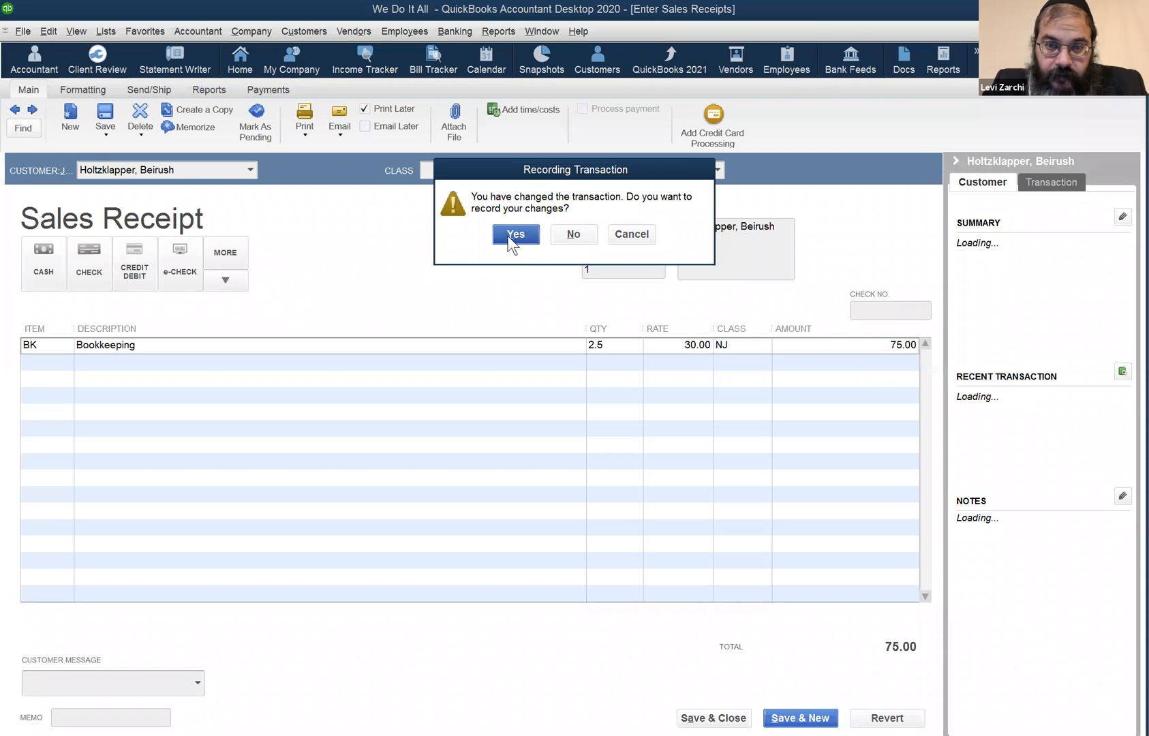
click(511, 236)
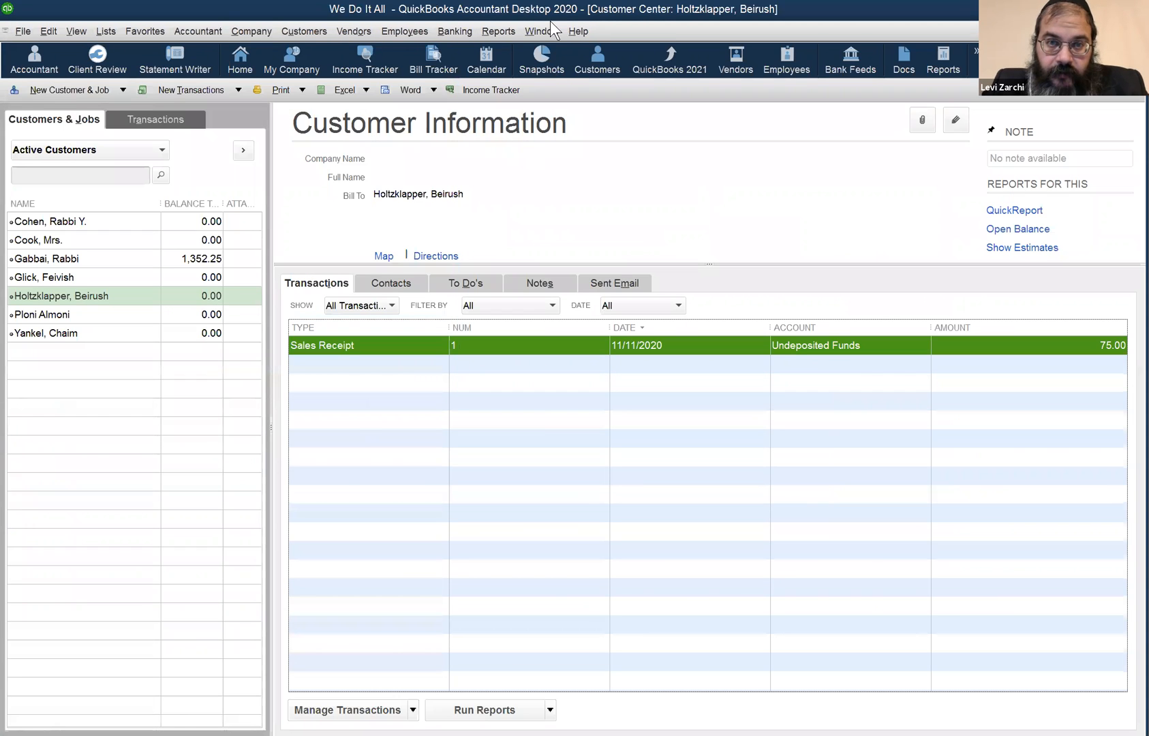
Return to the open Profit & Loss Prev Year Comparison report and display its columns by Class.
click(546, 29)
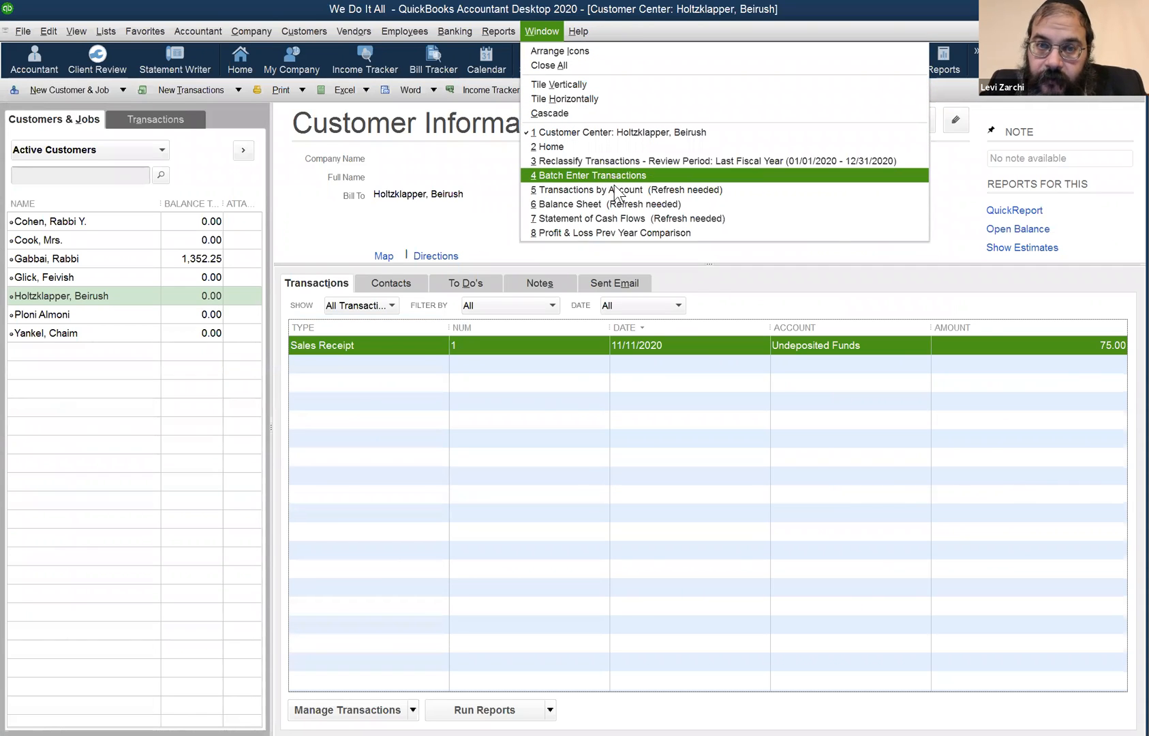
click(637, 230)
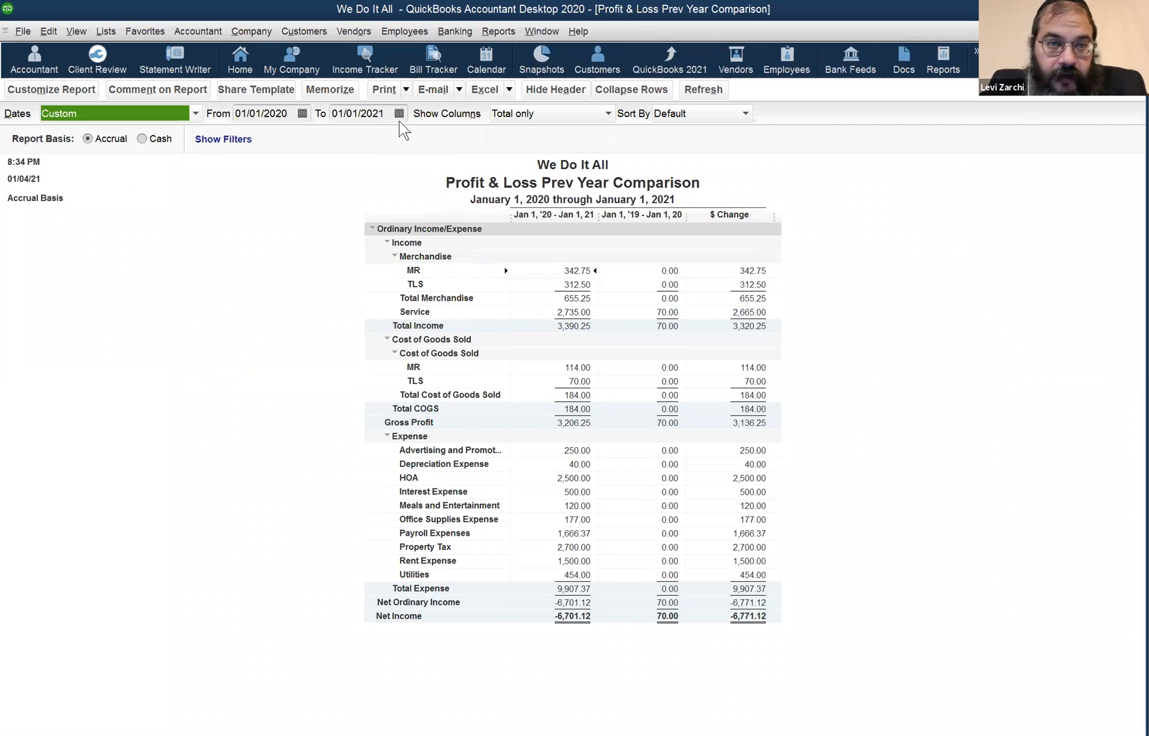
click(530, 113)
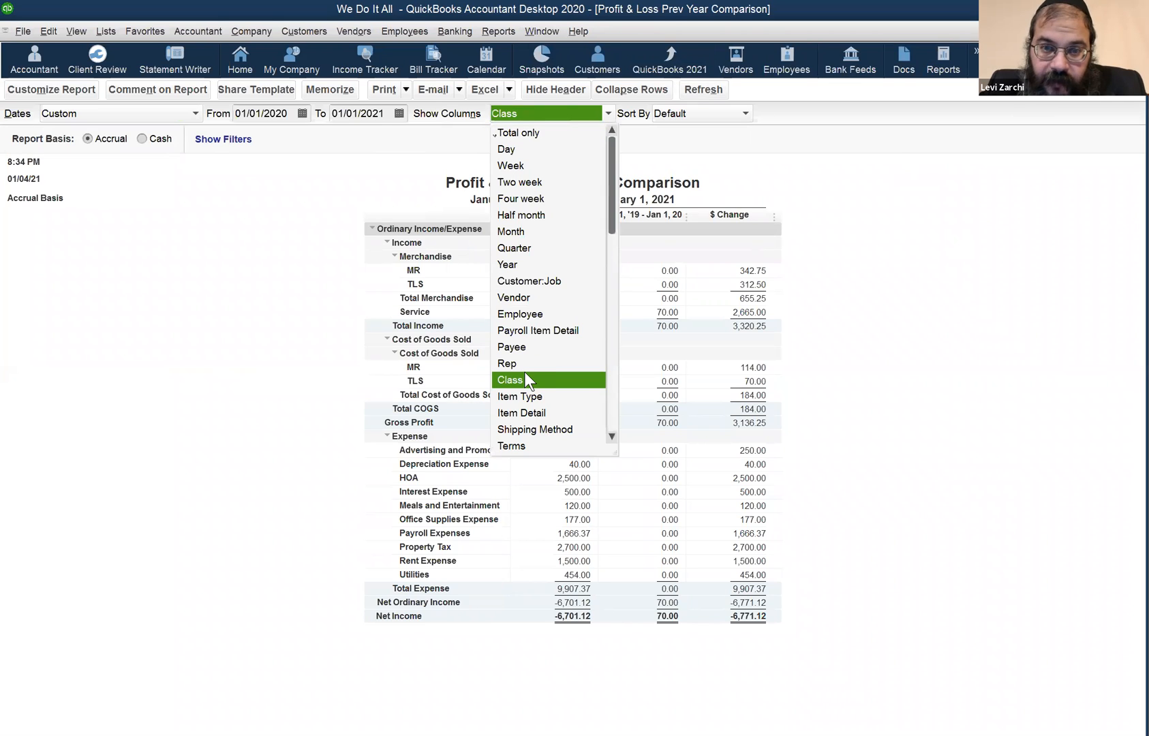
click(526, 374)
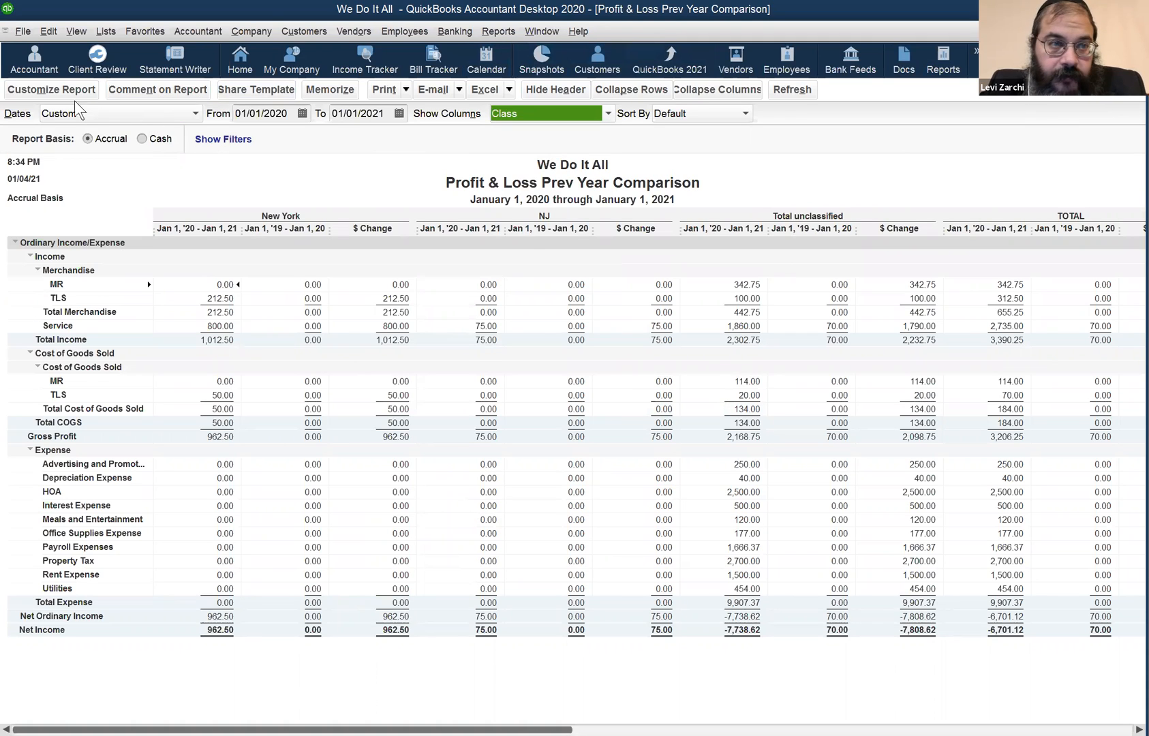
Customize the report to remove the Previous Year subcolumns.
click(51, 89)
click(295, 415)
click(446, 522)
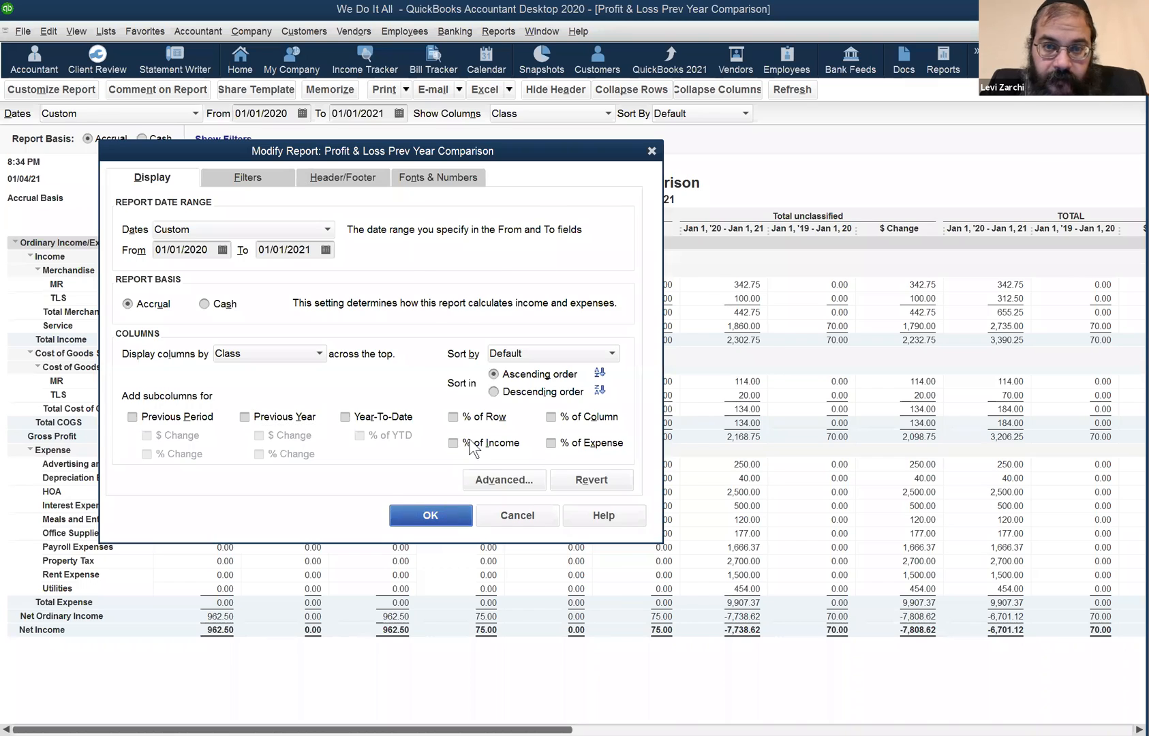
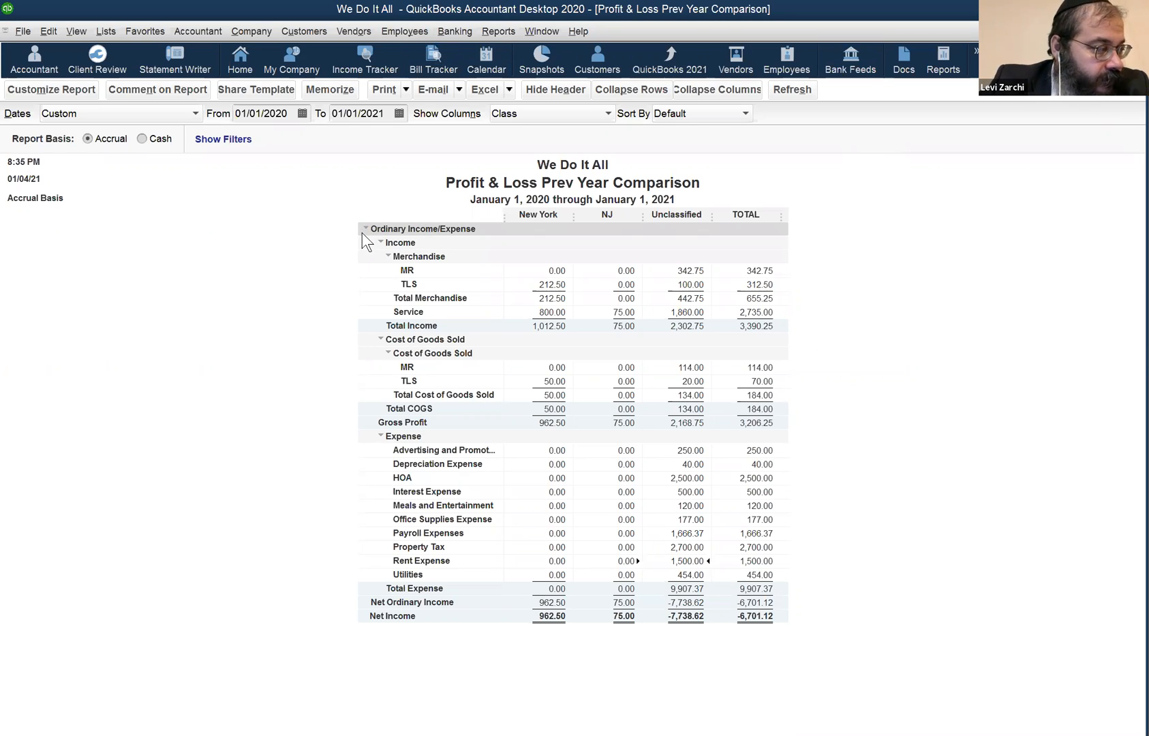
Open the Sales by Customer Summary report and set its date range to Last Fiscal Year.
click(490, 30)
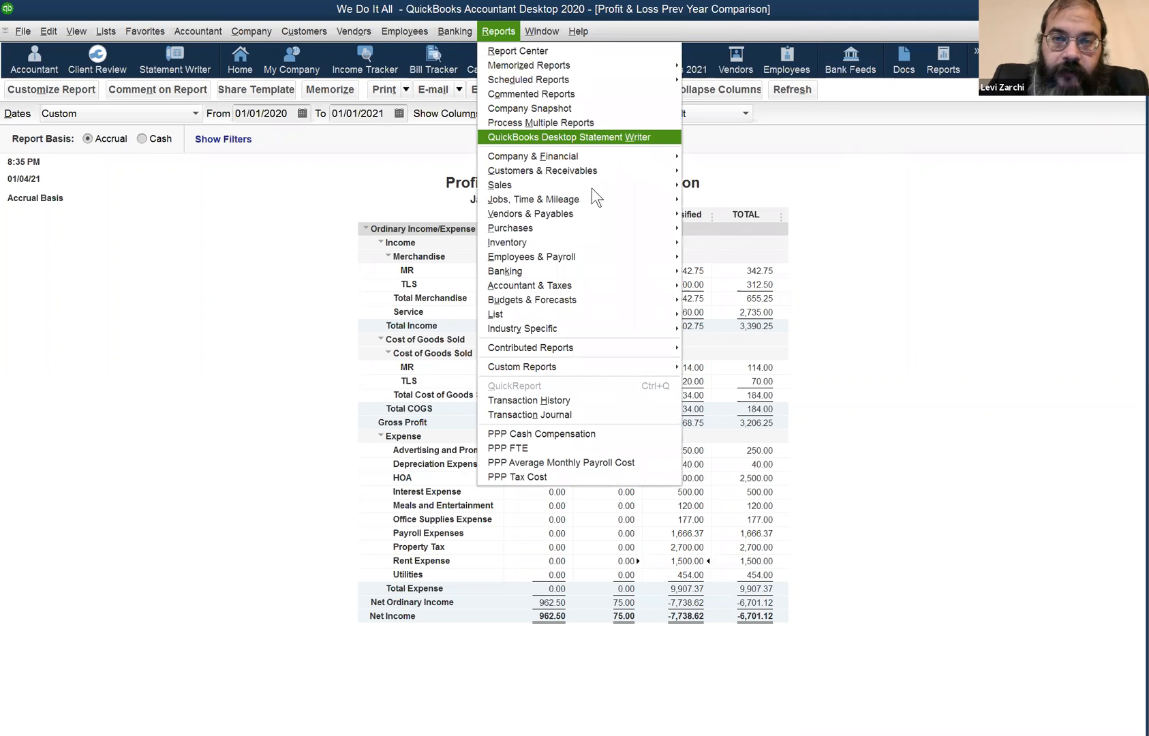
mouse_move(593, 187)
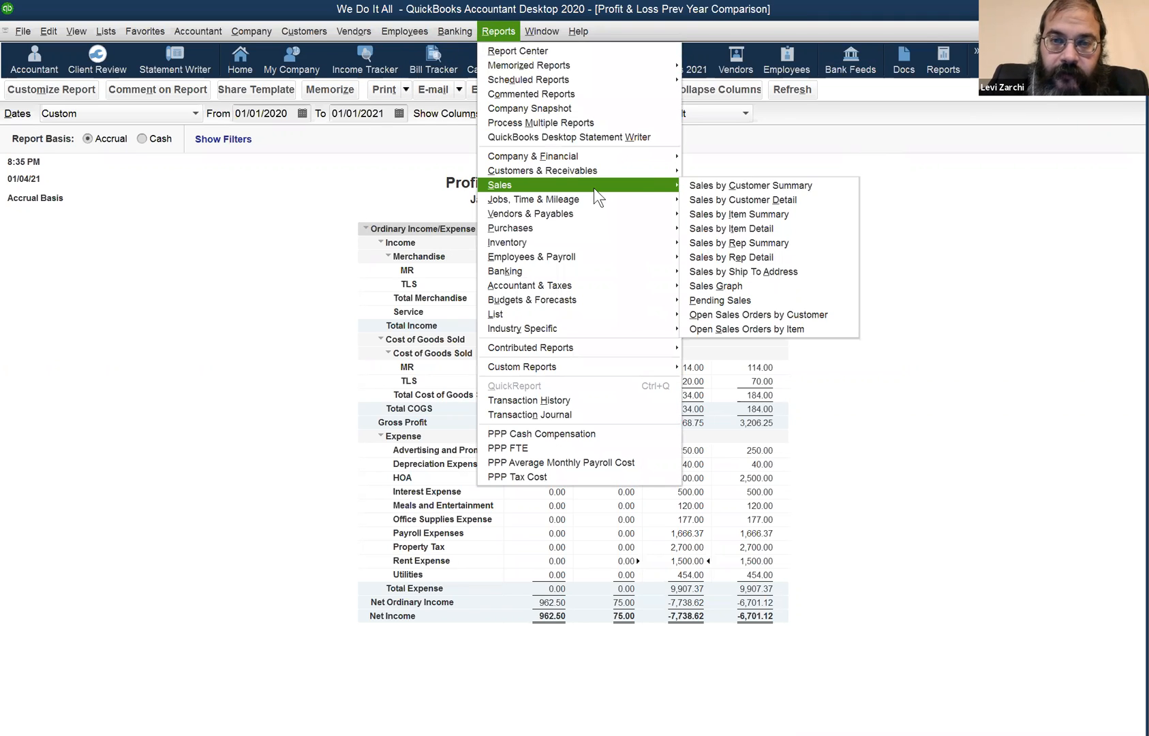
click(731, 186)
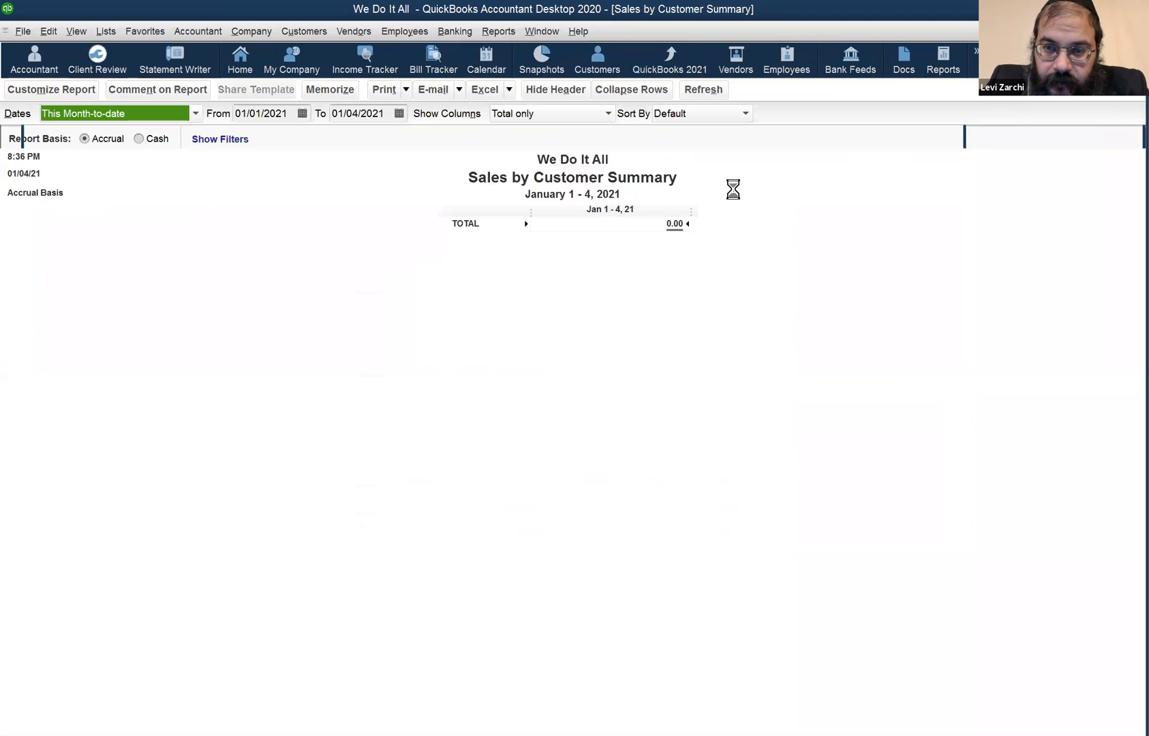
click(178, 116)
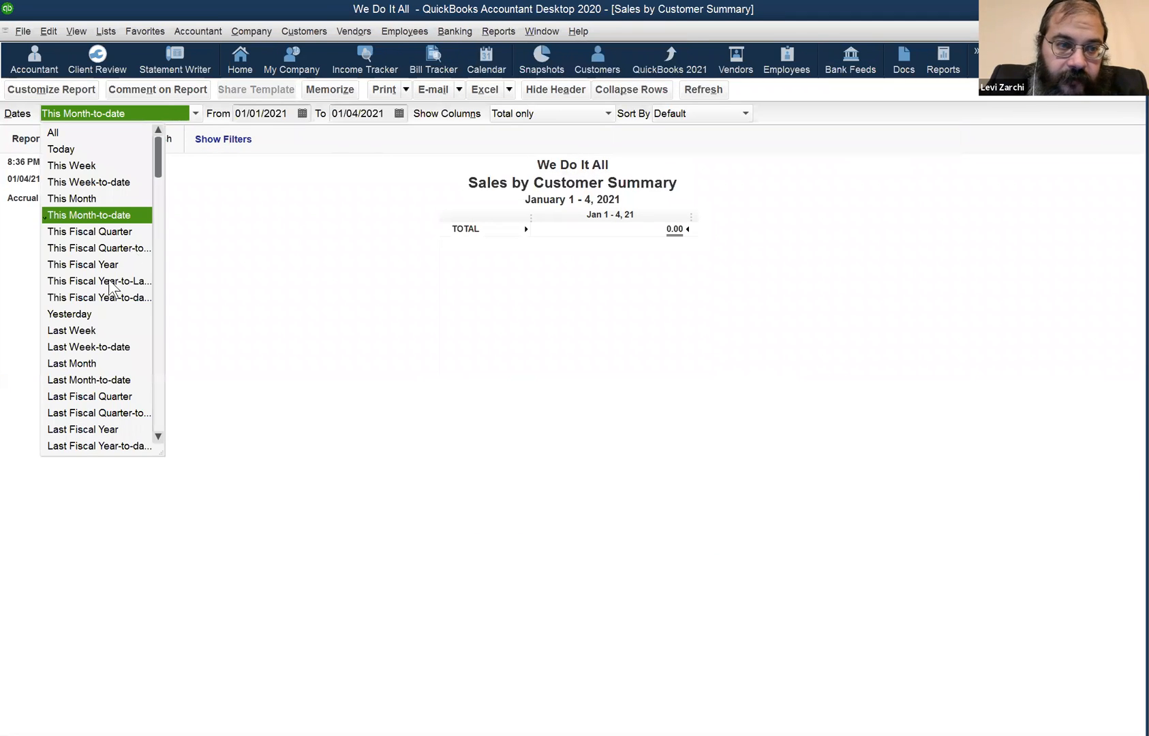
click(107, 424)
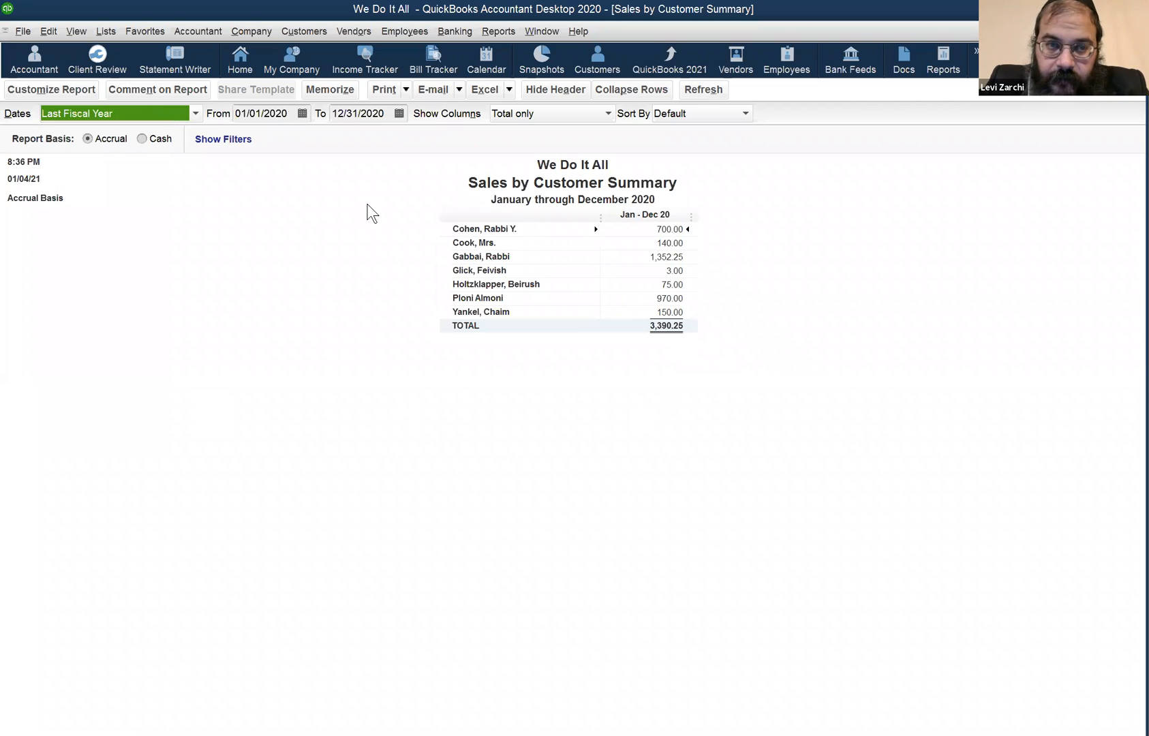
View the customer sales summary on a cash basis, and close it without memorizing the report.
click(145, 138)
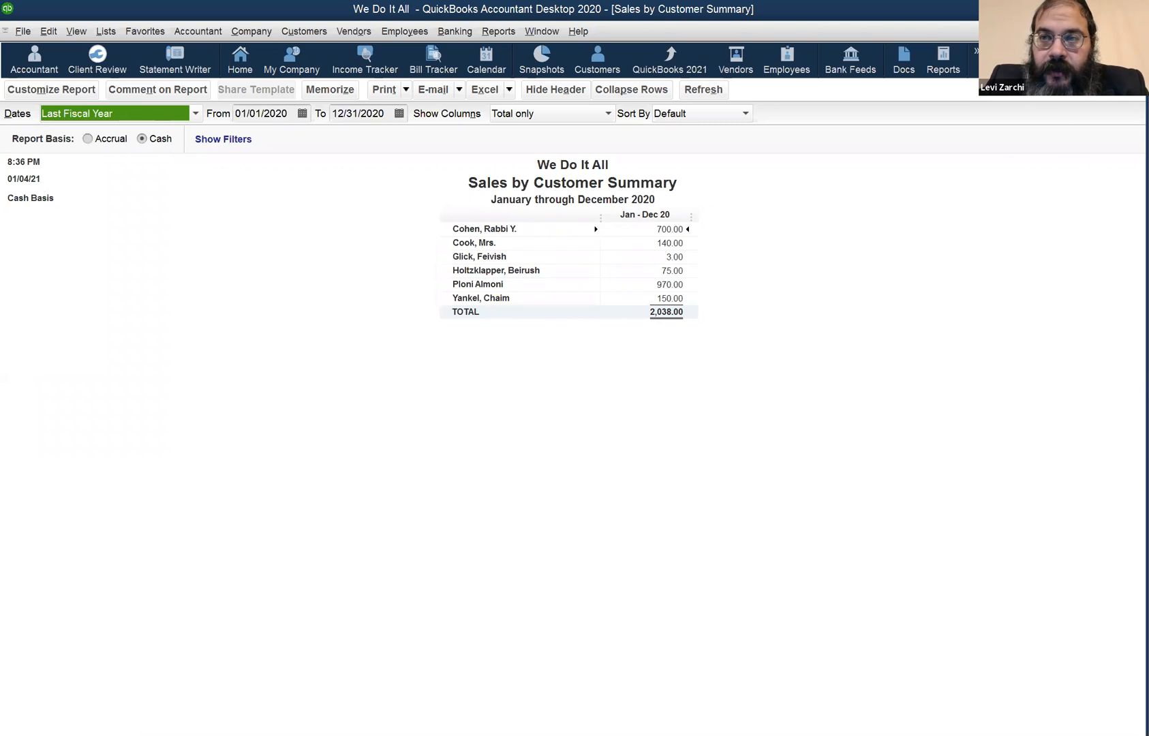
click(1137, 31)
click(569, 351)
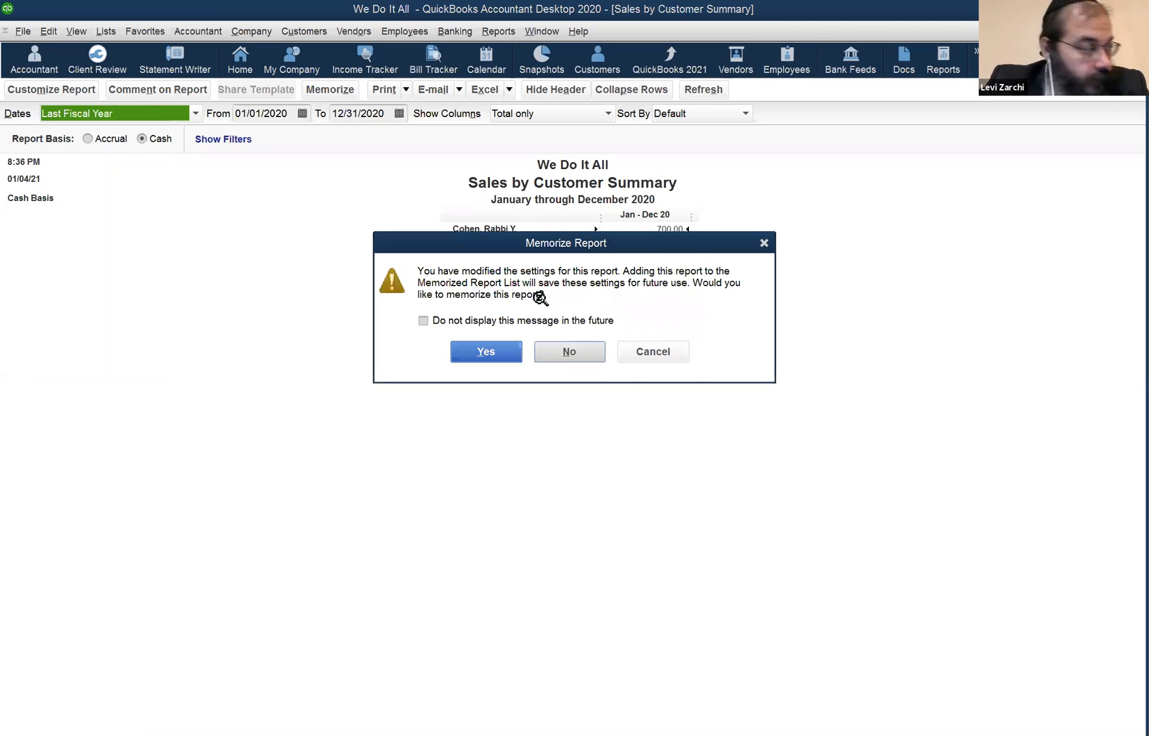
Look through the available report categories, view the Vendor Balance Summary report, and close it.
click(552, 34)
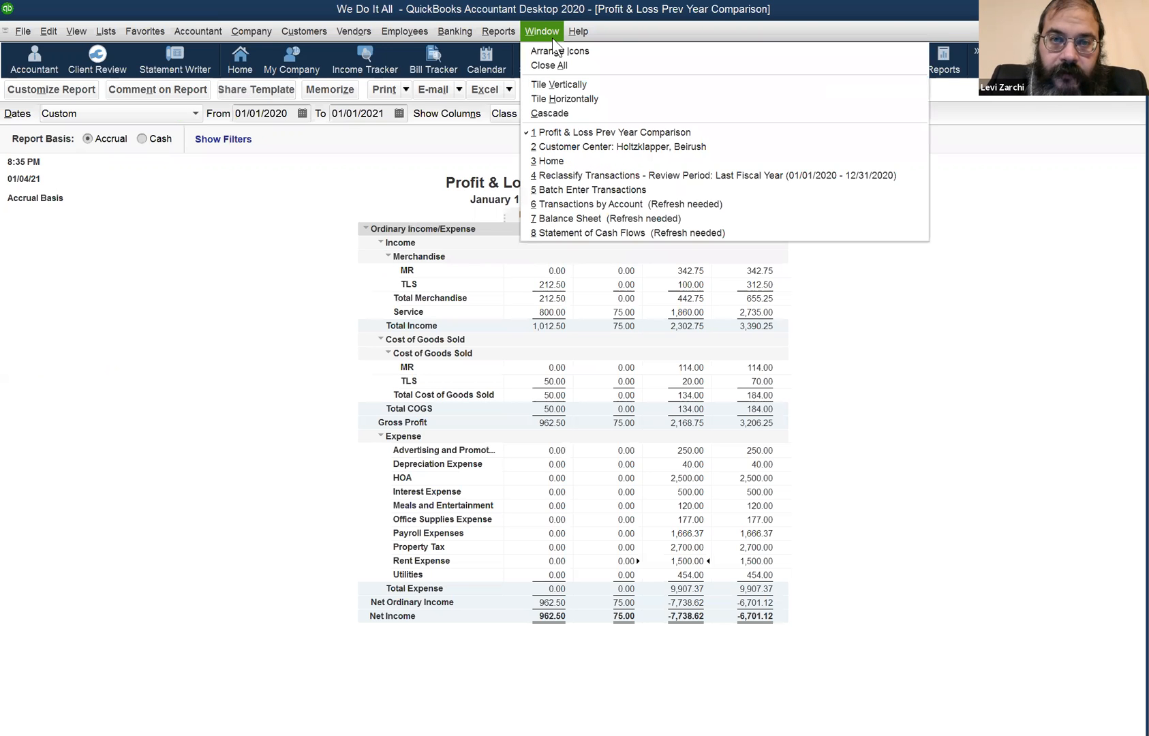
click(498, 32)
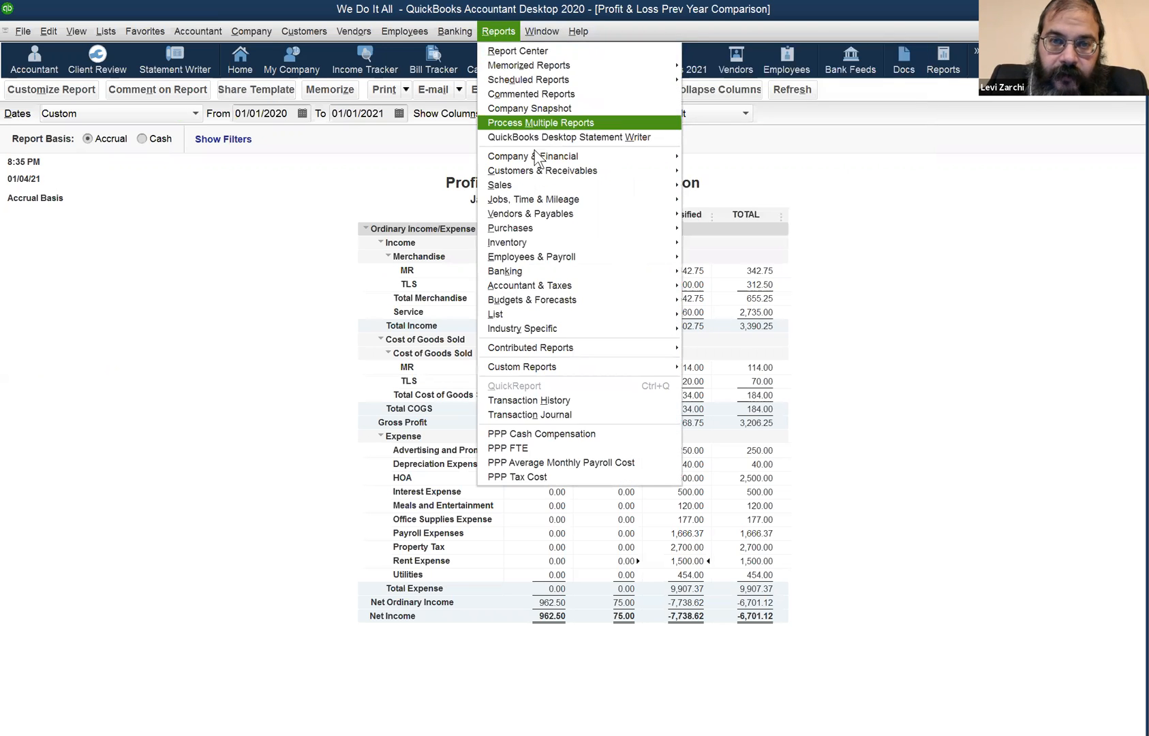
mouse_move(536, 160)
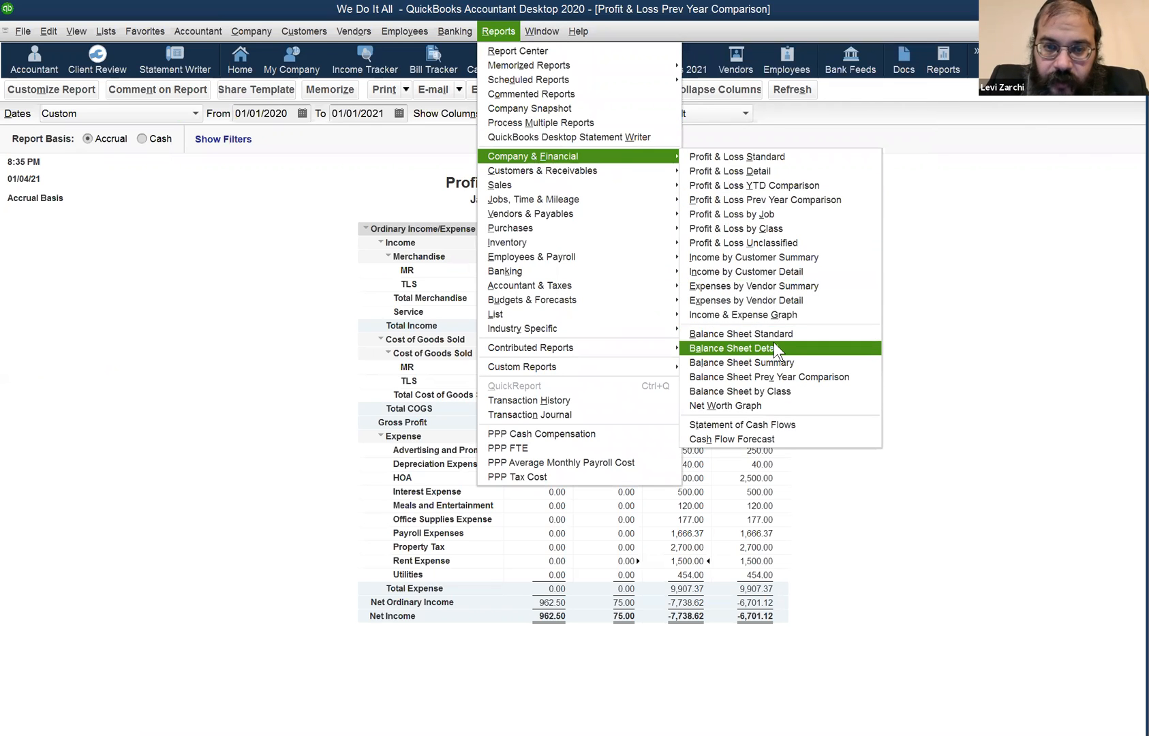
mouse_move(649, 227)
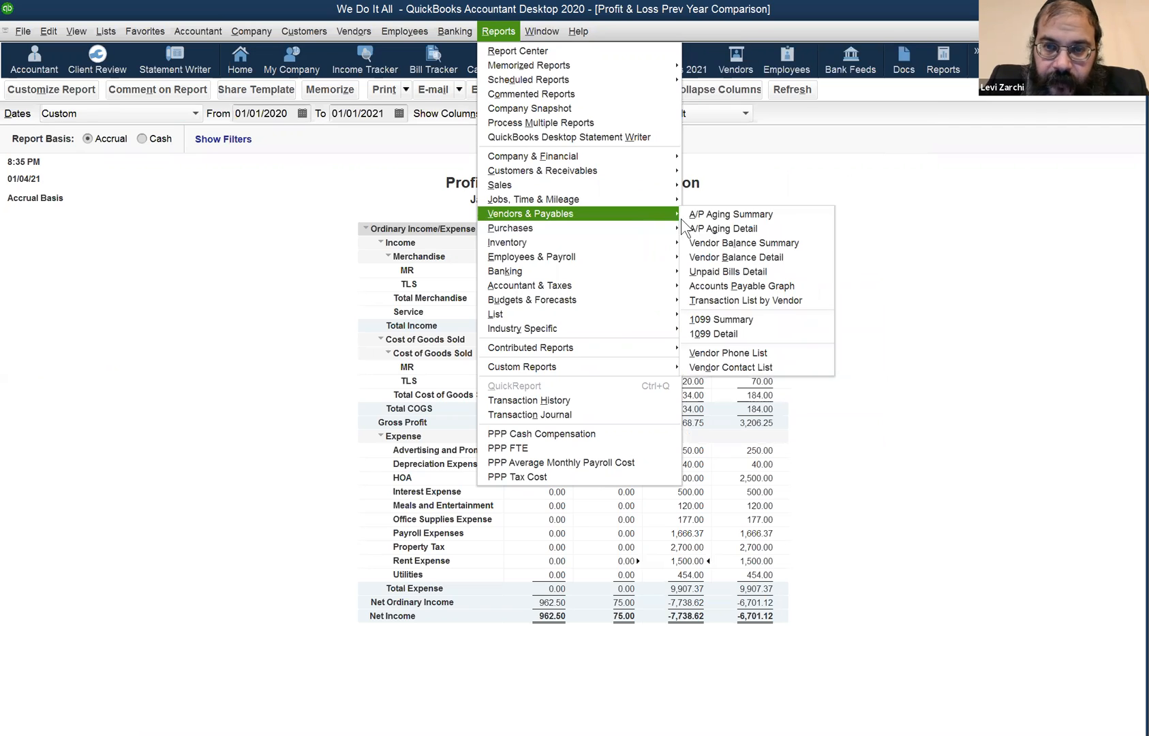
click(722, 243)
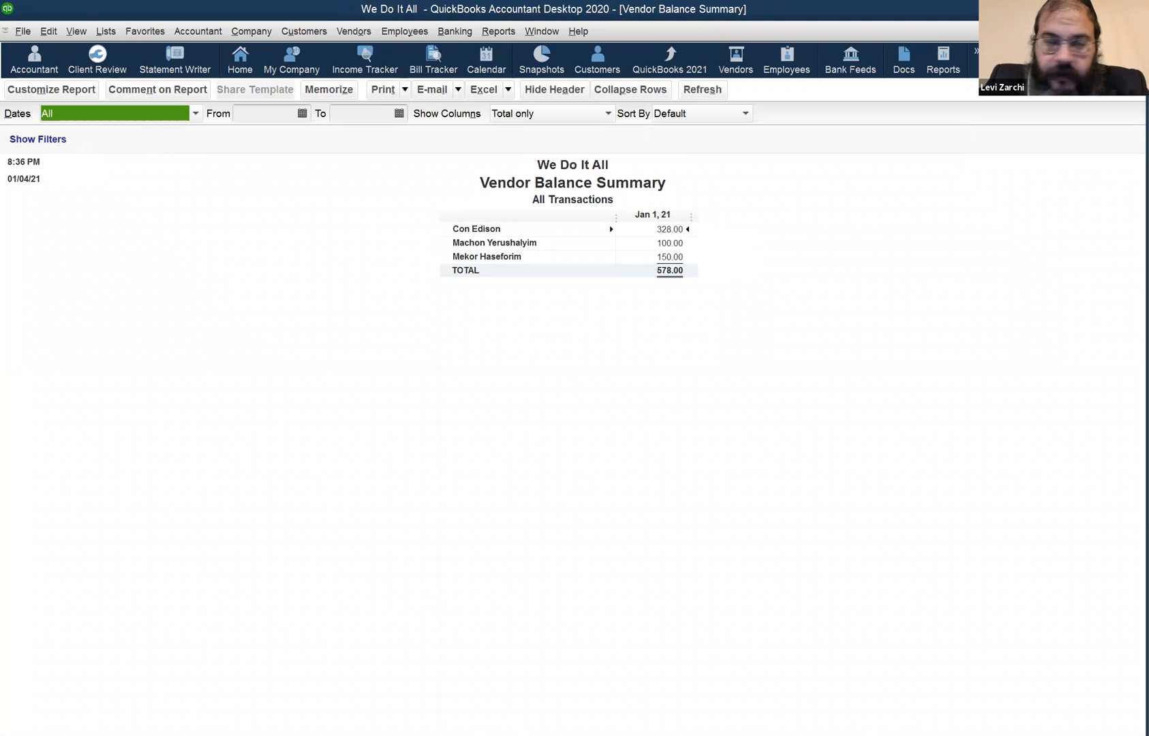
key(Escape)
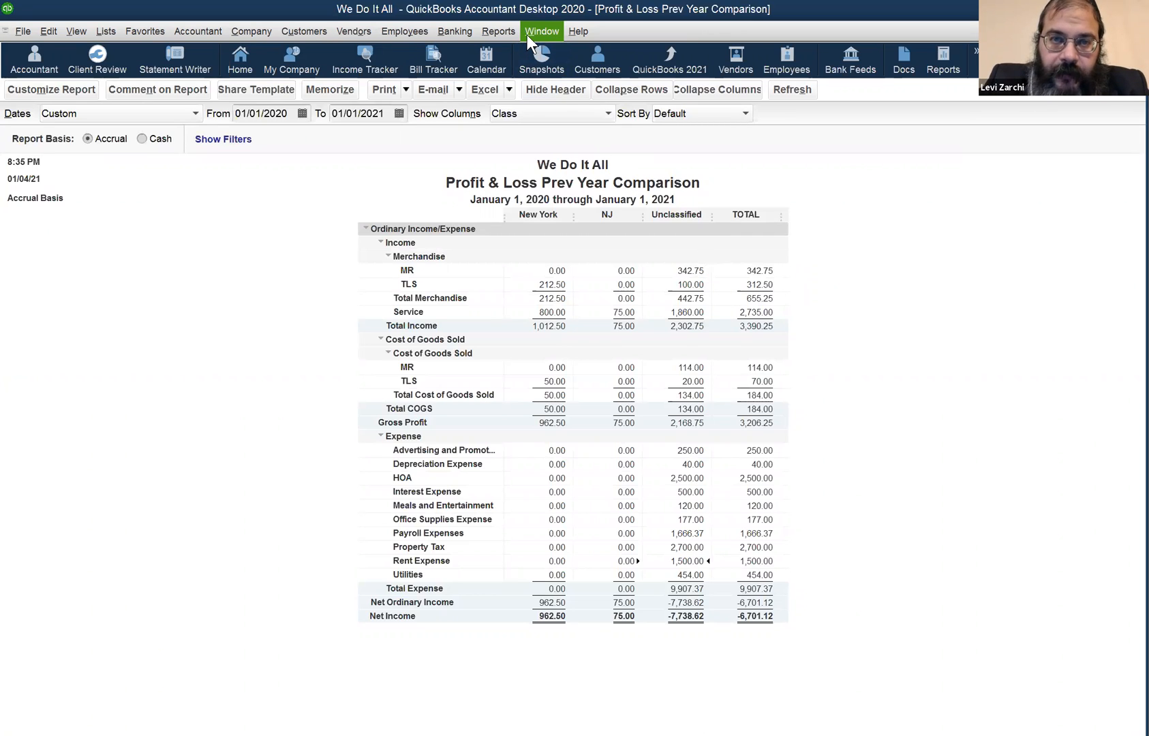
Open the Statement of Cash Flows report and set its date range to Last Fiscal Year.
click(503, 28)
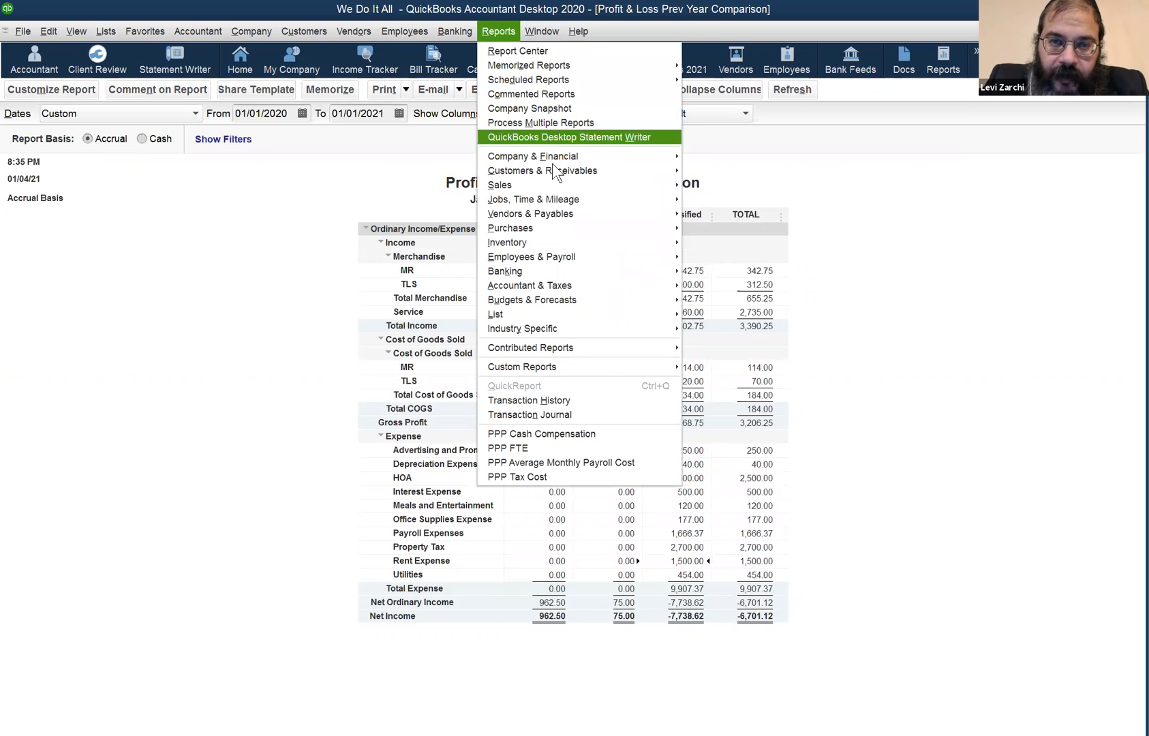
mouse_move(613, 157)
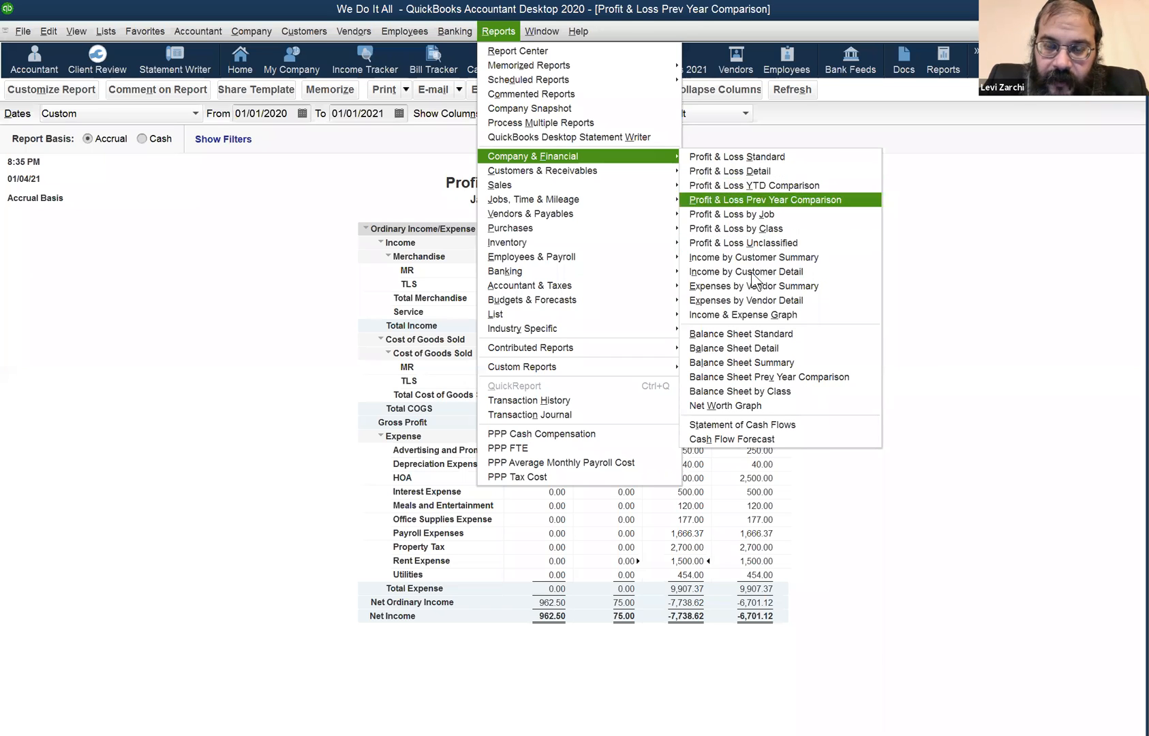
click(784, 426)
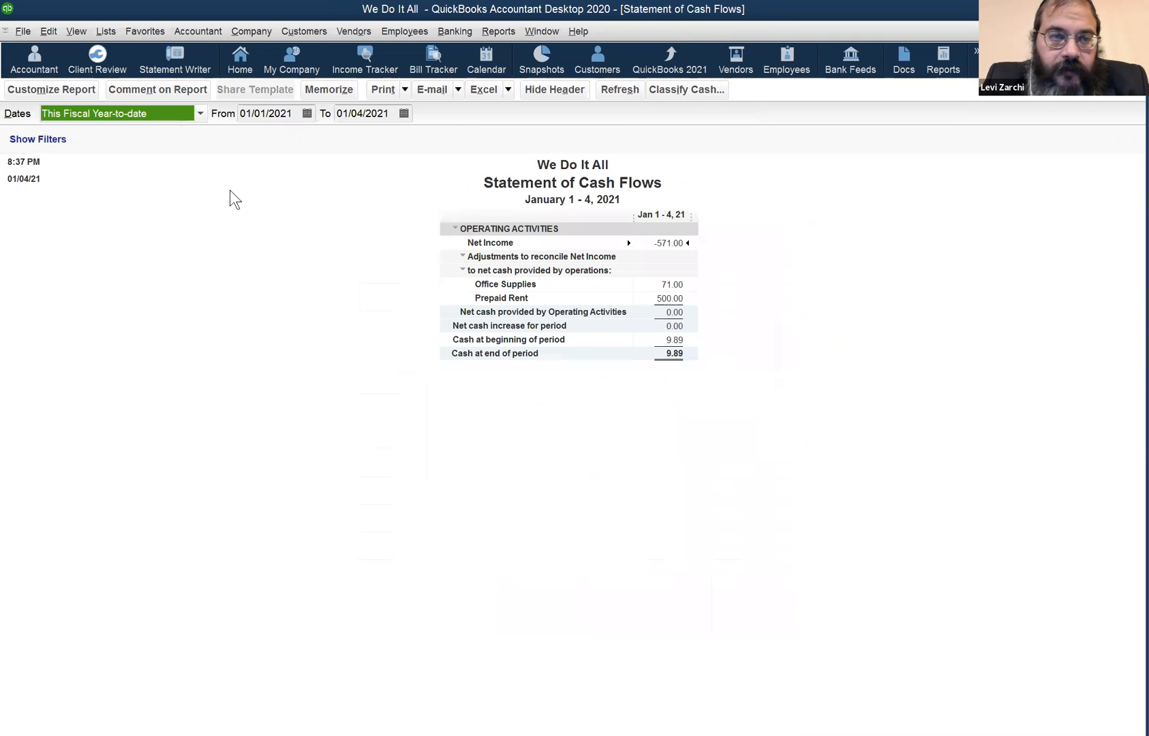
click(116, 117)
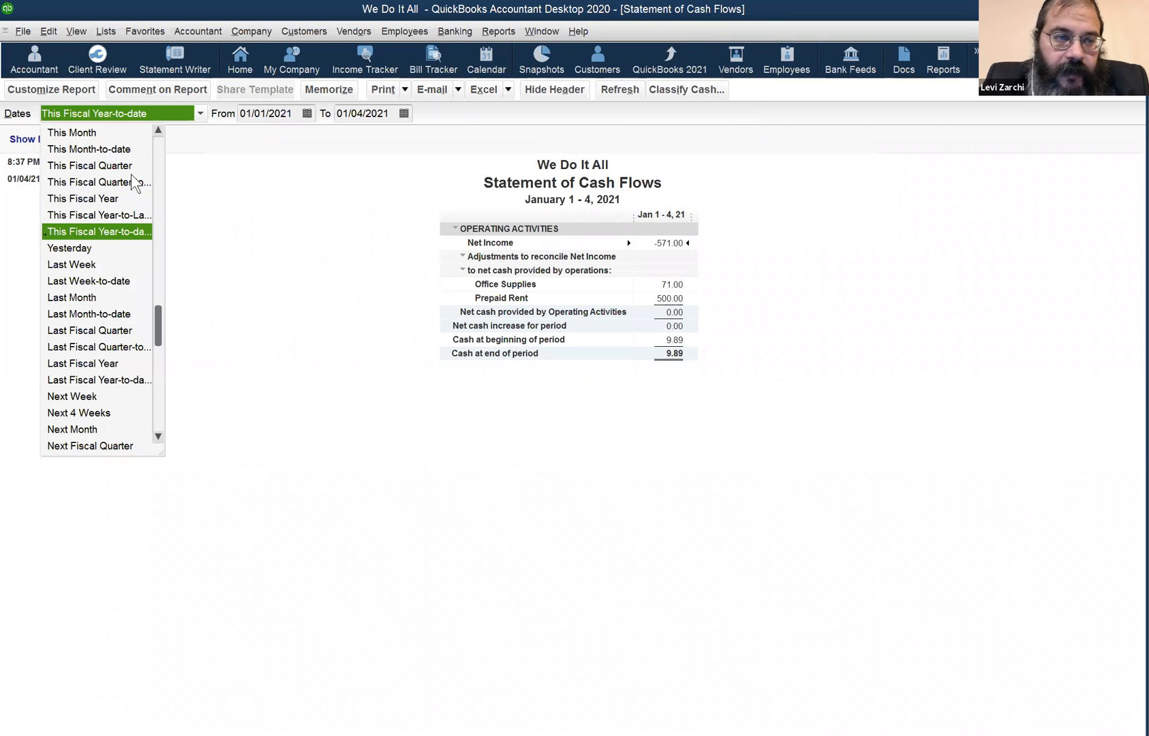
click(133, 361)
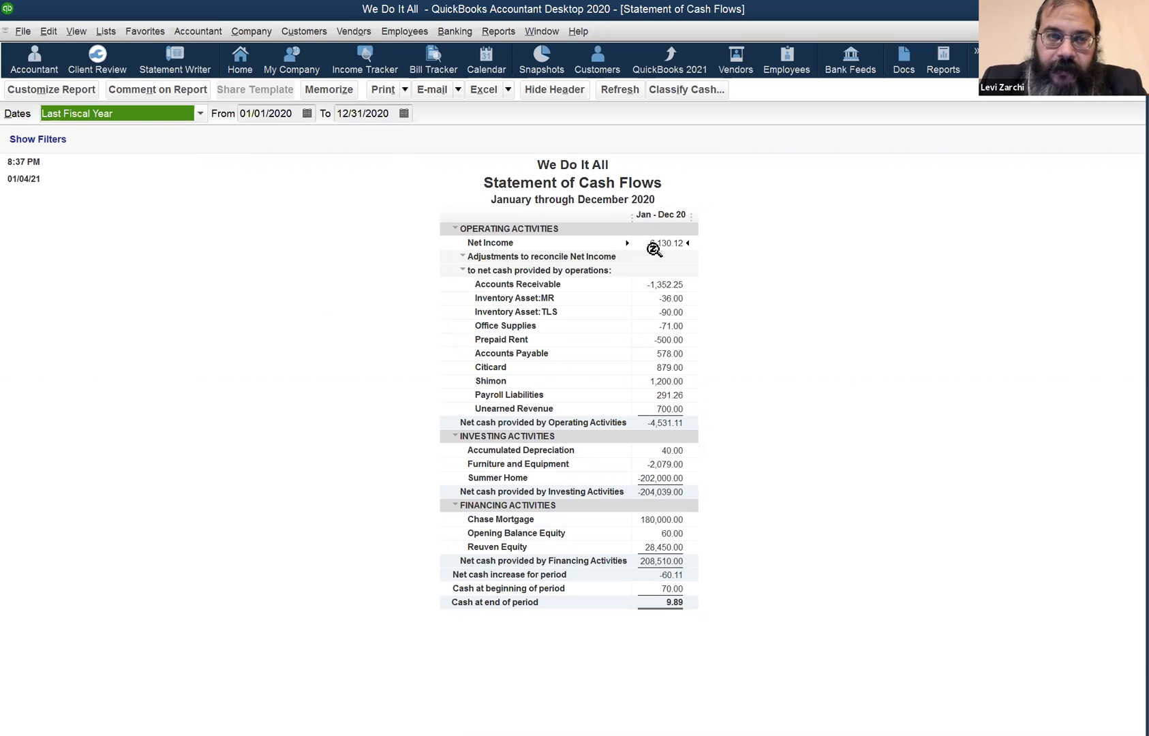
Go back to the Profit & Loss Prev Year Comparison report and compare its cash basis with its accrual basis.
click(541, 31)
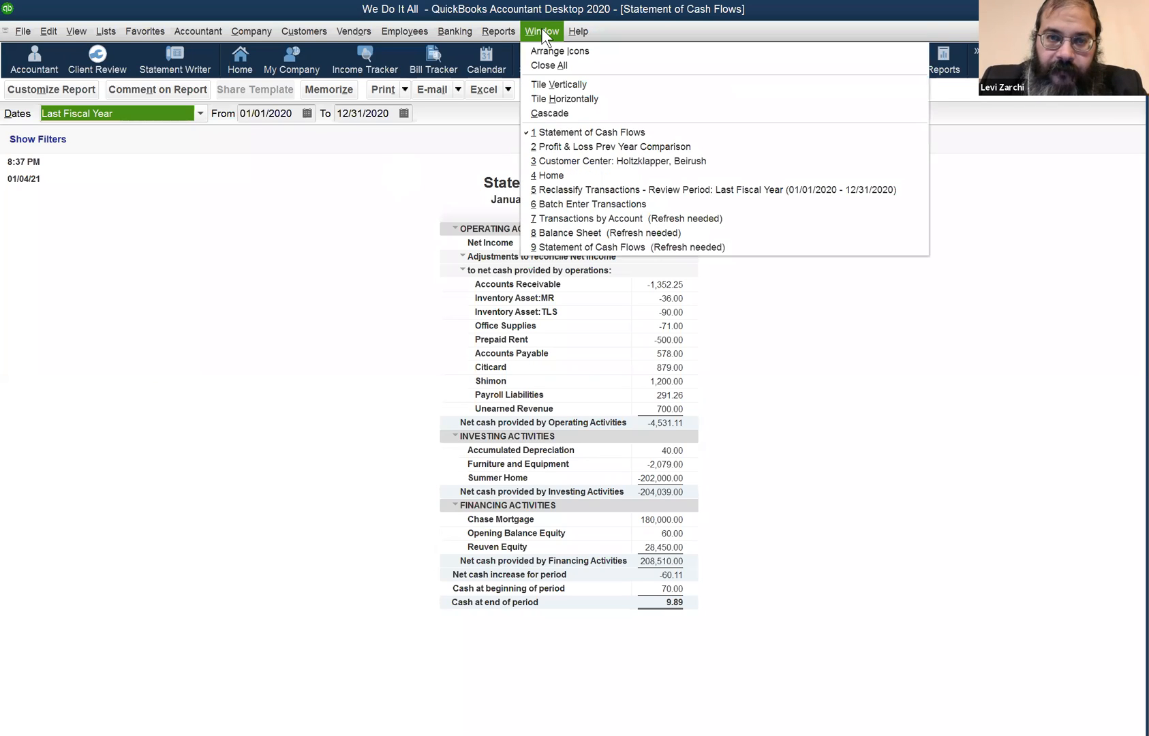
click(568, 147)
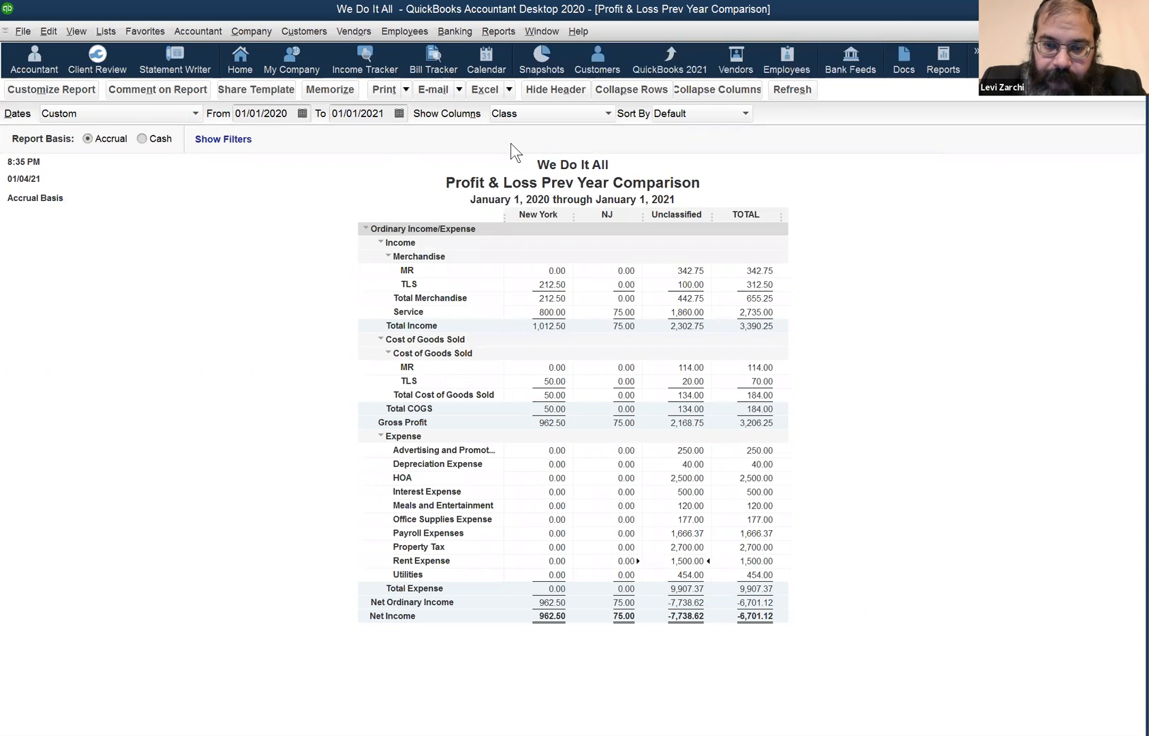
click(143, 139)
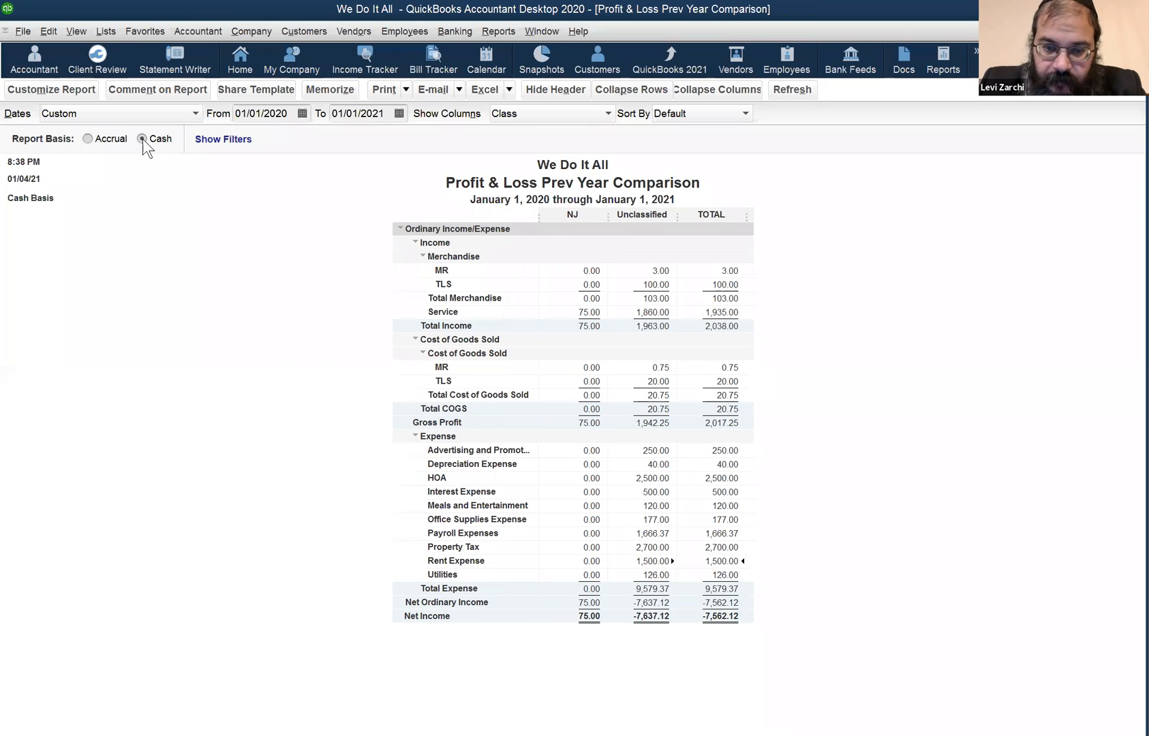
click(125, 136)
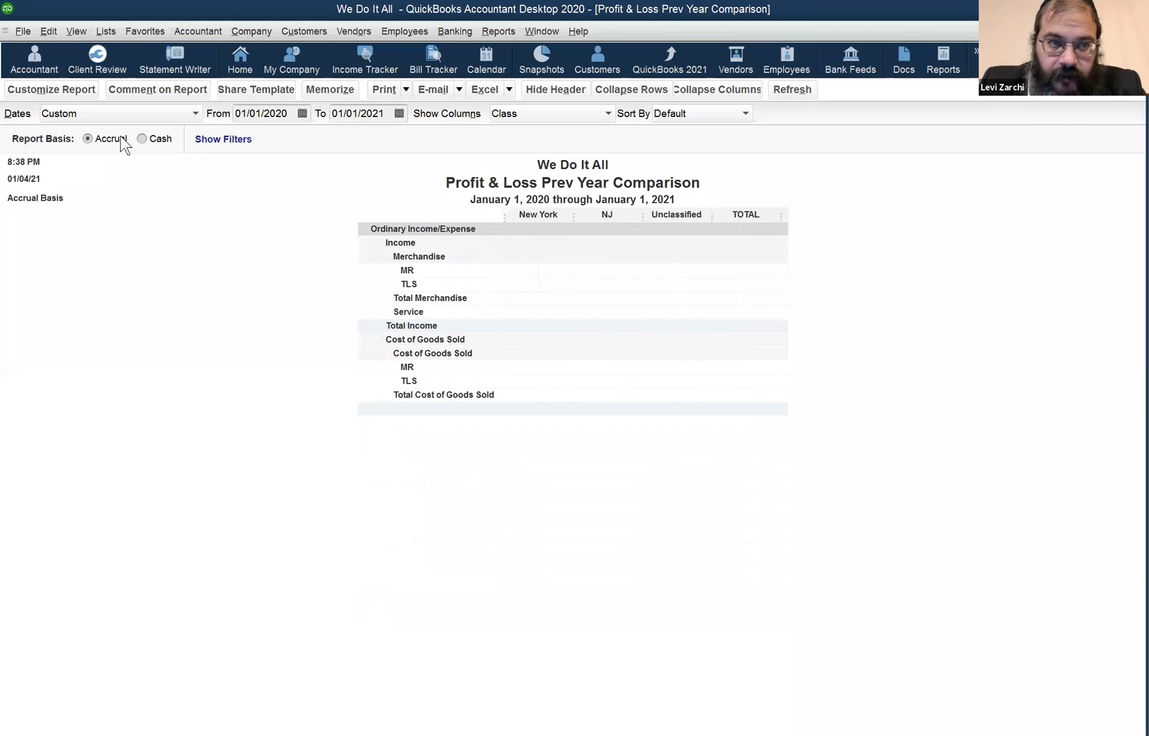
Check the Statement of Cash Flows again, and set the Profit & Loss Prev Year Comparison's date range to Last Fiscal Year.
click(528, 32)
click(568, 146)
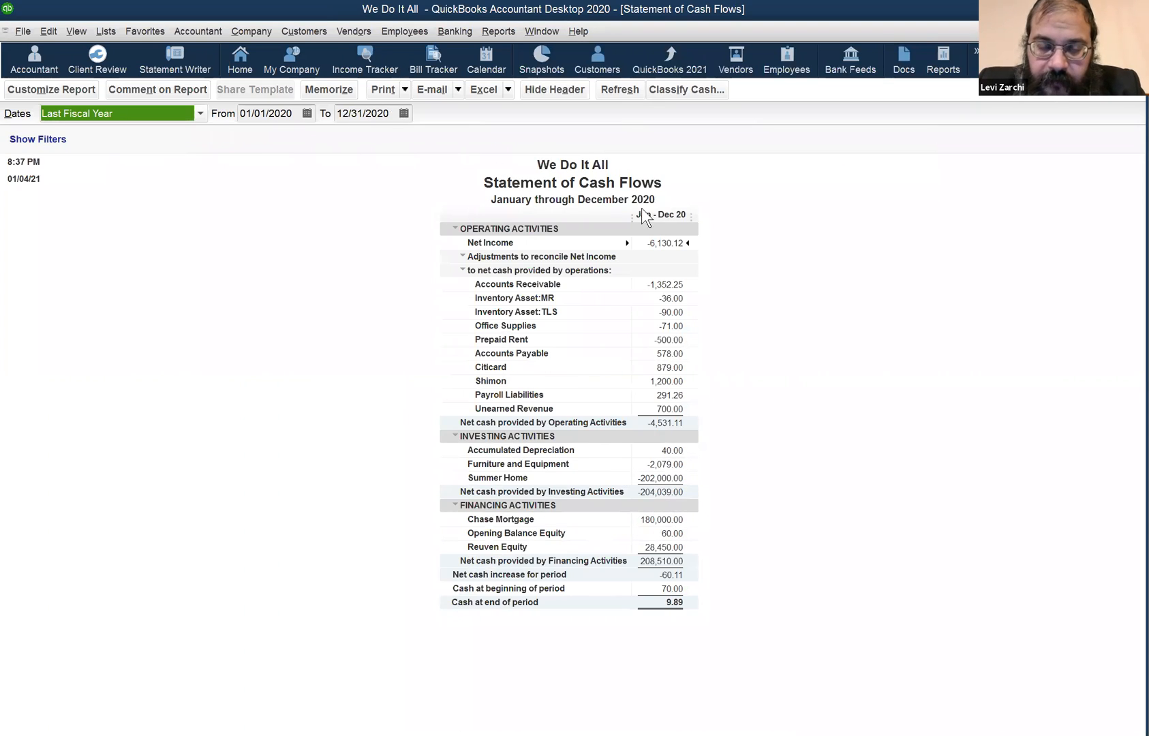
click(535, 28)
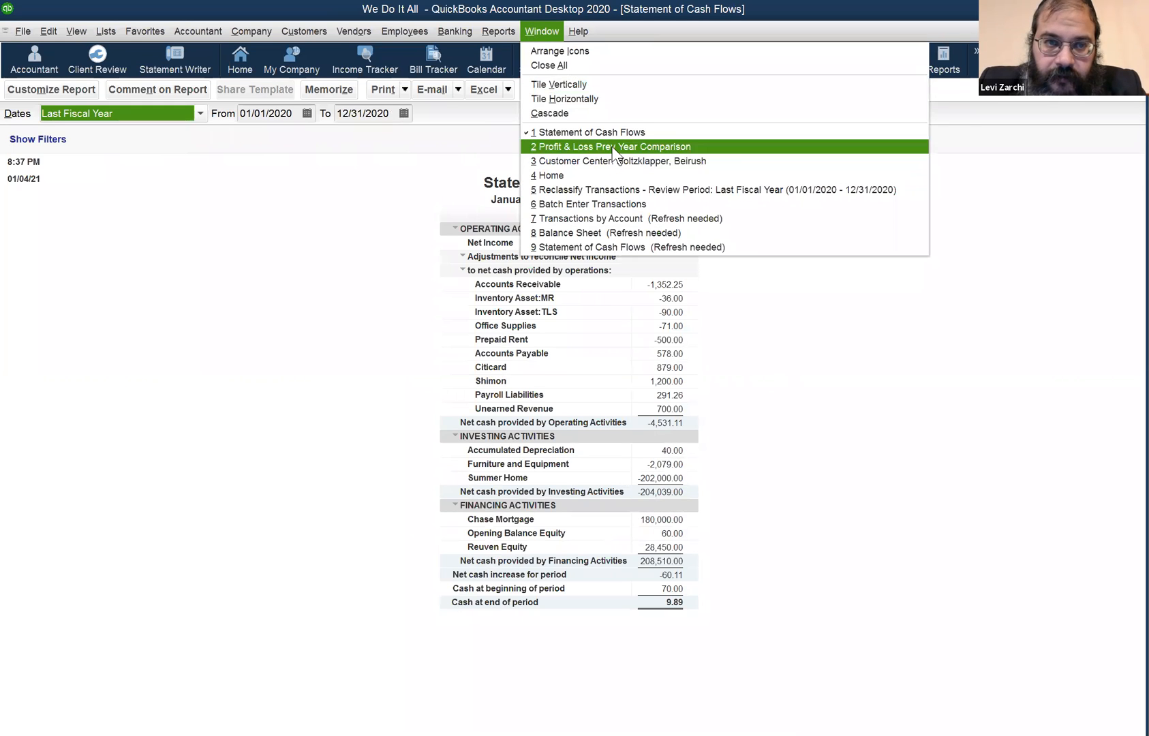
click(611, 146)
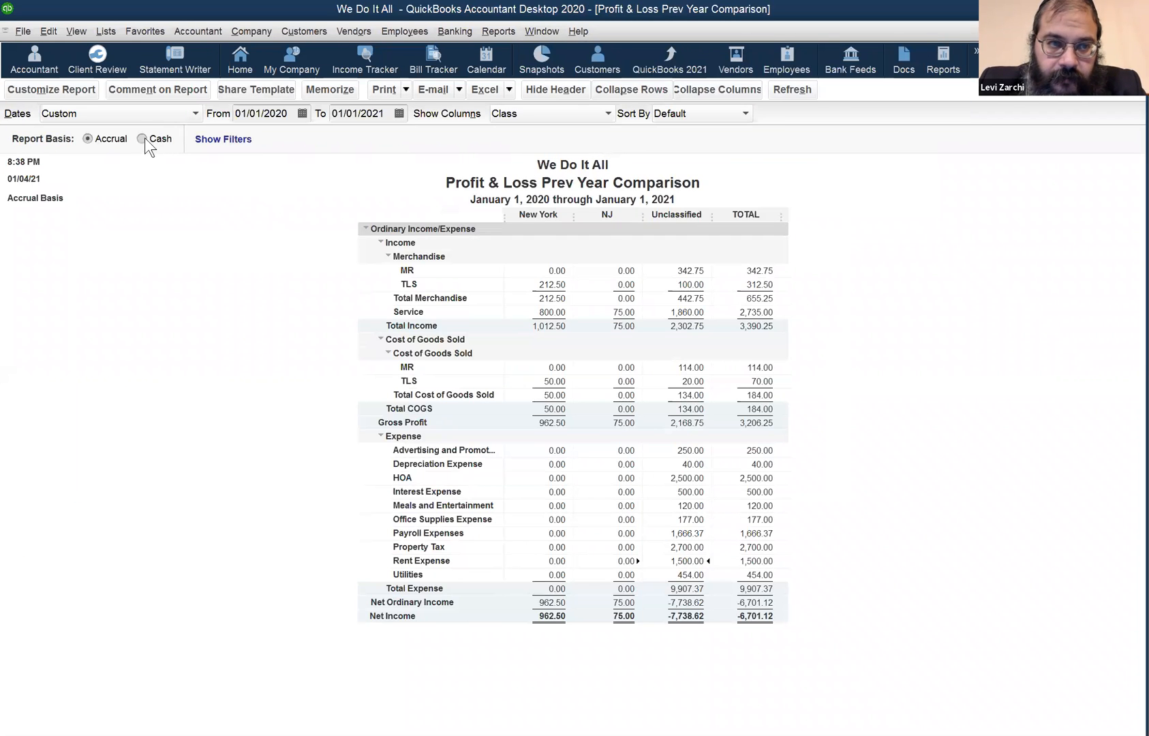
click(133, 111)
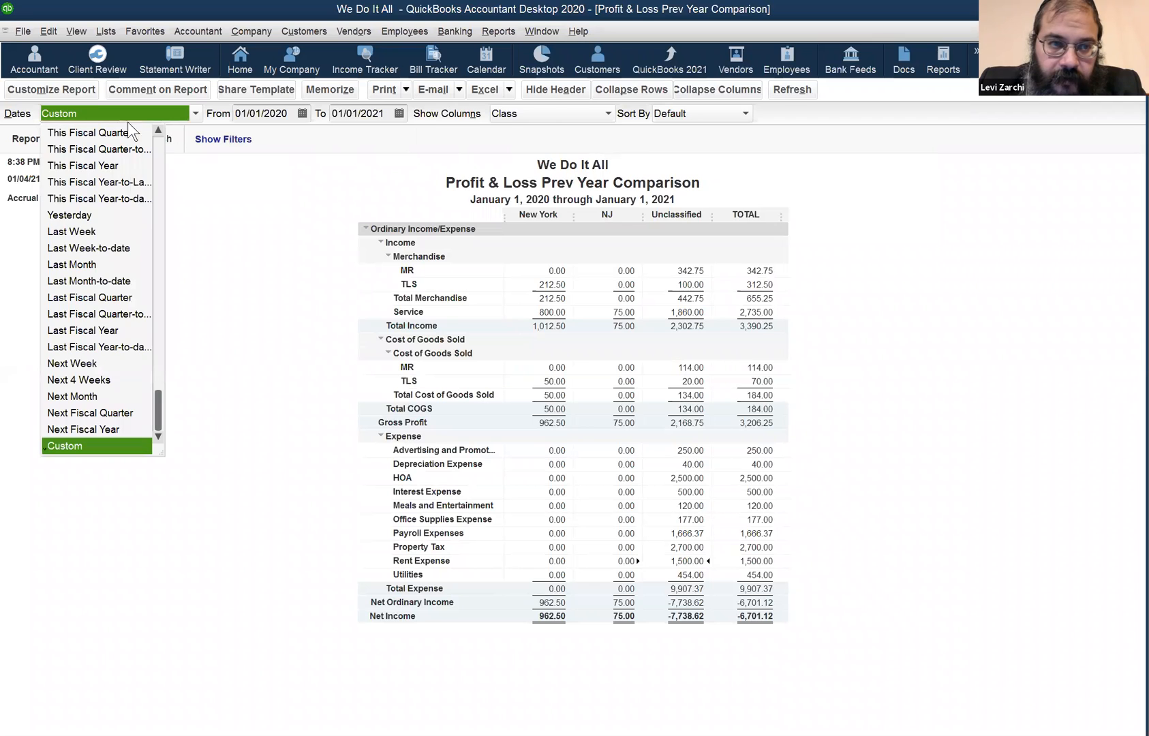
click(128, 327)
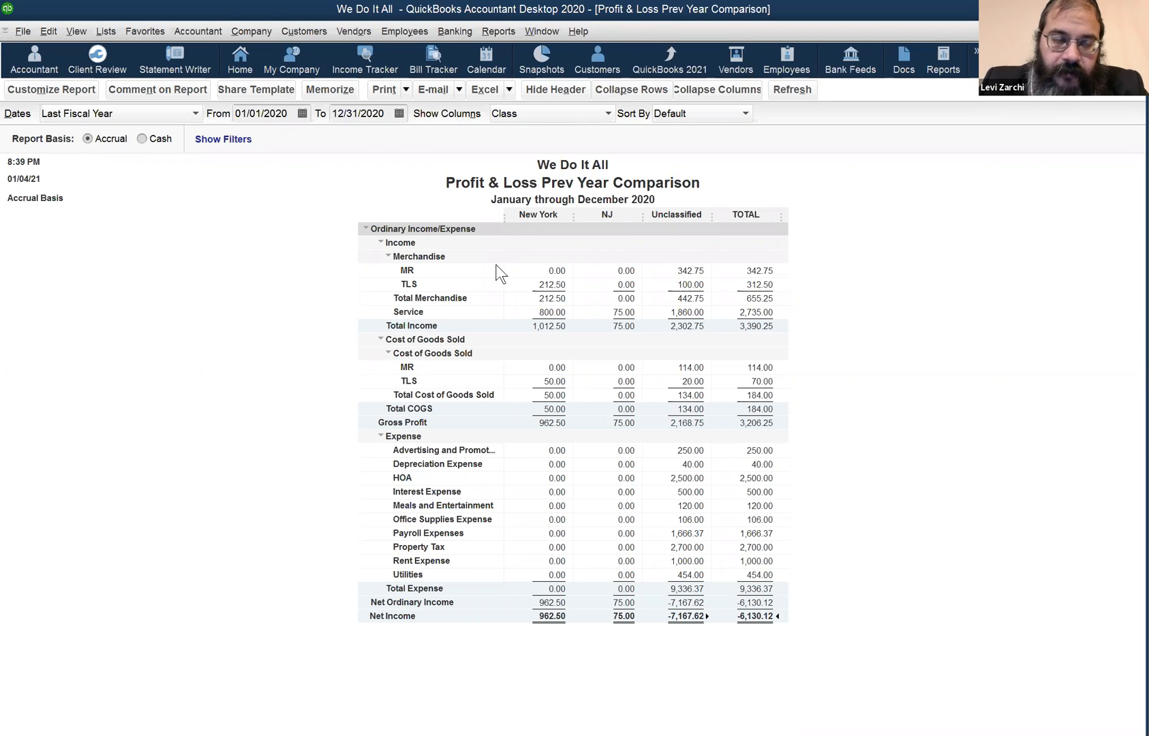
Compare the Profit & Loss Prev Year Comparison on cash and accrual basis, and switch to the Balance Sheet without refreshing it.
click(143, 138)
click(115, 142)
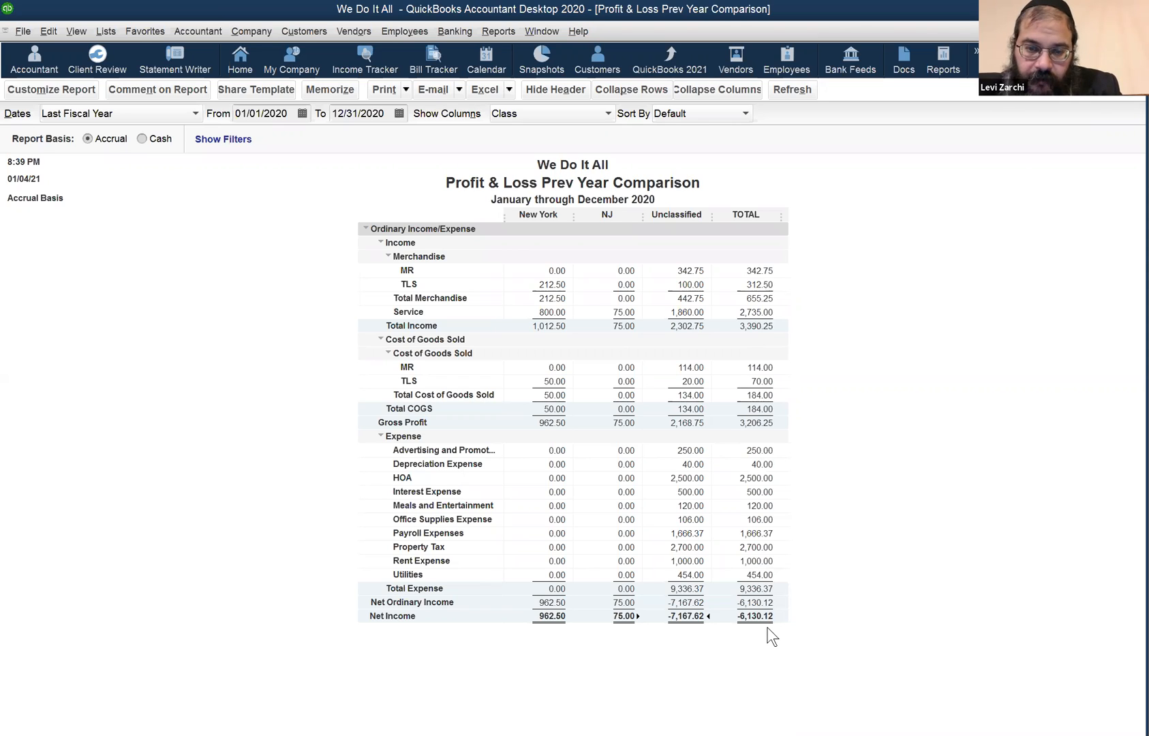
click(539, 32)
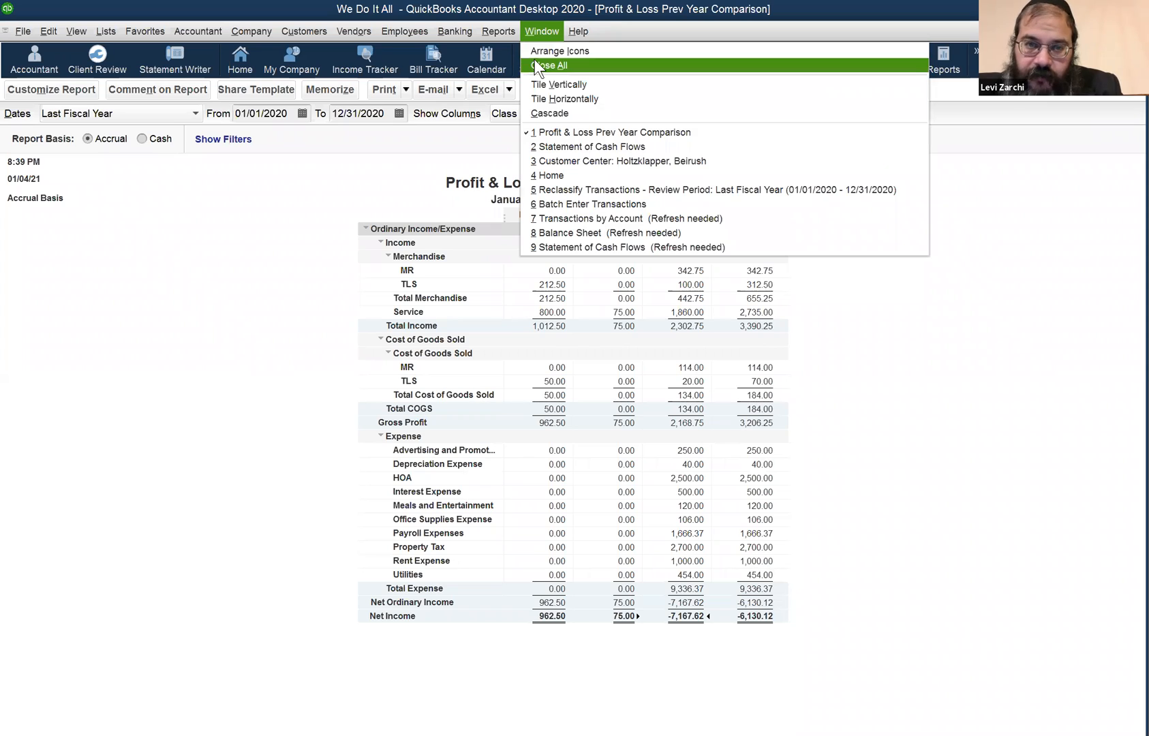
click(600, 237)
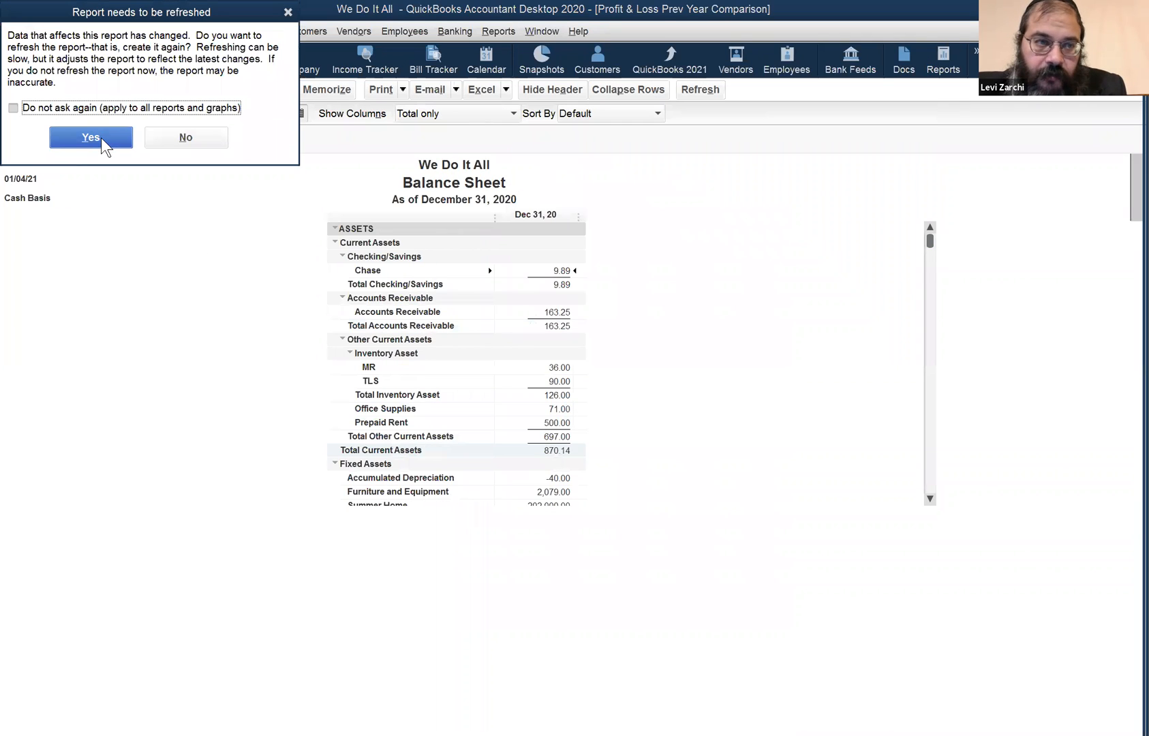
click(186, 138)
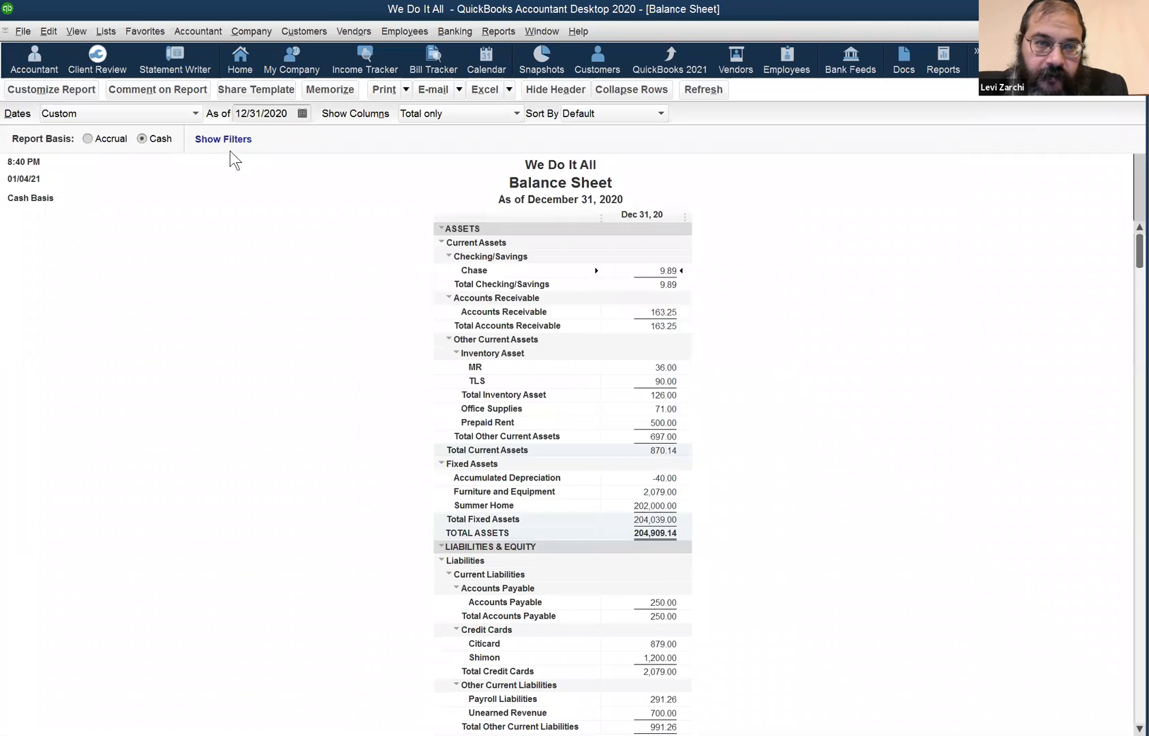
Review the Balance Sheet down to its equity section and set the report basis to Accrual.
scroll(409, 318, down, 1)
scroll(327, 361, down, 3)
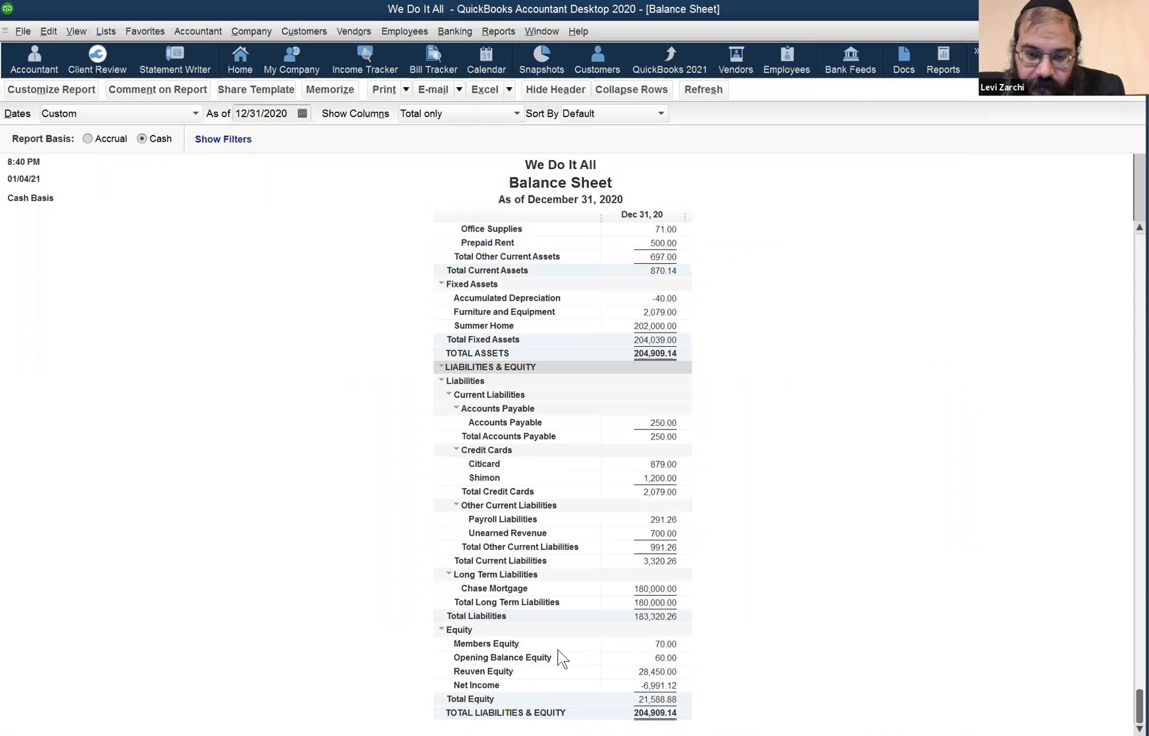
click(114, 139)
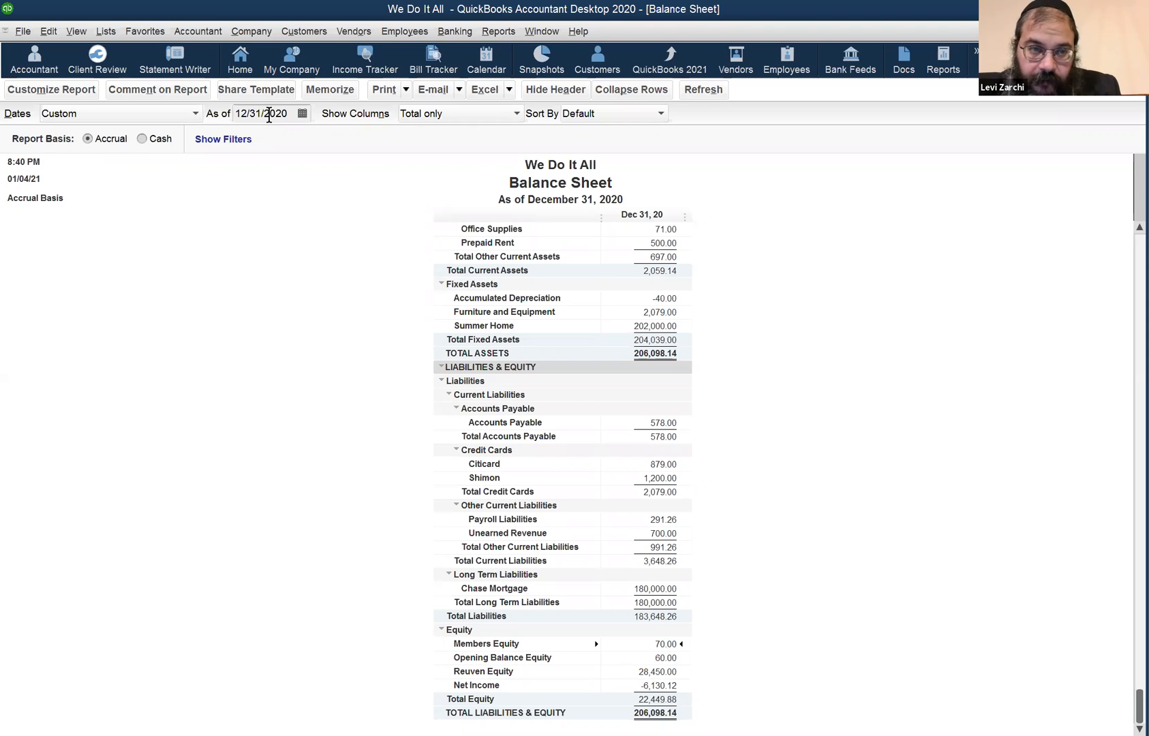
Set the Balance Sheet's as-of date to 01/01/2021 and check the Members Equity line.
click(269, 114)
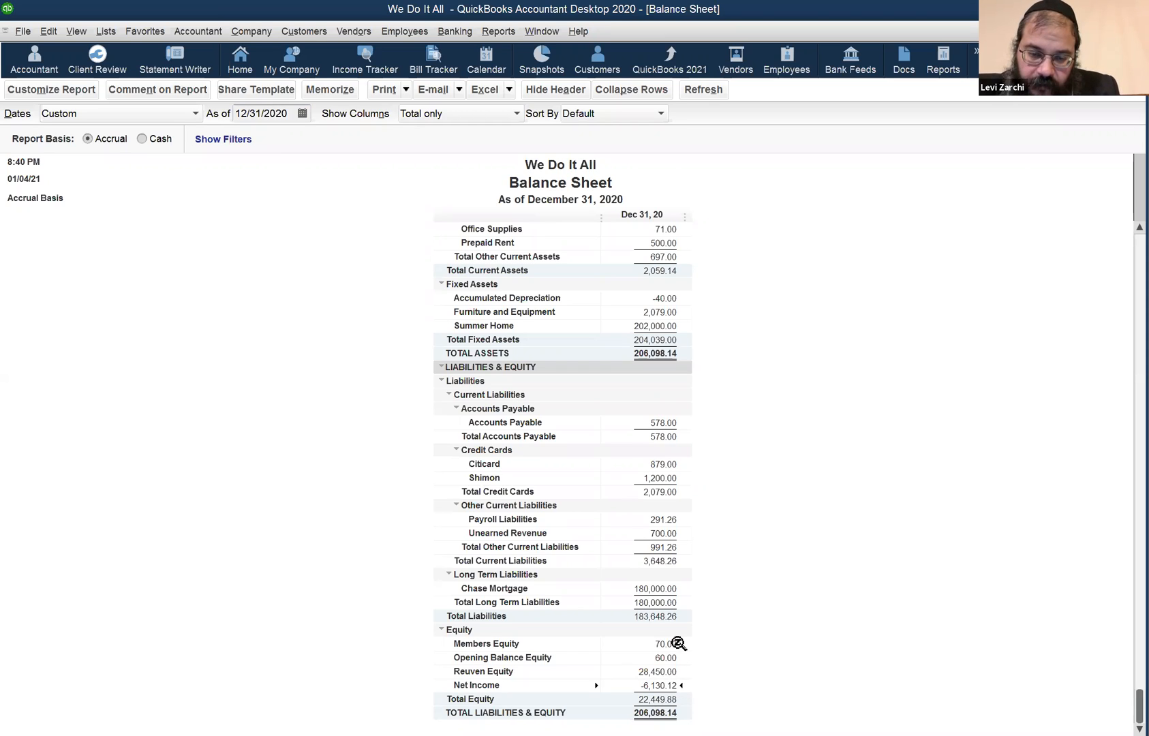
click(250, 116)
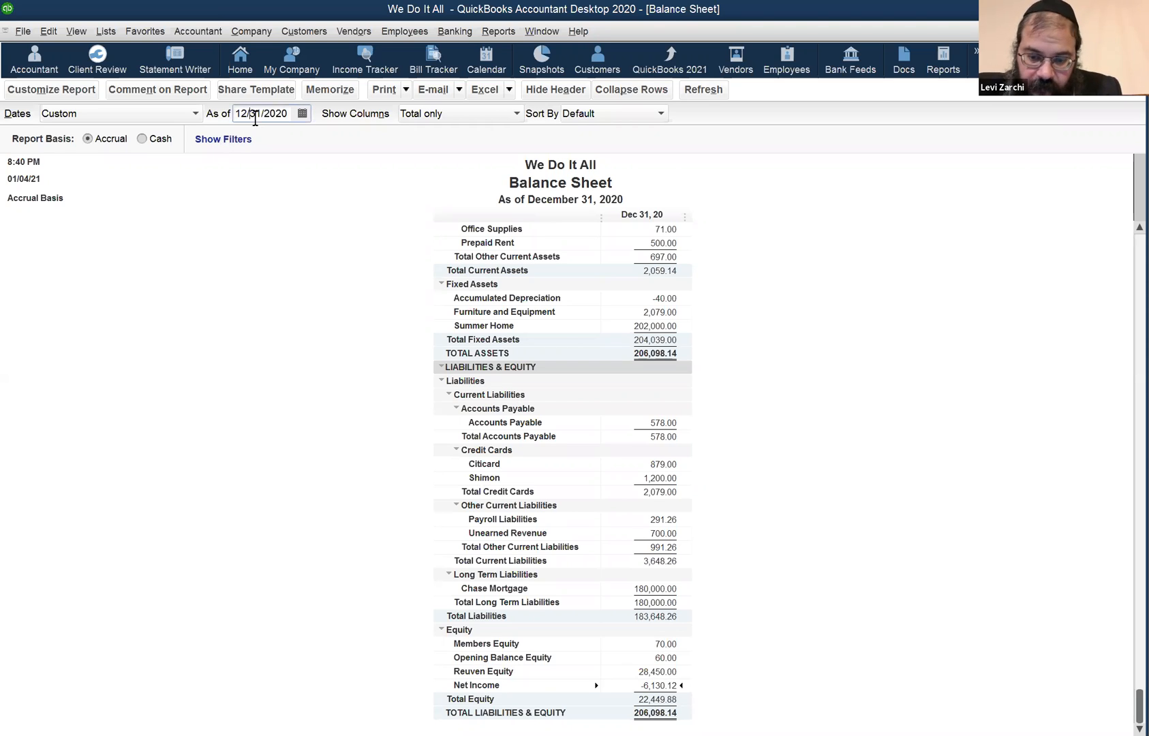
key(plus)
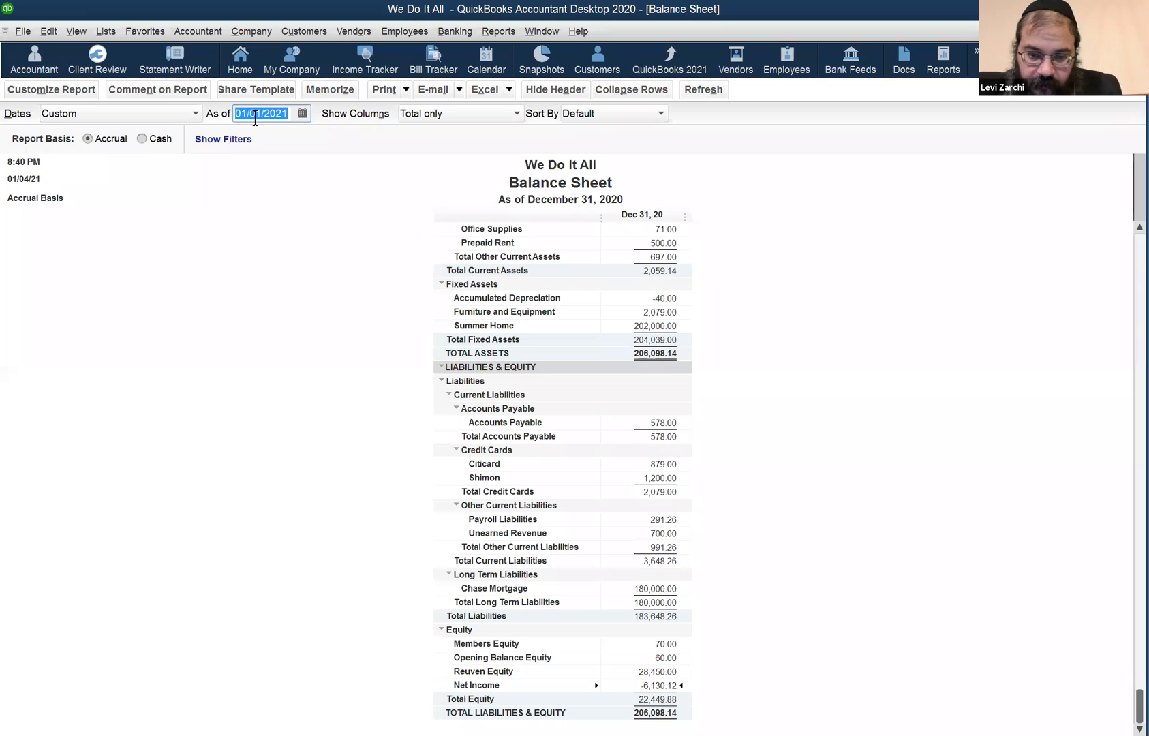
key(Tab)
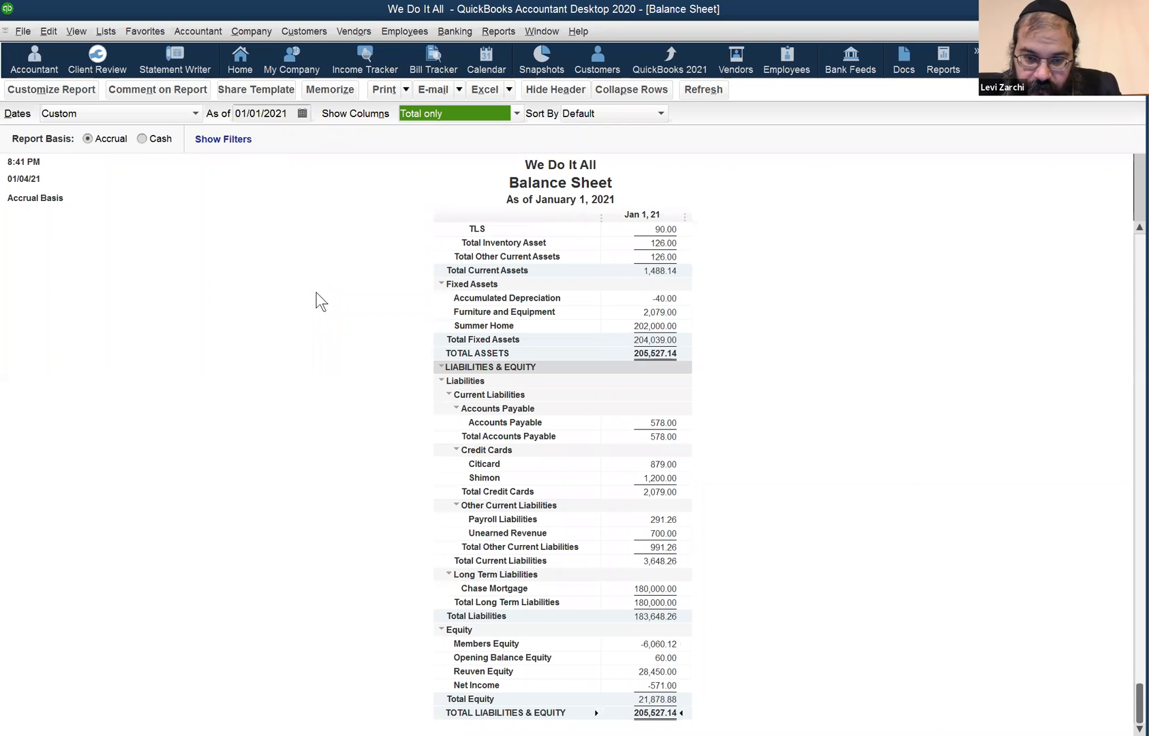
click(658, 645)
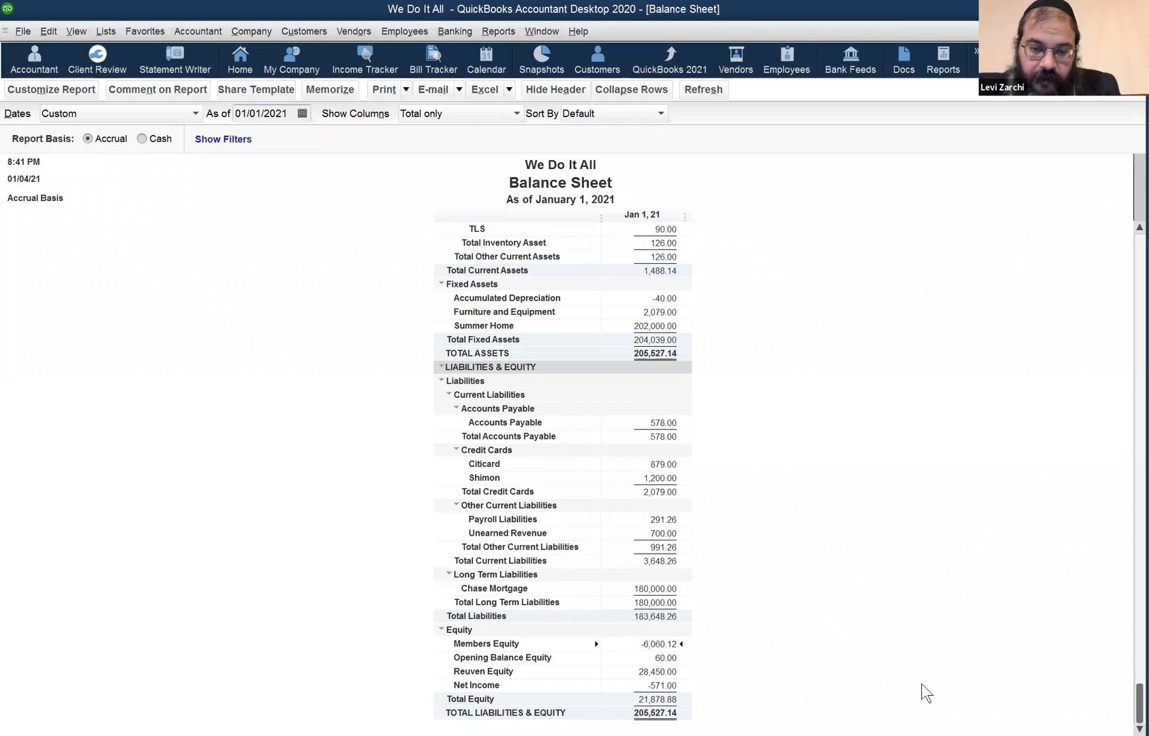
Set the Balance Sheet's as-of date back to 12/31/2020 and check the equity and Net Income lines.
click(270, 116)
key(minus)
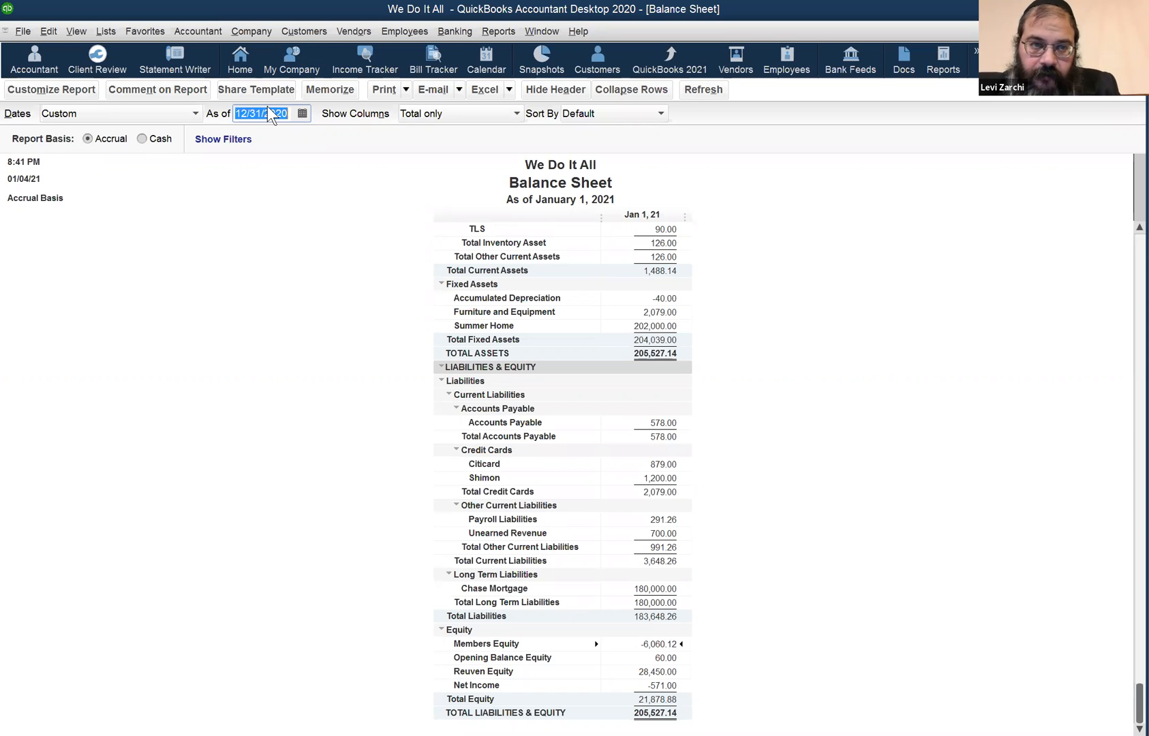
key(Tab)
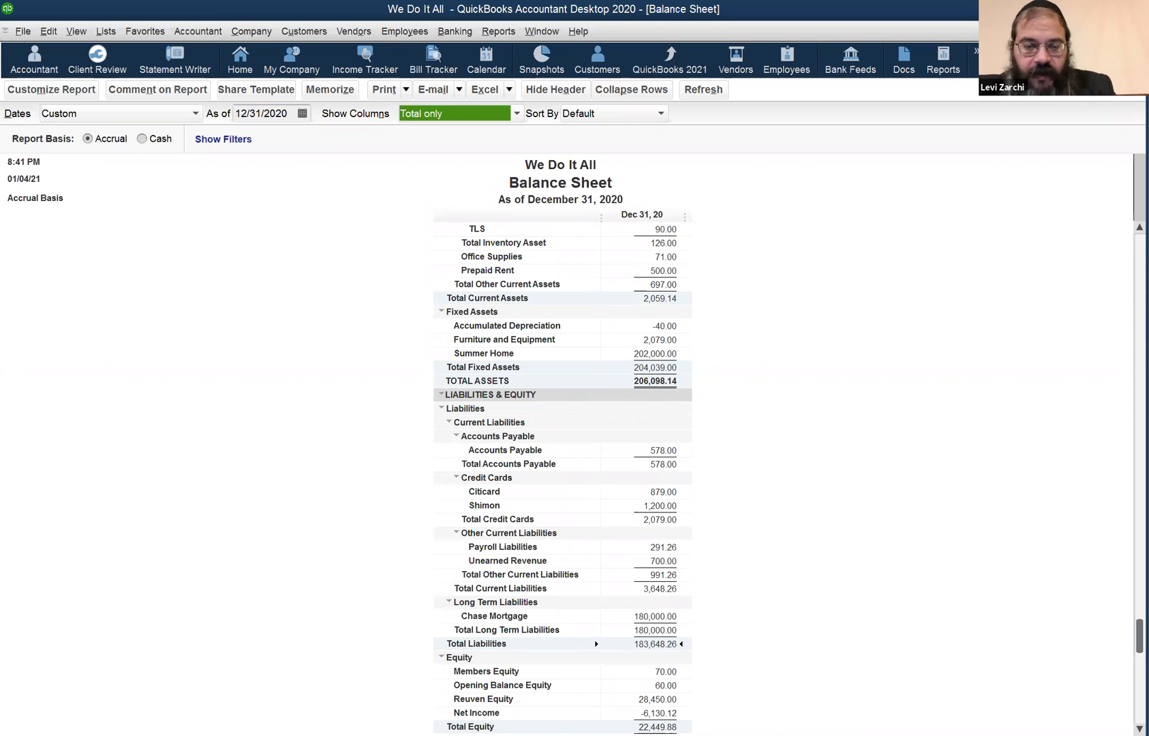
click(367, 674)
scroll(409, 661, down, 1)
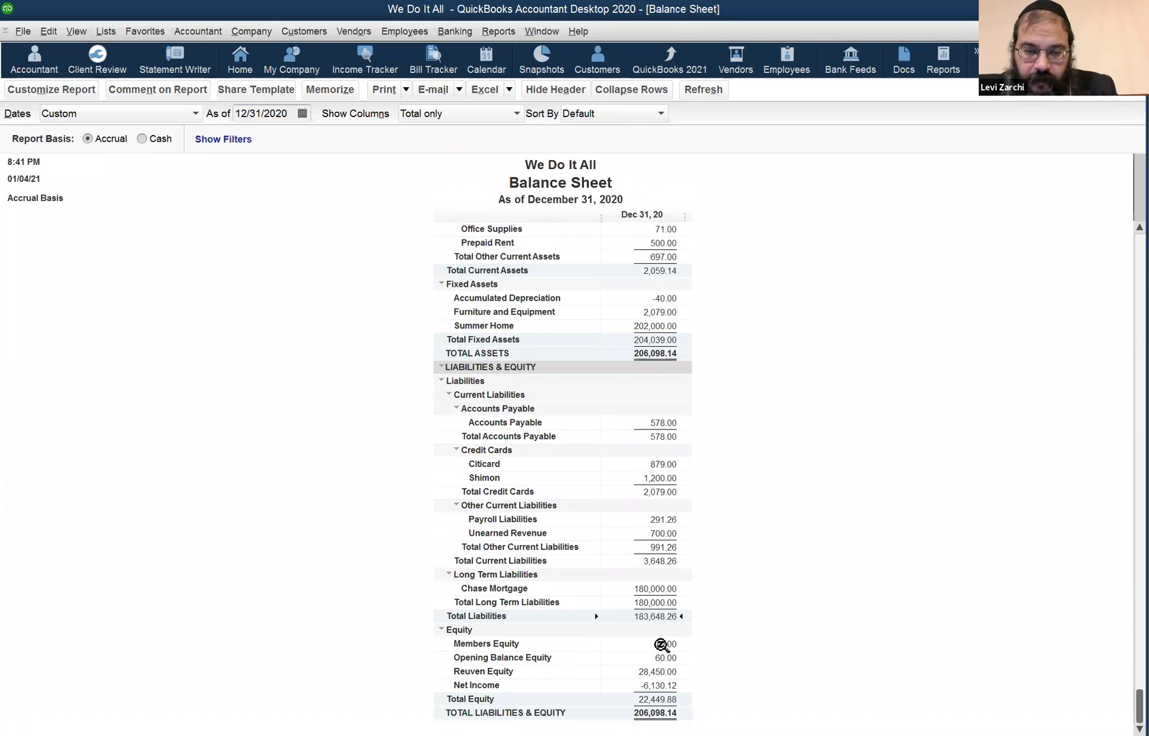
click(676, 685)
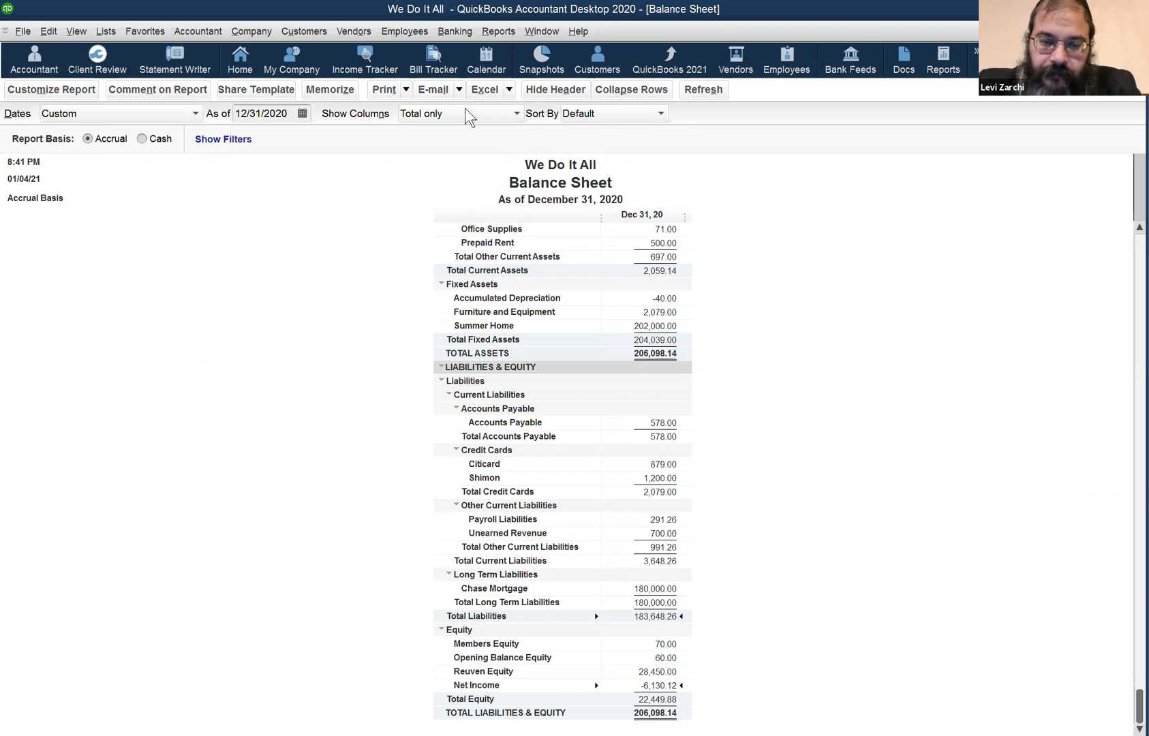
Switch to the Statement of Cash Flows for last fiscal year and examine its Net Income, Accounts Receivable and Accounts Payable lines.
click(556, 34)
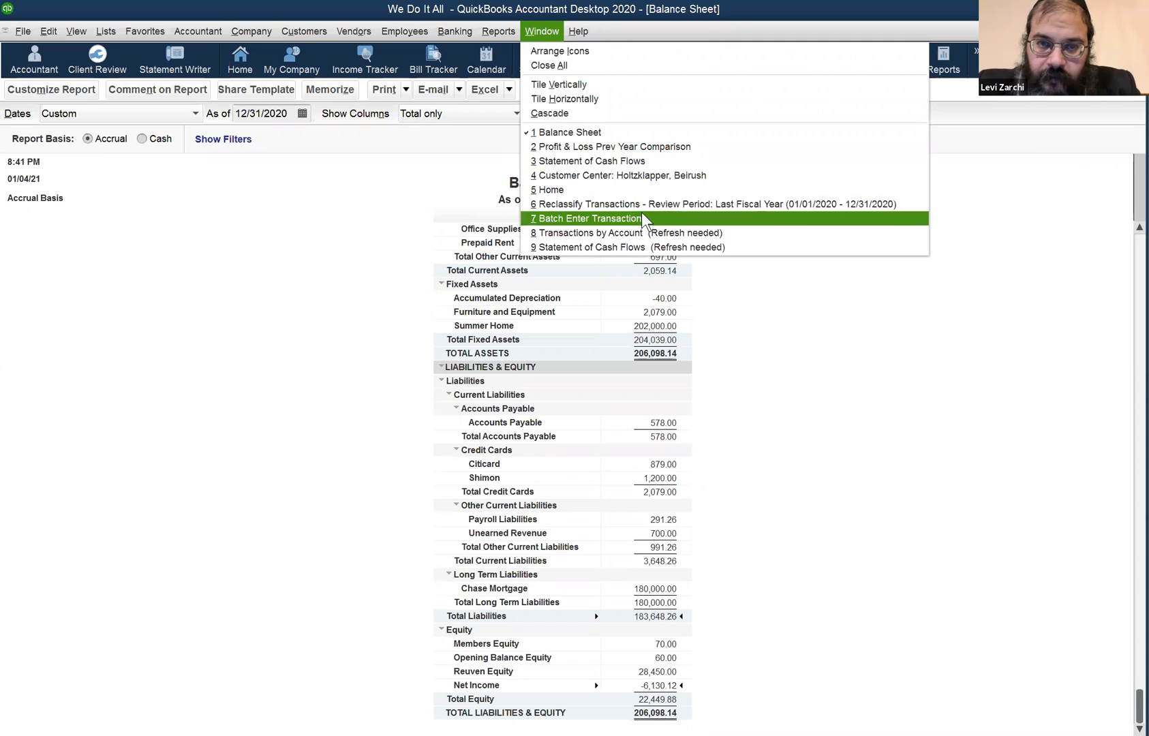
click(650, 163)
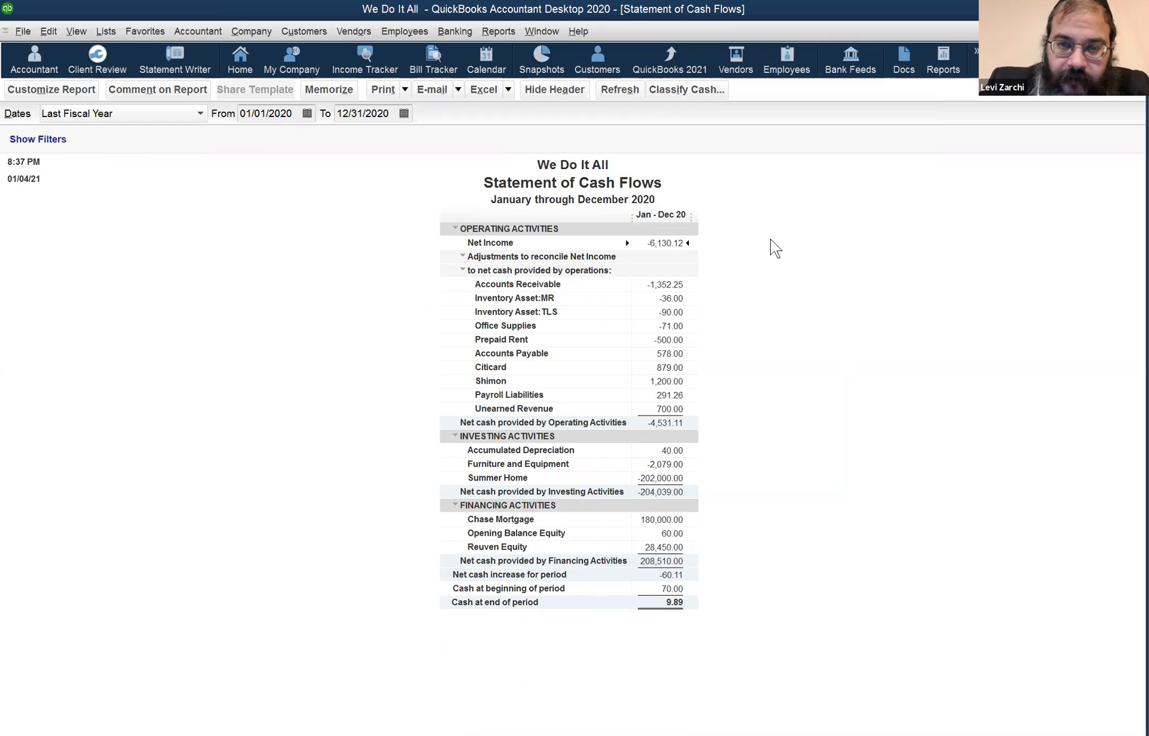
click(671, 284)
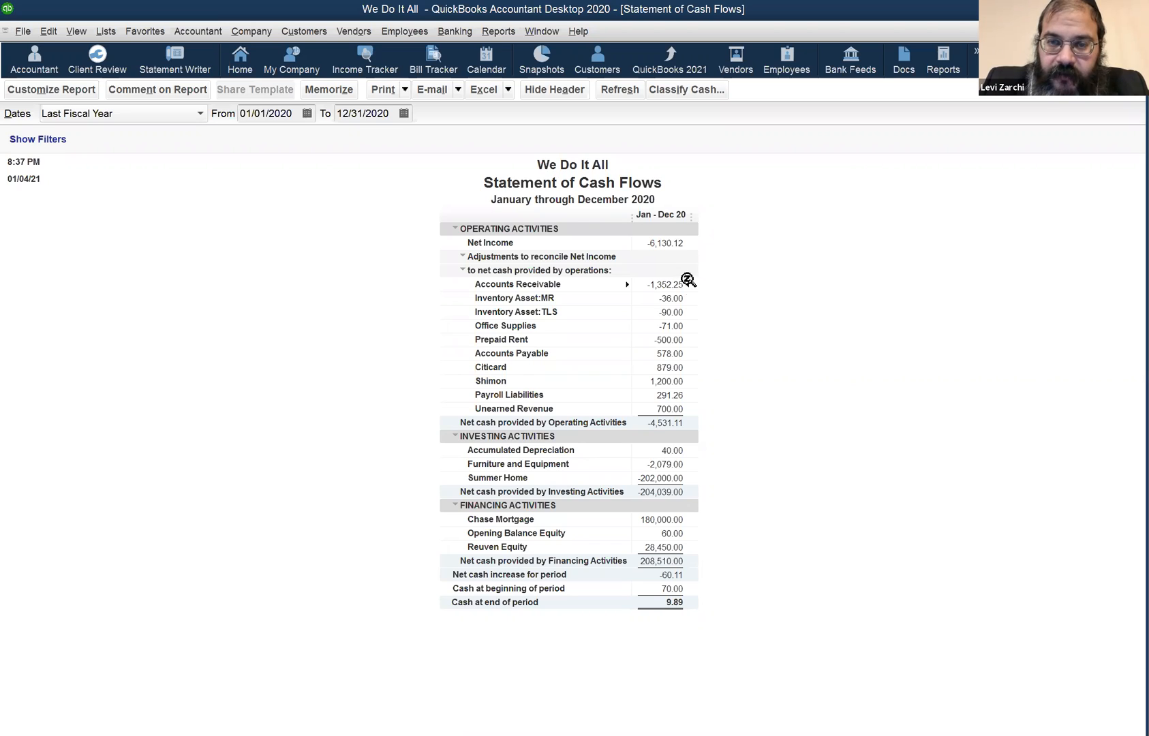
click(673, 243)
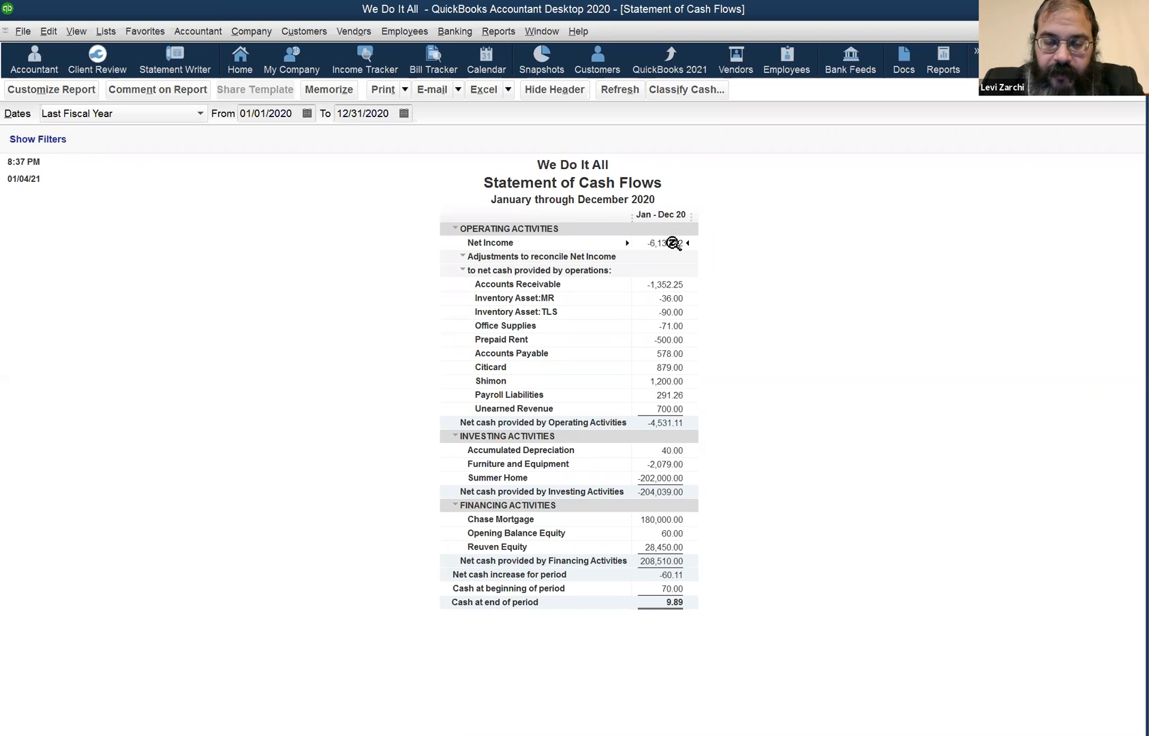
click(679, 282)
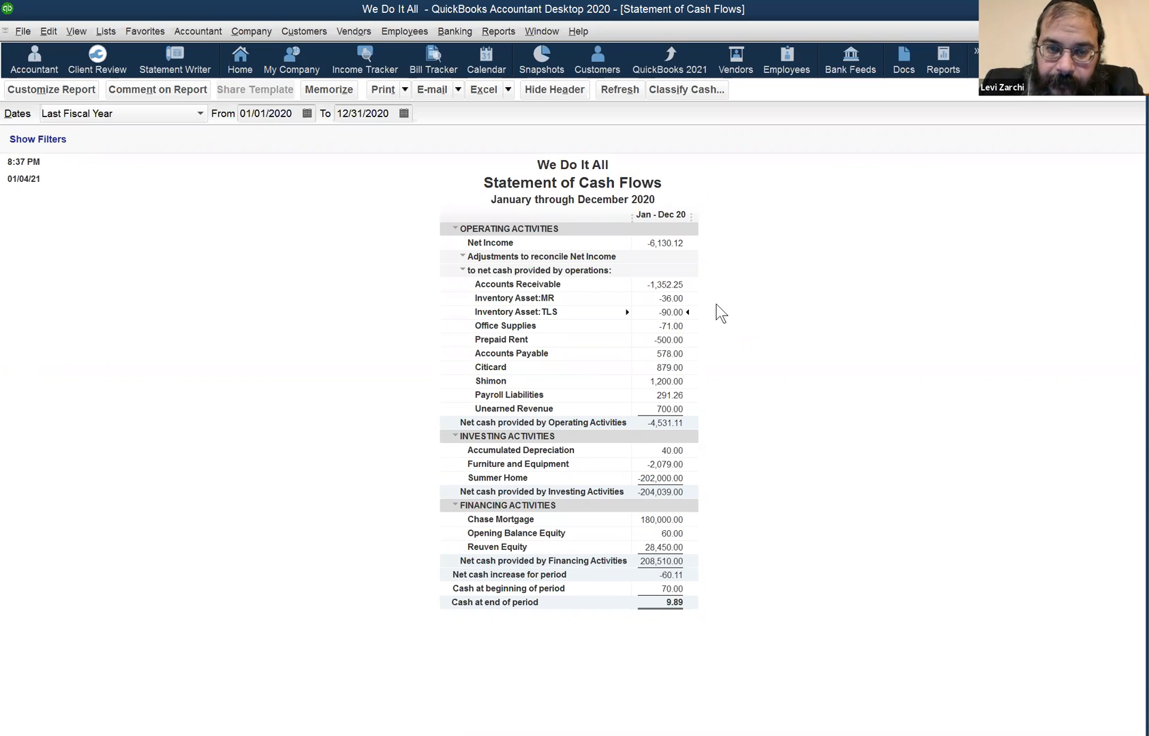
click(674, 354)
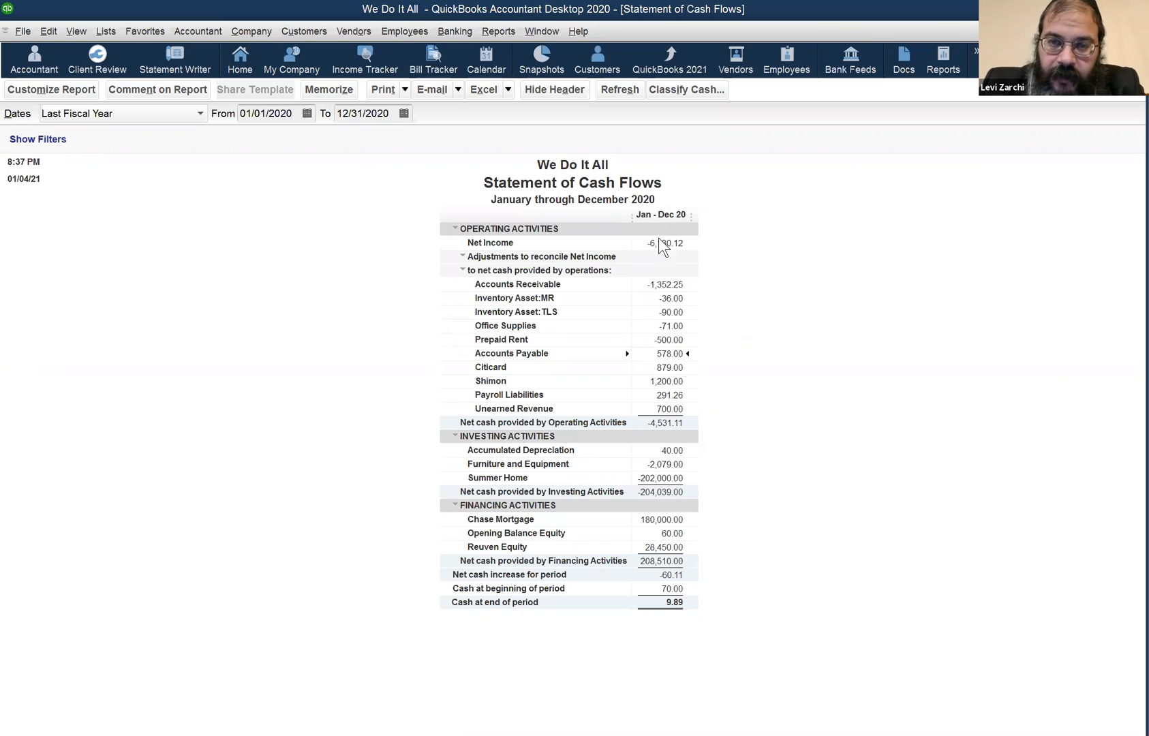
Open the transactions behind the Balance Sheet's Accounts Payable amount and set their start date to 01/01/2020.
click(532, 30)
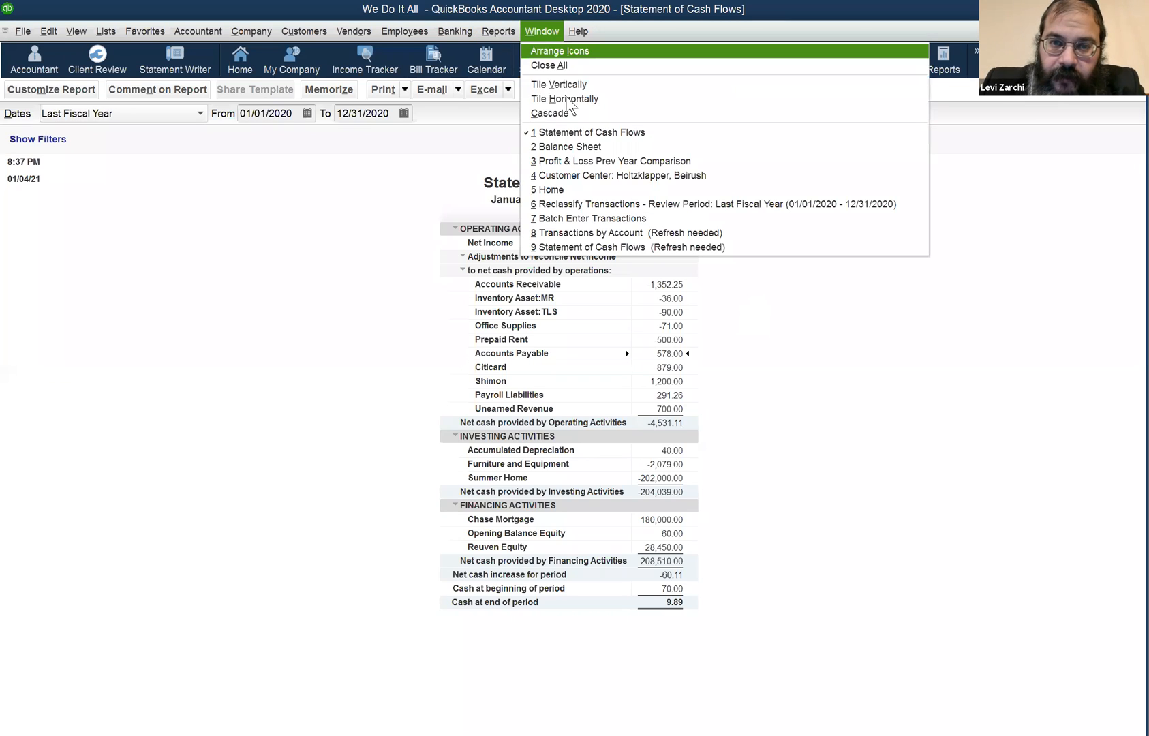
click(603, 145)
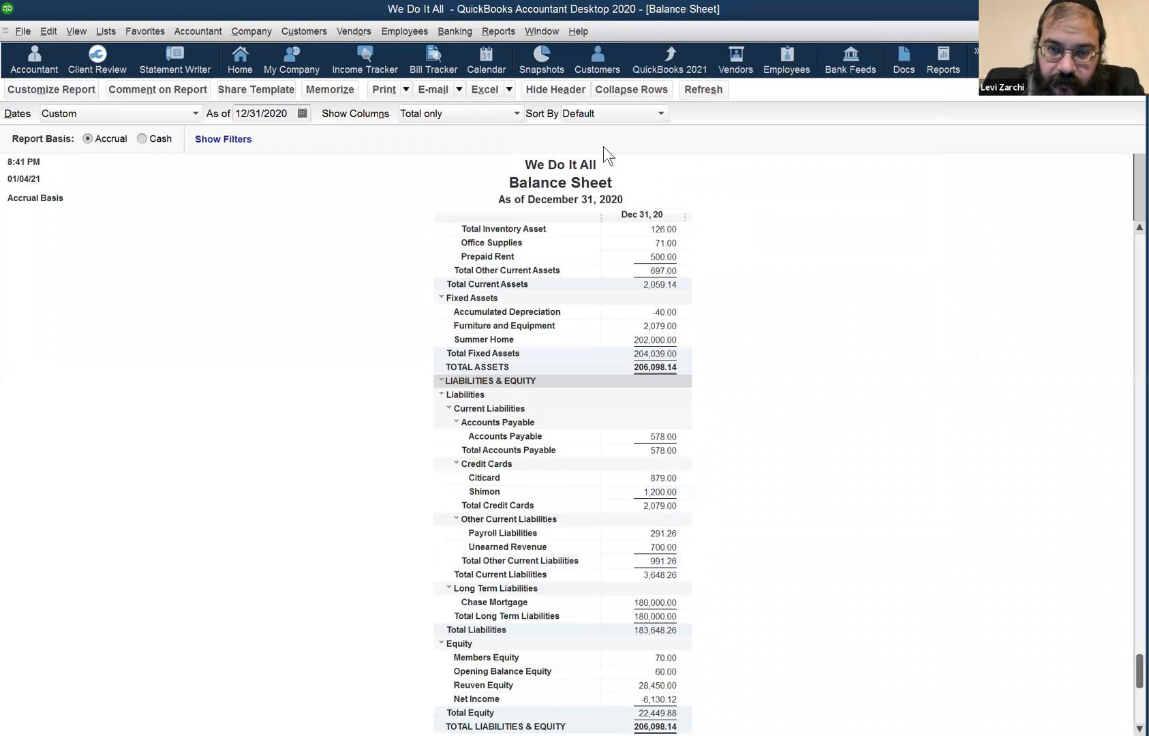
double_click(668, 439)
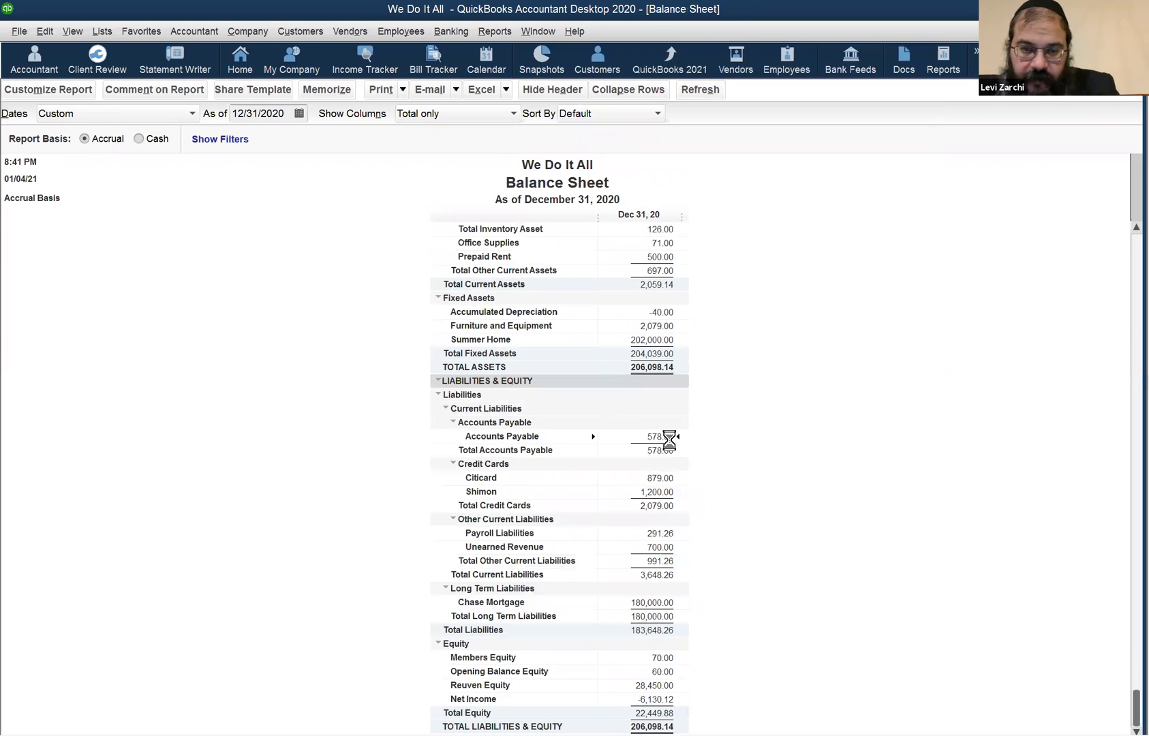
click(255, 113)
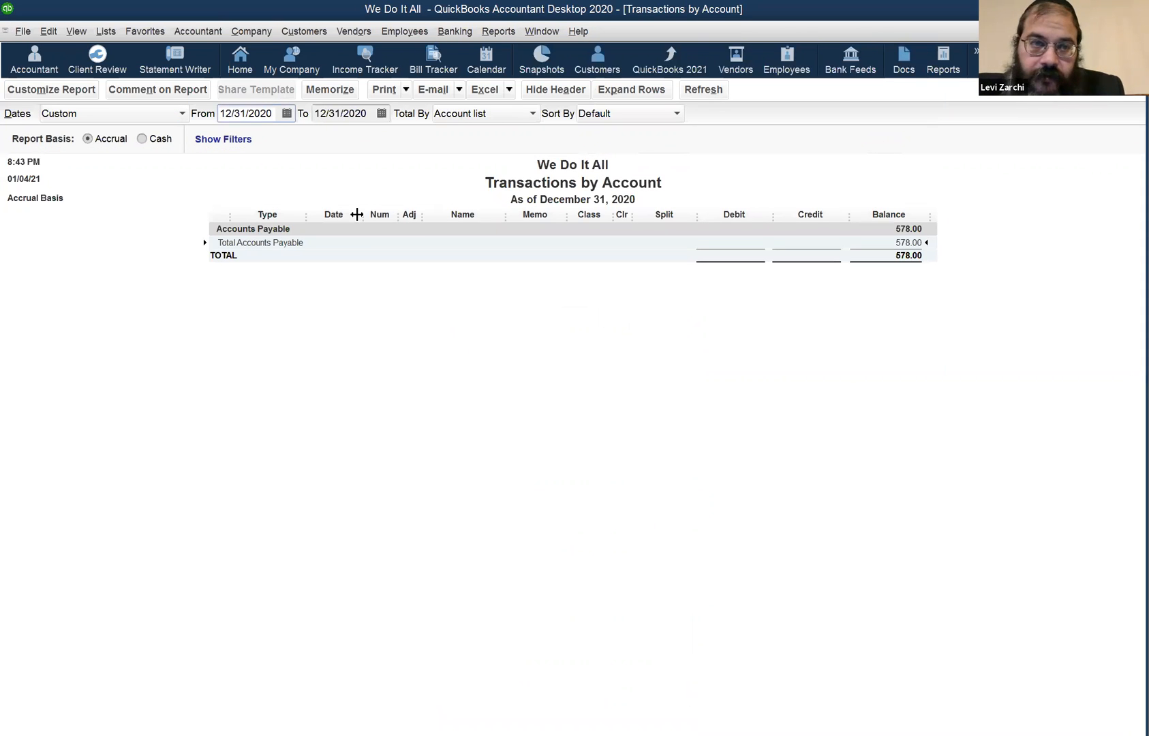
key(y)
key(Tab)
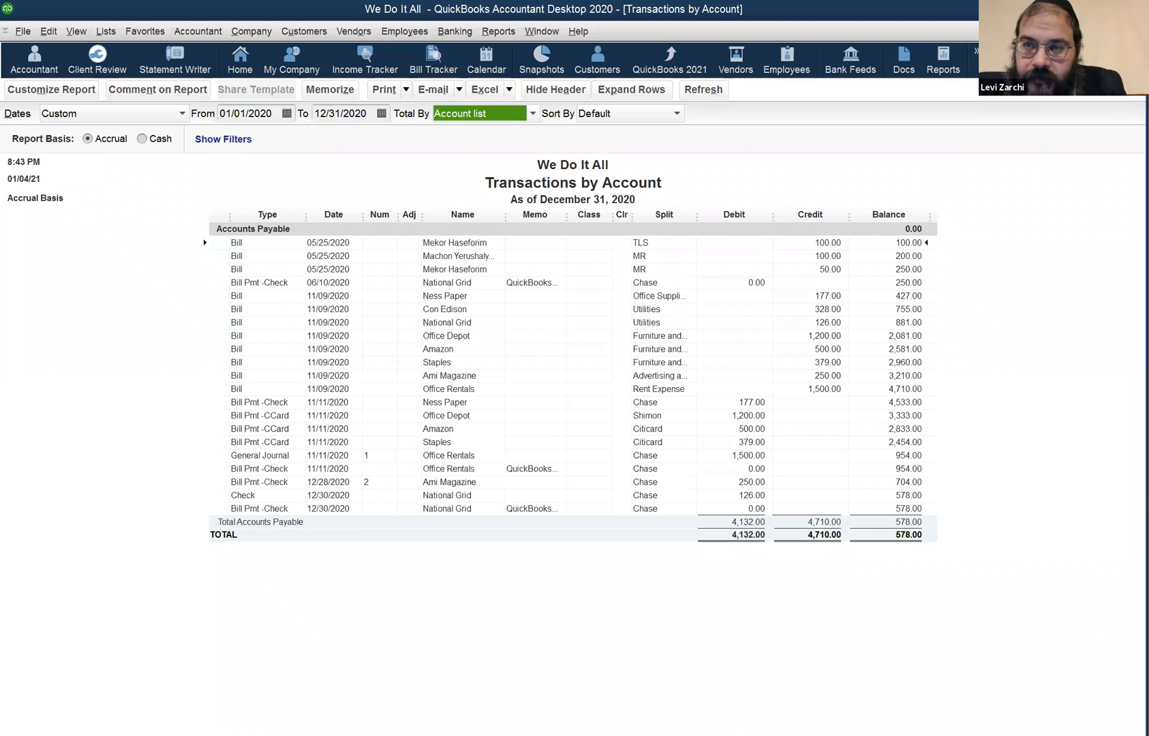
Close the Transactions by Account report without memorizing it, and open the Vendor Balance Summary report.
key(Escape)
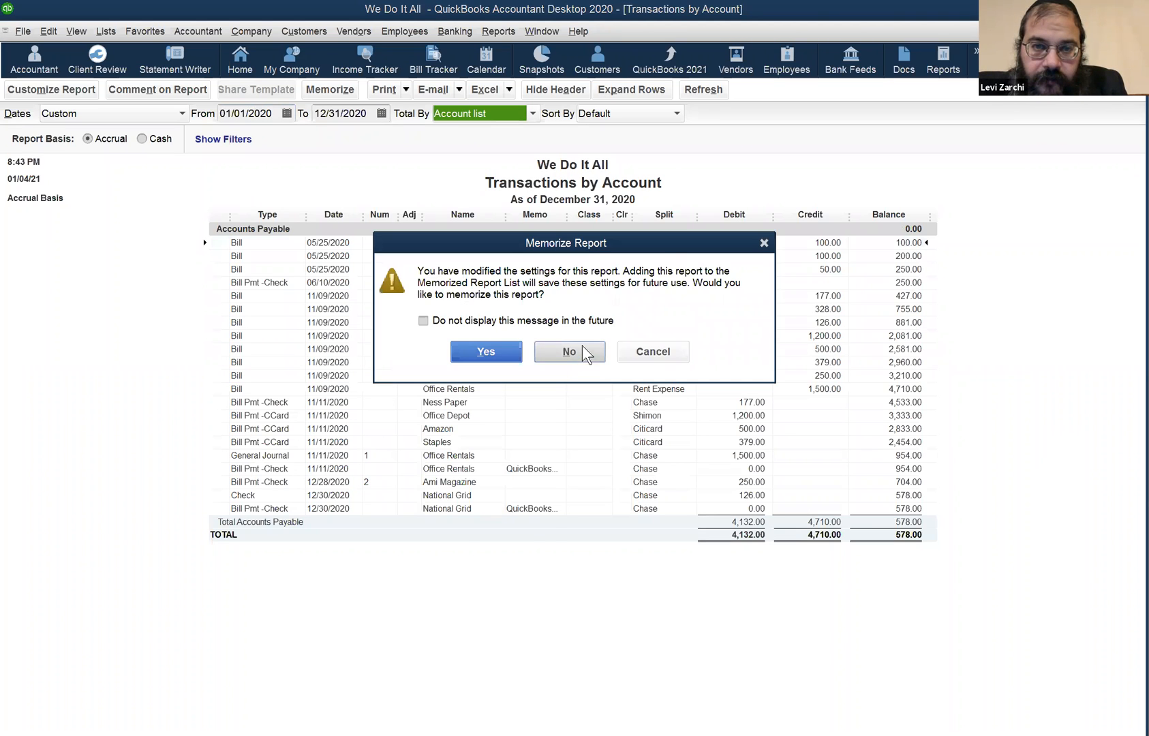
click(582, 346)
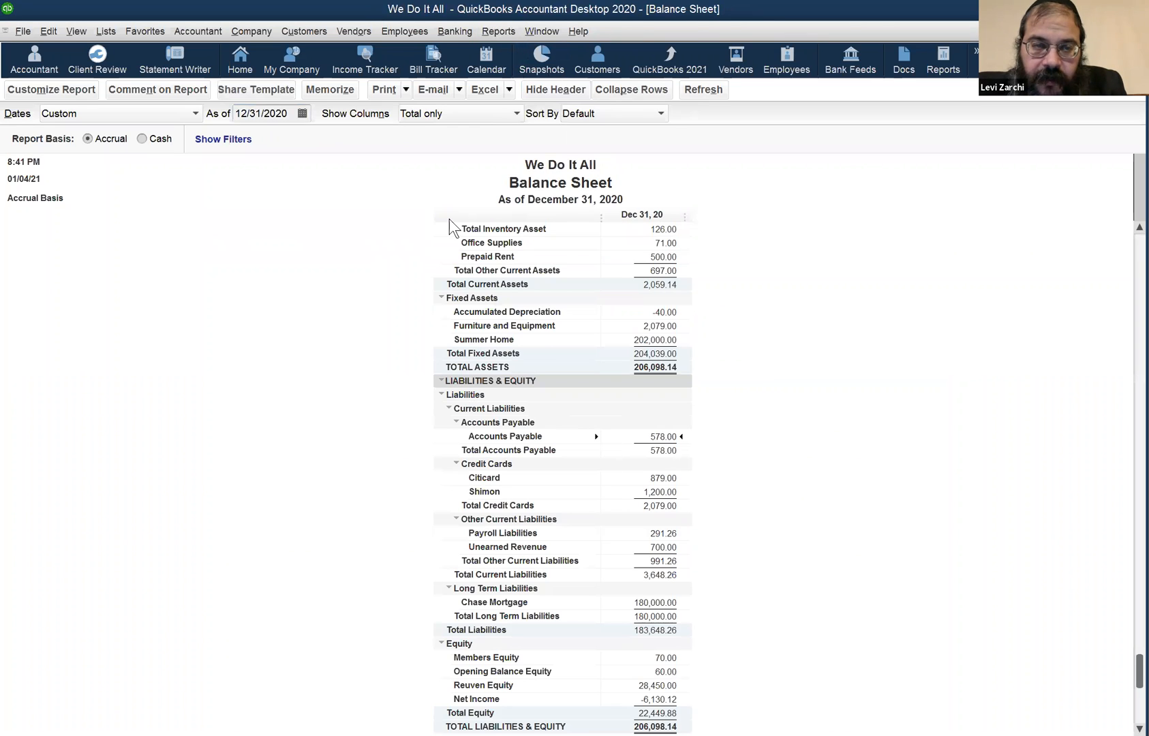
click(489, 31)
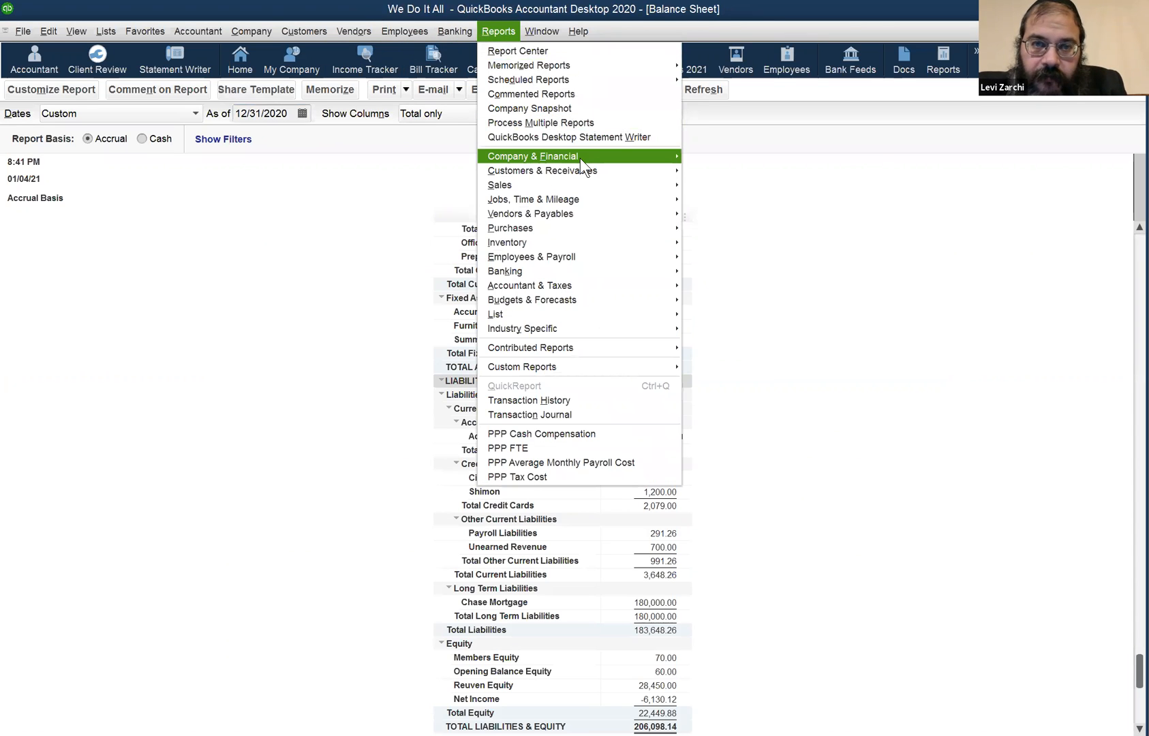
mouse_move(583, 158)
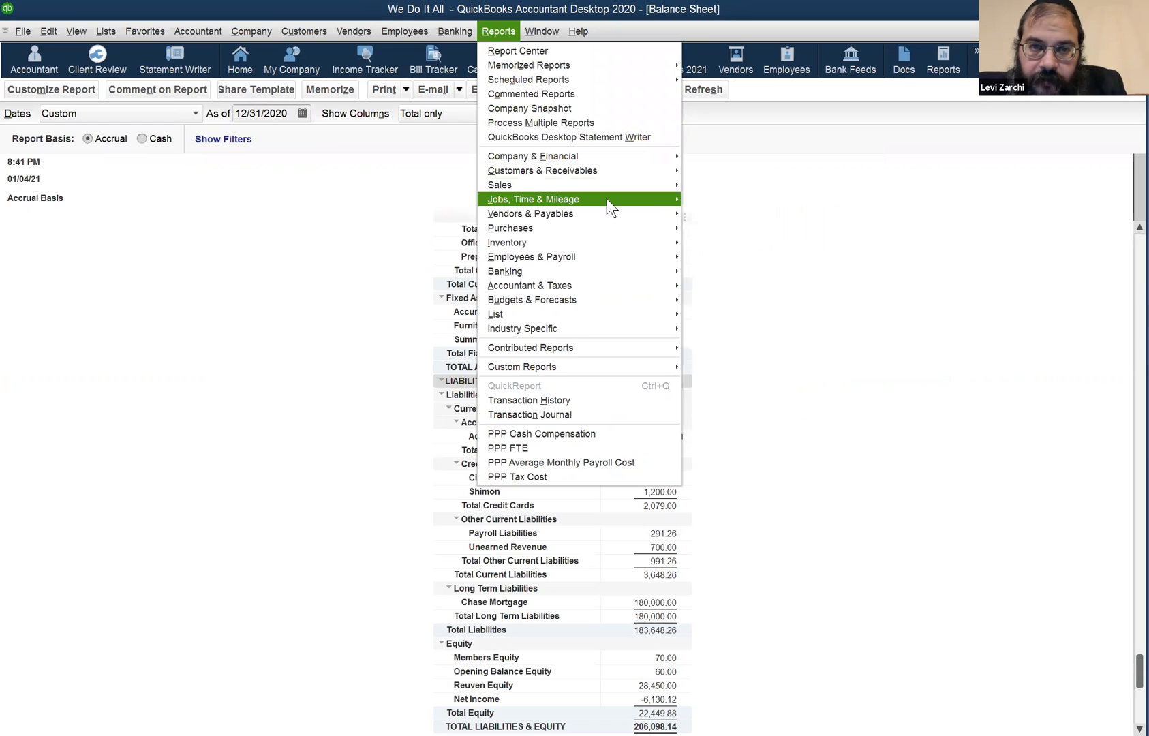
mouse_move(606, 198)
mouse_move(619, 237)
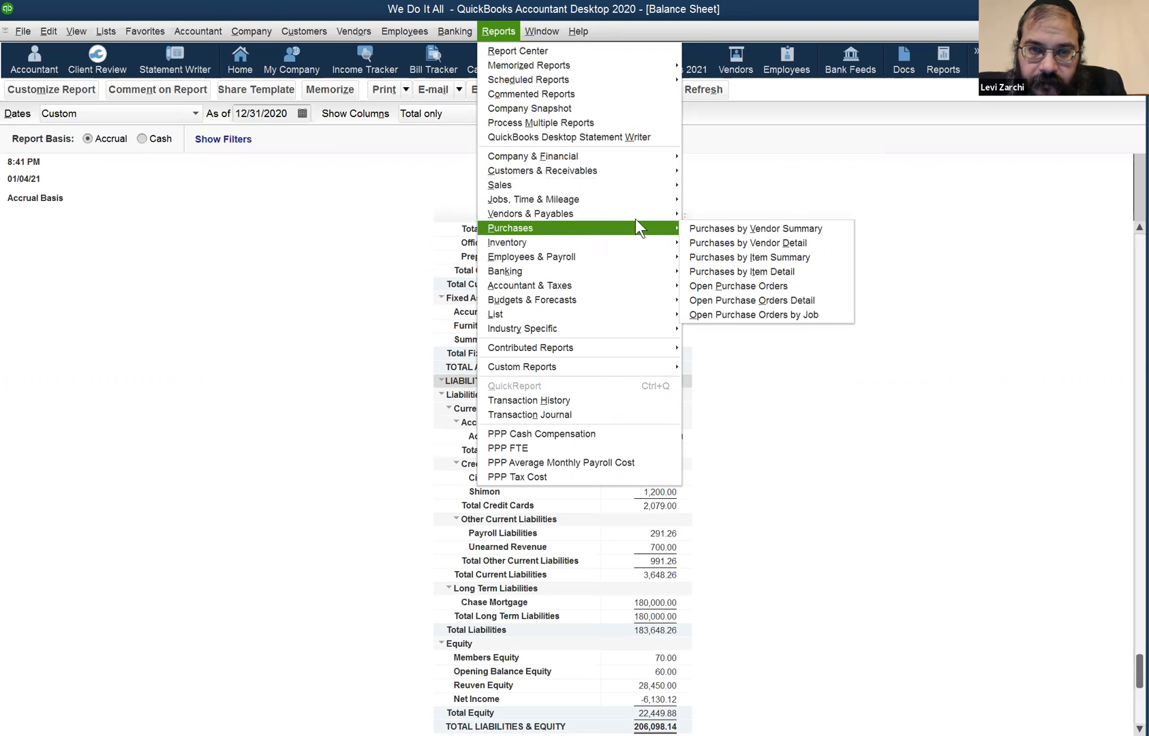
click(702, 243)
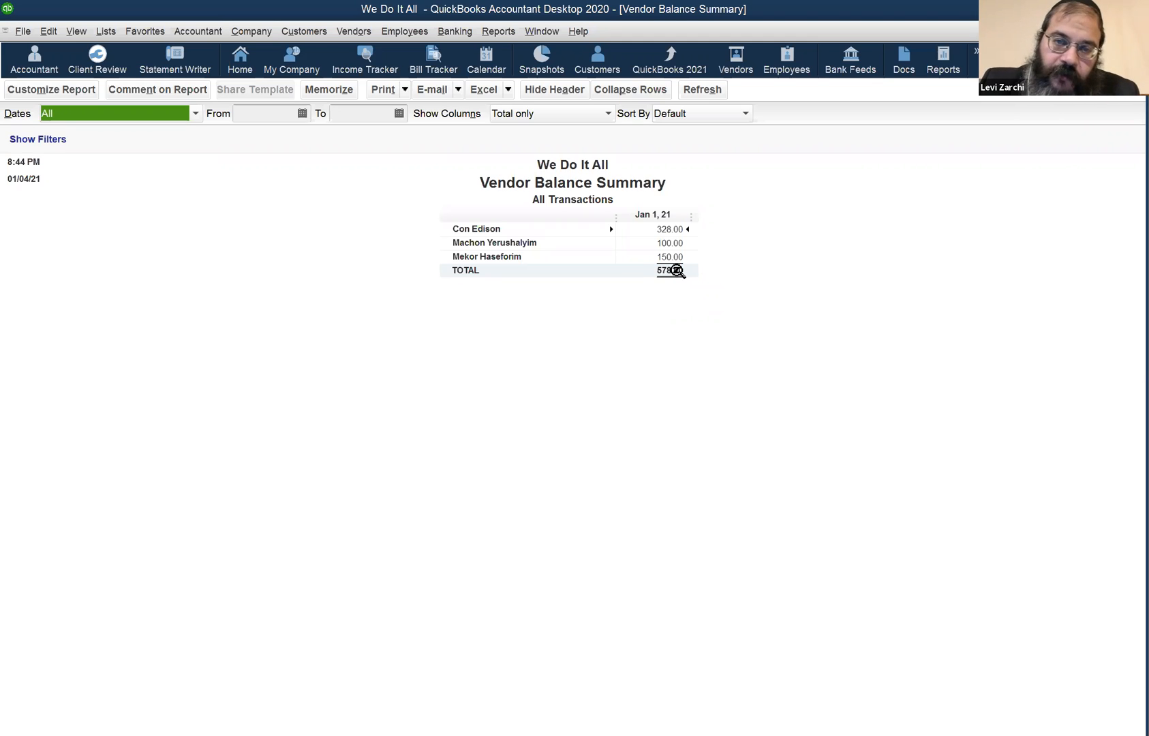
Return to the Statement of Cash Flows and examine the credit card adjustments, Net Income and investing activities.
click(545, 37)
click(591, 162)
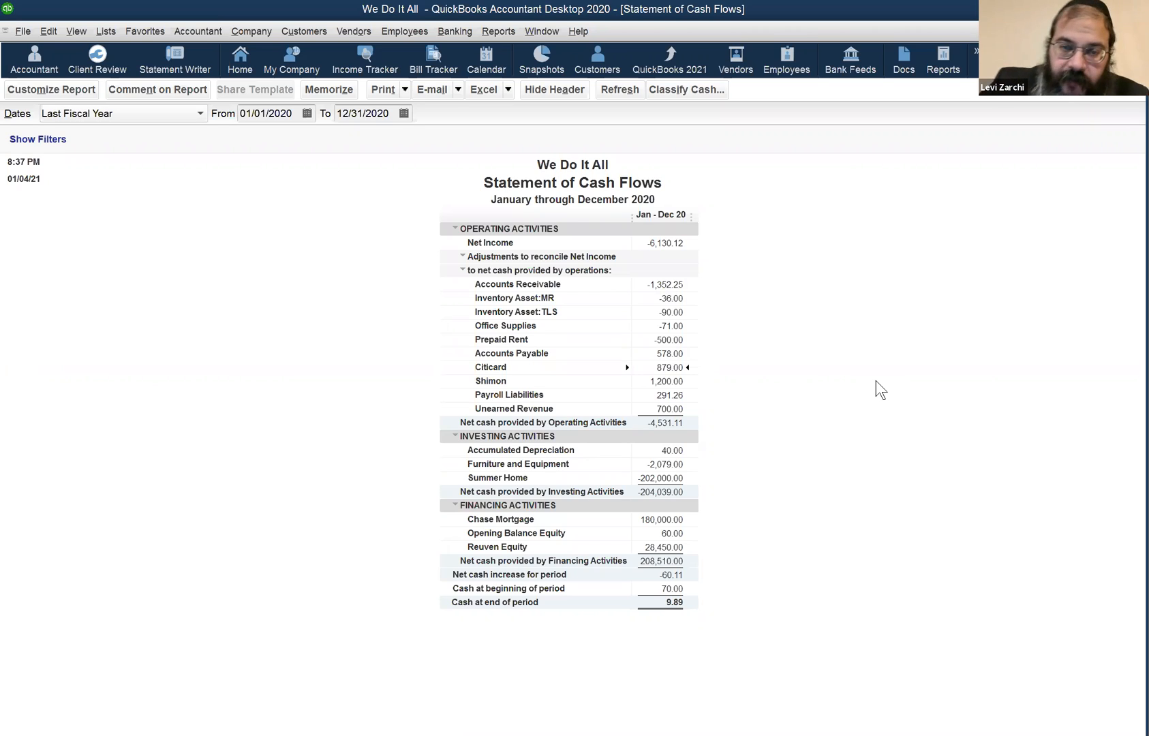
click(660, 383)
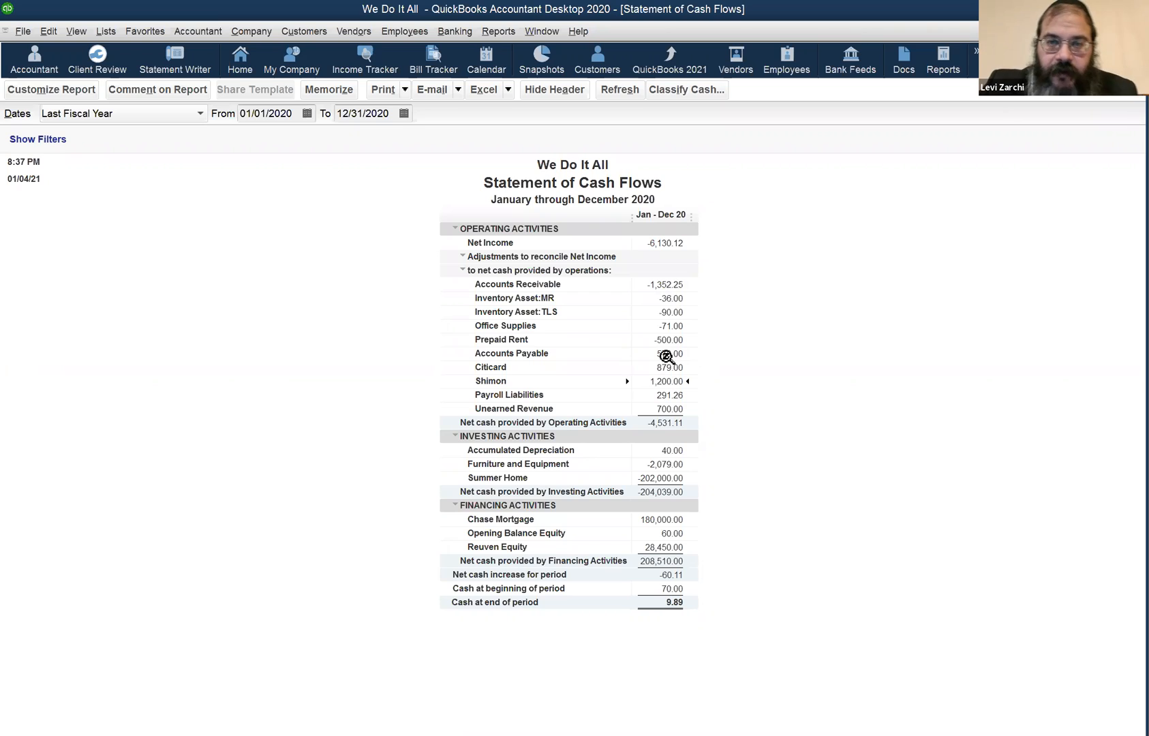
click(676, 244)
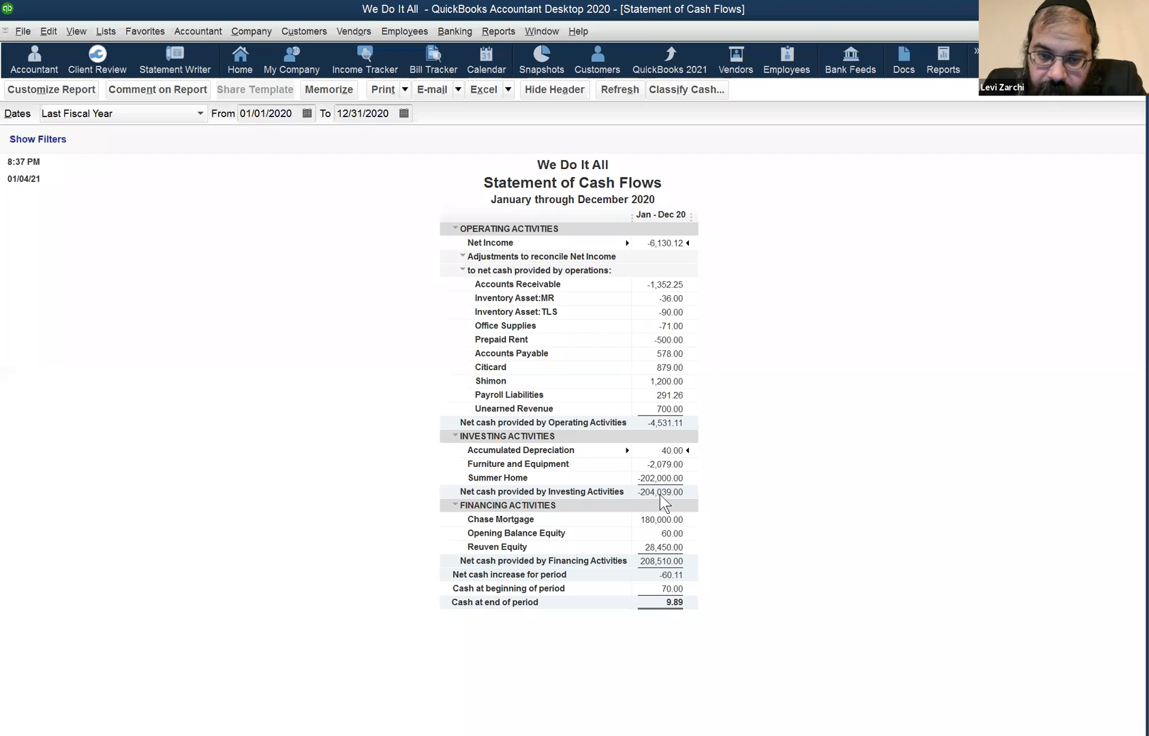
Examine the financing activities, then switch to the other open Statement of Cash Flows and refresh it.
click(670, 549)
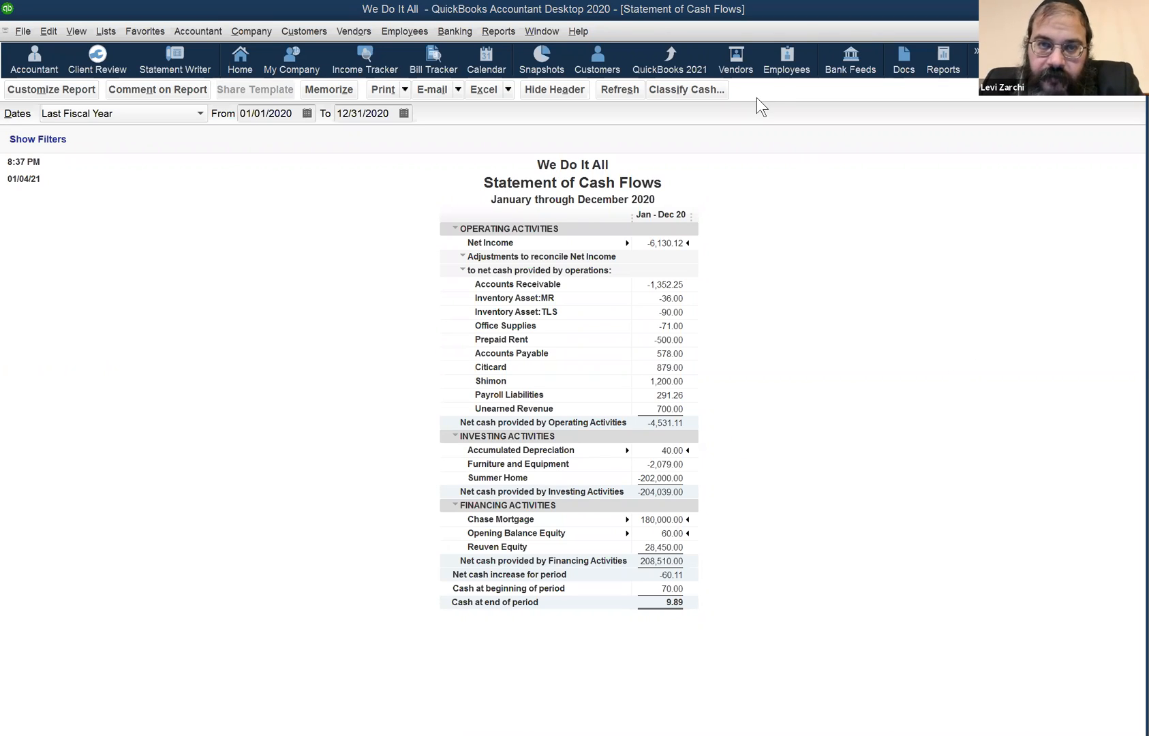
click(539, 31)
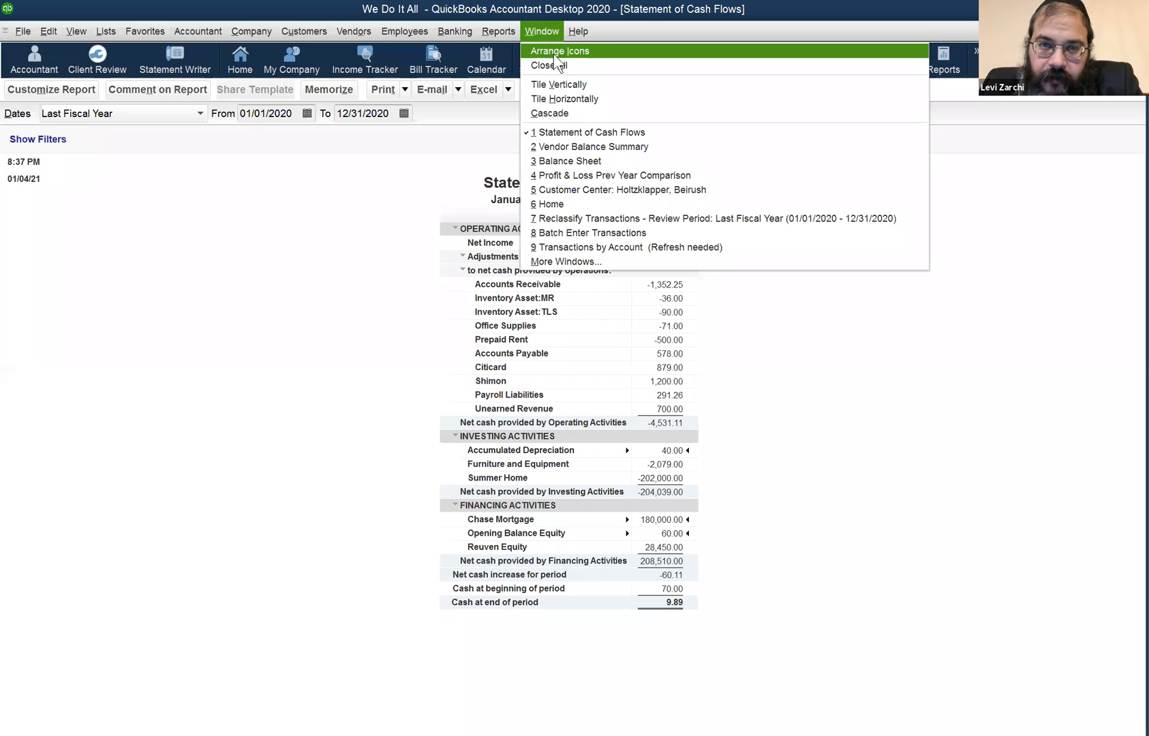
click(591, 261)
click(458, 297)
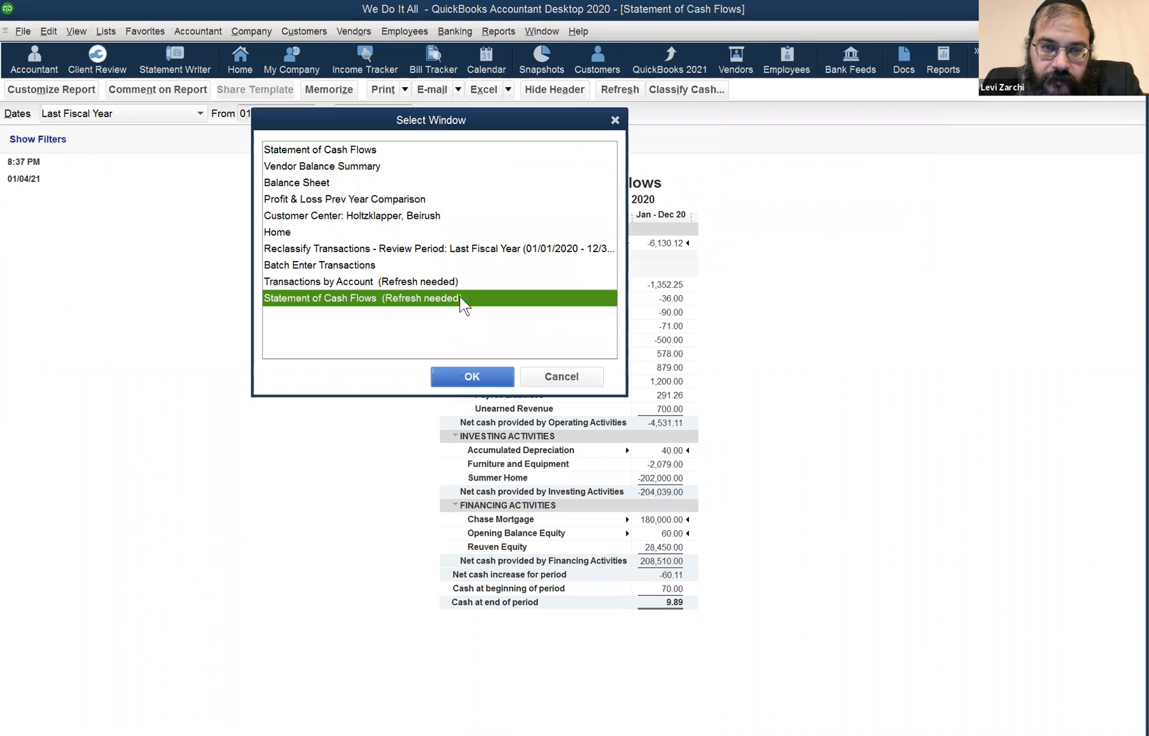
click(492, 378)
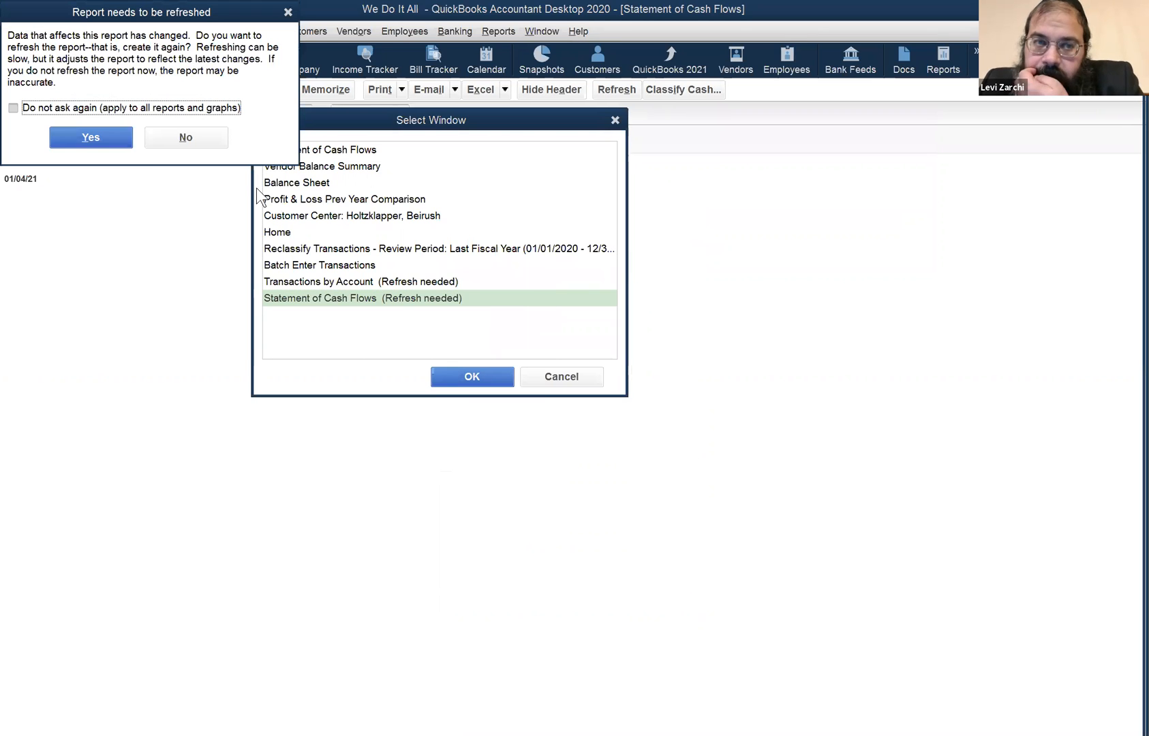
click(112, 135)
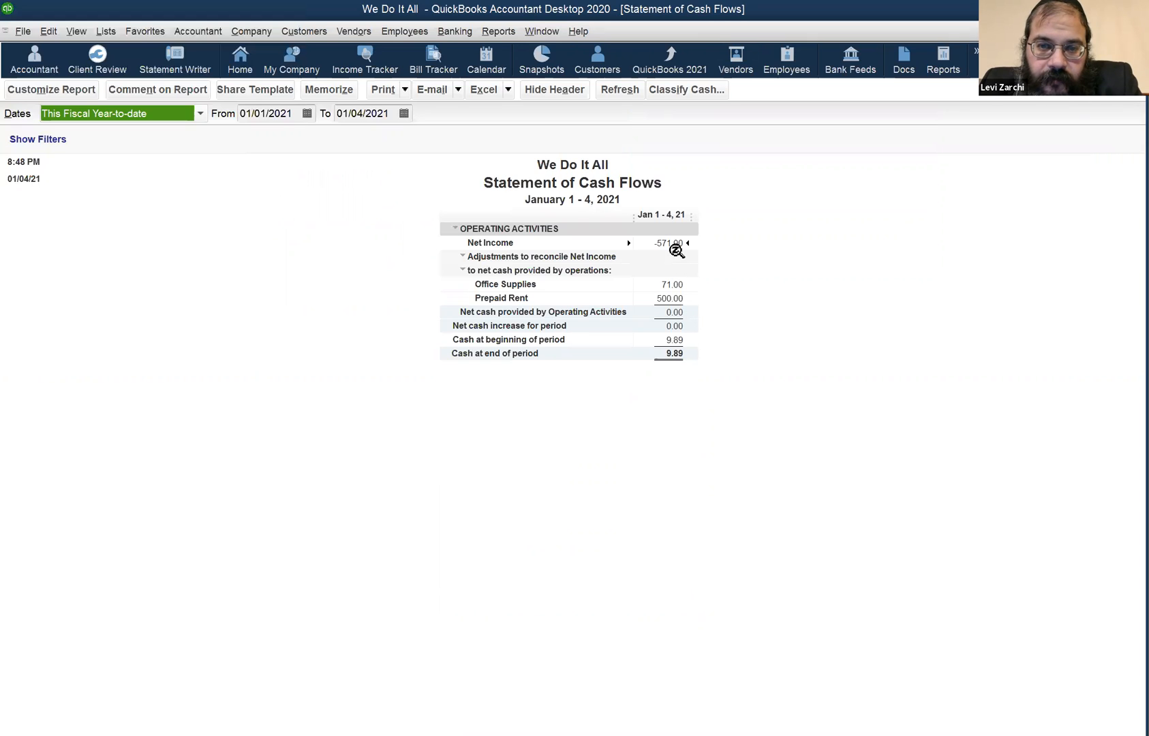
Review the transactions behind Net Income for this fiscal year to date, then close the detail and its cash flow report.
click(681, 243)
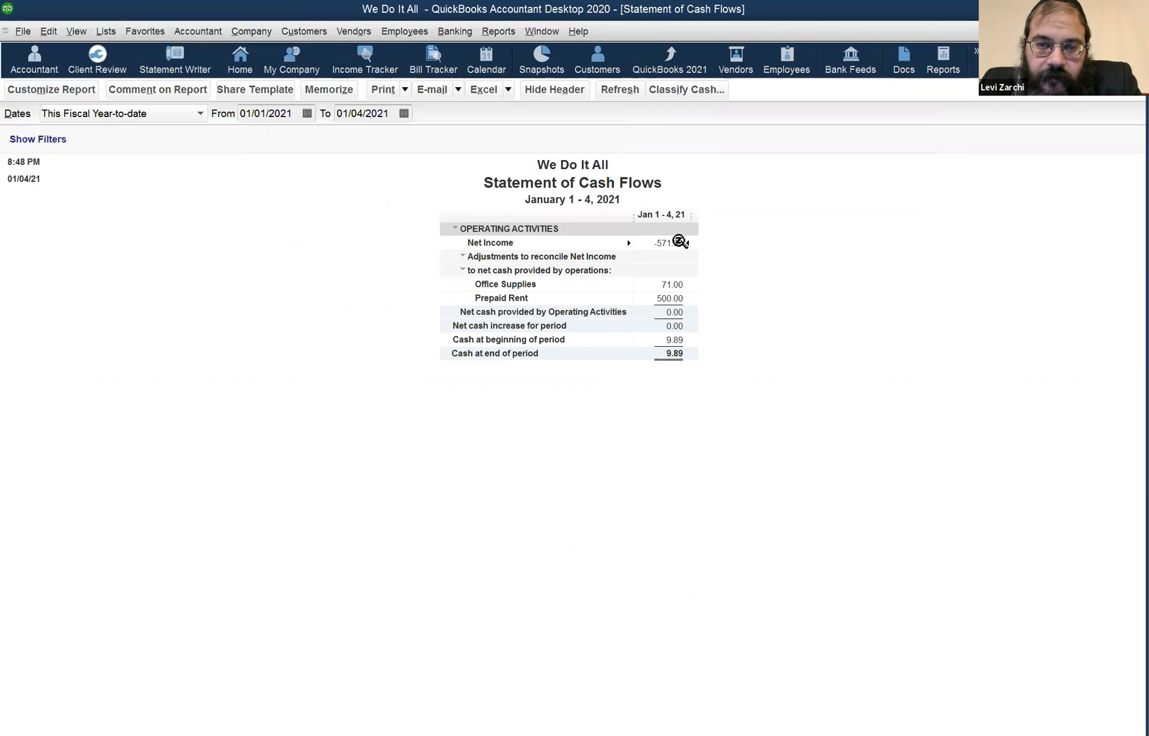
double_click(679, 242)
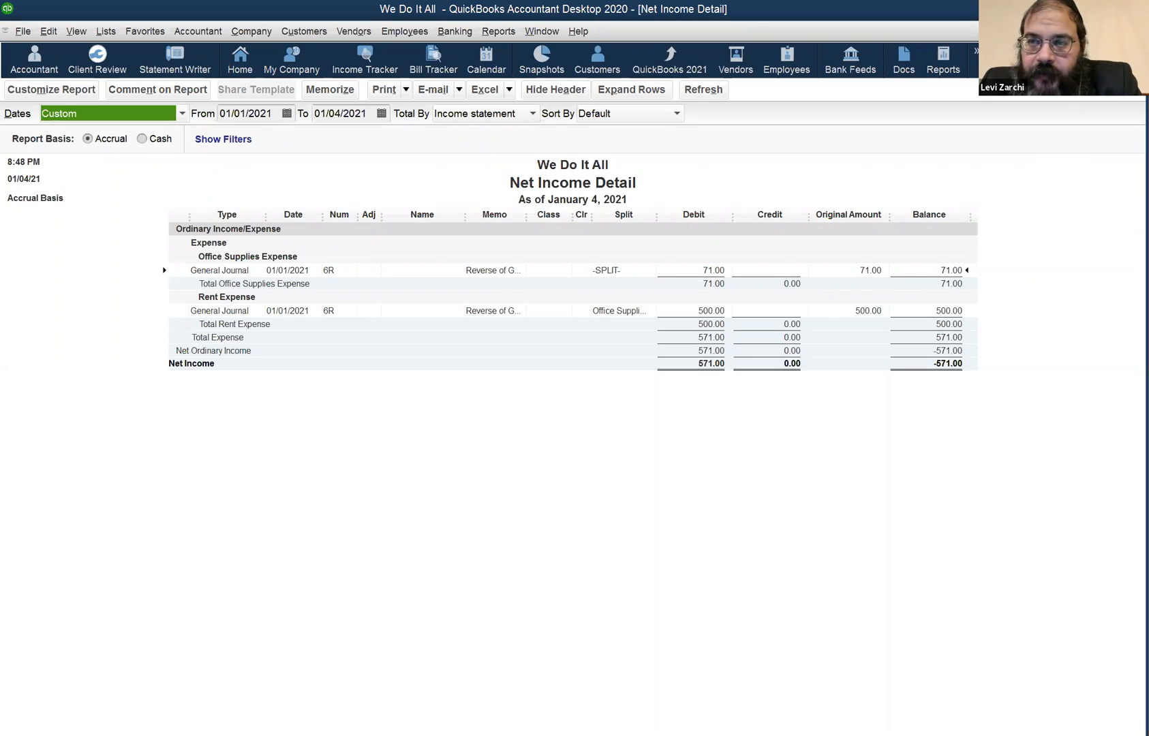
click(1137, 31)
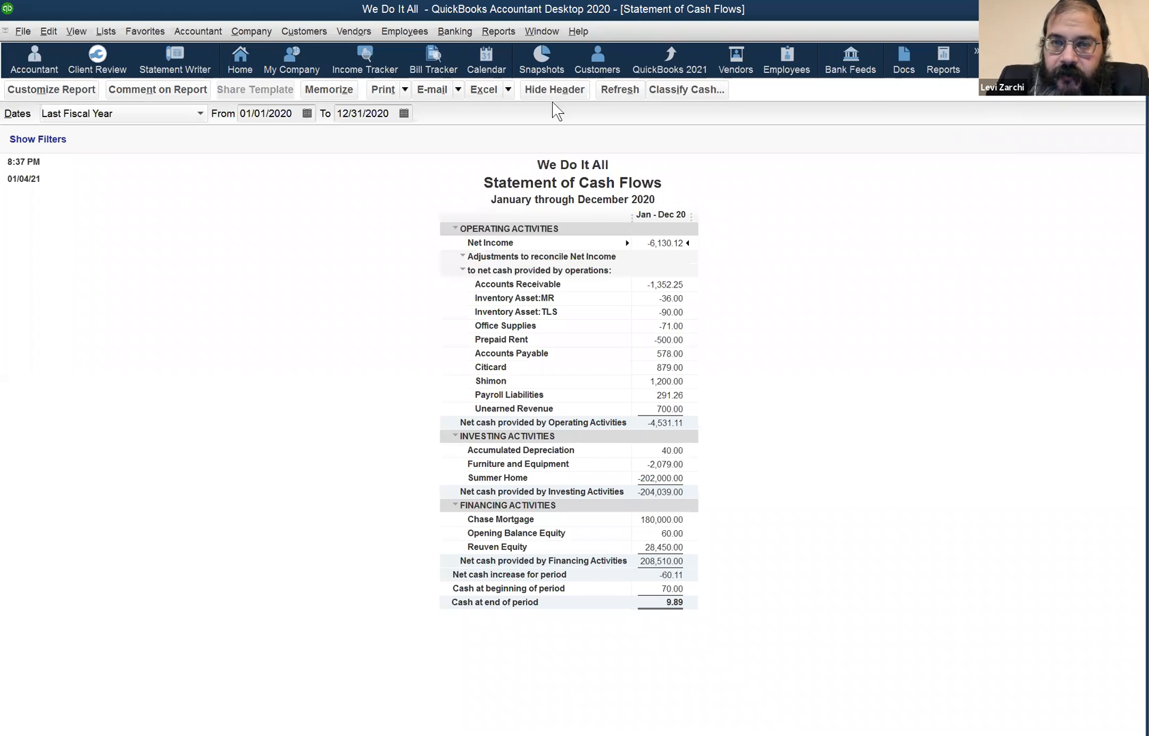
Close the Reclassify Transactions window and bring up the Customer Center.
click(531, 31)
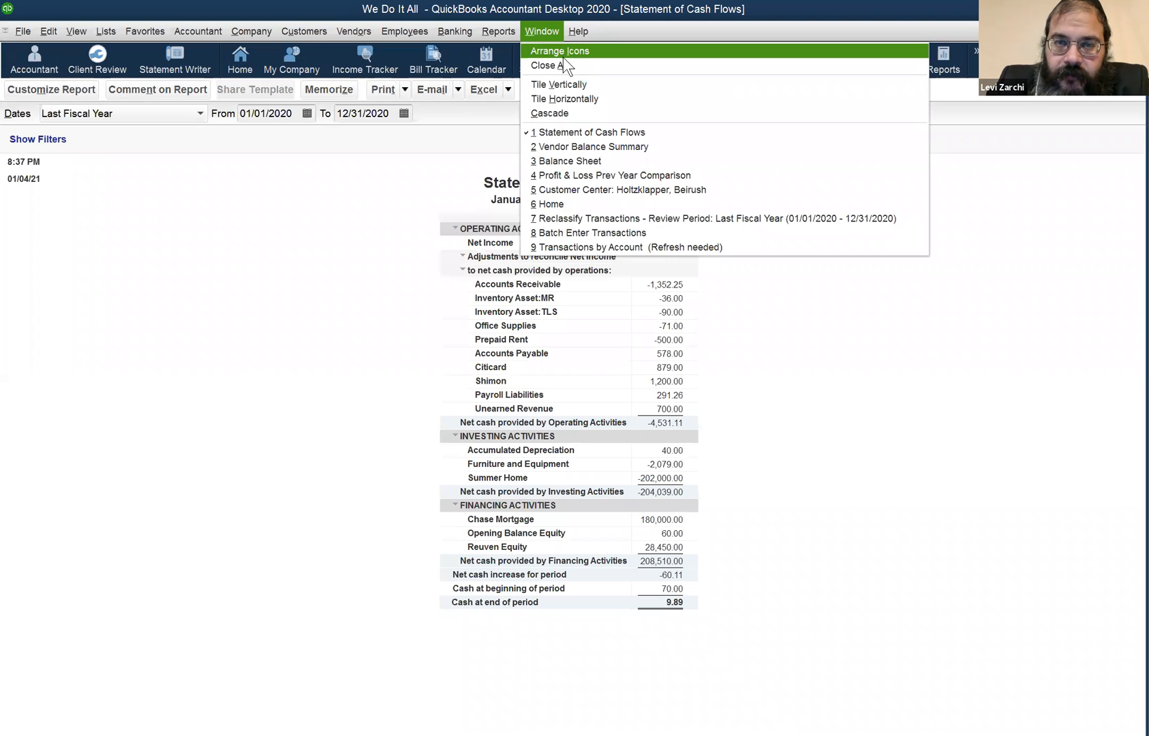
click(602, 218)
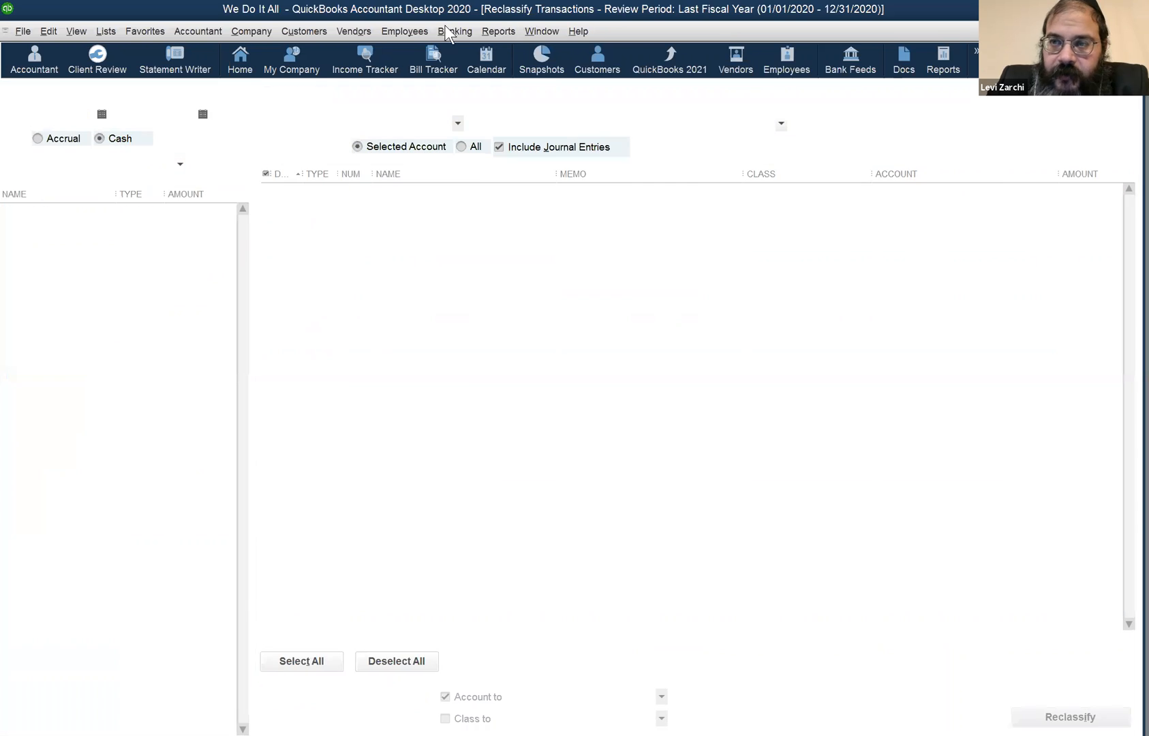
key(Escape)
click(535, 32)
click(590, 218)
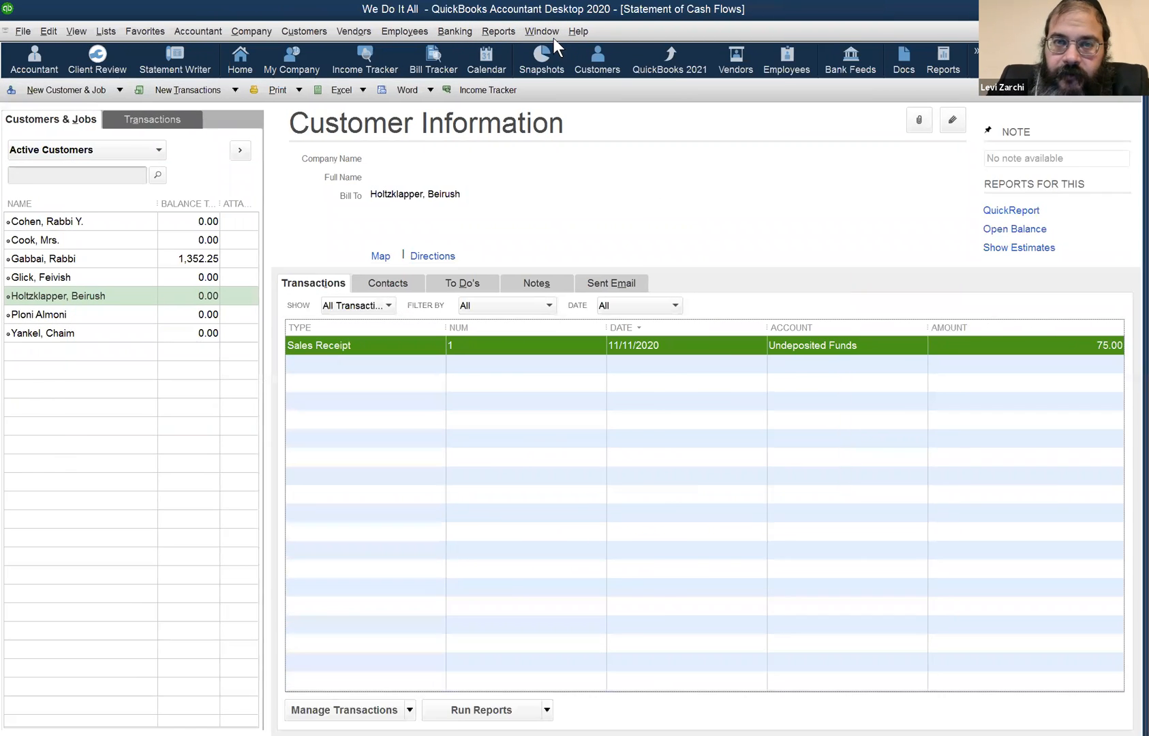
Close the Customer Center and the Batch Enter Transactions window without recording the pending checks.
click(544, 31)
click(586, 187)
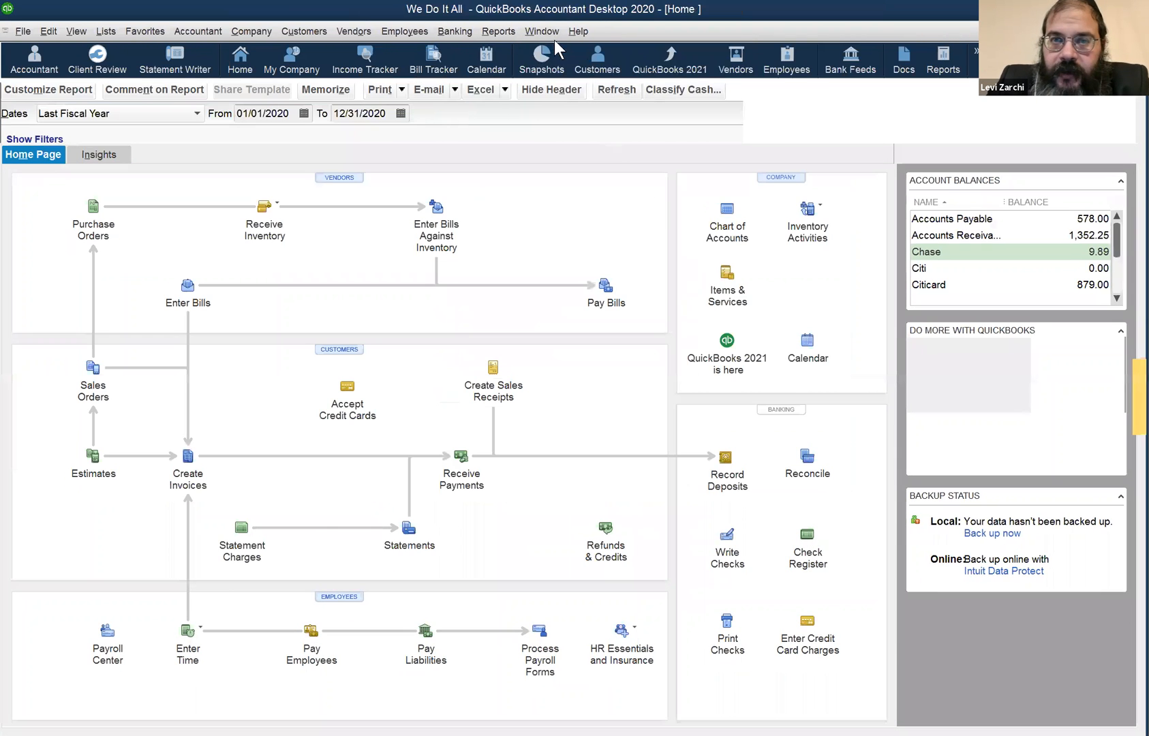
click(553, 35)
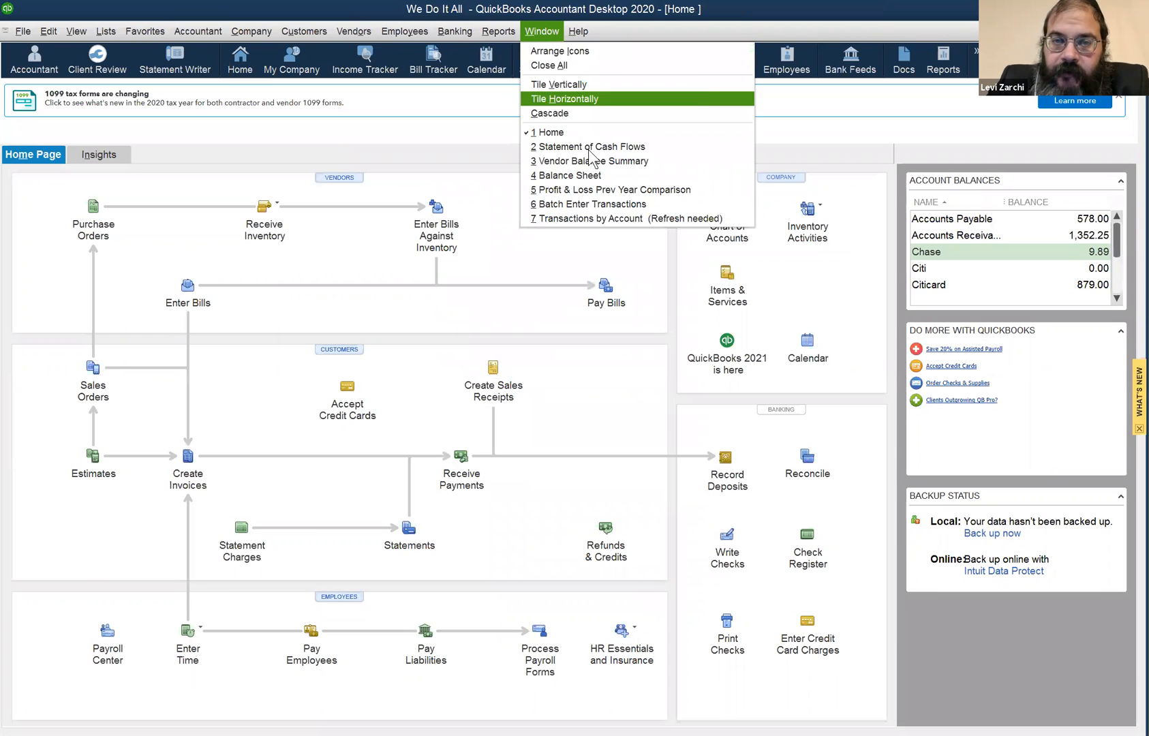
click(593, 203)
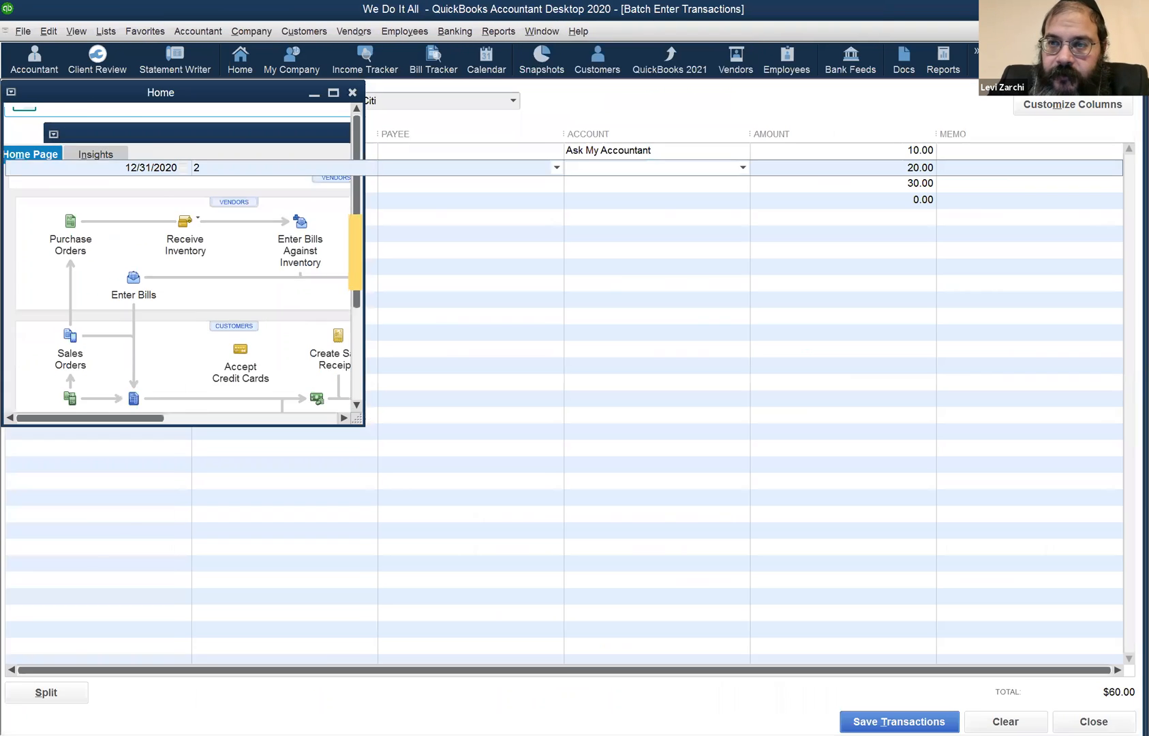
key(Escape)
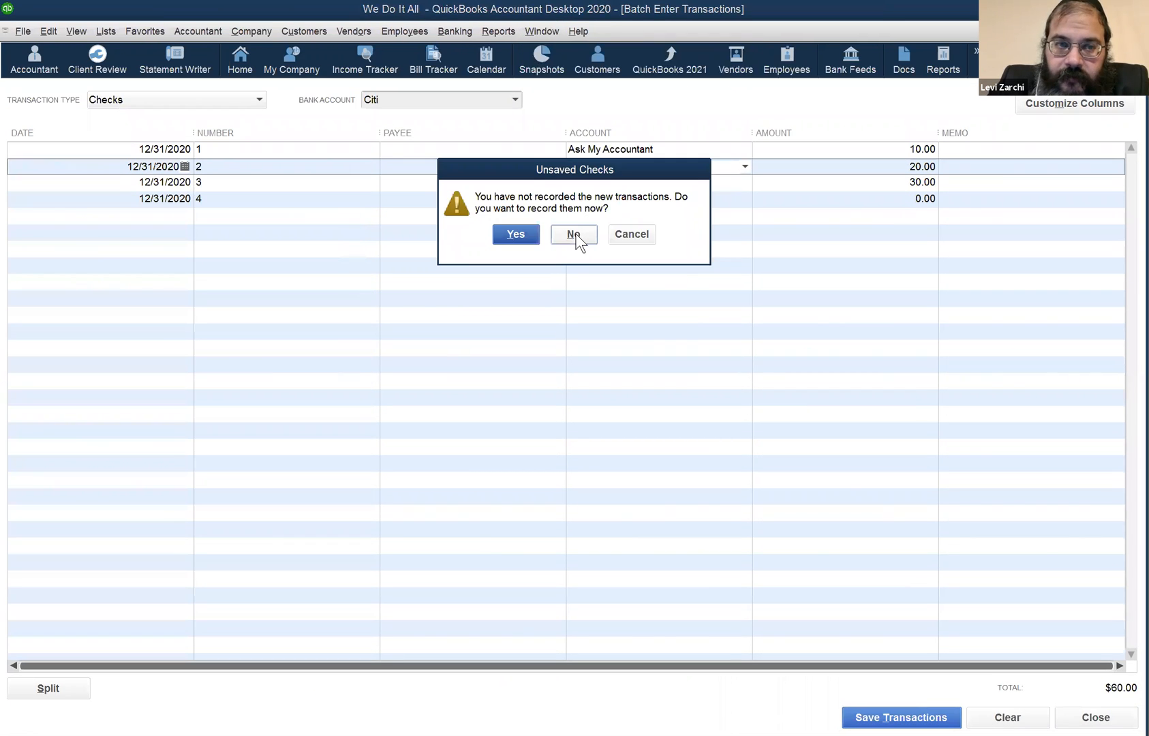
click(580, 235)
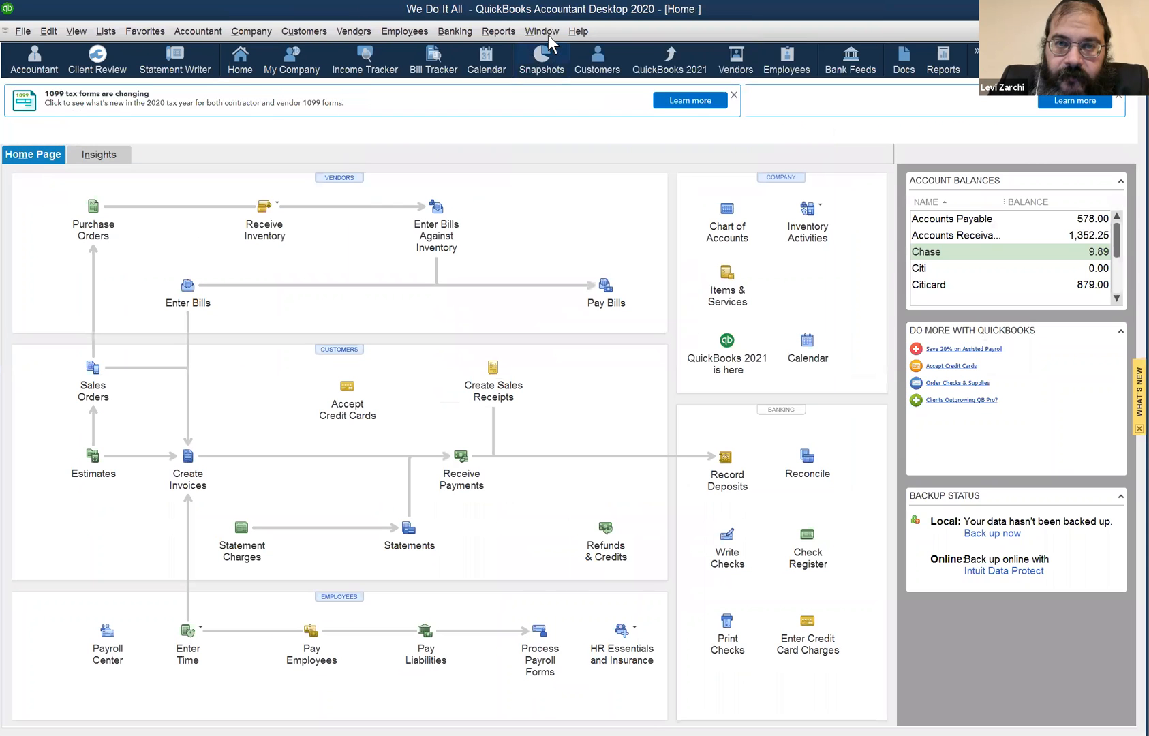
Close the Transactions by Account, Home and Vendor Balance Summary windows.
click(541, 30)
click(584, 204)
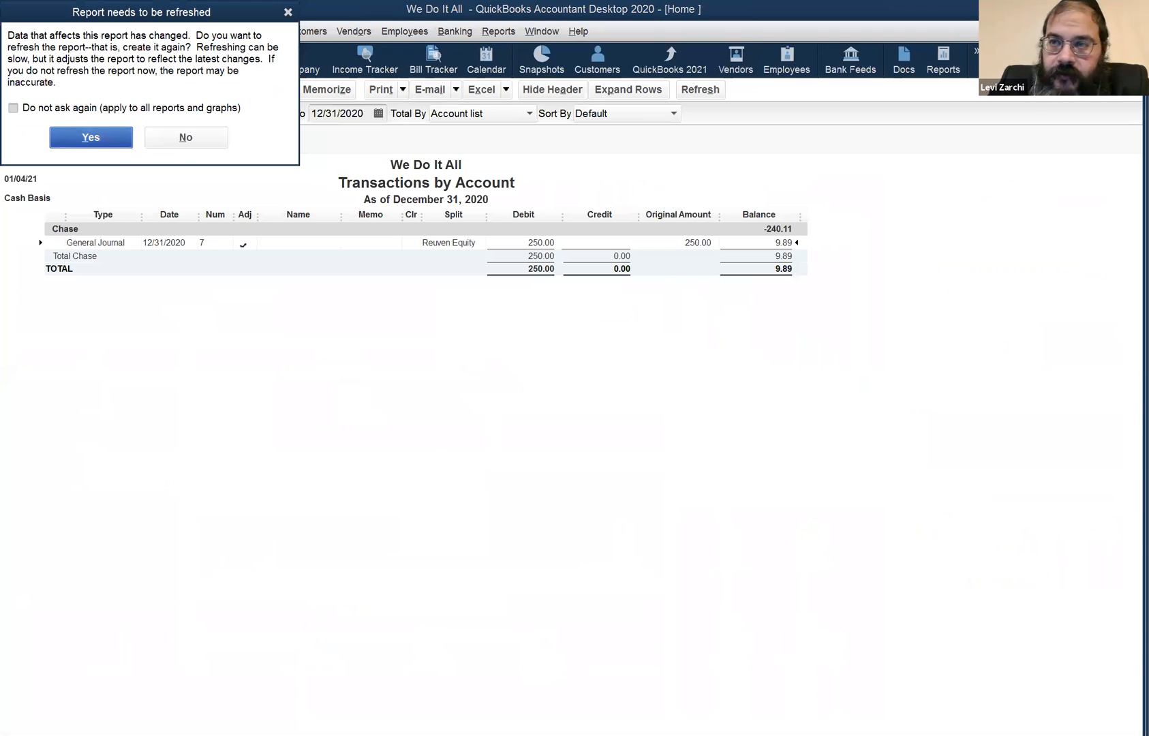
click(126, 139)
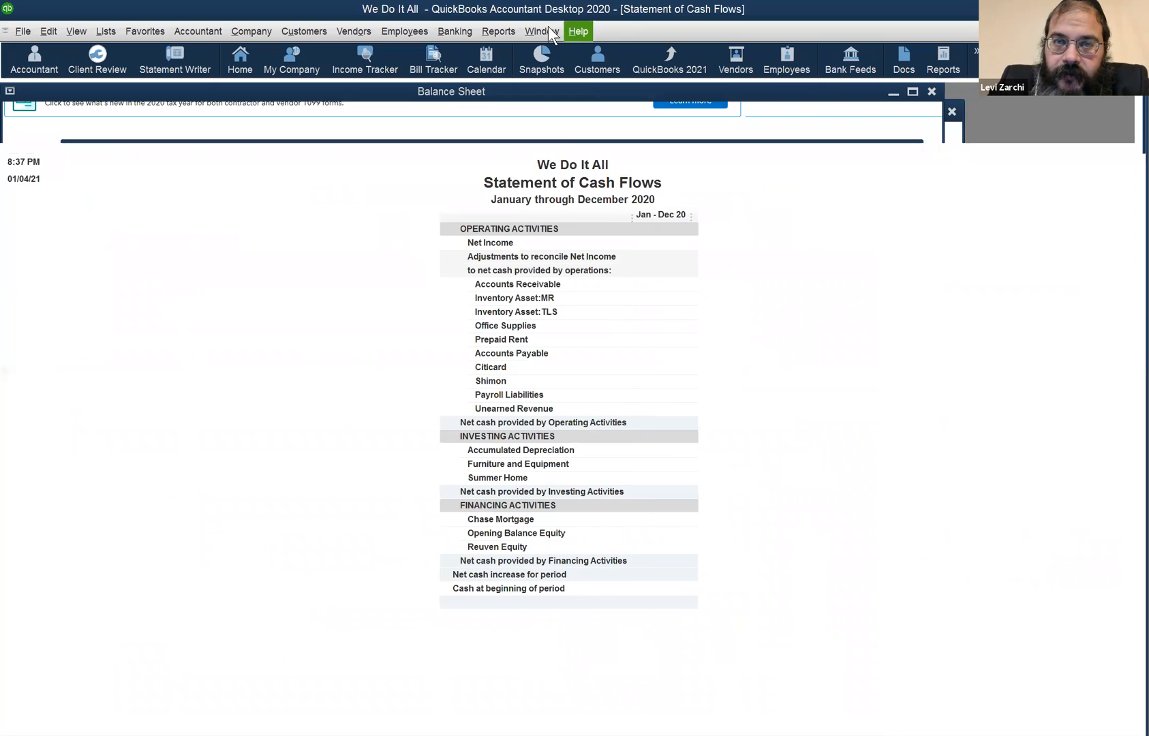
click(543, 30)
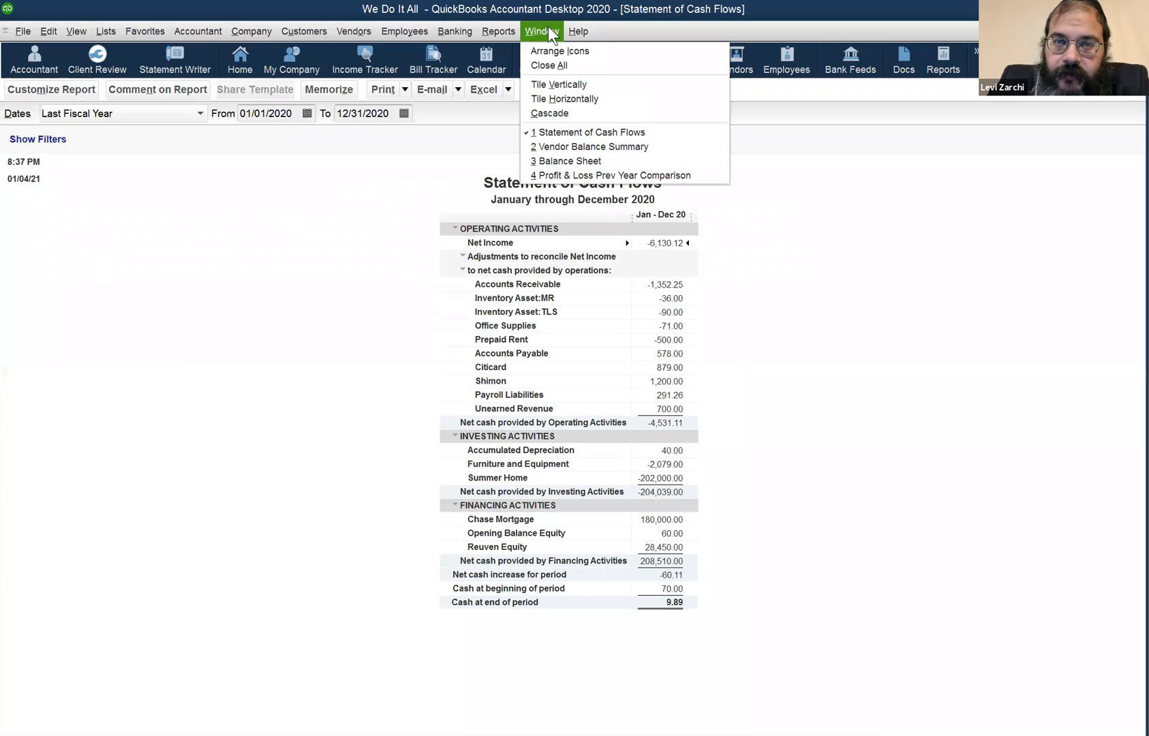
click(640, 146)
key(Escape)
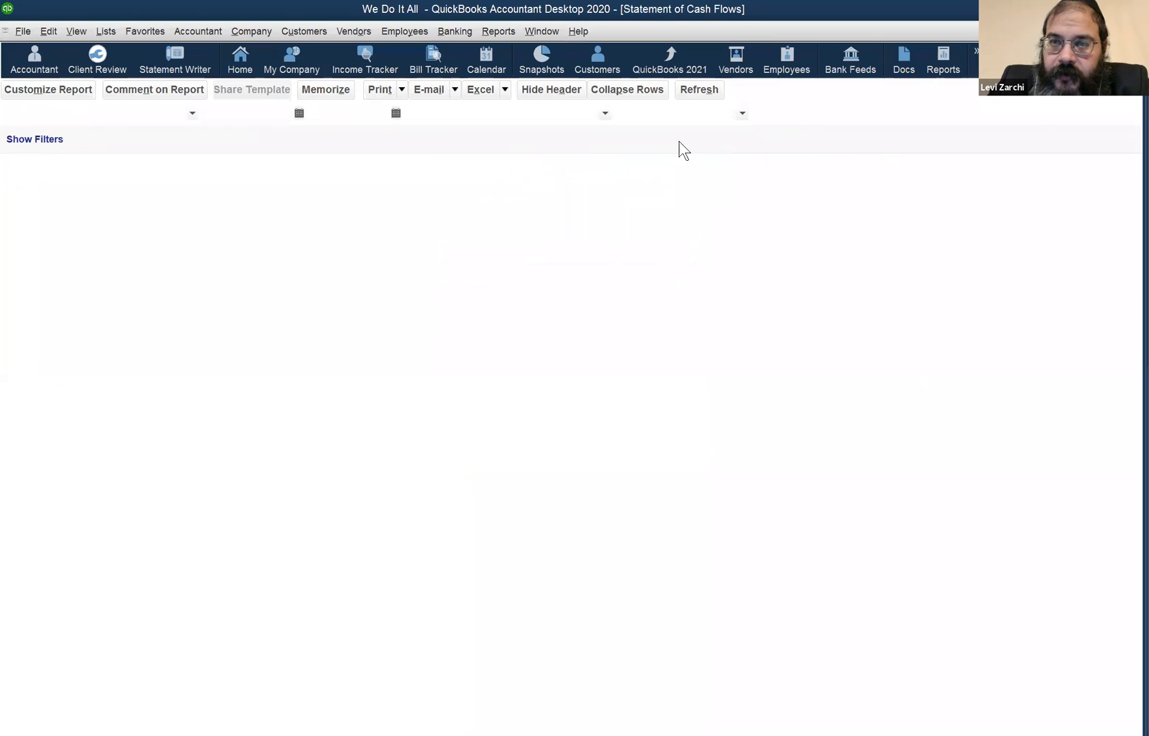
Tile the three open reports vertically, trying the horizontal arrangement before returning to the vertical one.
click(543, 31)
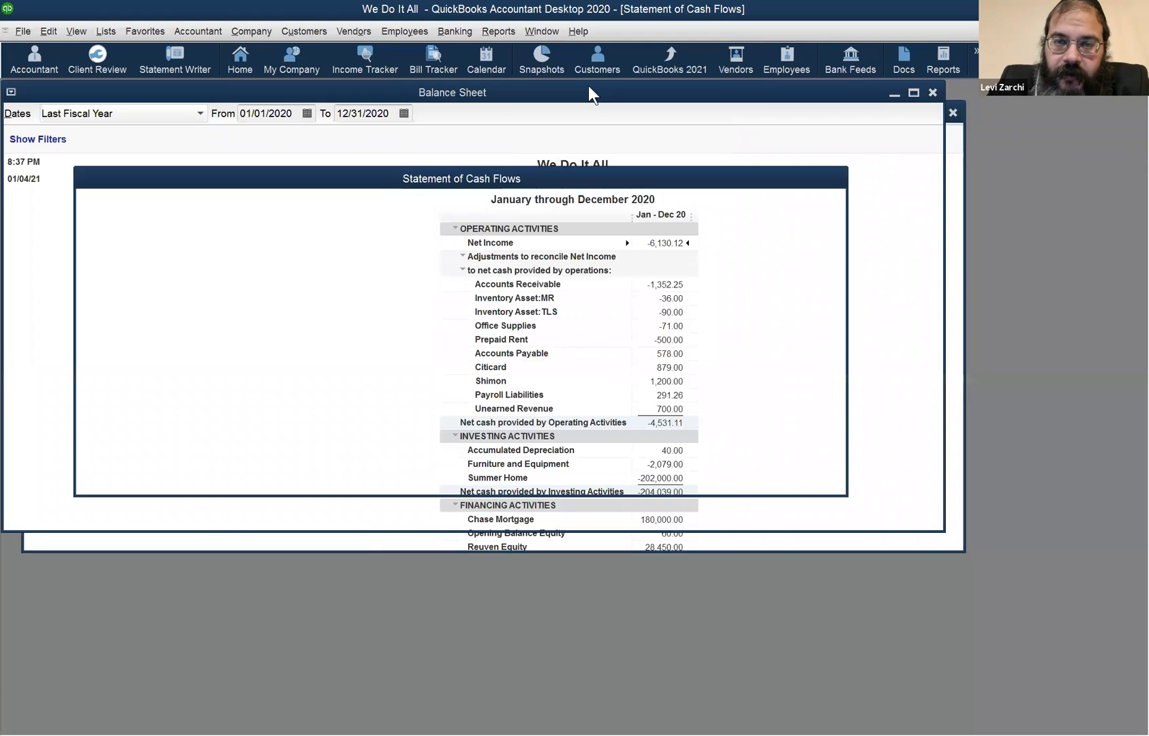
click(588, 84)
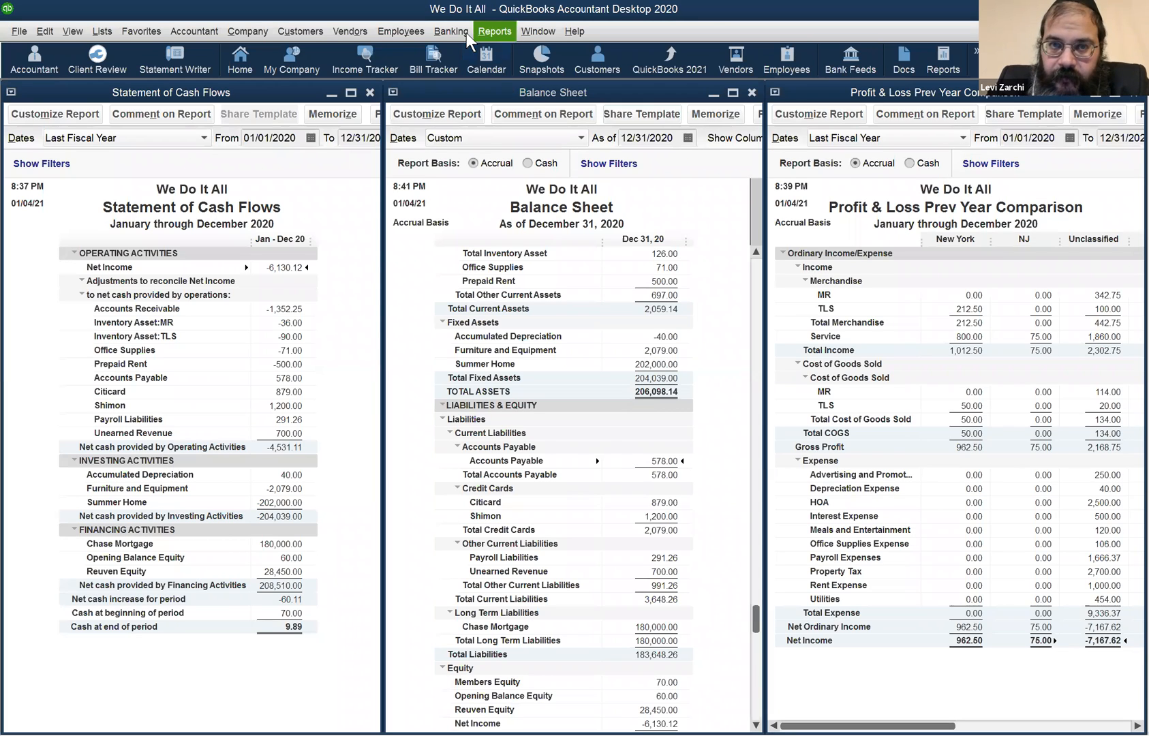
click(530, 31)
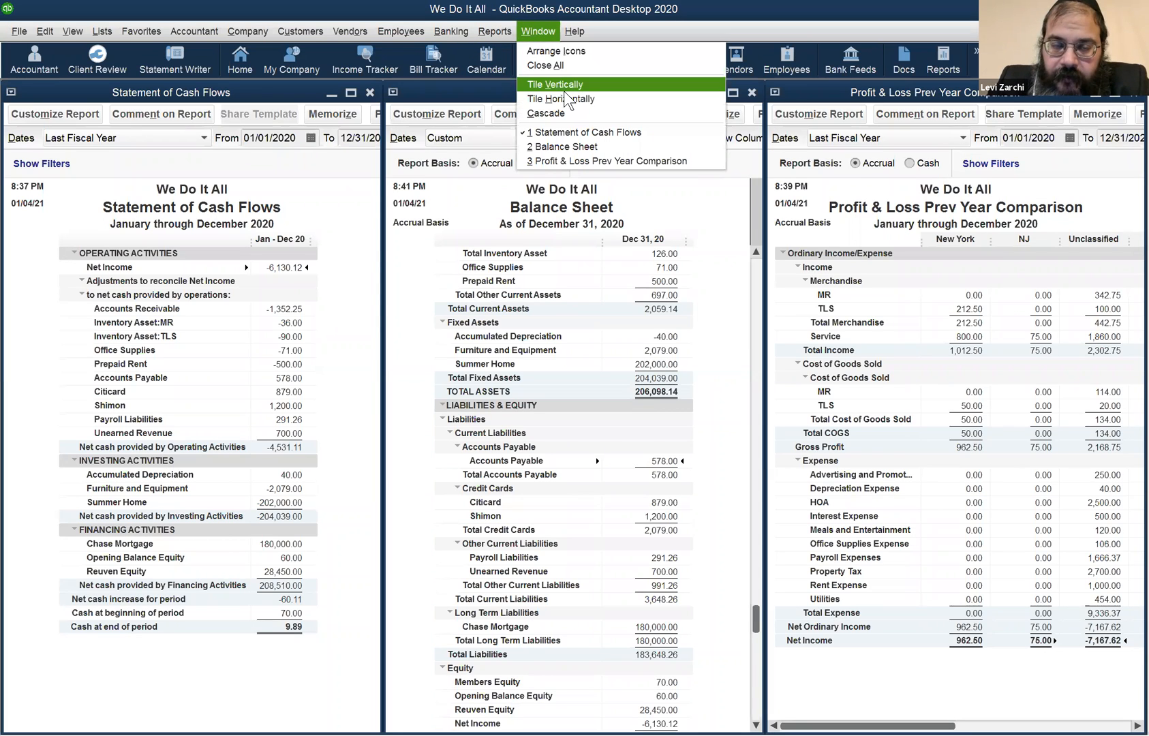
click(565, 99)
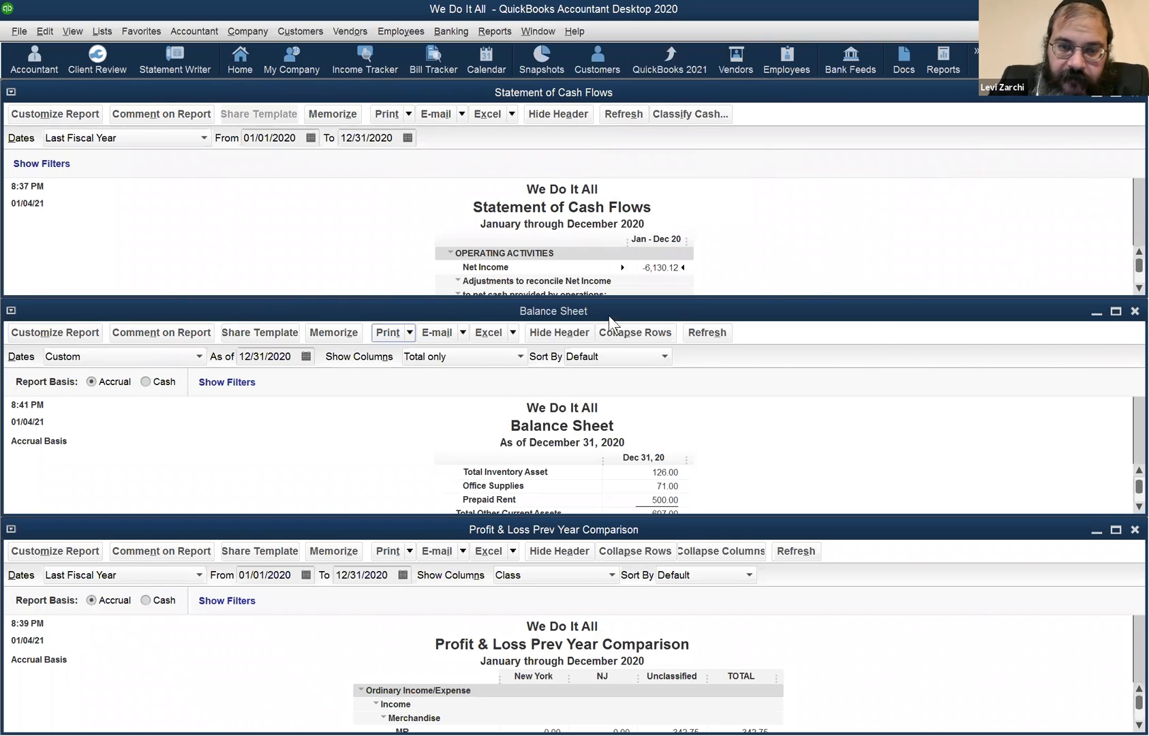
click(547, 34)
click(564, 80)
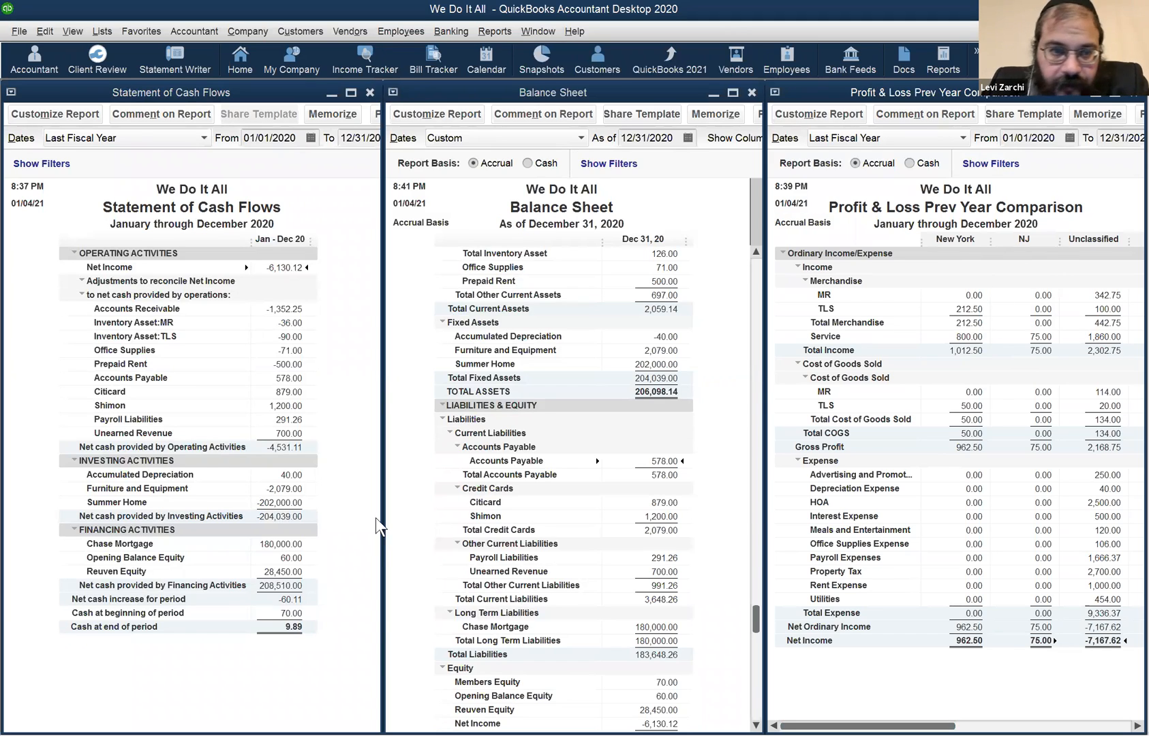
Narrow the Statement of Cash Flows and Balance Sheet windows and shift the Profit & Loss window closer to them.
drag(379, 358, 351, 340)
click(383, 340)
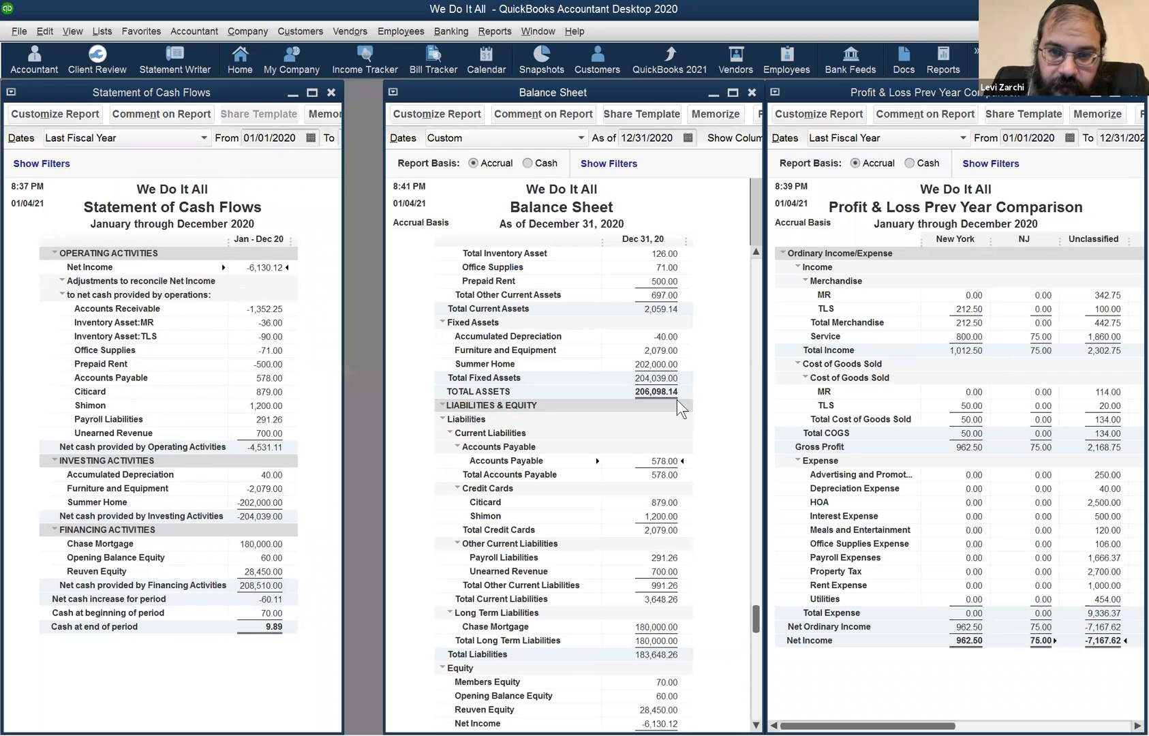
drag(764, 409, 769, 409)
click(765, 409)
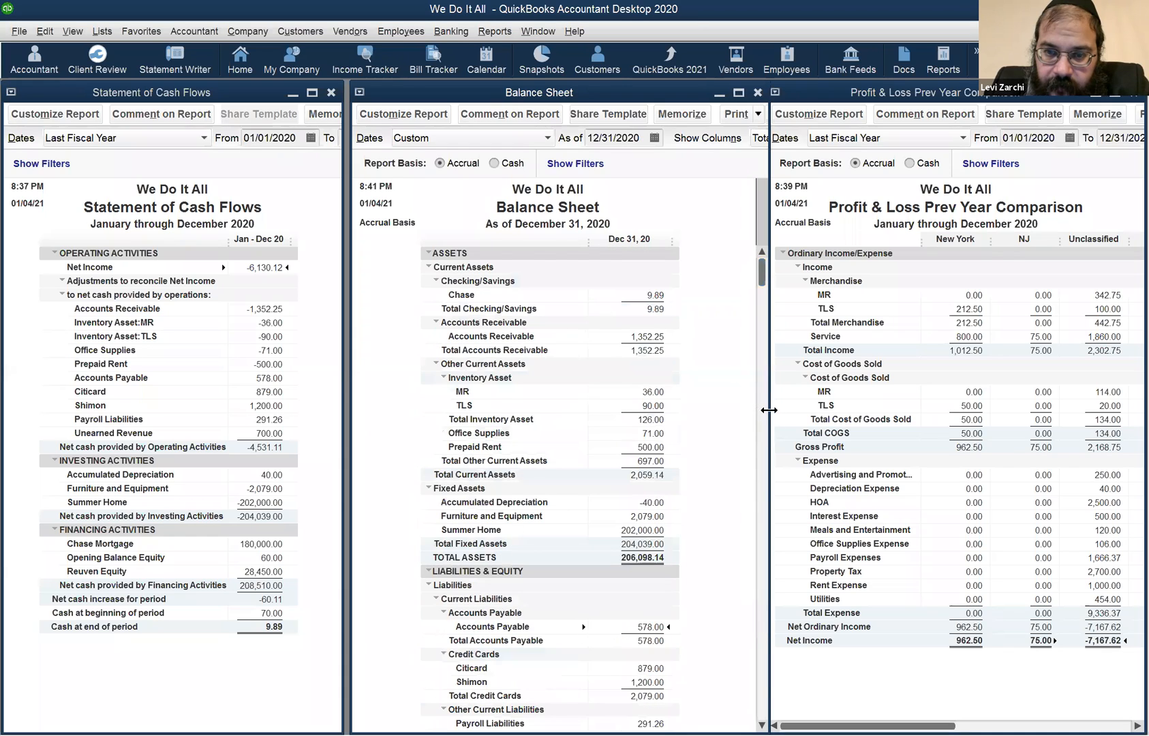
drag(695, 406, 696, 405)
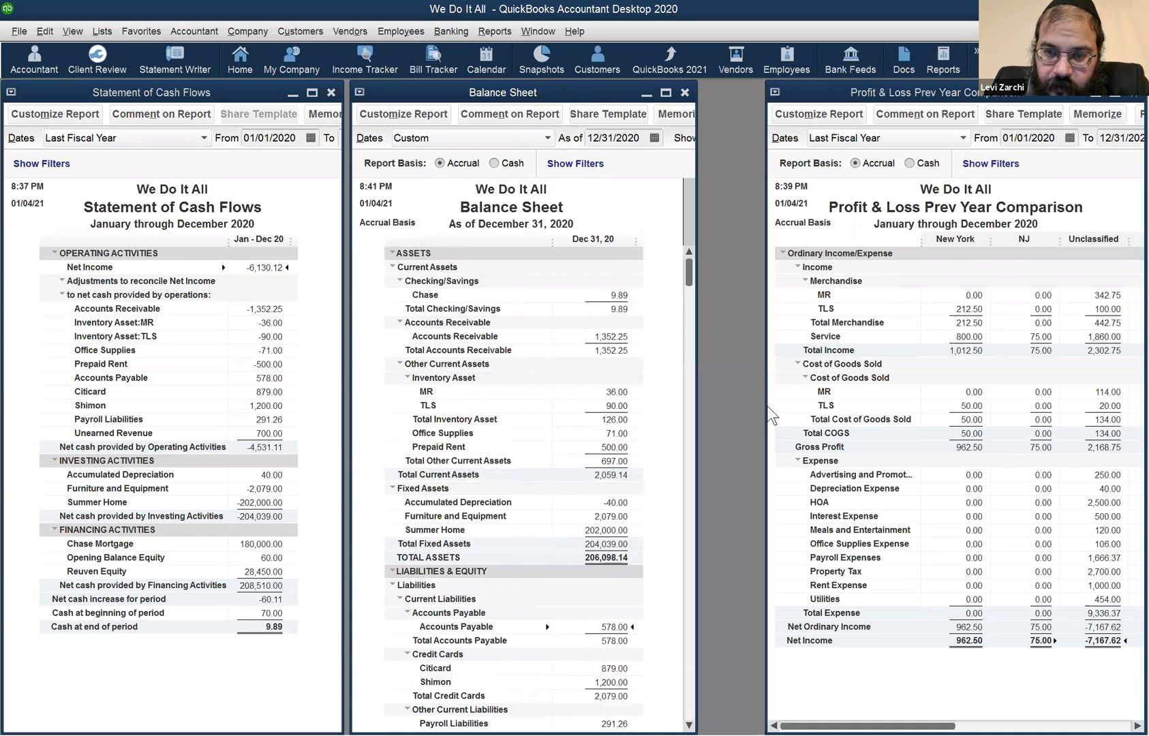
drag(767, 406, 696, 405)
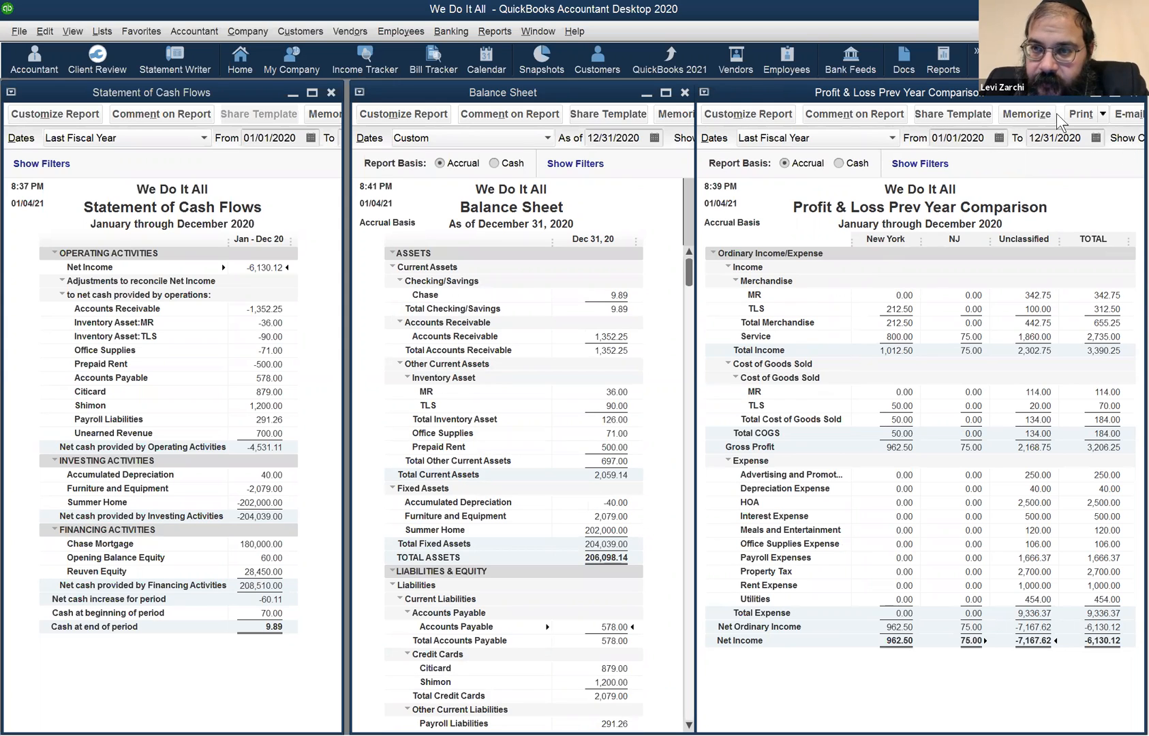
drag(1102, 92, 1031, 90)
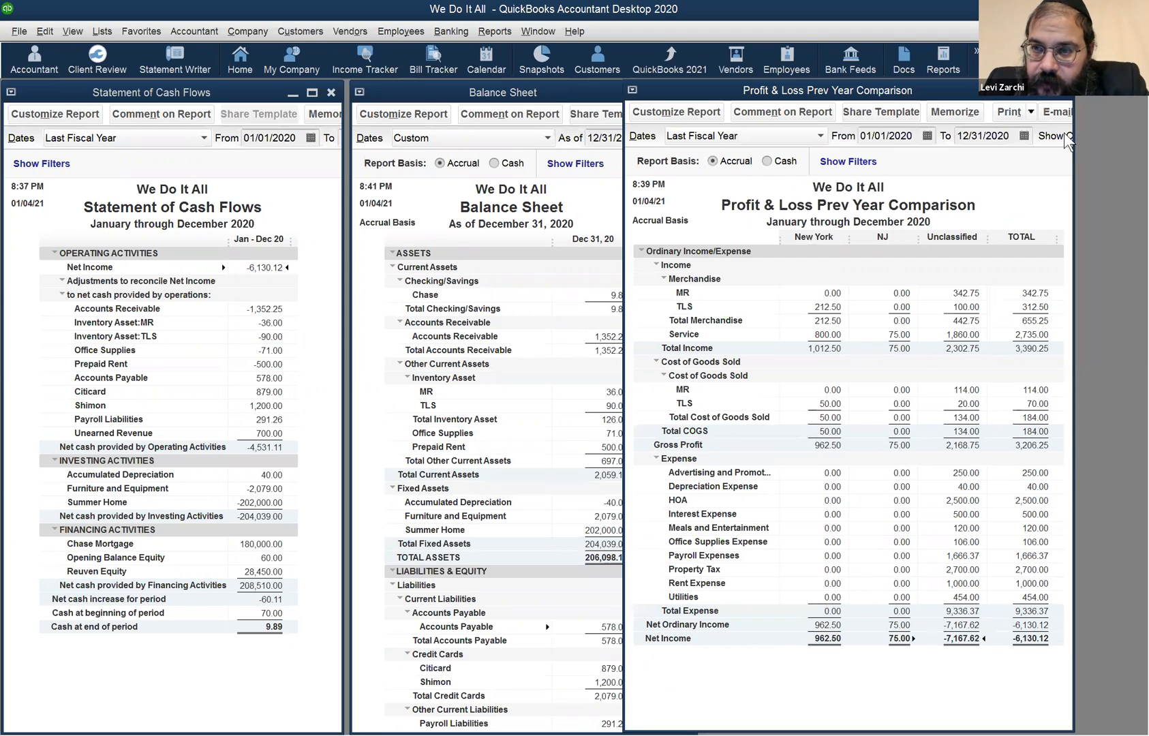
Set the Profit & Loss Prev Year Comparison columns to Total only and tile the three reports vertically again.
click(1042, 91)
click(564, 116)
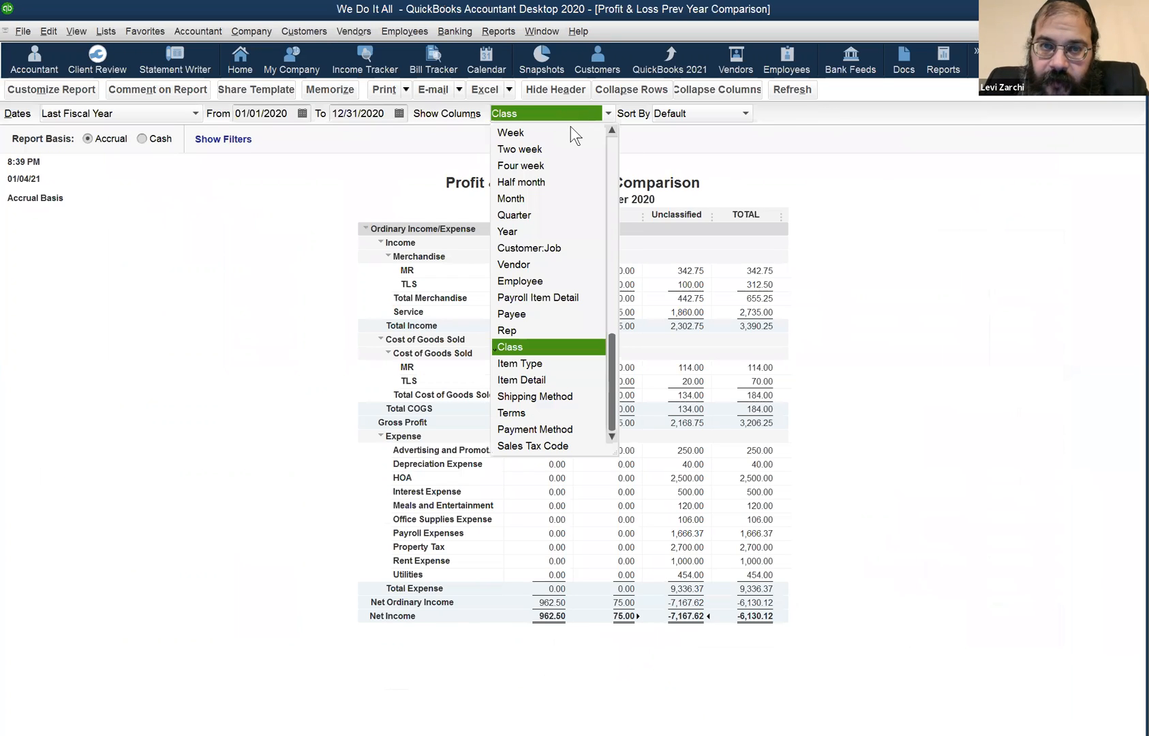
scroll(545, 130, up, 1)
click(556, 136)
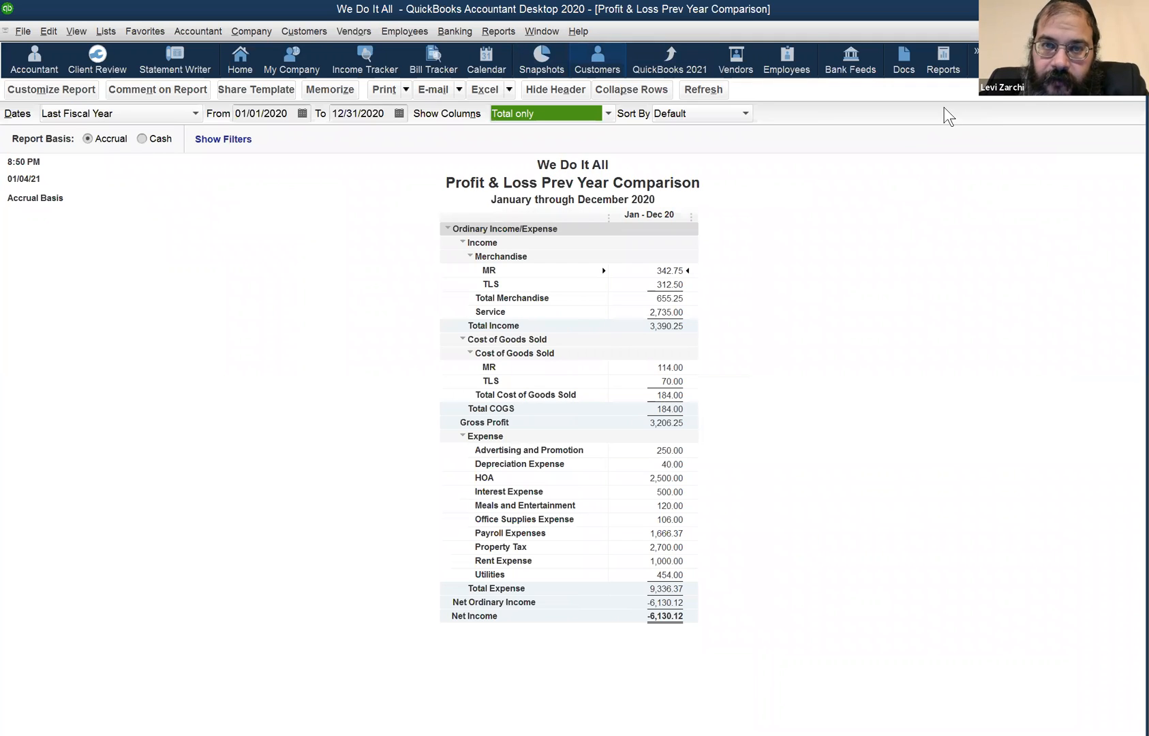
click(541, 32)
click(587, 83)
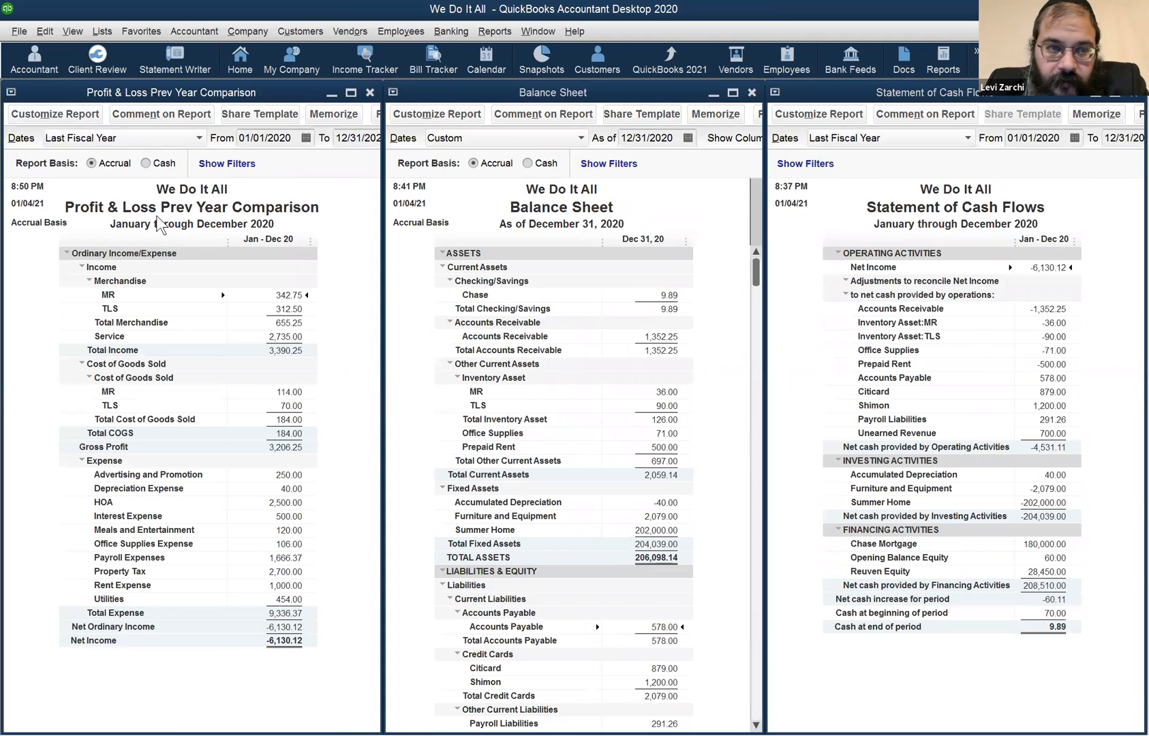
Compare the Balance Sheet's liabilities and equity with the Profit & Loss and the Statement of Cash Flows.
click(569, 241)
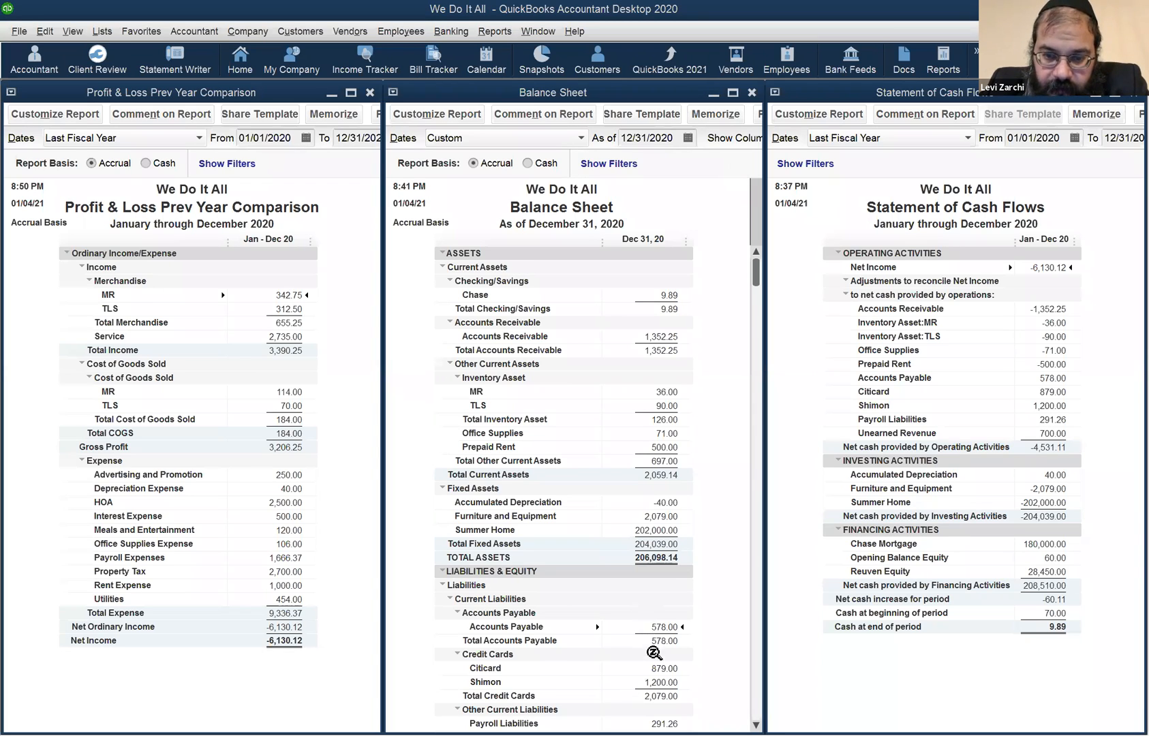
scroll(651, 654, down, 5)
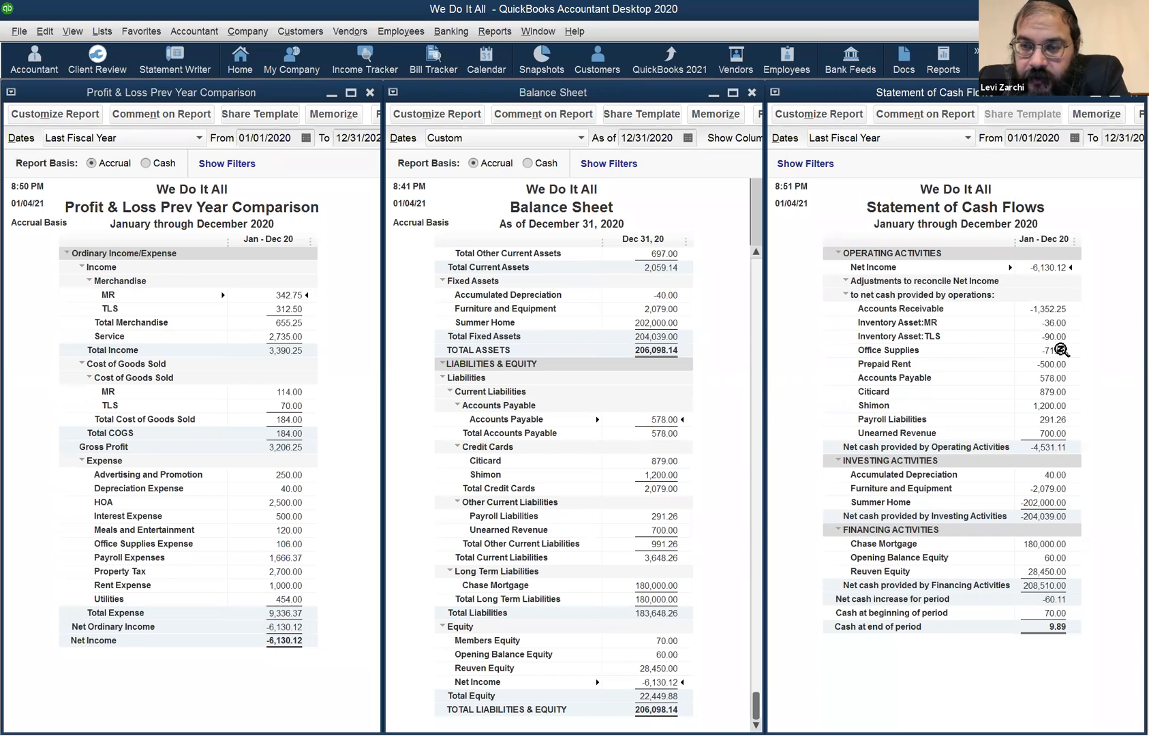
Review the operating activity adjustments on the Statement of Cash Flows against the assets section of the Balance Sheet.
click(1060, 394)
click(1056, 406)
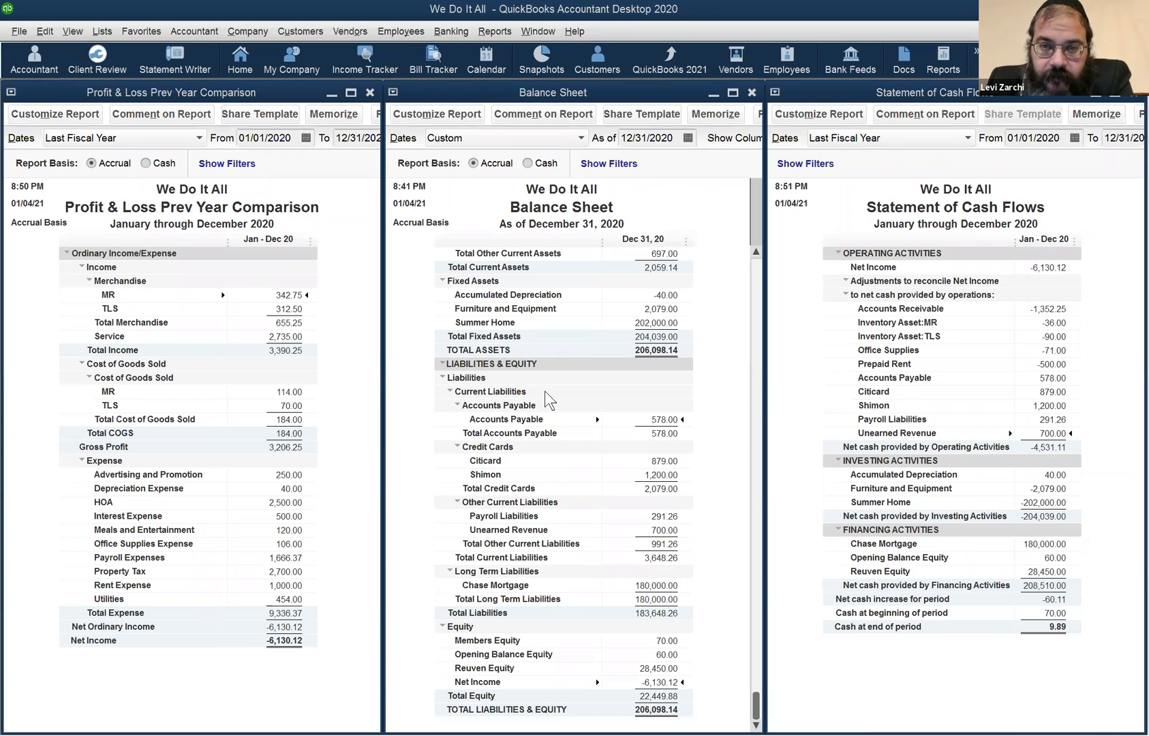
click(753, 267)
click(662, 292)
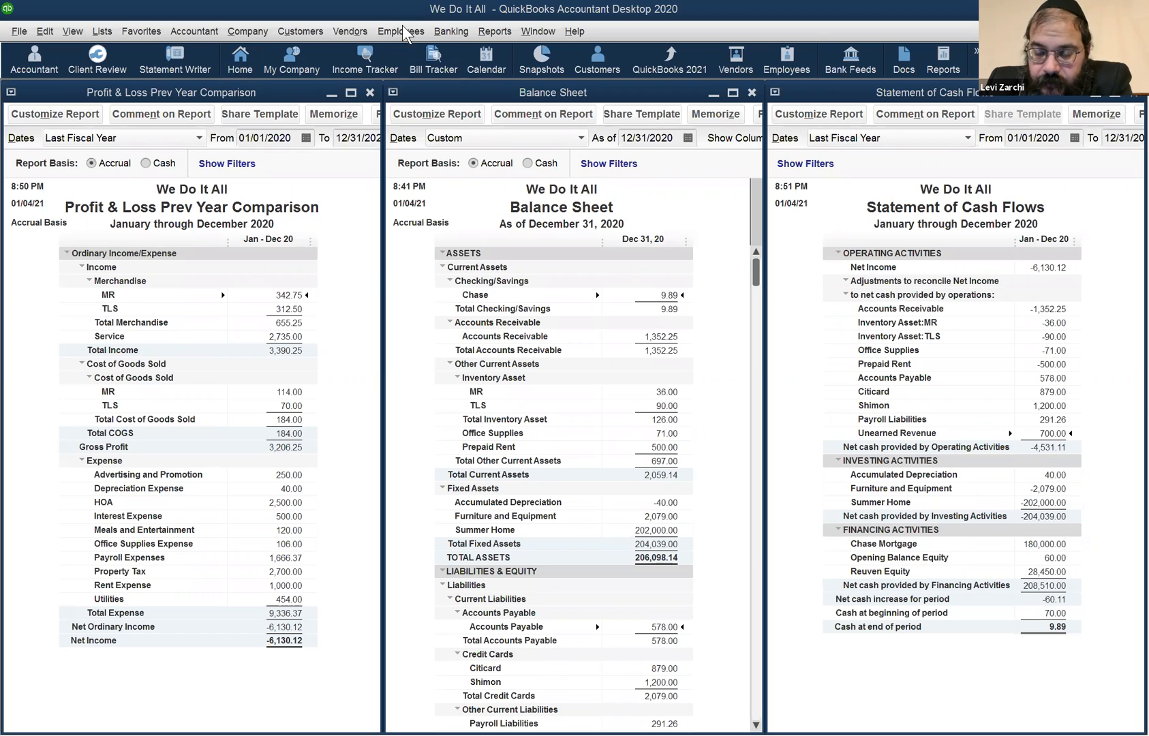
click(545, 32)
mouse_move(479, 34)
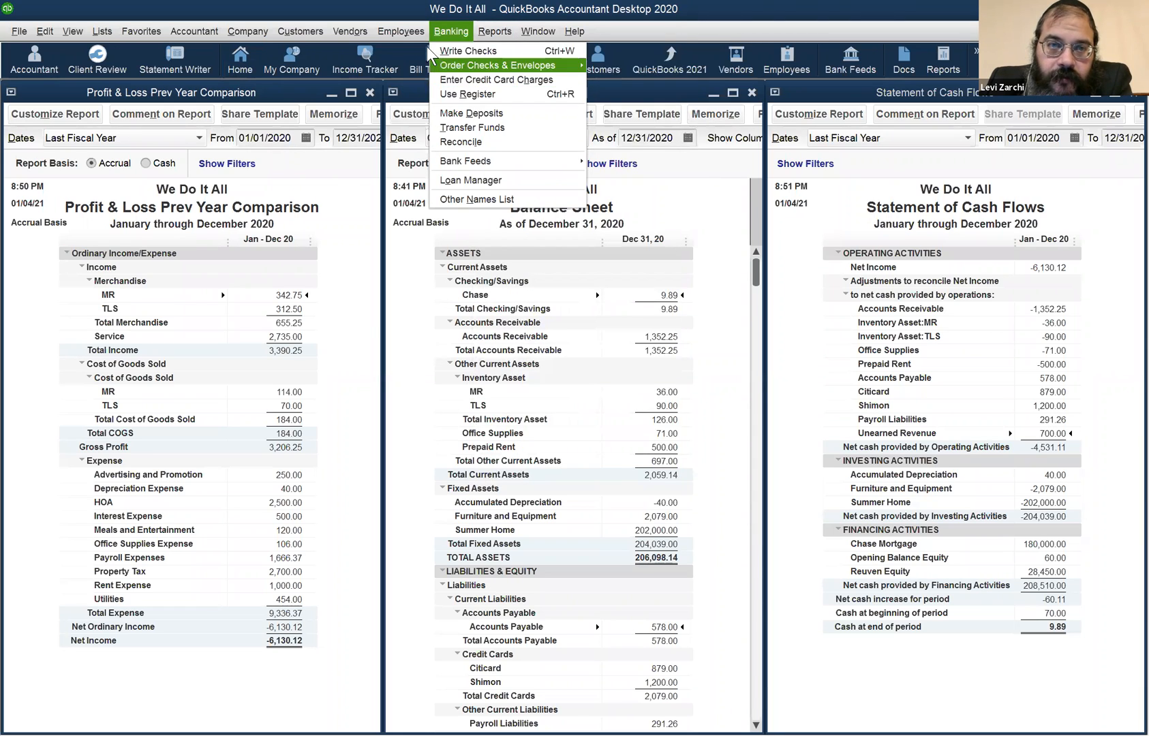
mouse_move(421, 39)
mouse_move(362, 41)
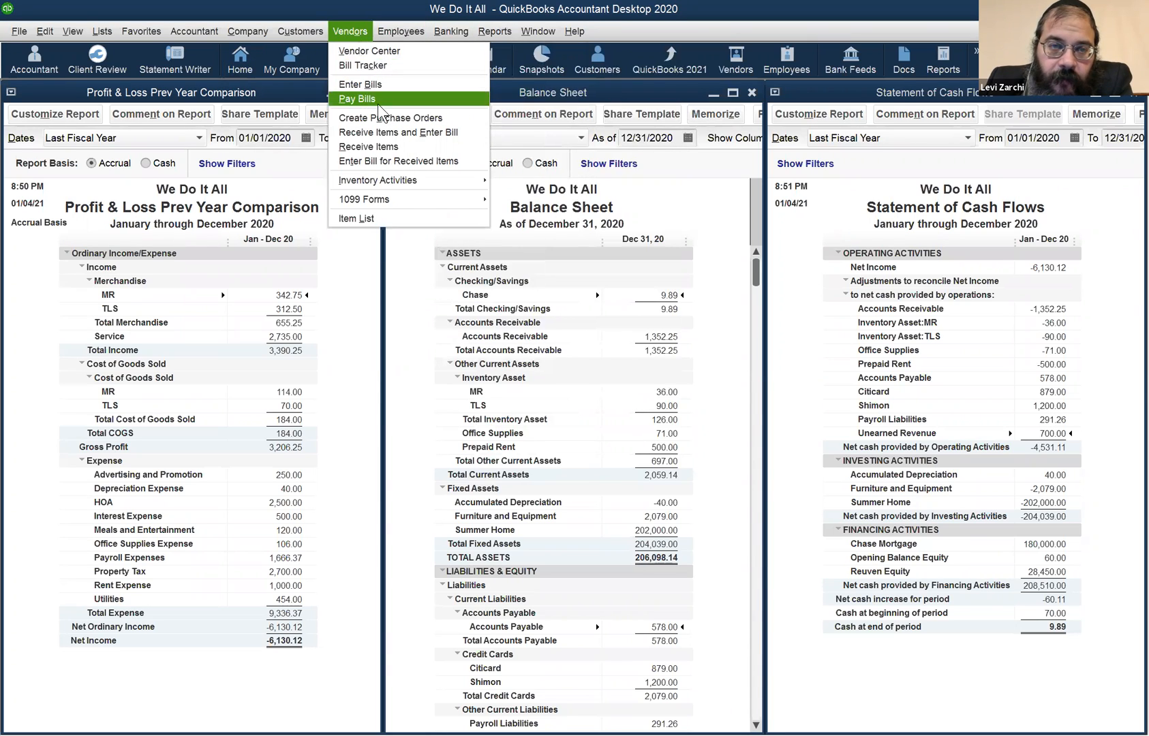
mouse_move(394, 184)
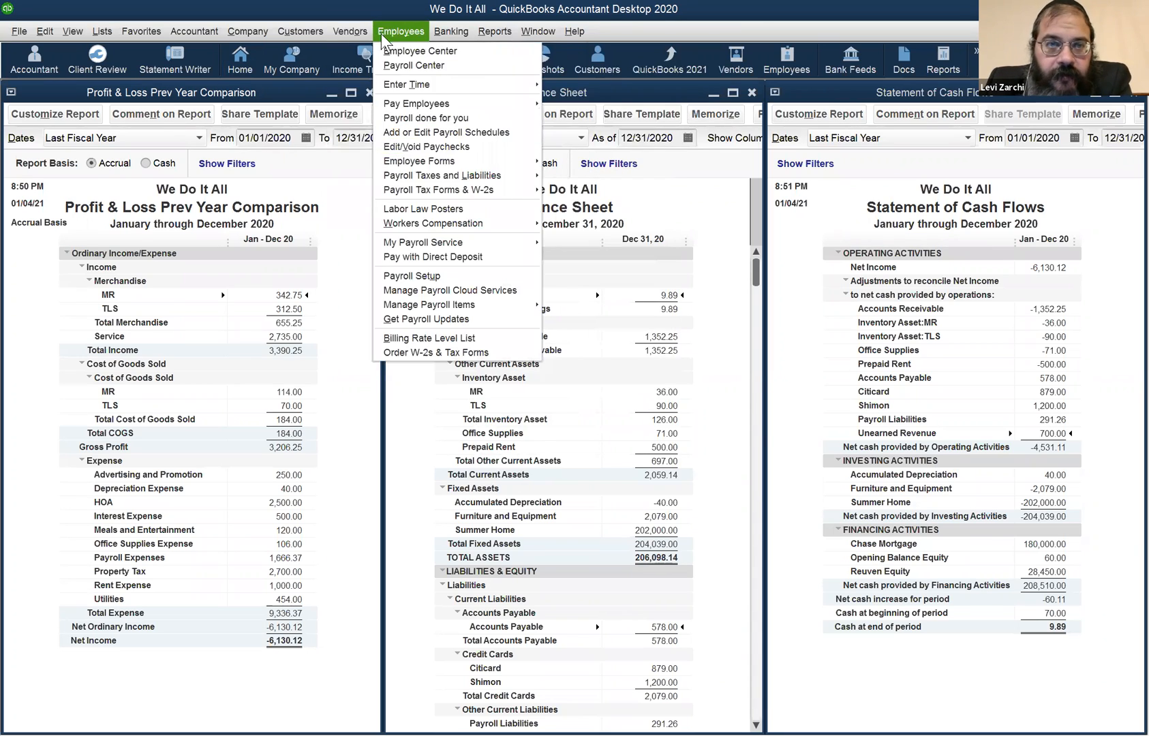
mouse_move(462, 193)
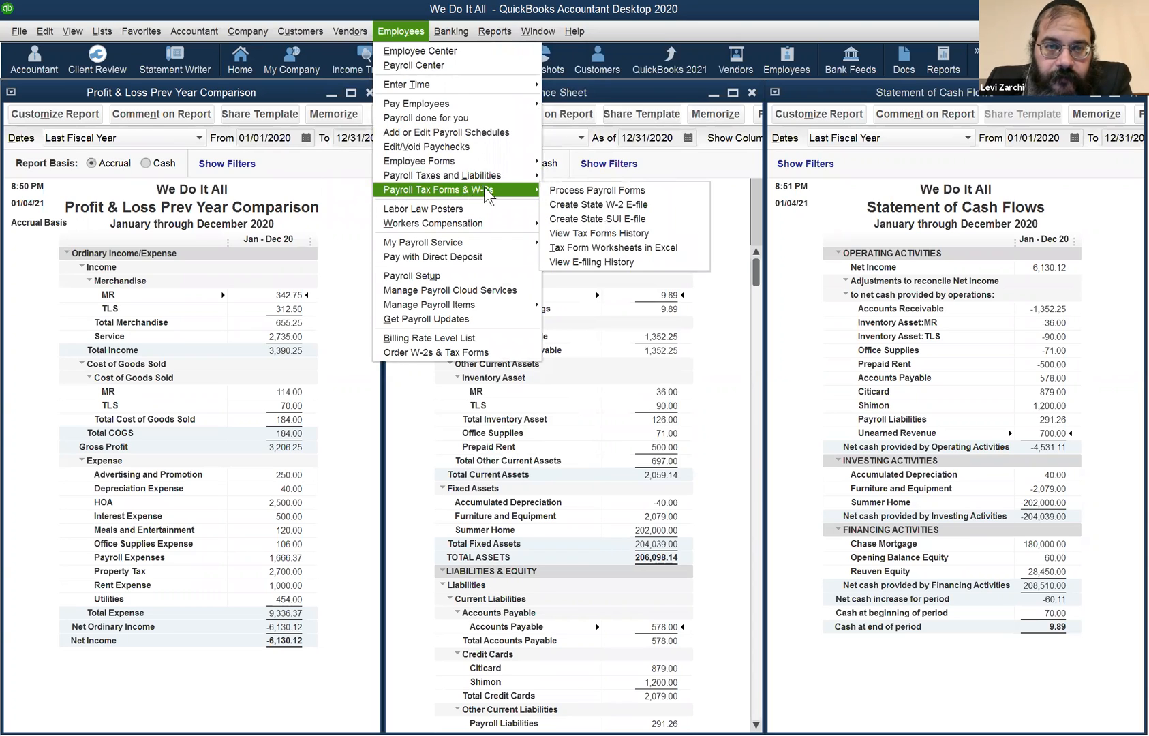
mouse_move(498, 178)
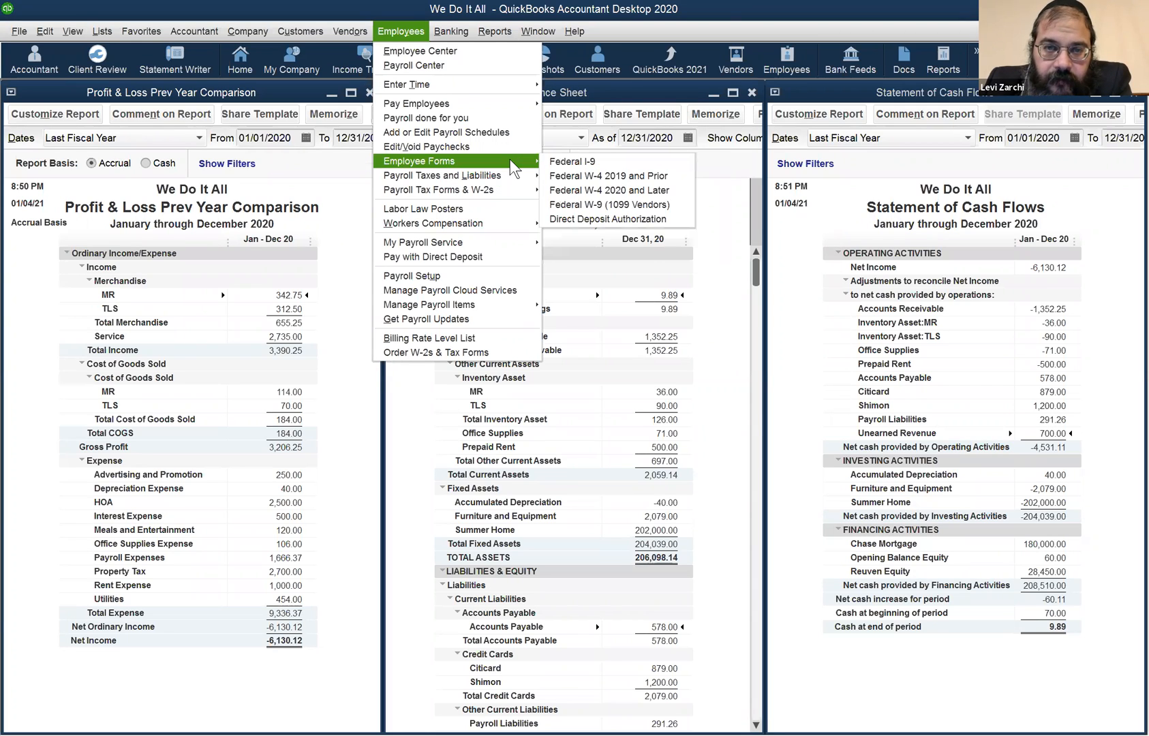
click(563, 162)
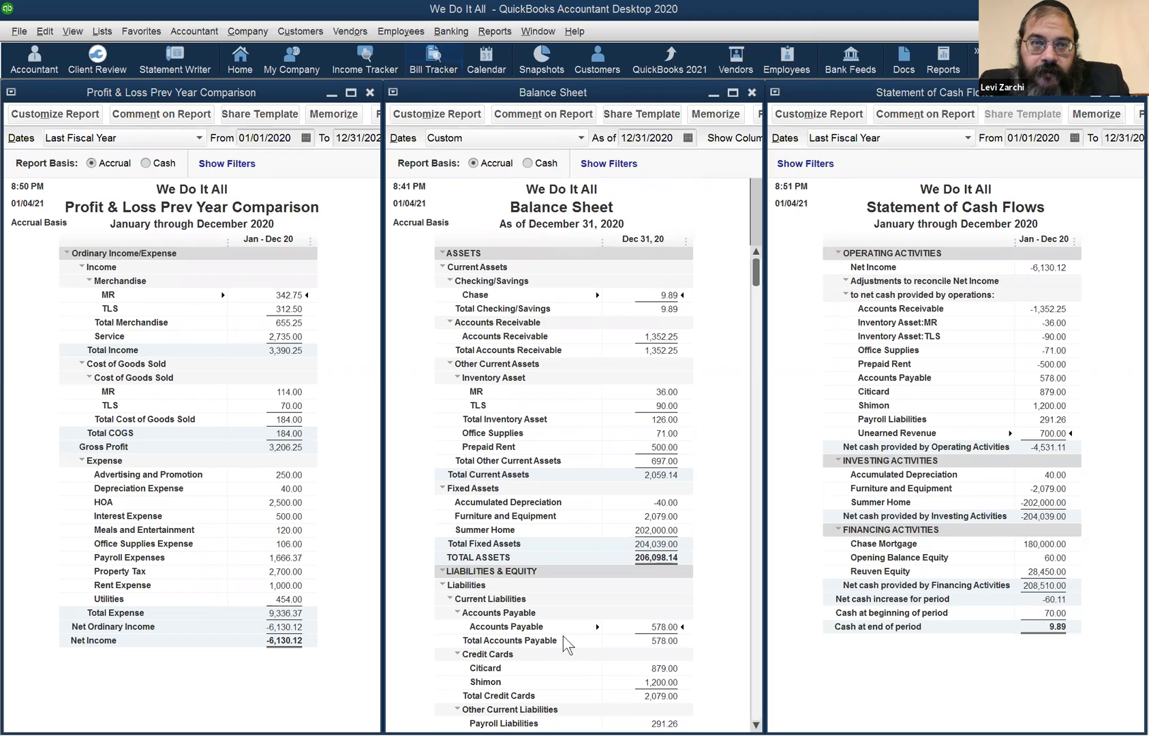
Open the payroll form processing list in the Payroll Center, maximize it and select Quarterly Form 941/Sch. B.
click(402, 32)
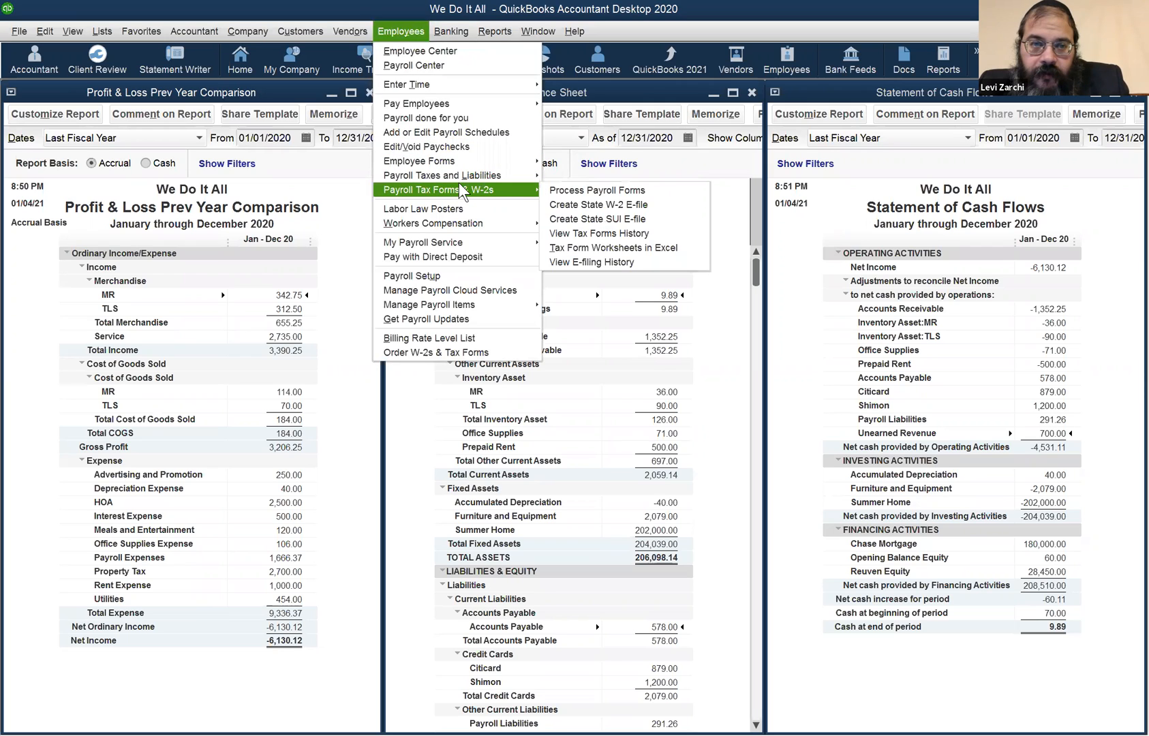
click(553, 191)
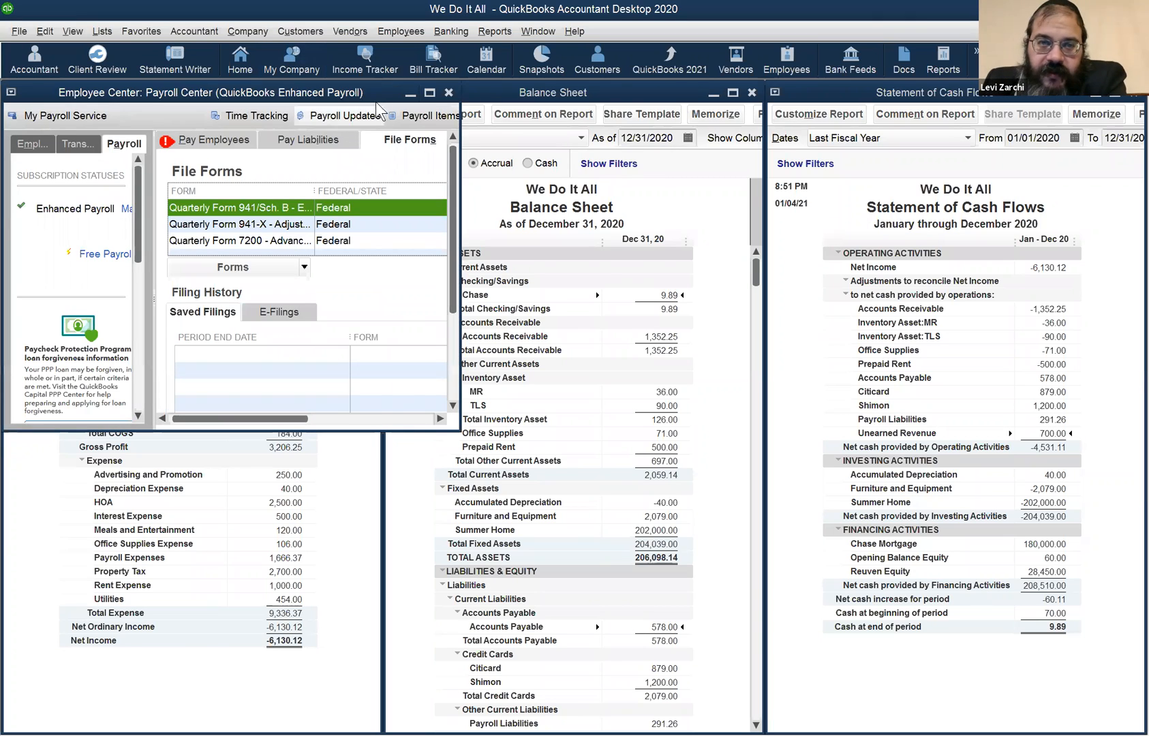
click(430, 95)
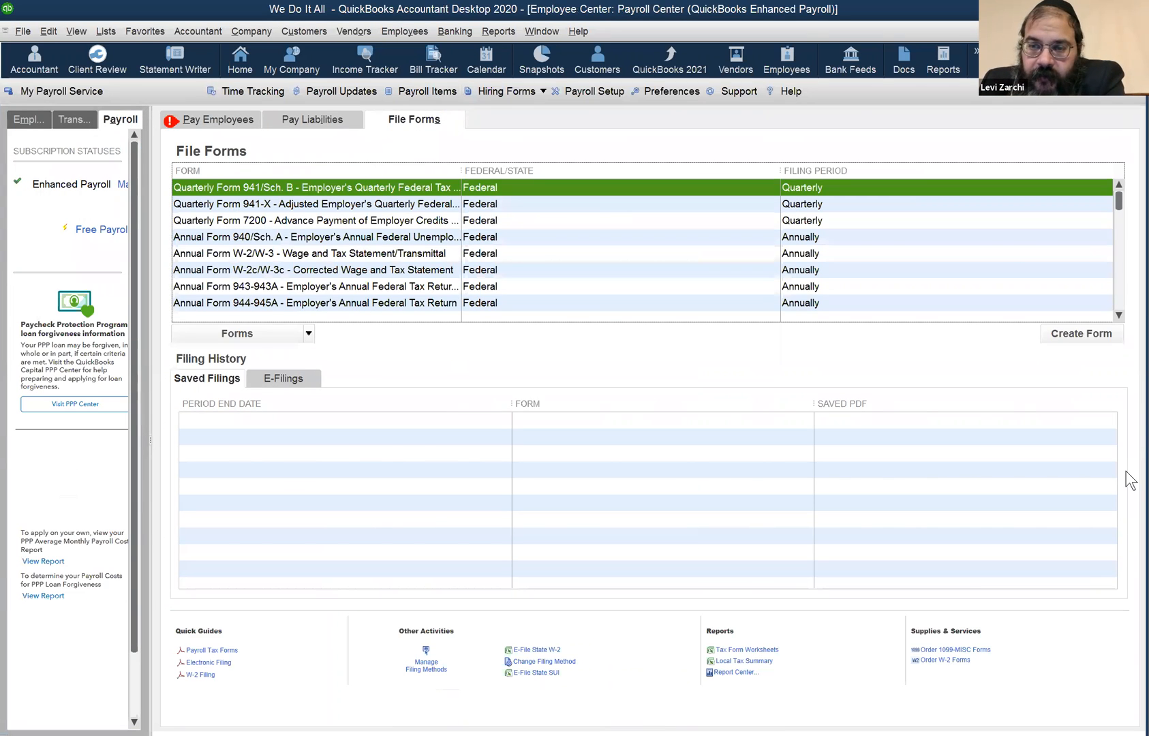
click(330, 193)
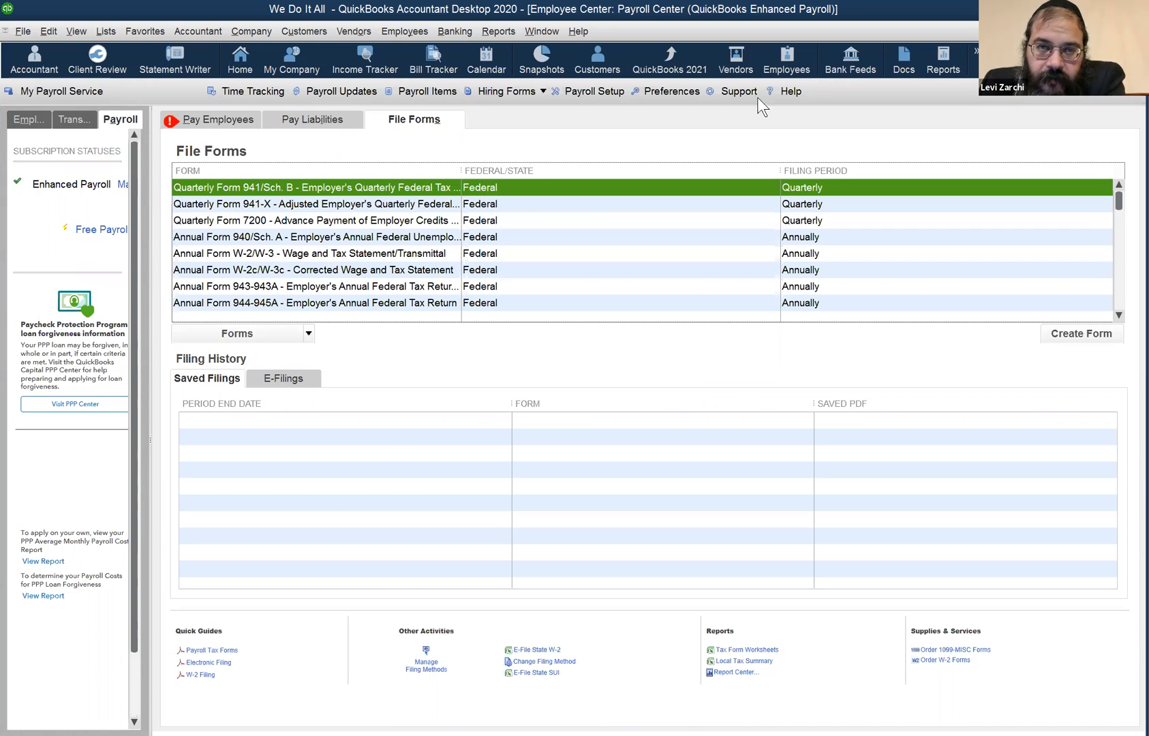
Switch back to the Balance Sheet and open the transaction detail behind its Payroll Liabilities amount.
click(541, 31)
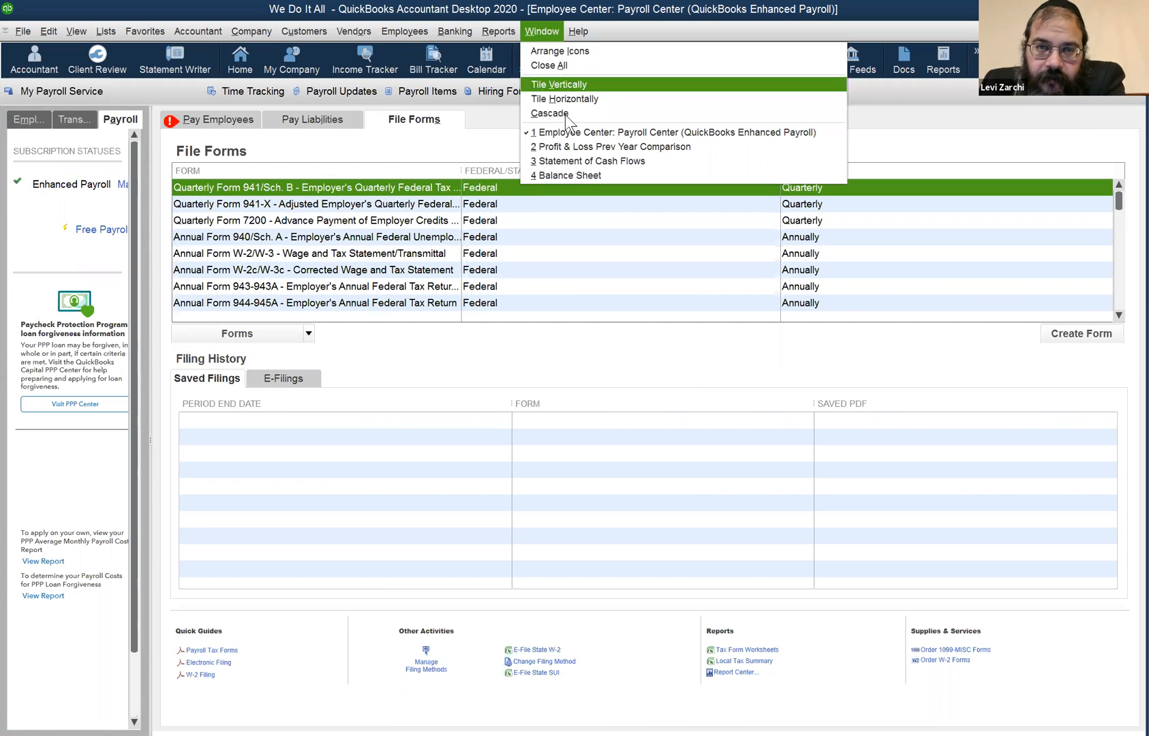
click(577, 151)
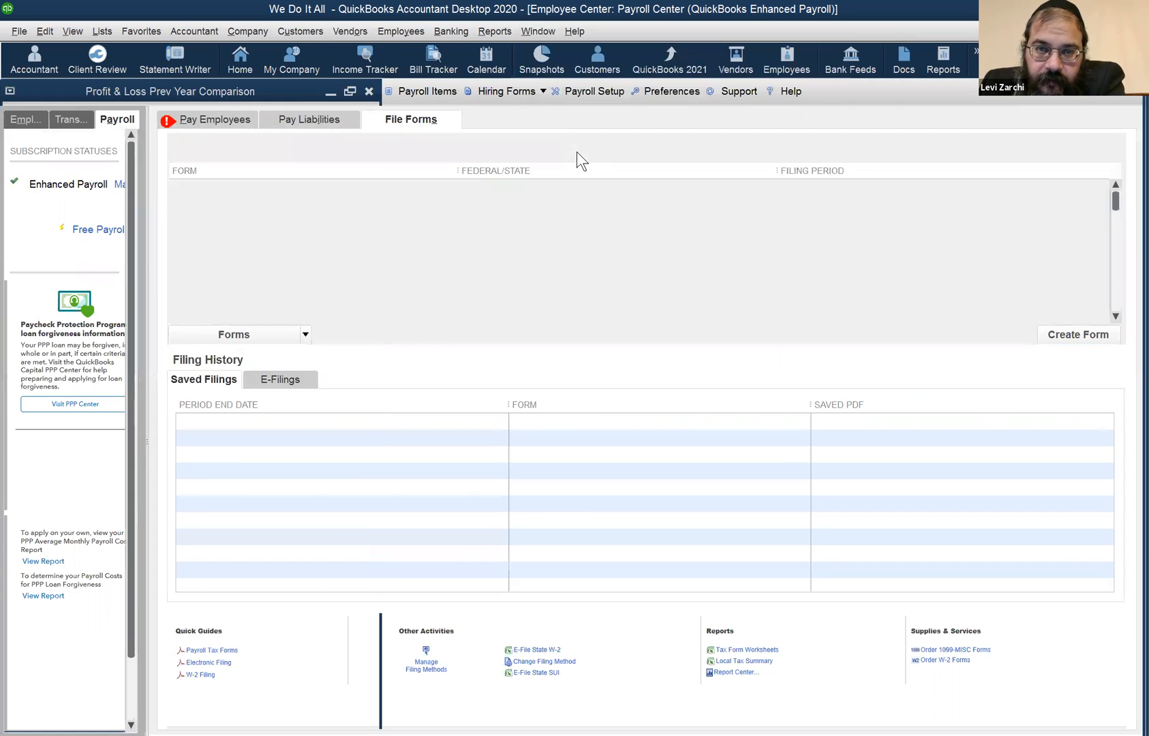
click(541, 32)
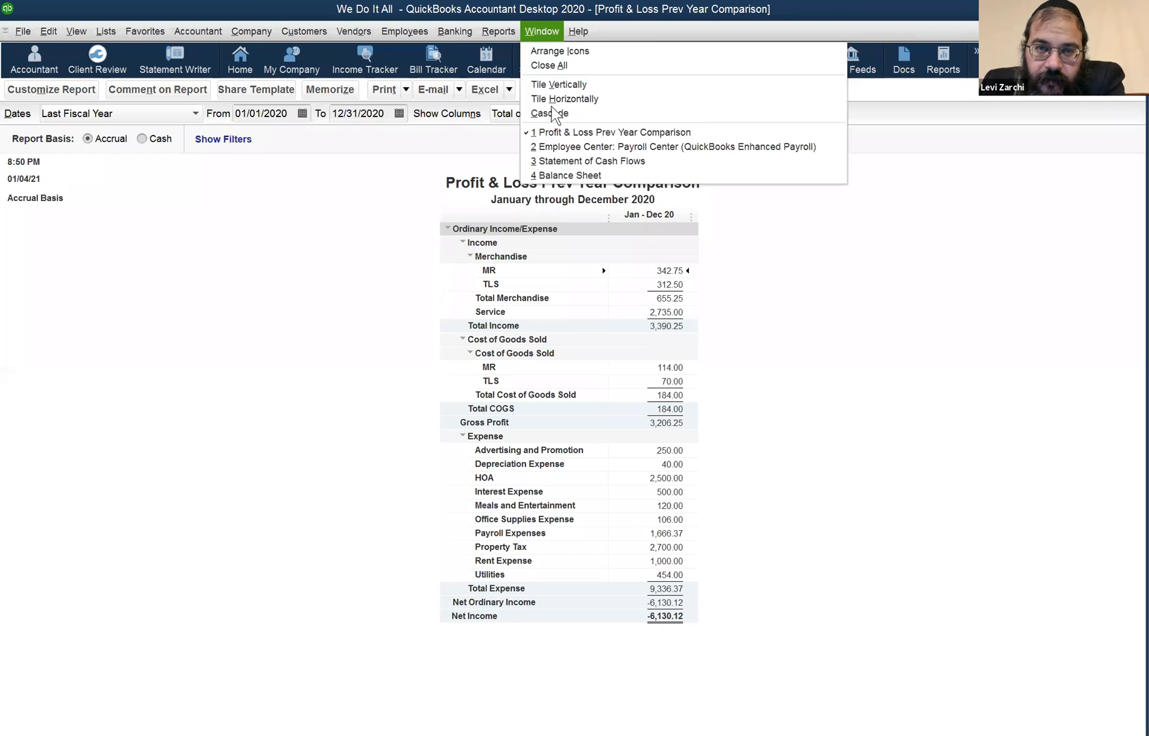
click(569, 177)
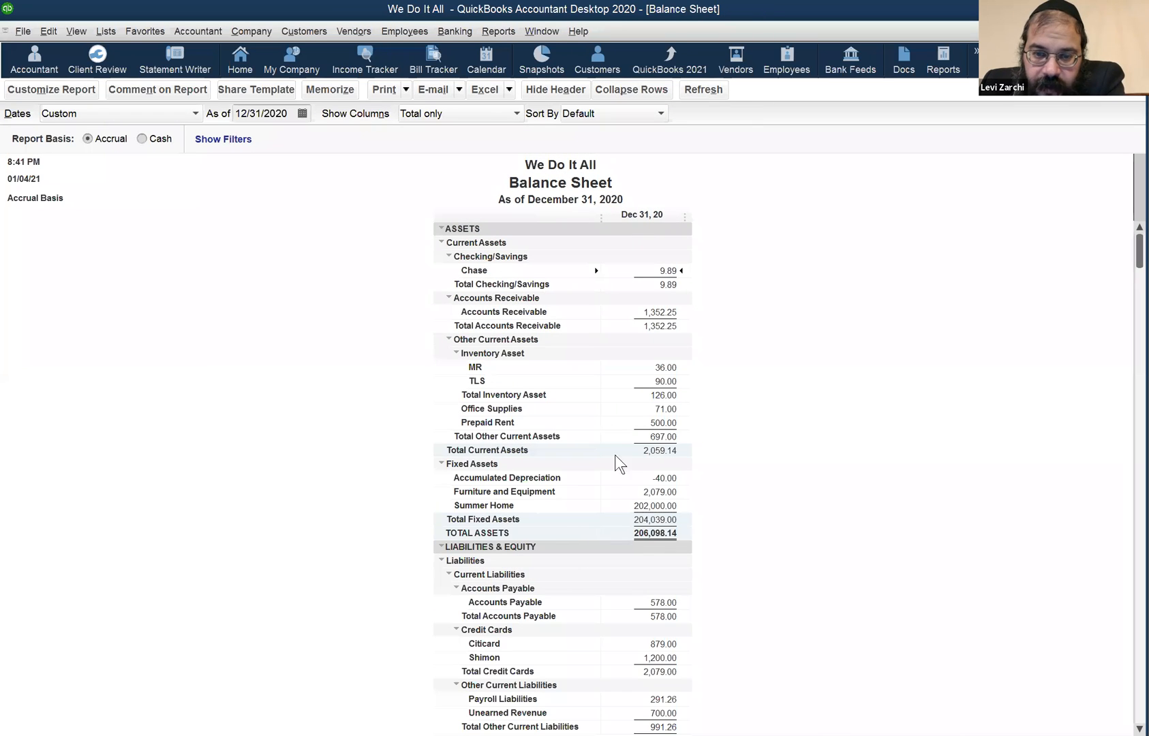
scroll(657, 590, down, 4)
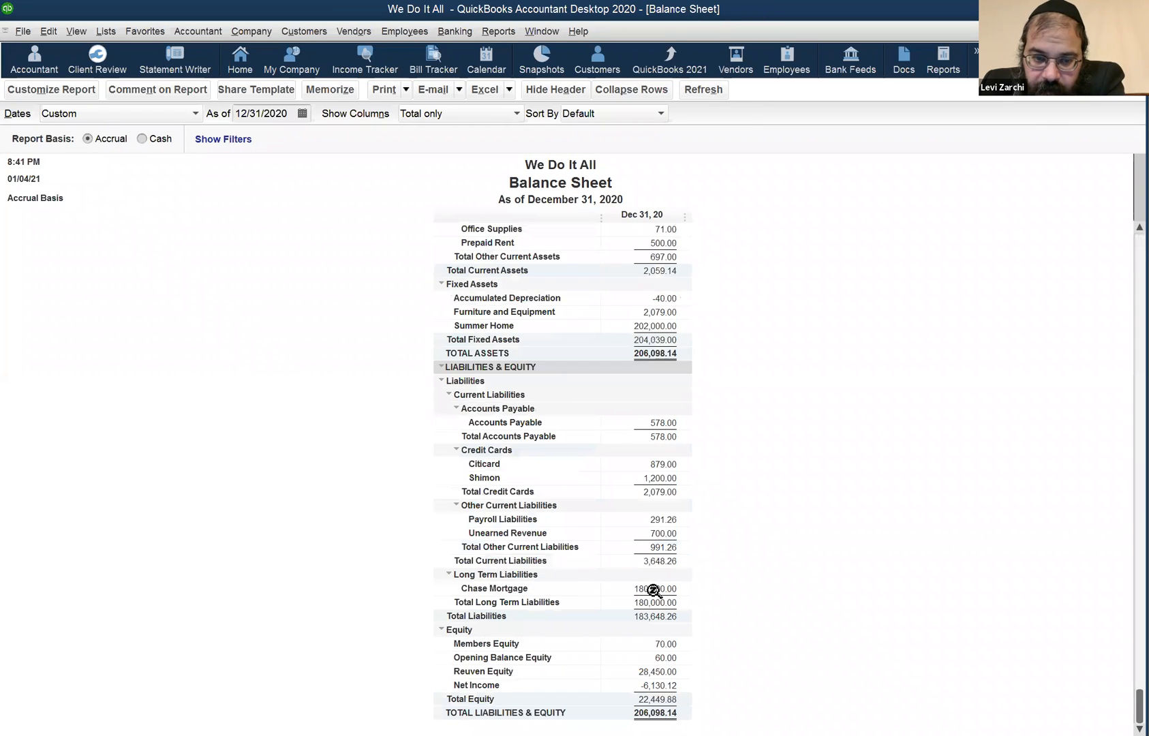
double_click(649, 521)
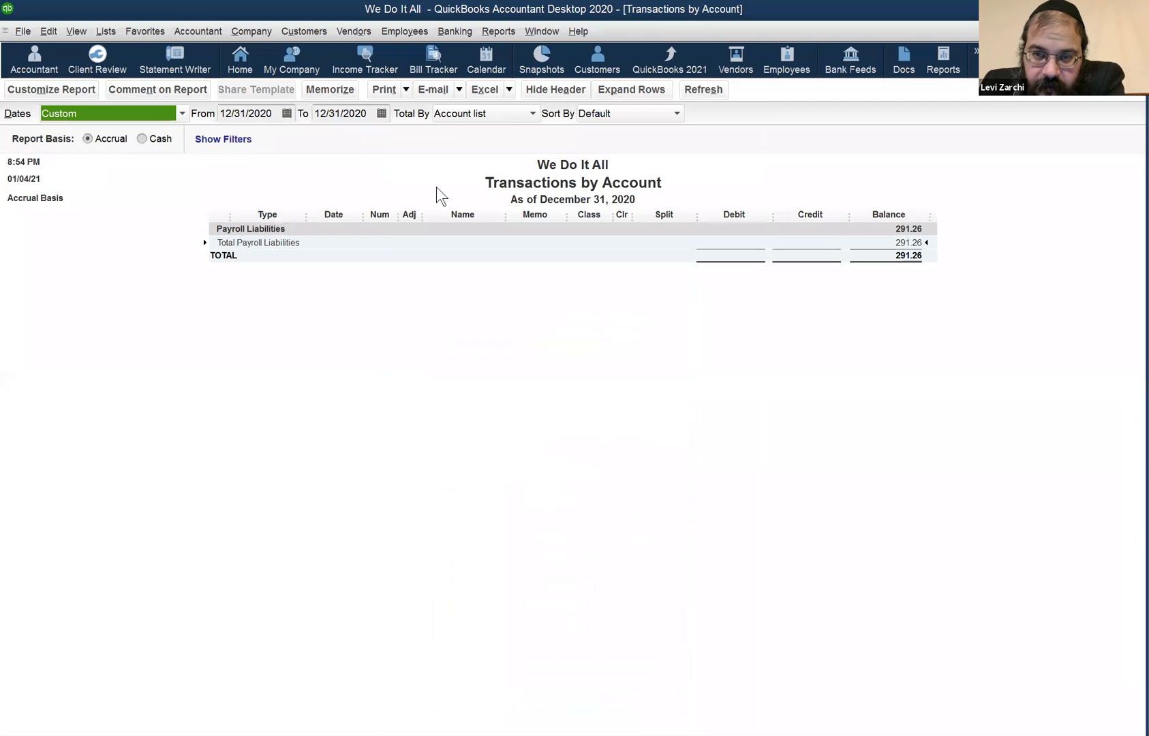
Set the Transactions by Account report's start date to 01/01/2019 and total it by Payee.
click(251, 114)
double_click(251, 114)
text(01/01/2019)
key(Tab)
key(Tab)
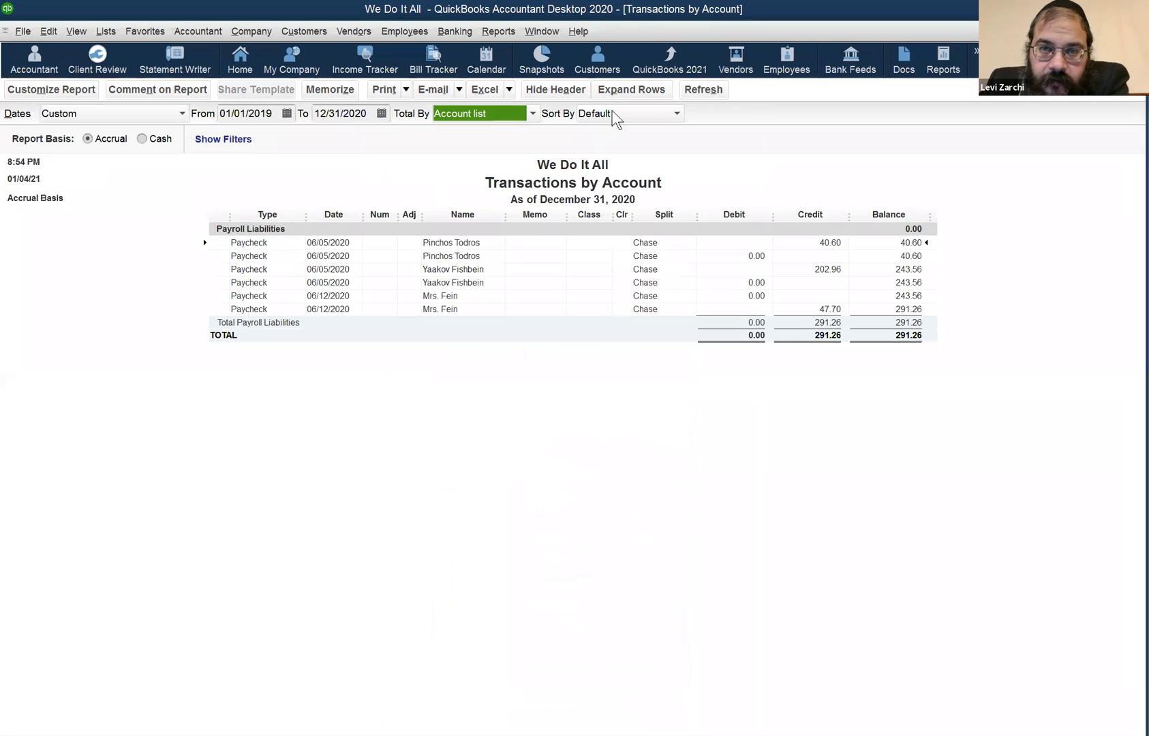
click(497, 107)
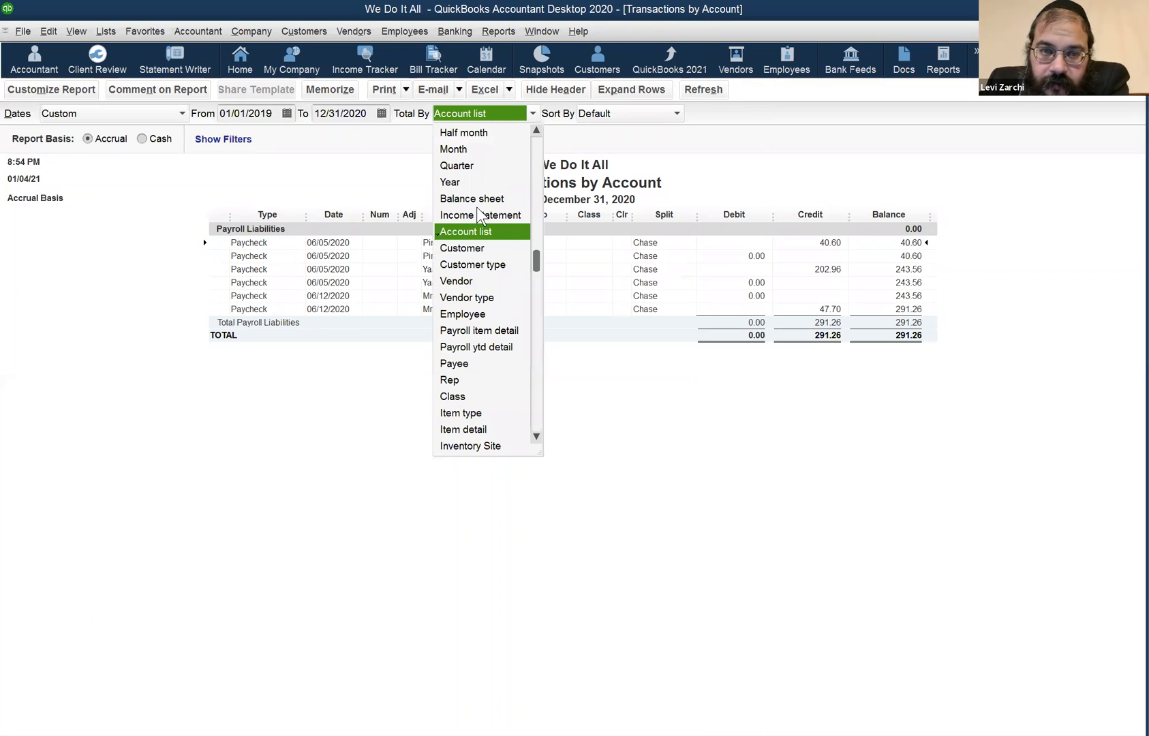
click(470, 363)
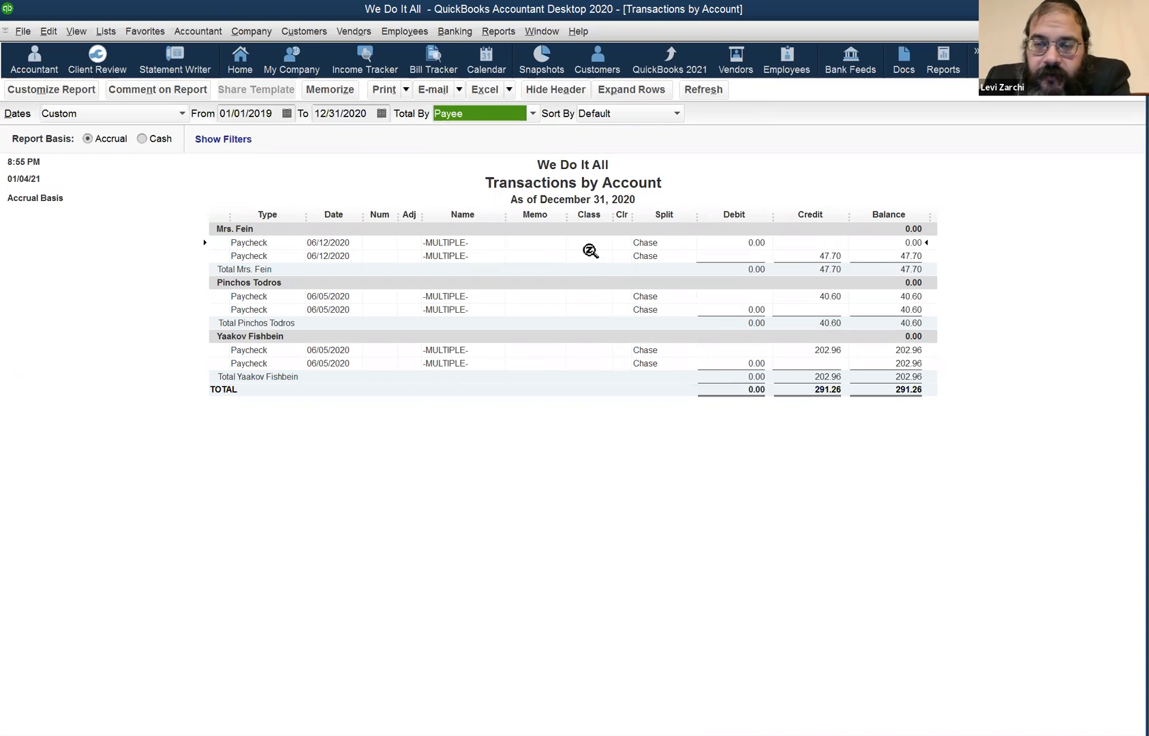
Return to the Payroll Center's form list and download the latest payroll updates.
click(371, 32)
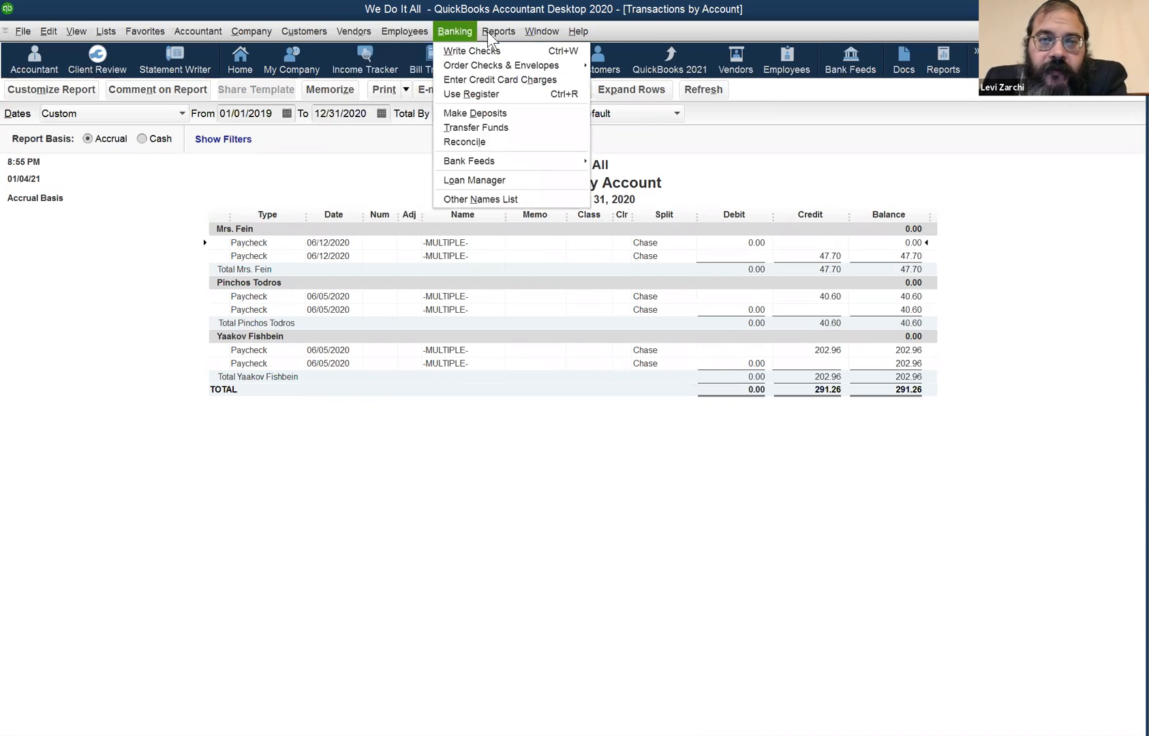
mouse_move(541, 32)
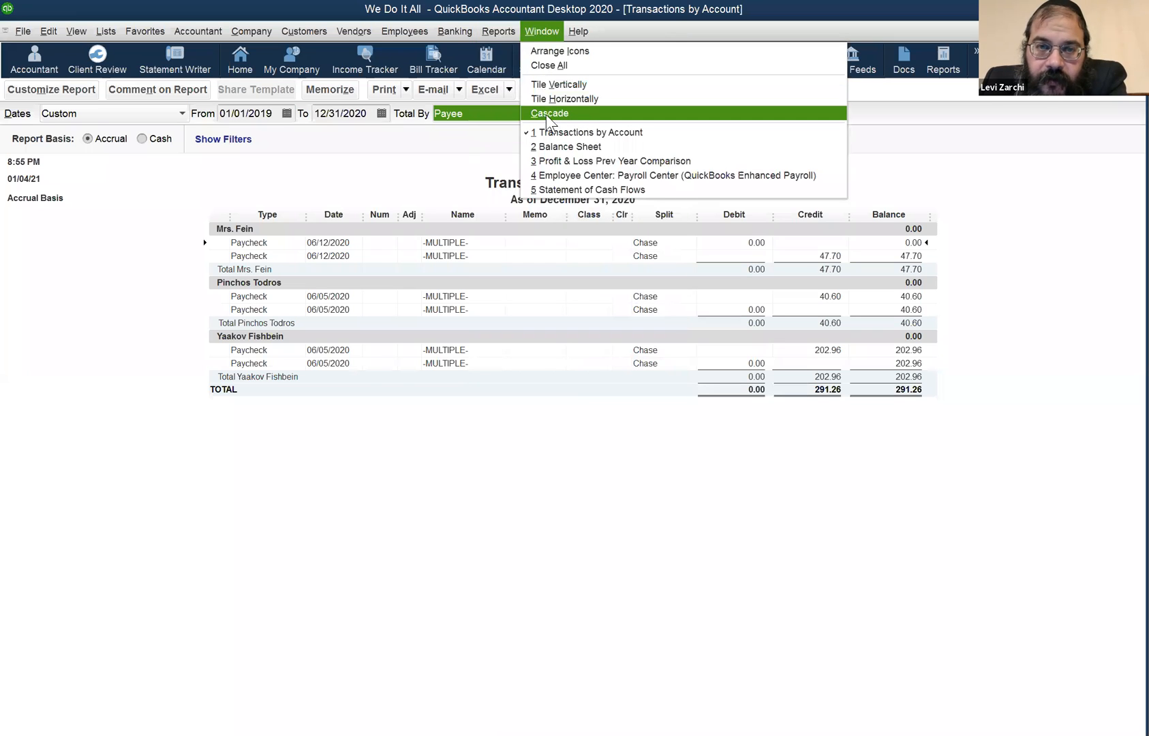
click(590, 176)
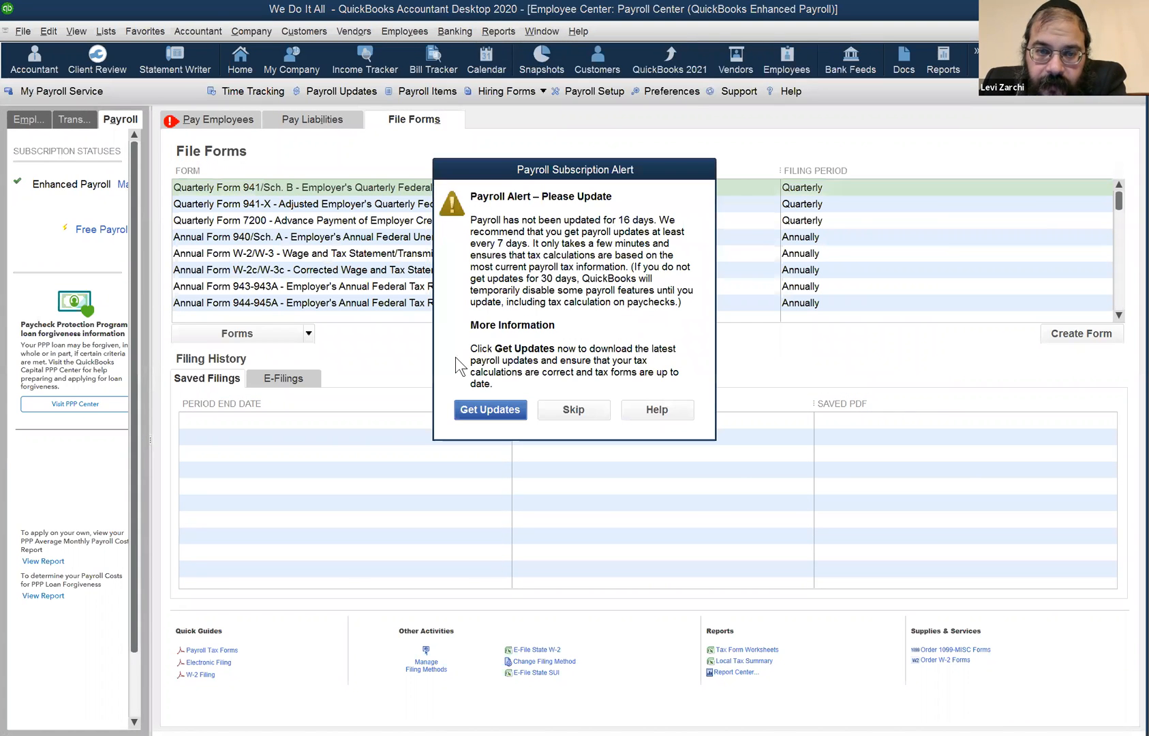
click(483, 410)
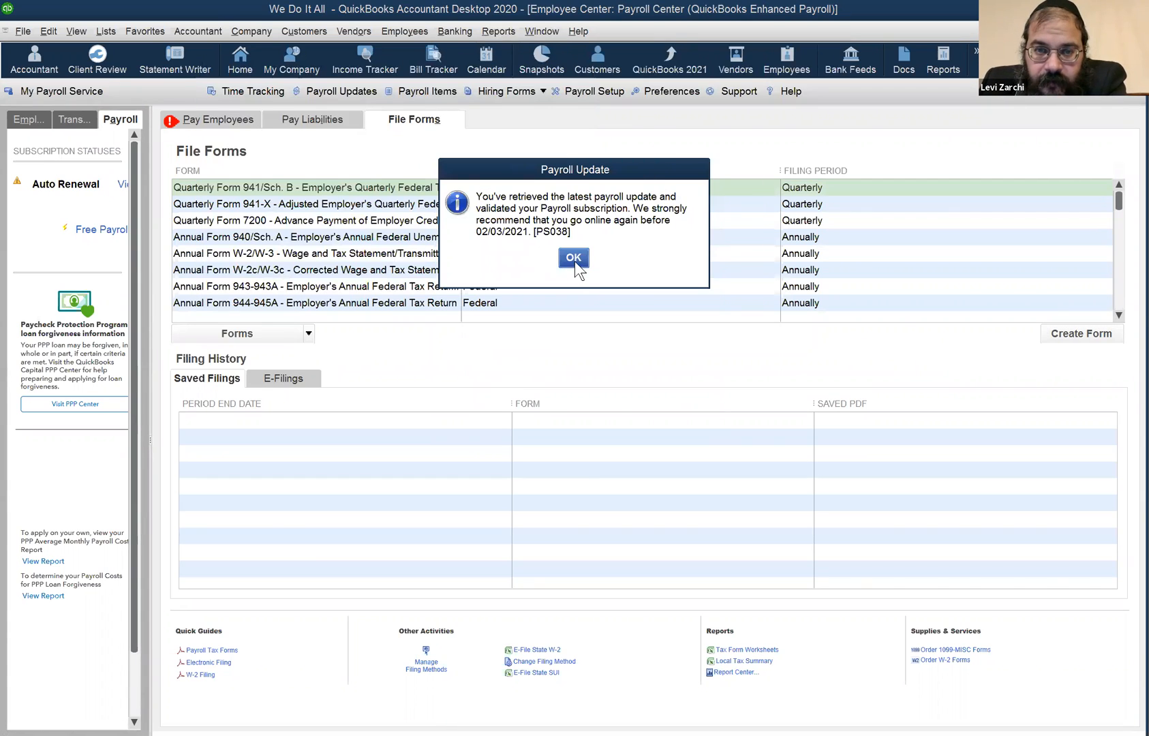
click(573, 258)
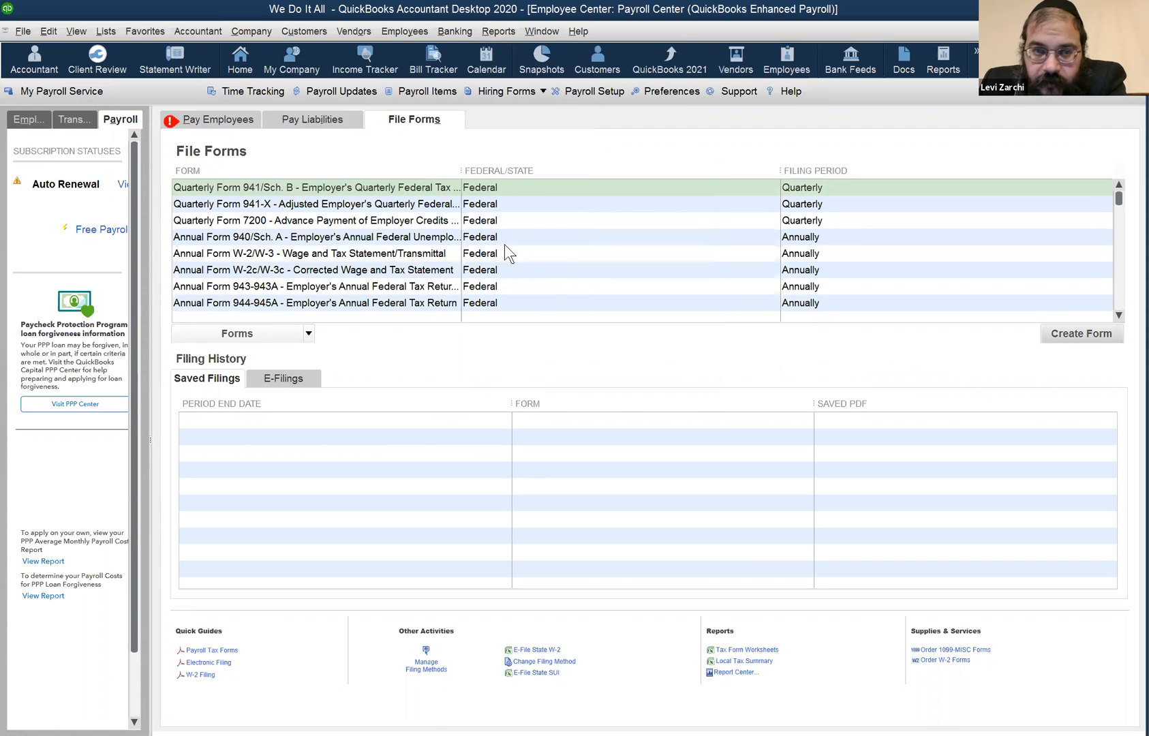
Create Quarterly Form 941/Sch. B for the last calendar quarter ending 12/31/2020, without memorizing the modified reports, and maximize the form.
double_click(423, 193)
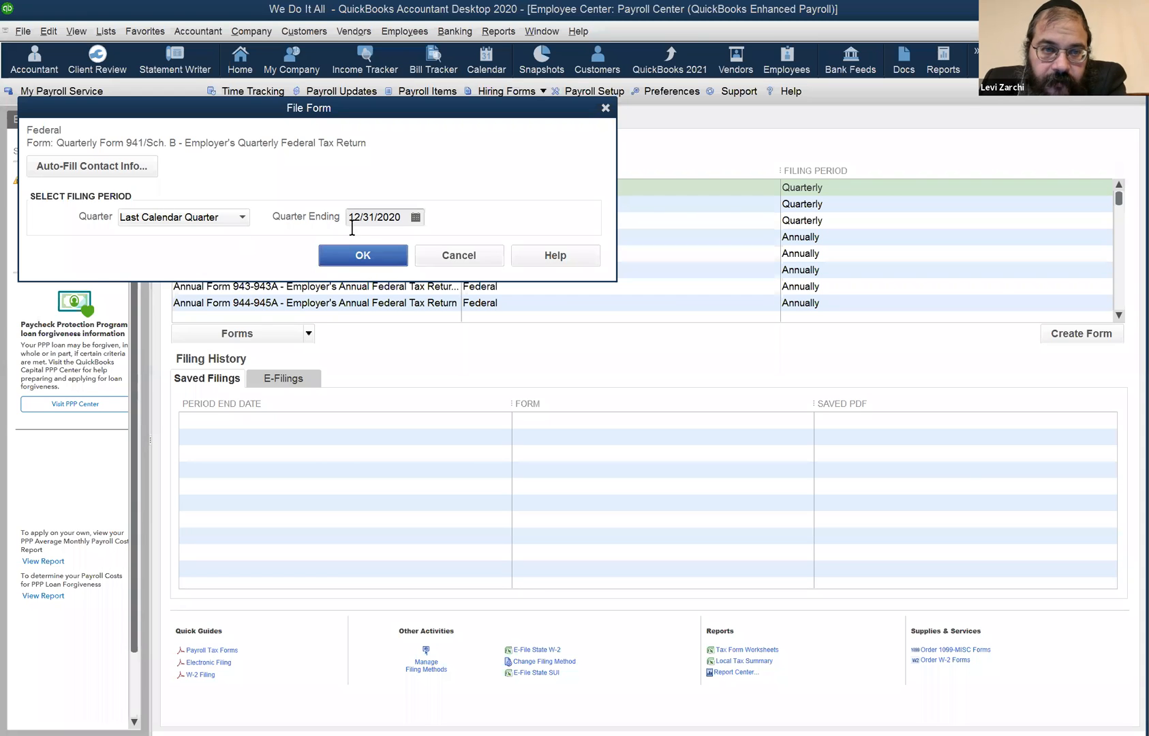
click(352, 249)
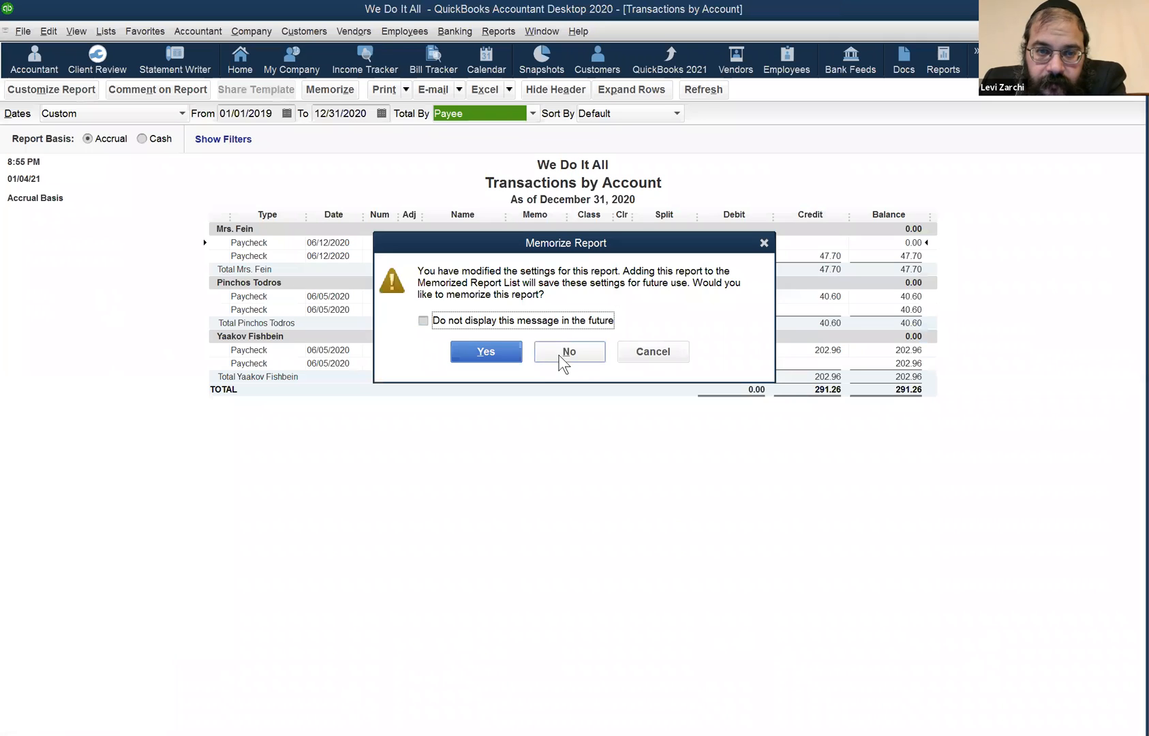
click(560, 355)
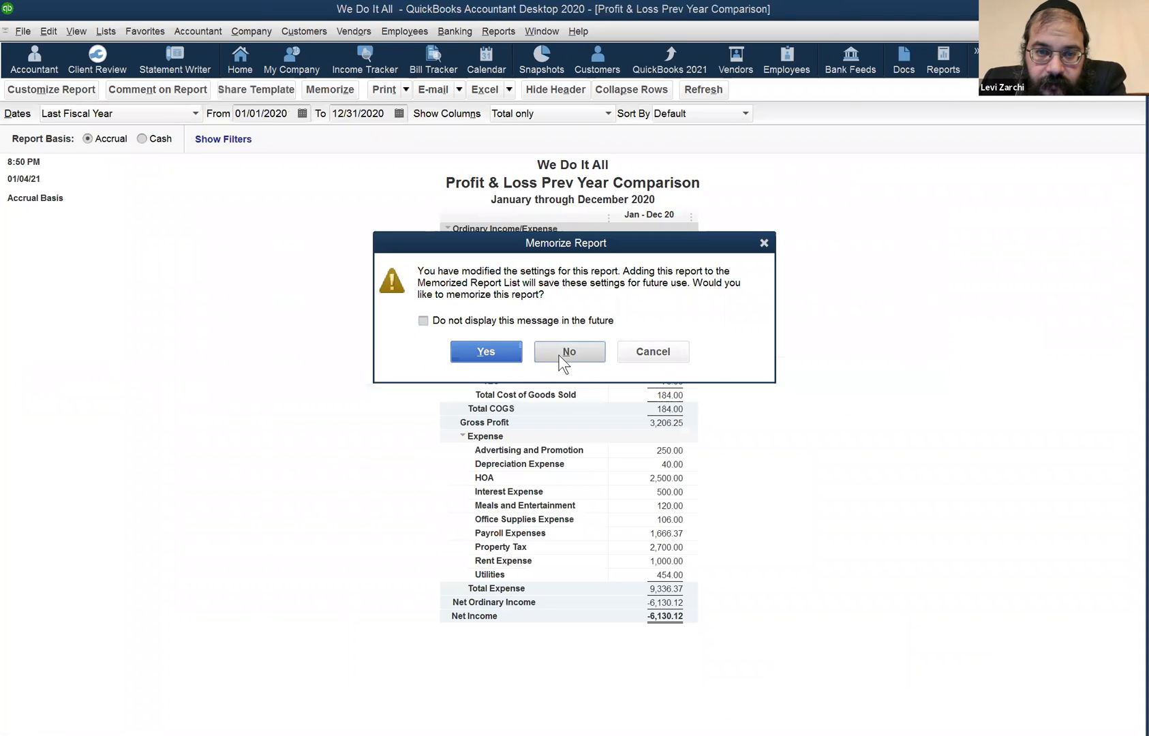
click(559, 356)
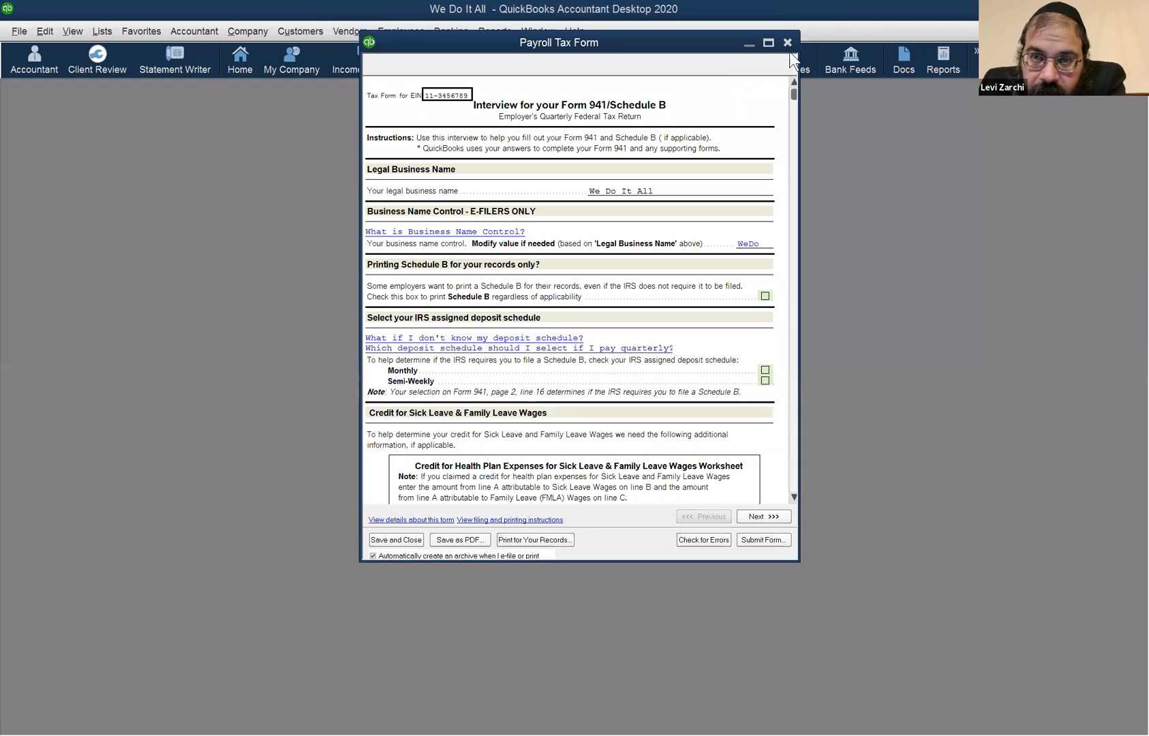
click(772, 45)
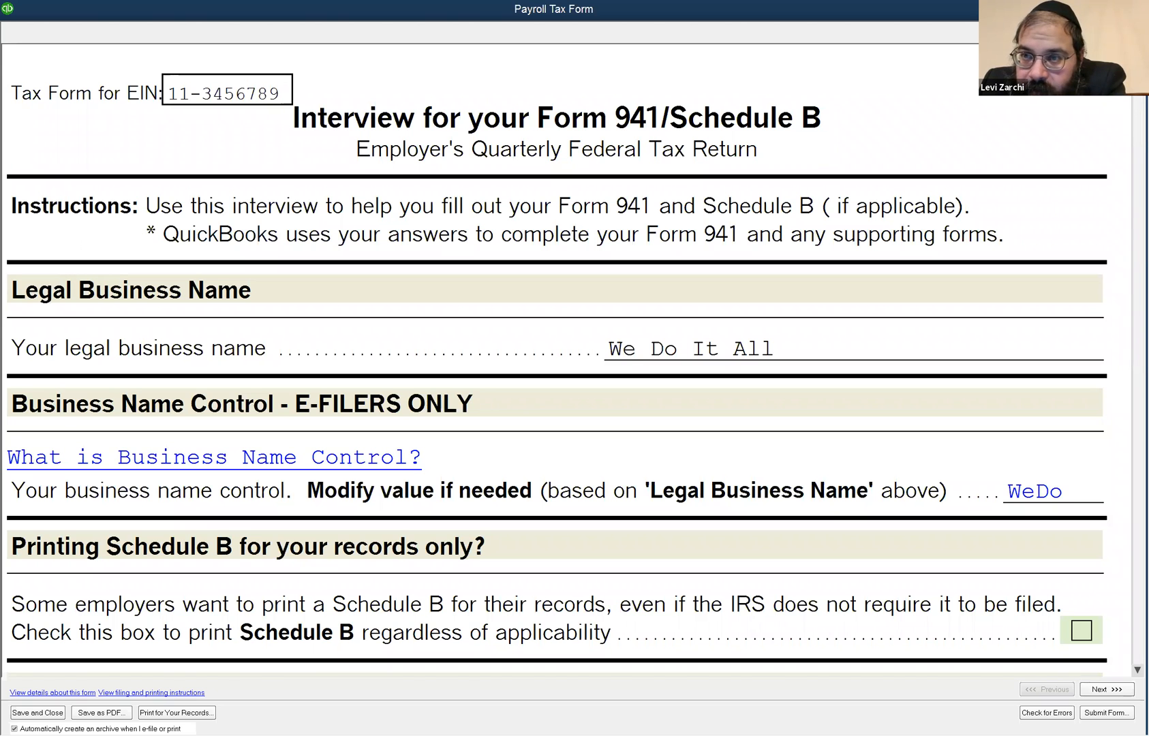
Try to print the incomplete Form 941 for the records as a PDF containing the tax forms only.
scroll(1104, 614, down, 10)
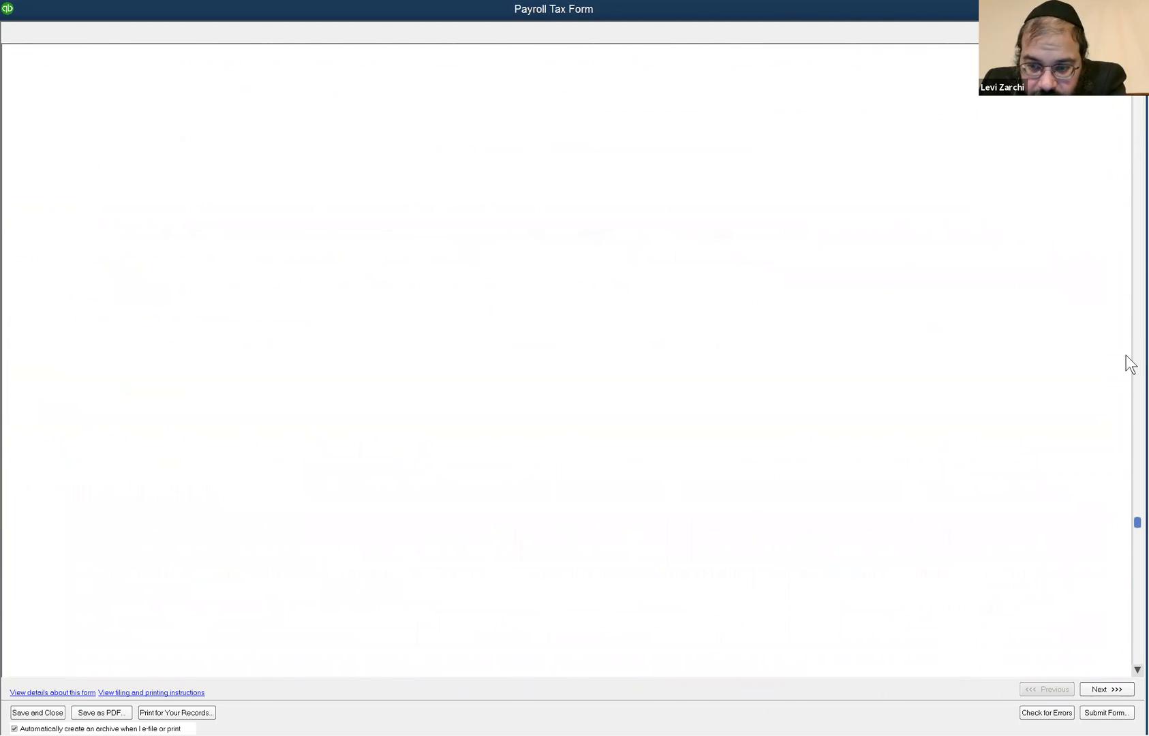
scroll(1125, 330, up, 10)
scroll(1125, 341, down, 1)
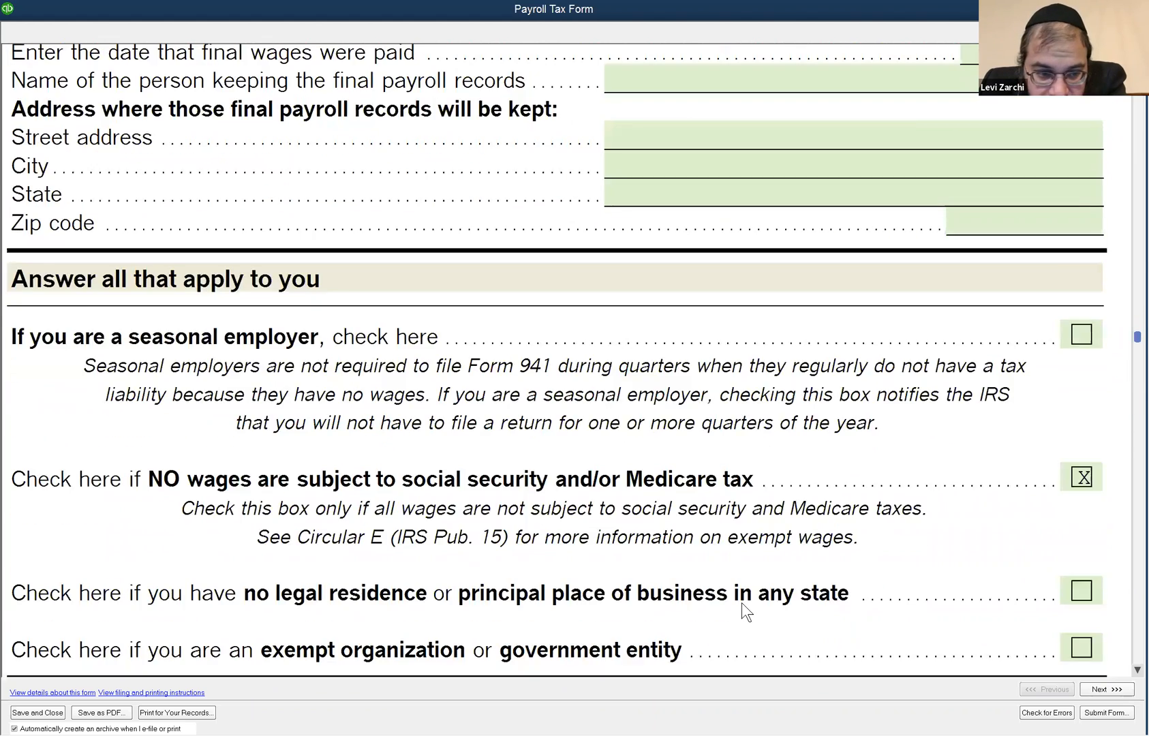
scroll(742, 602, down, 1)
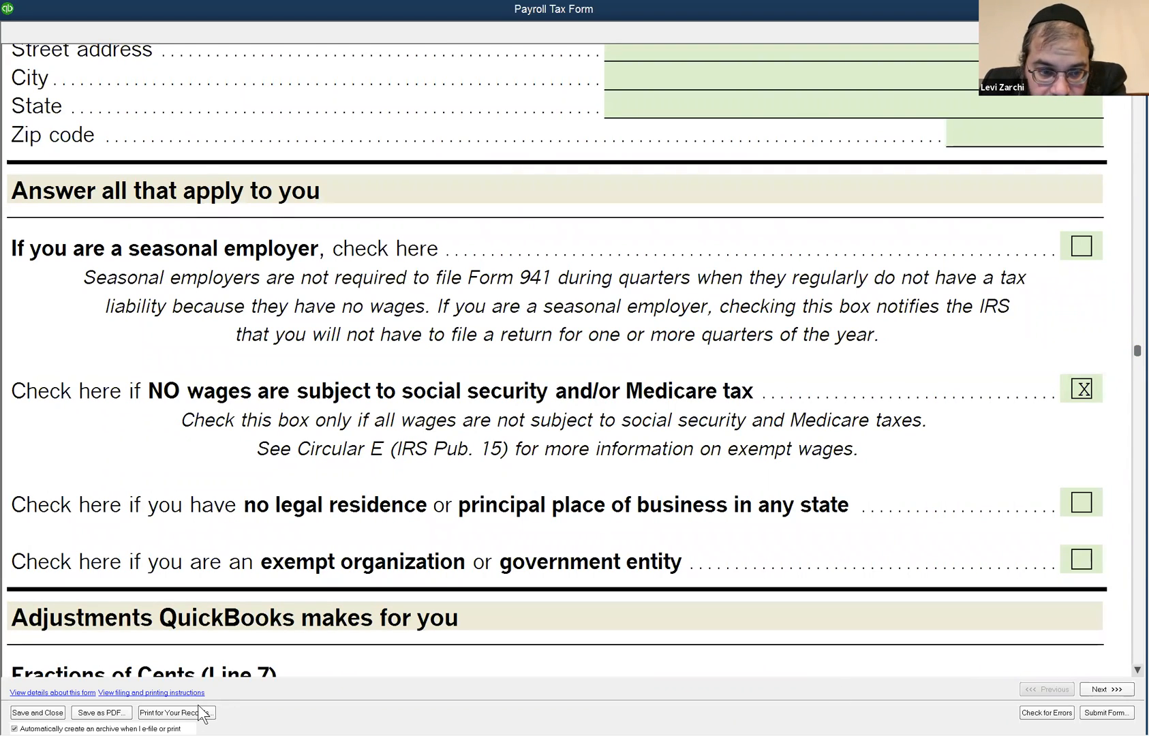
click(177, 712)
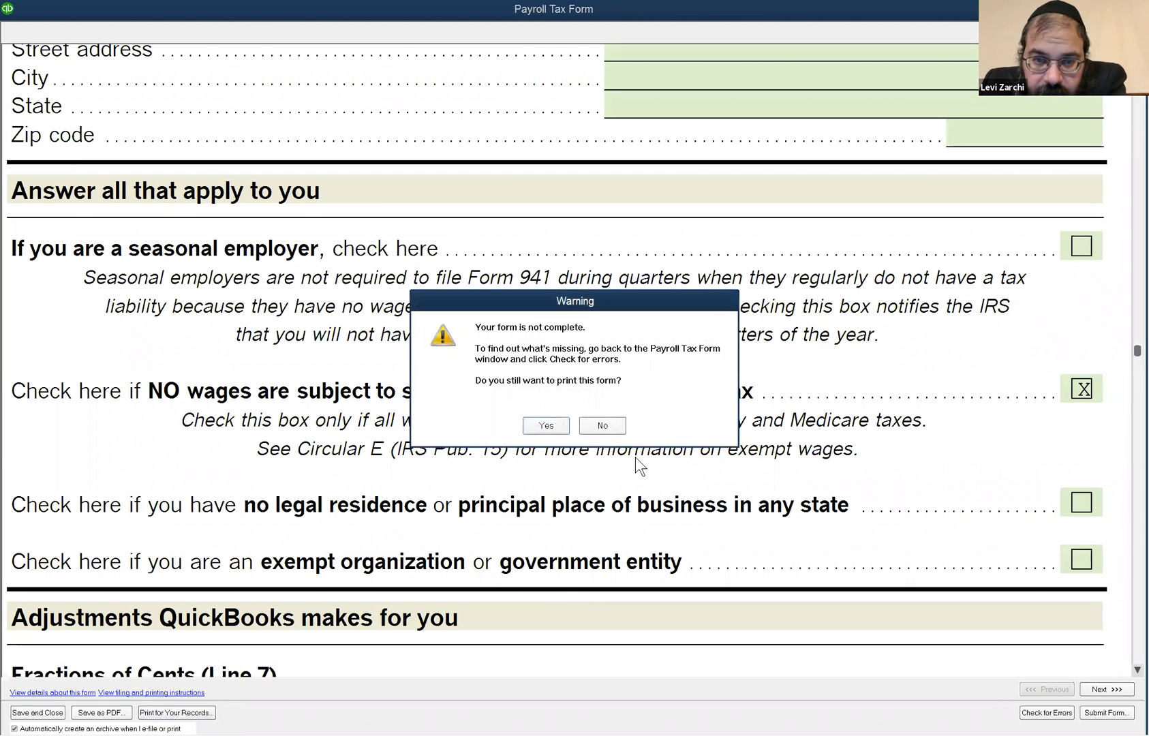
click(549, 425)
click(446, 263)
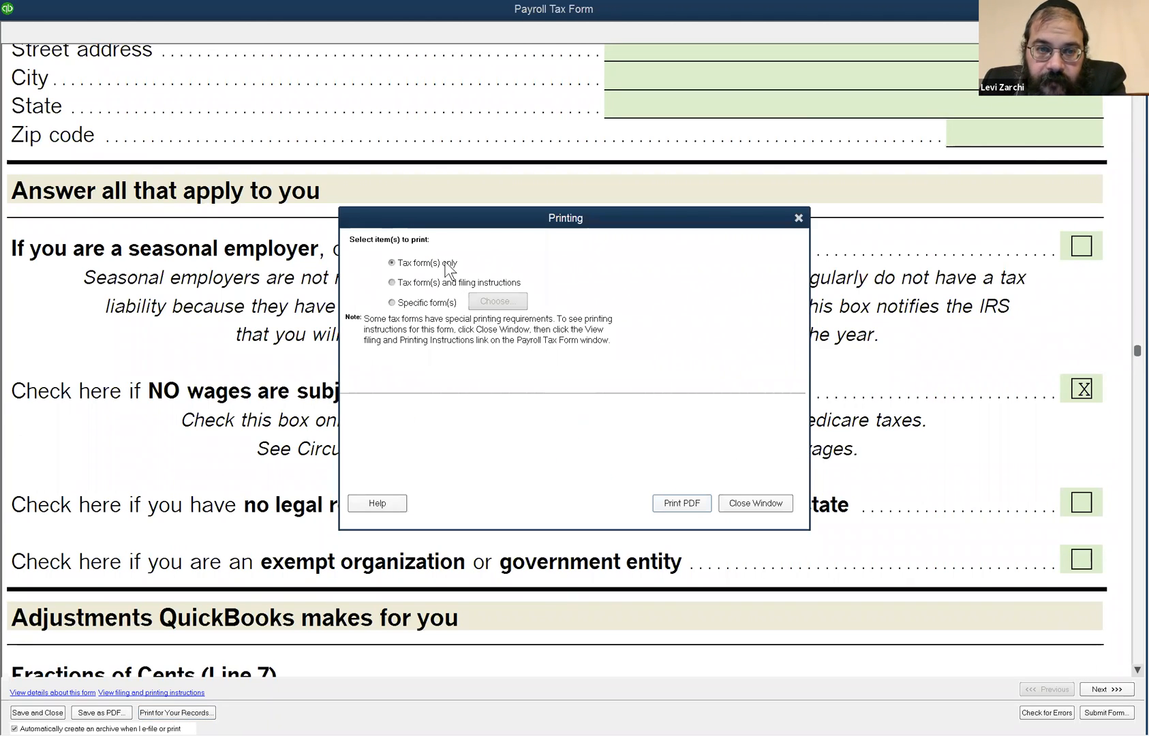
click(676, 503)
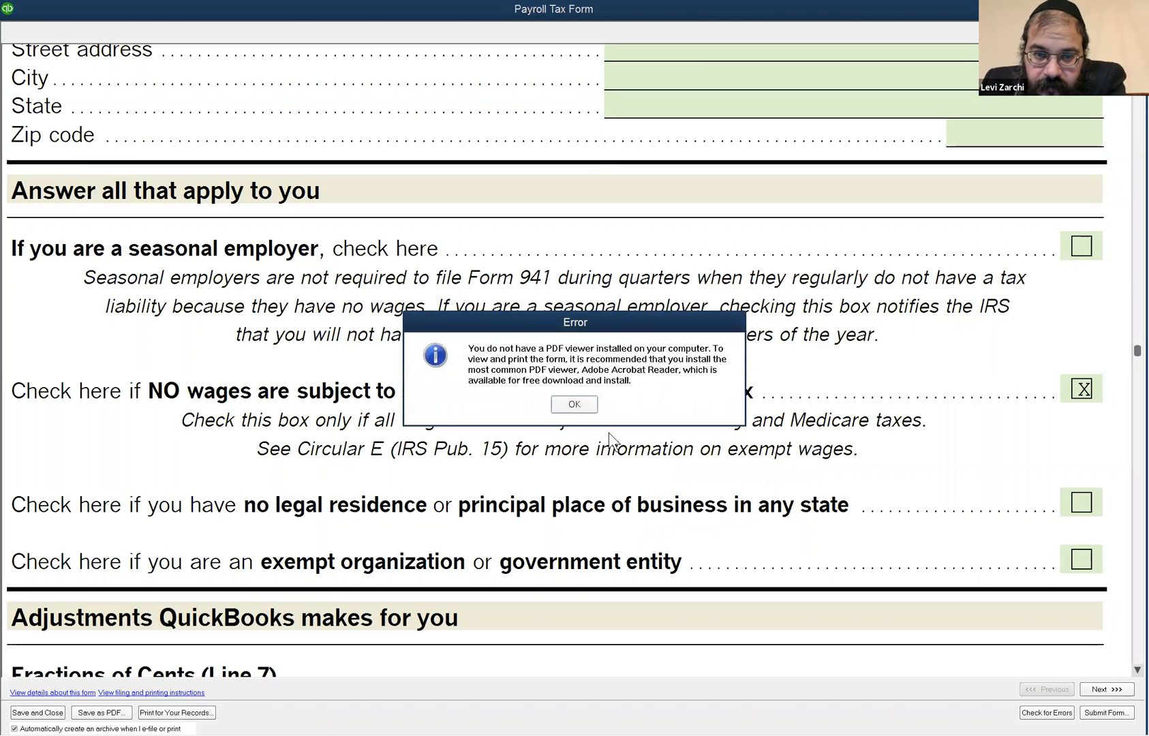
click(591, 402)
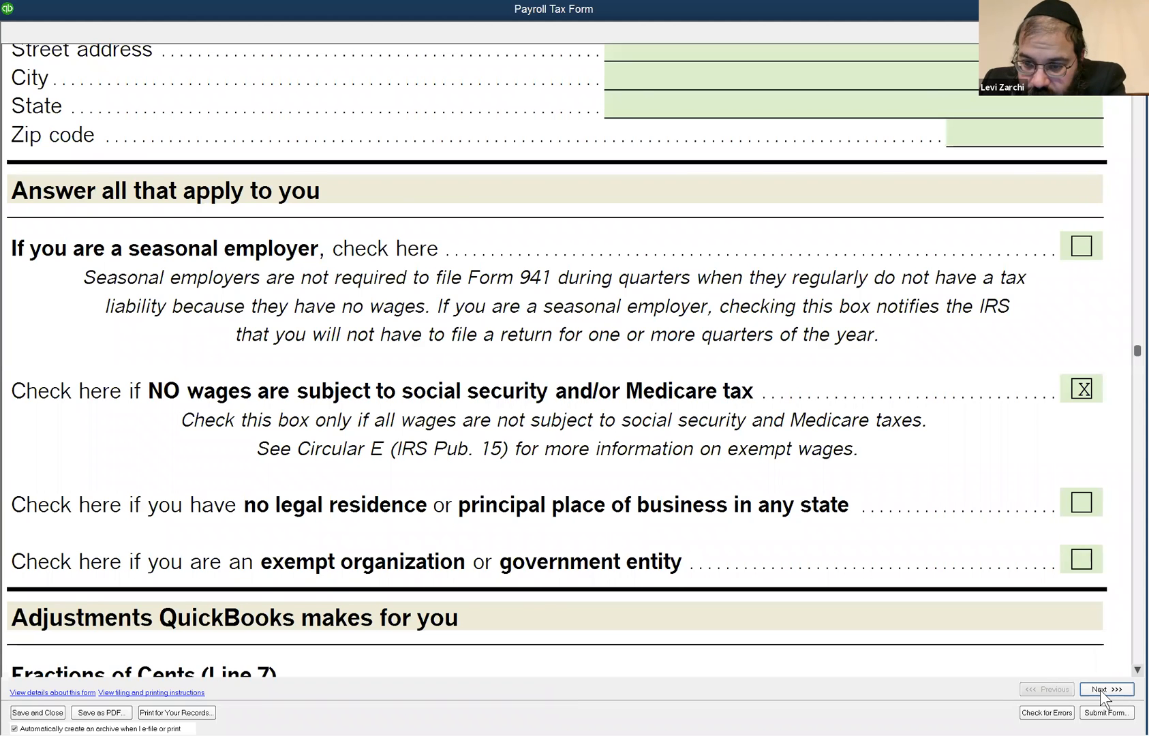
Page through Form 941 up to the Filing and Printing Instructions and review them.
click(1100, 689)
click(1099, 688)
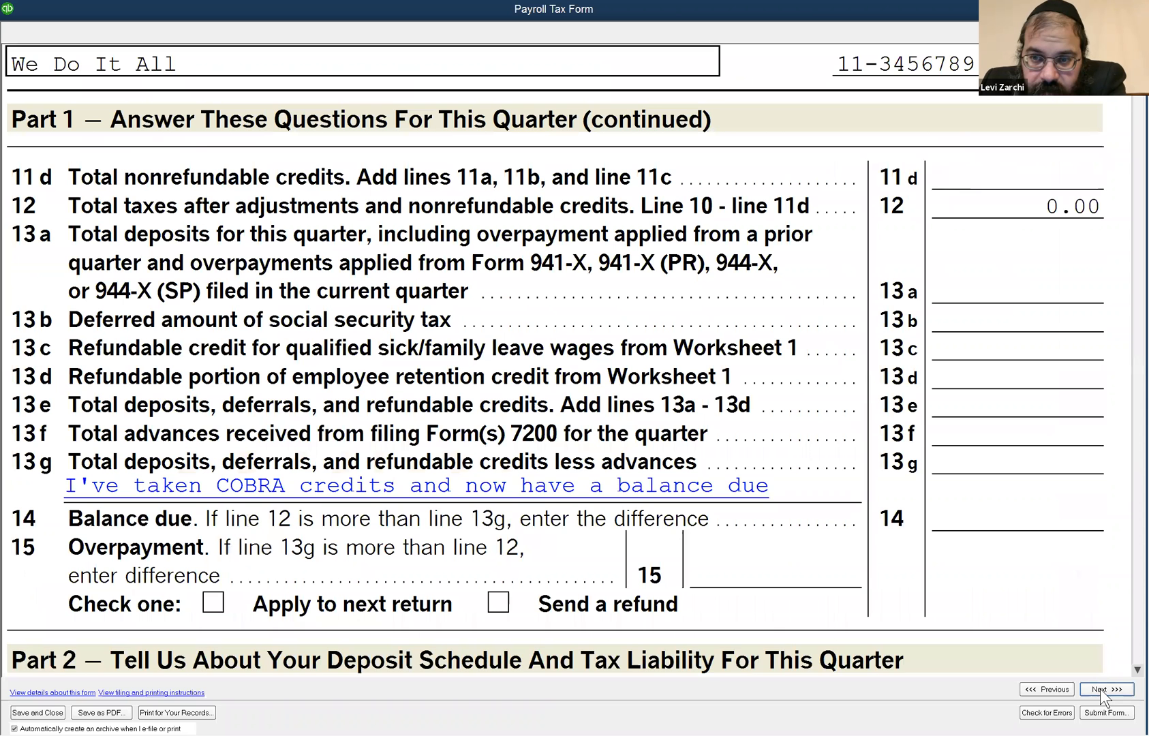
click(1099, 688)
click(1100, 689)
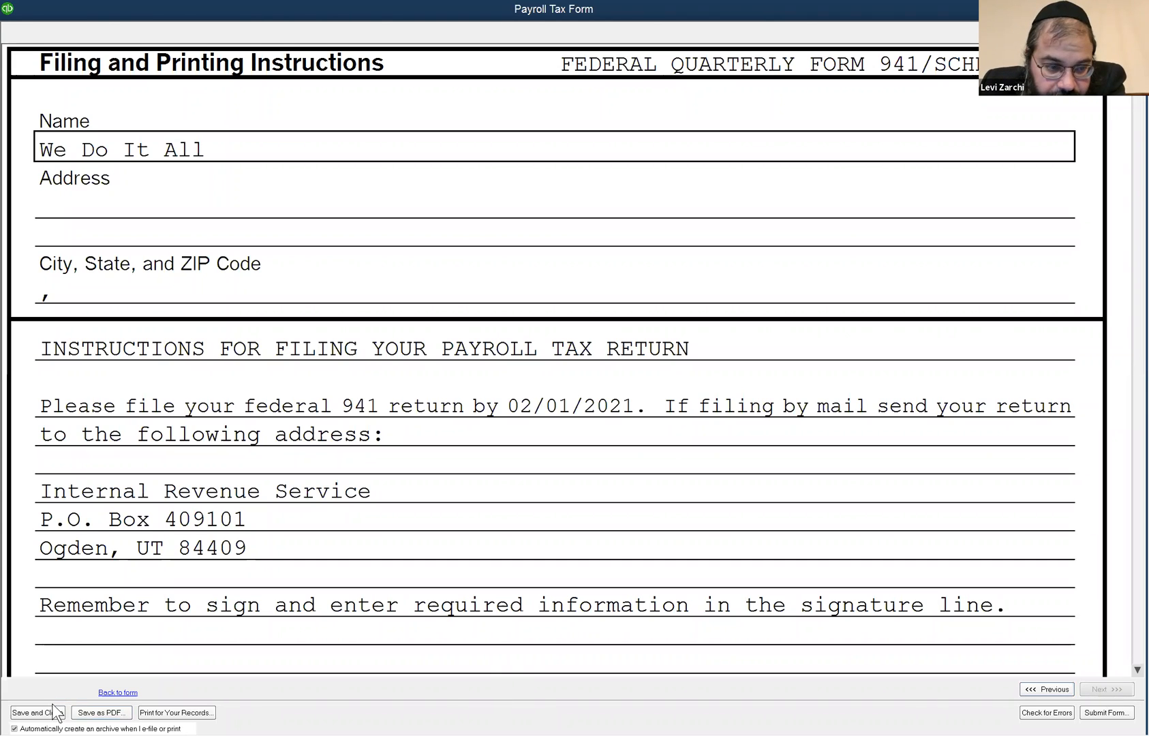
scroll(336, 580, down, 7)
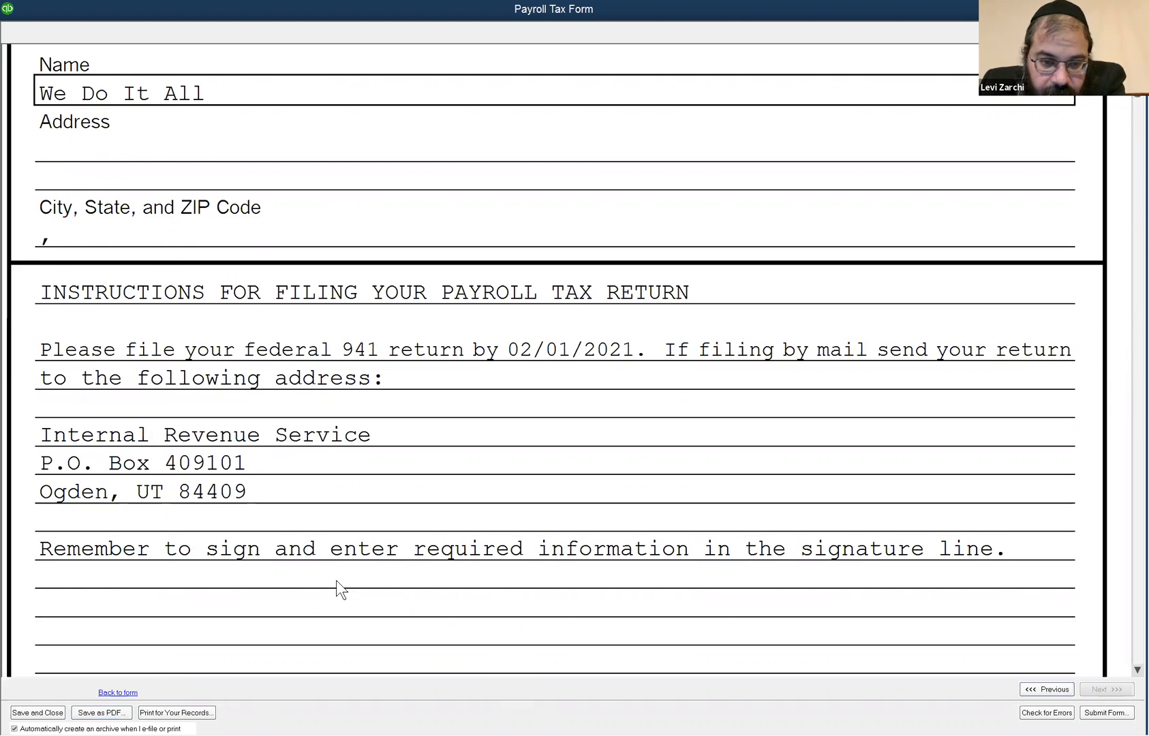
click(176, 712)
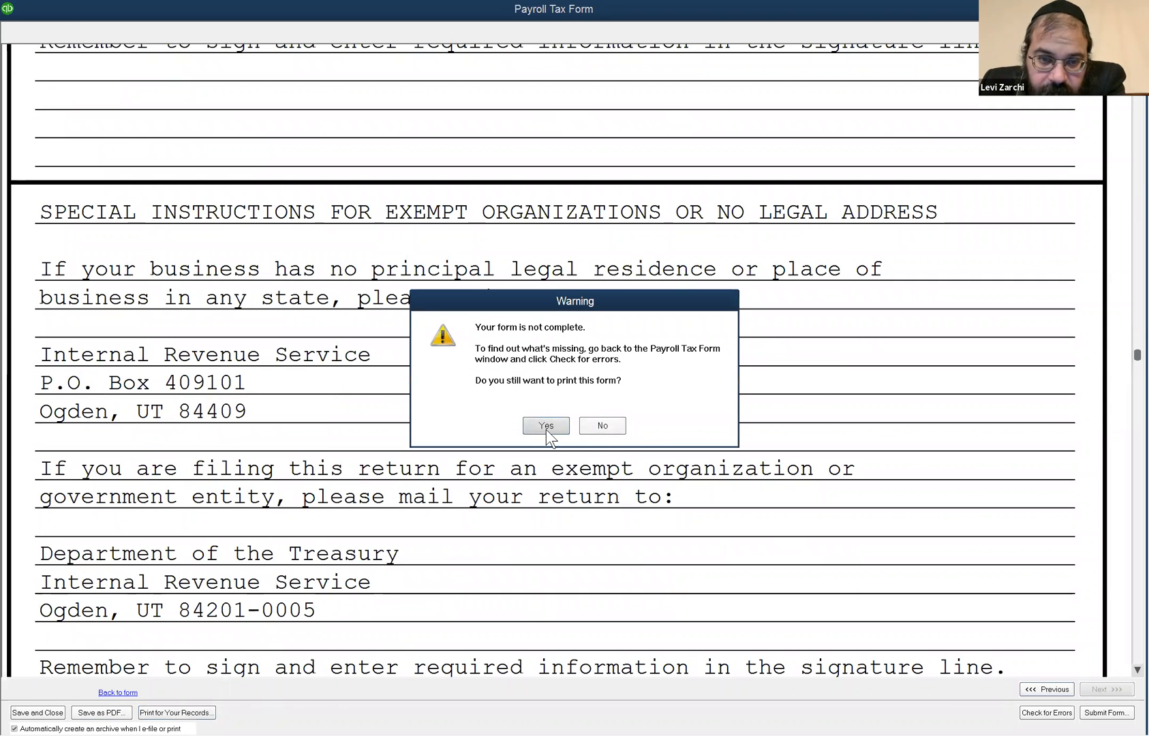
click(546, 426)
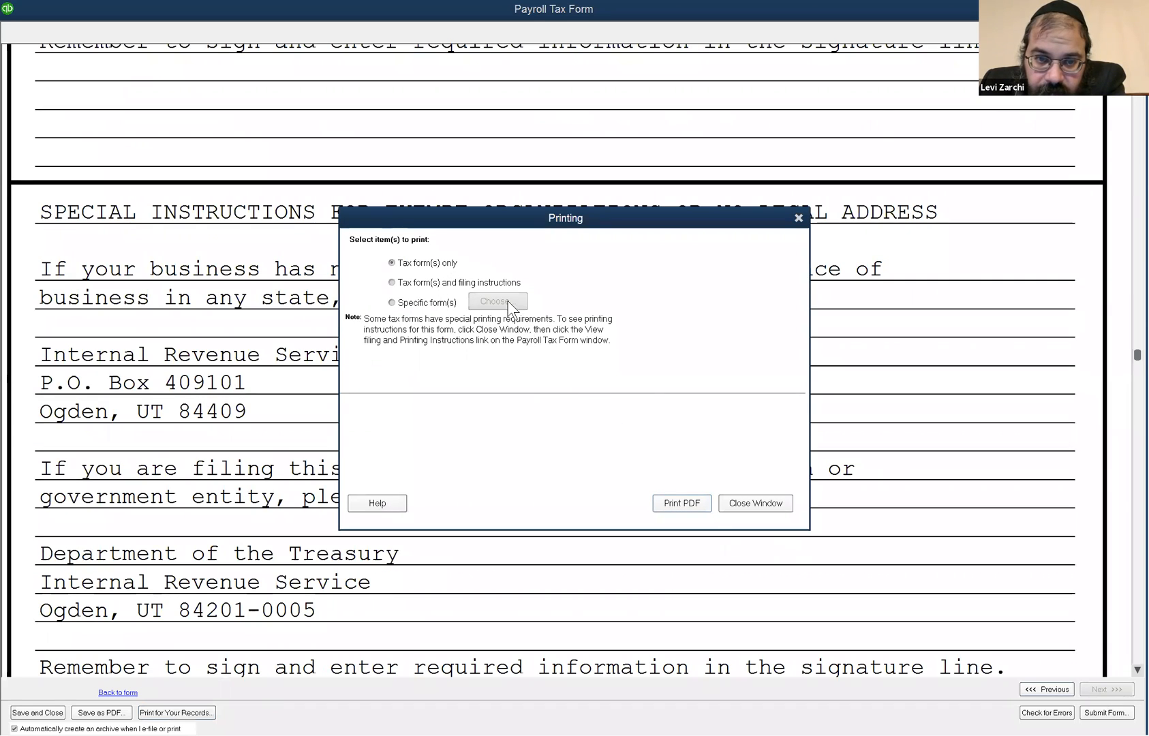
click(801, 217)
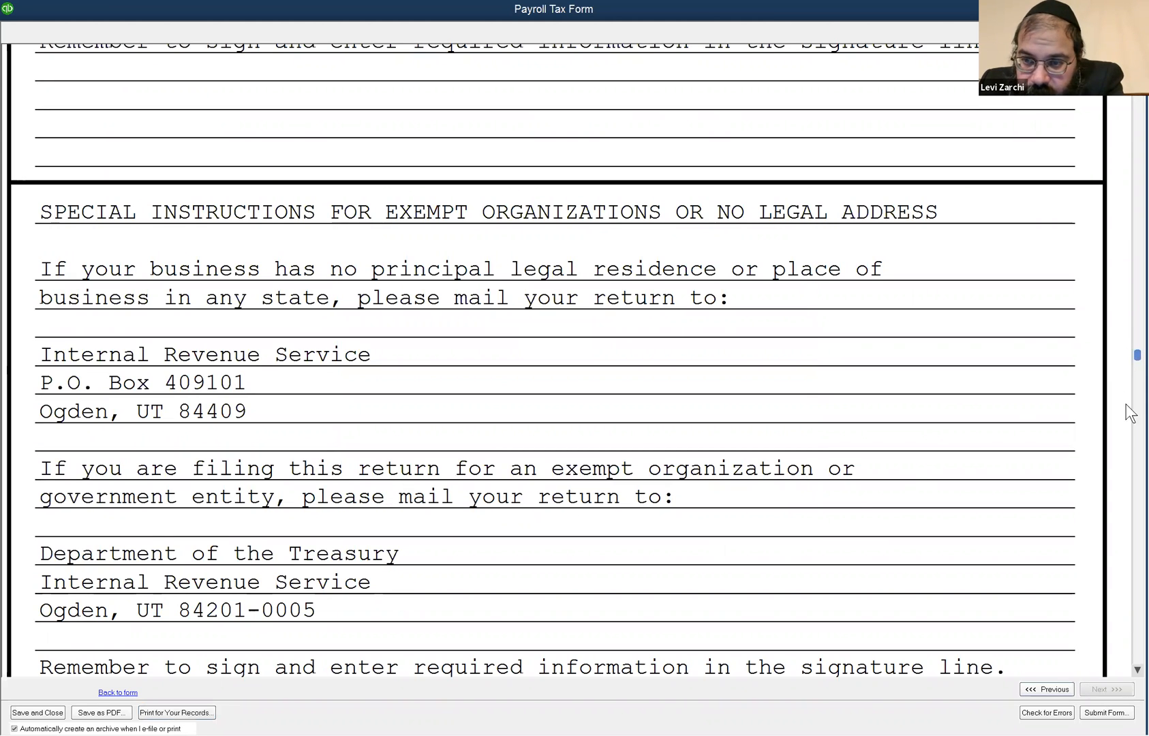
Save the incomplete form as a PDF named 941 on the Desktop.
scroll(1125, 381, down, 1)
scroll(1090, 674, down, 10)
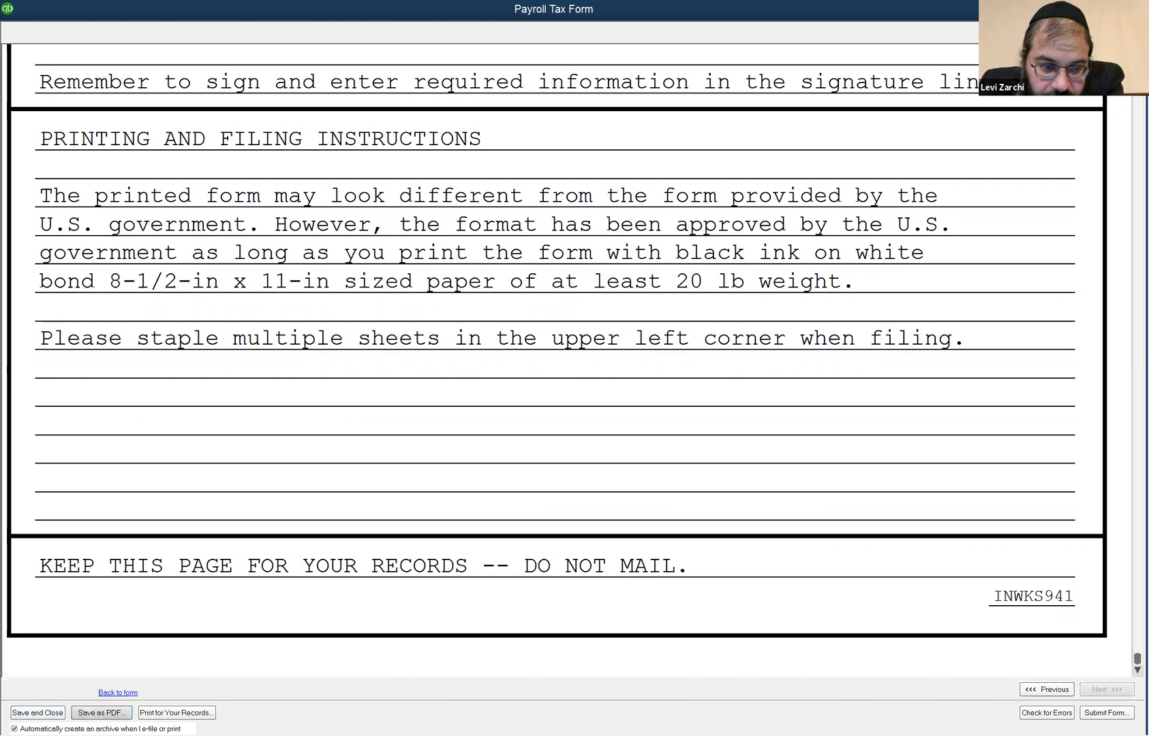
click(101, 712)
click(543, 432)
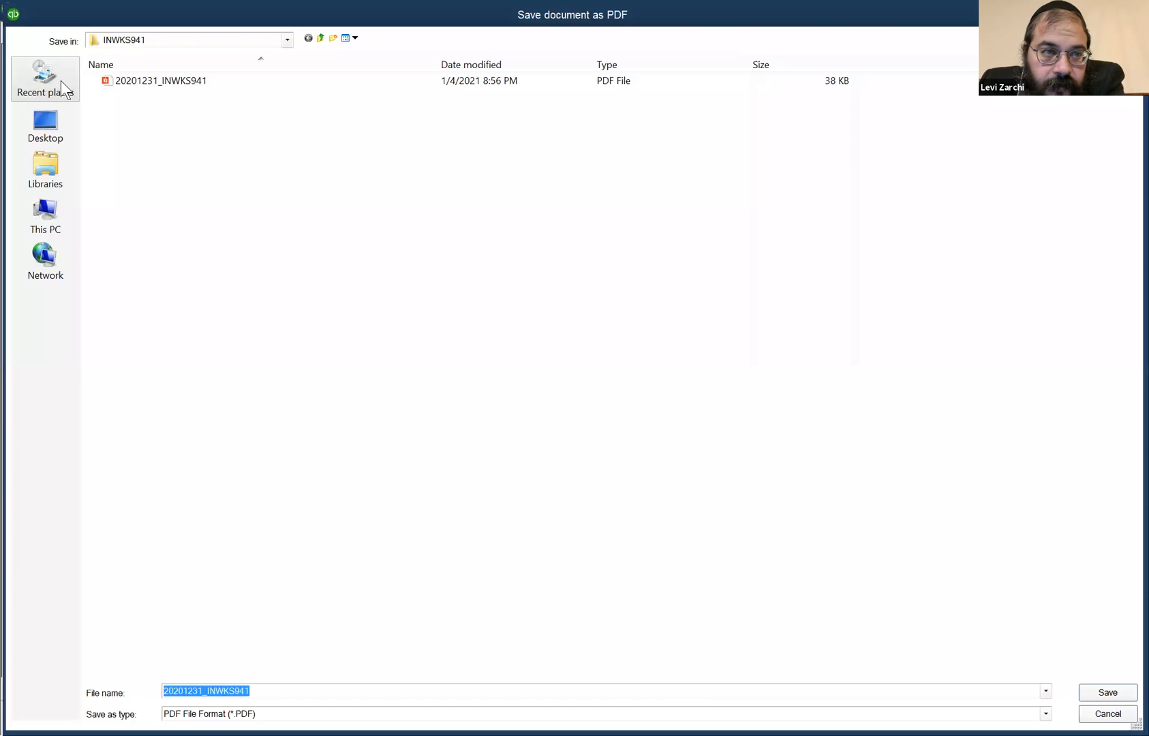
click(67, 143)
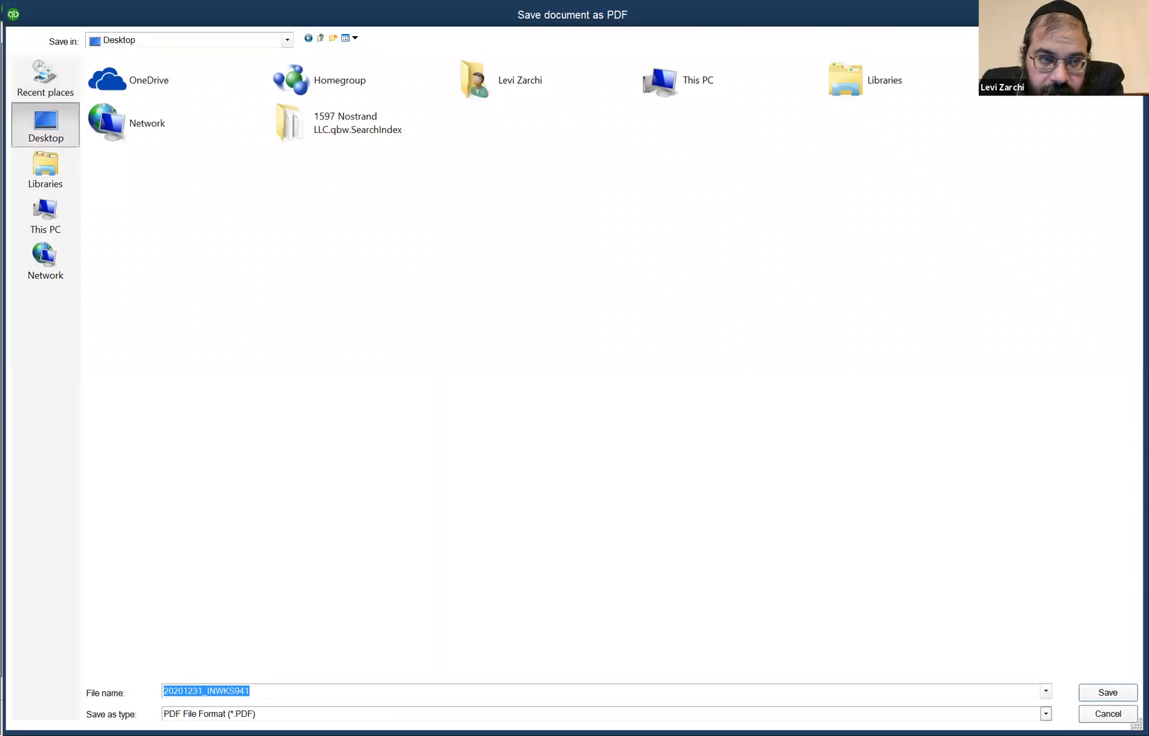
text(941)
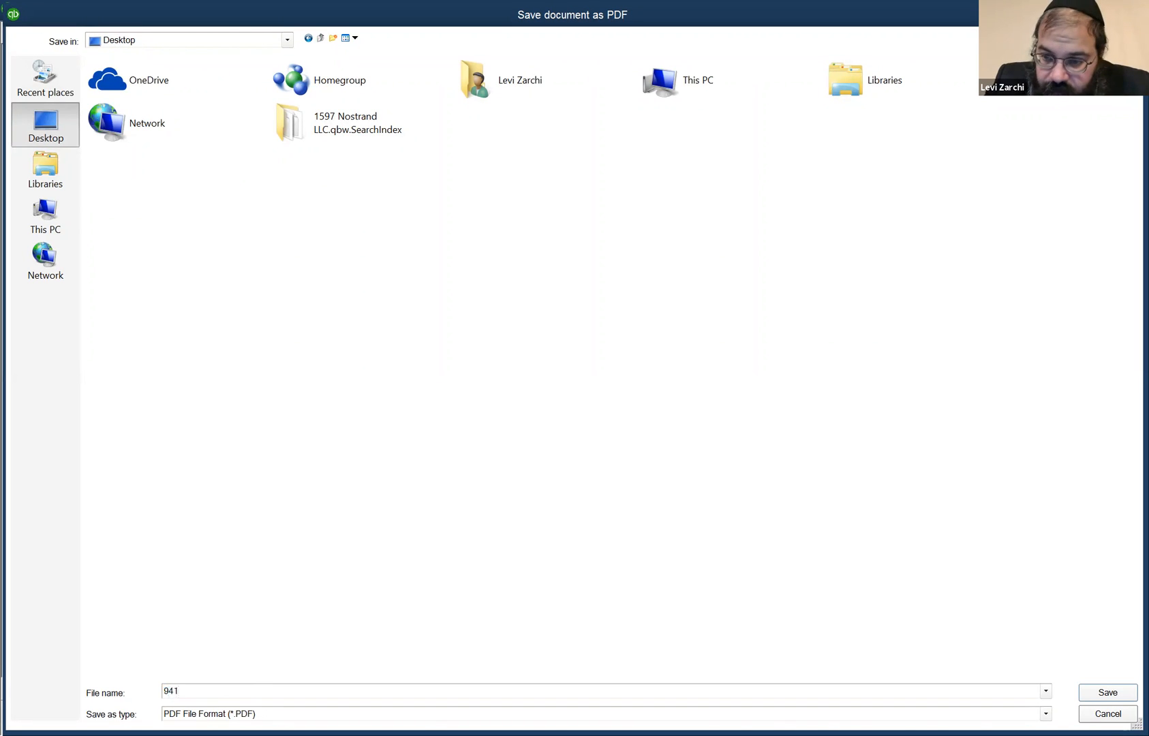
click(1104, 692)
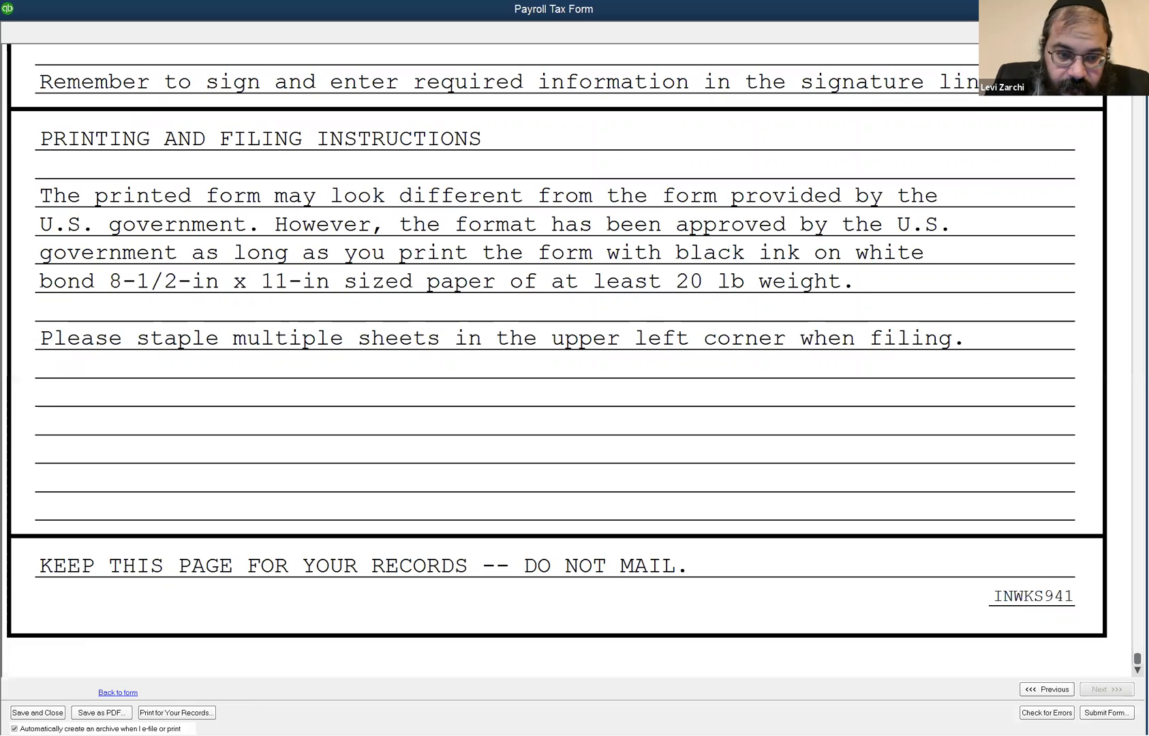
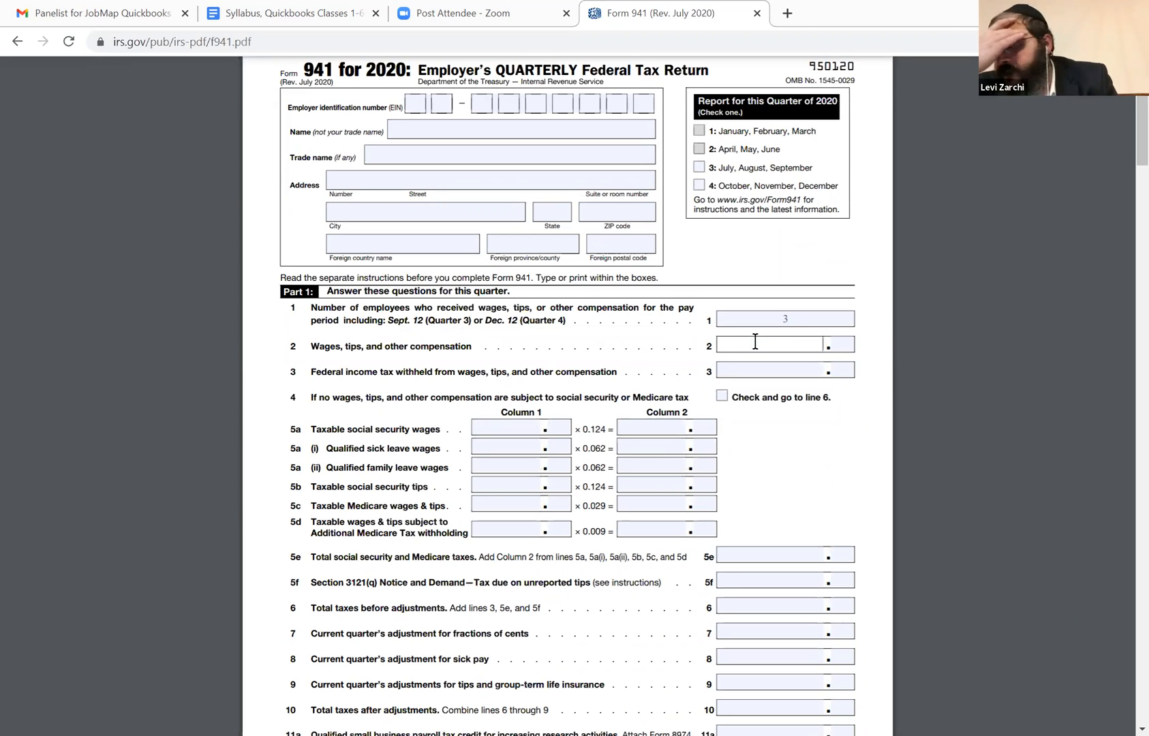
Enter 1500 on line 2 for wages, tips and other compensation and in Column 1 of line 5a for taxable social security wages.
text(15)
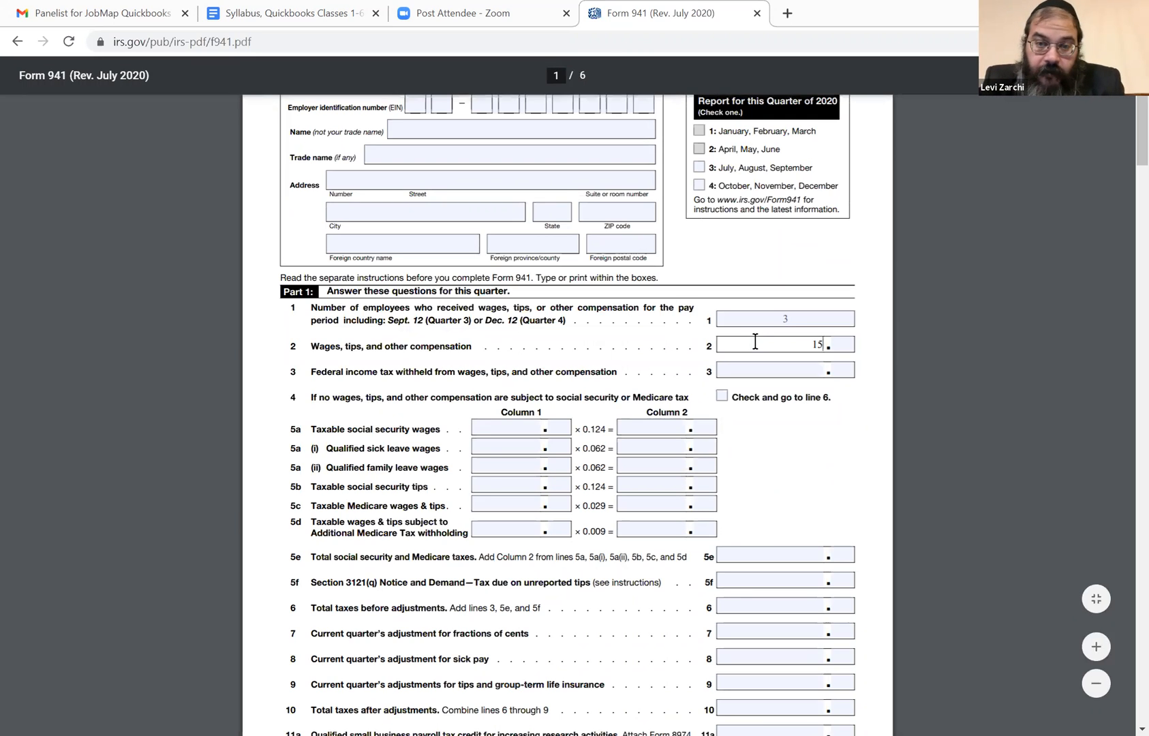
text(00)
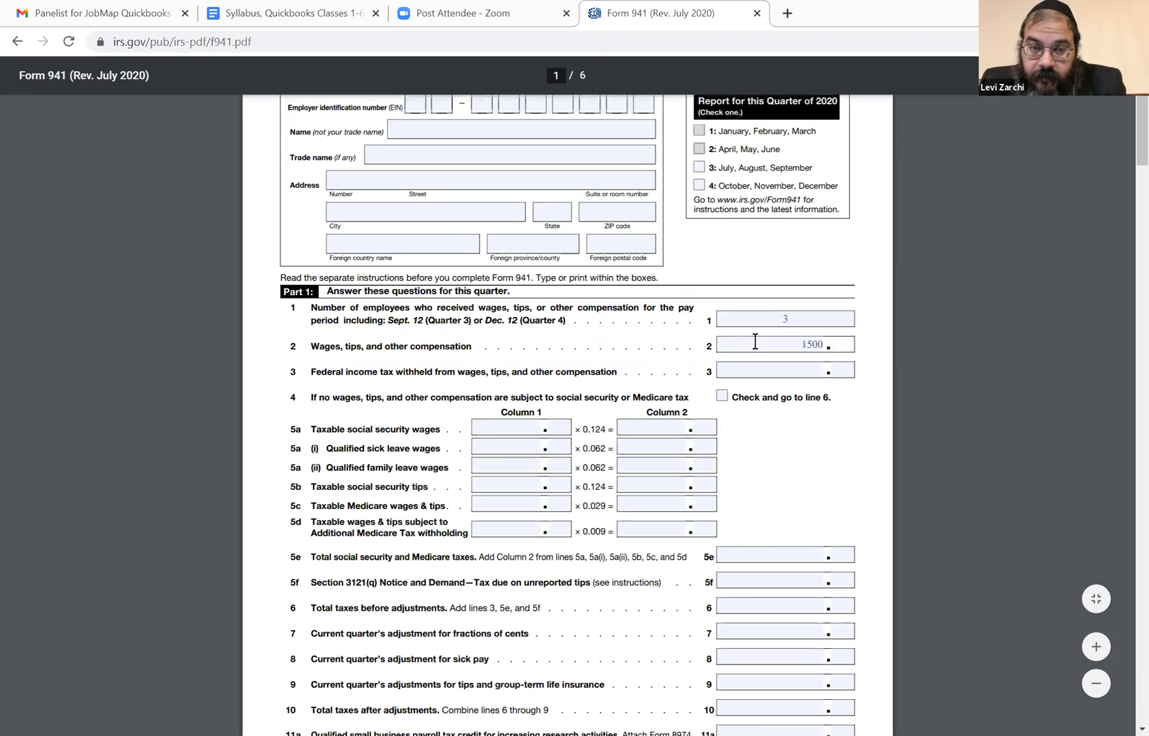
click(772, 366)
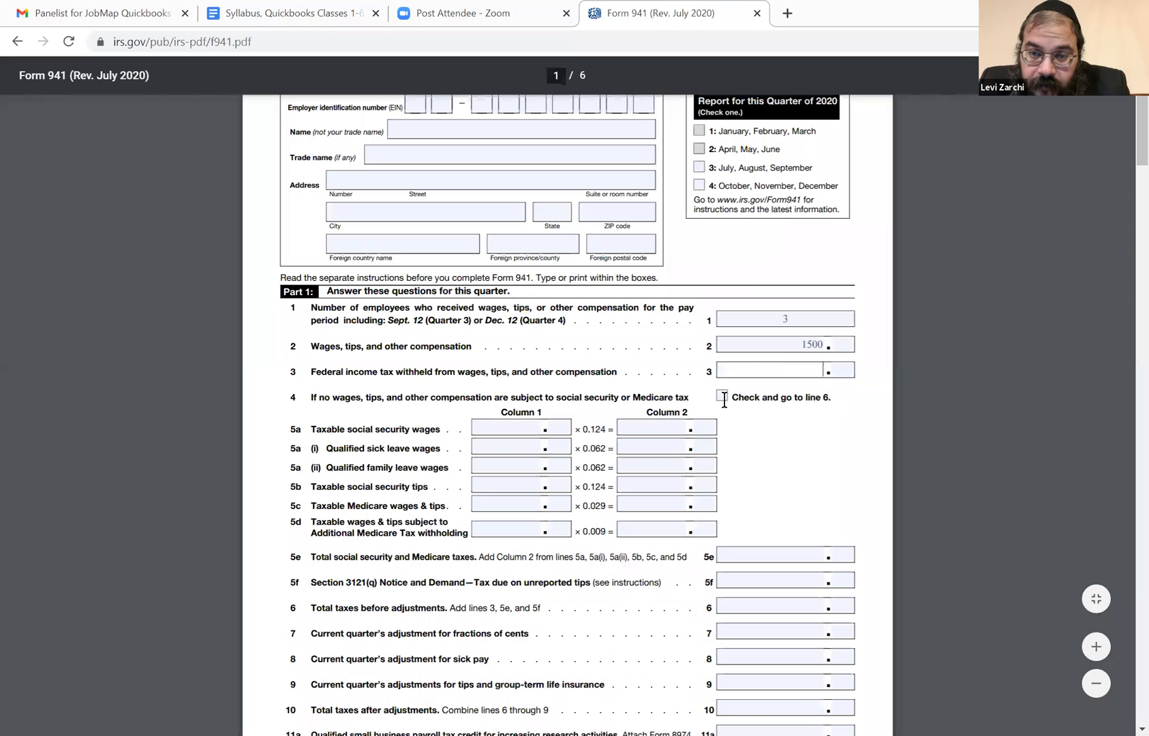
click(505, 427)
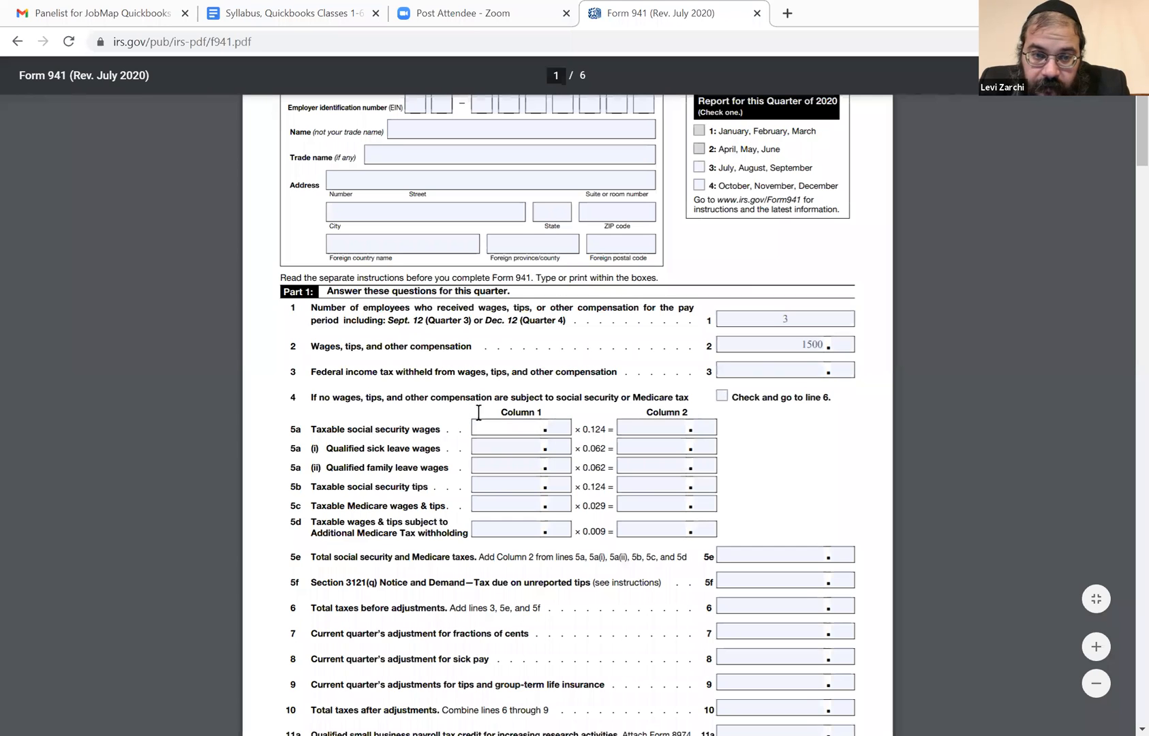
scroll(502, 409, down, 3)
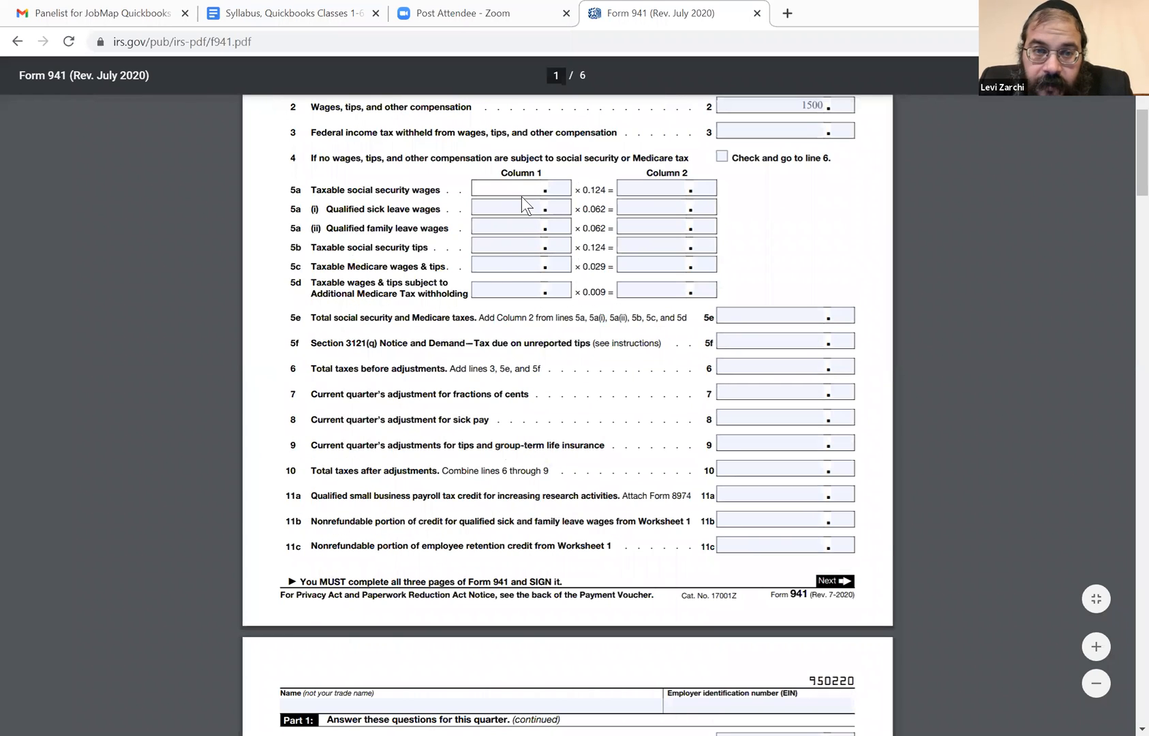
text(1500)
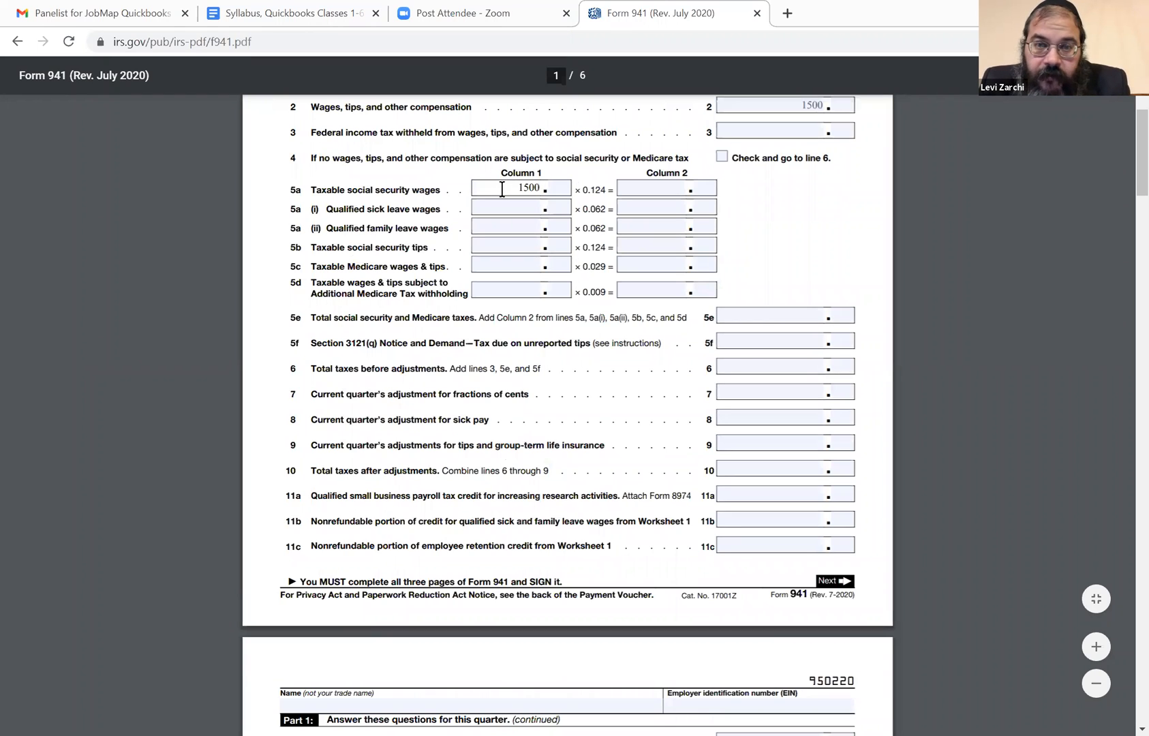
key(Tab)
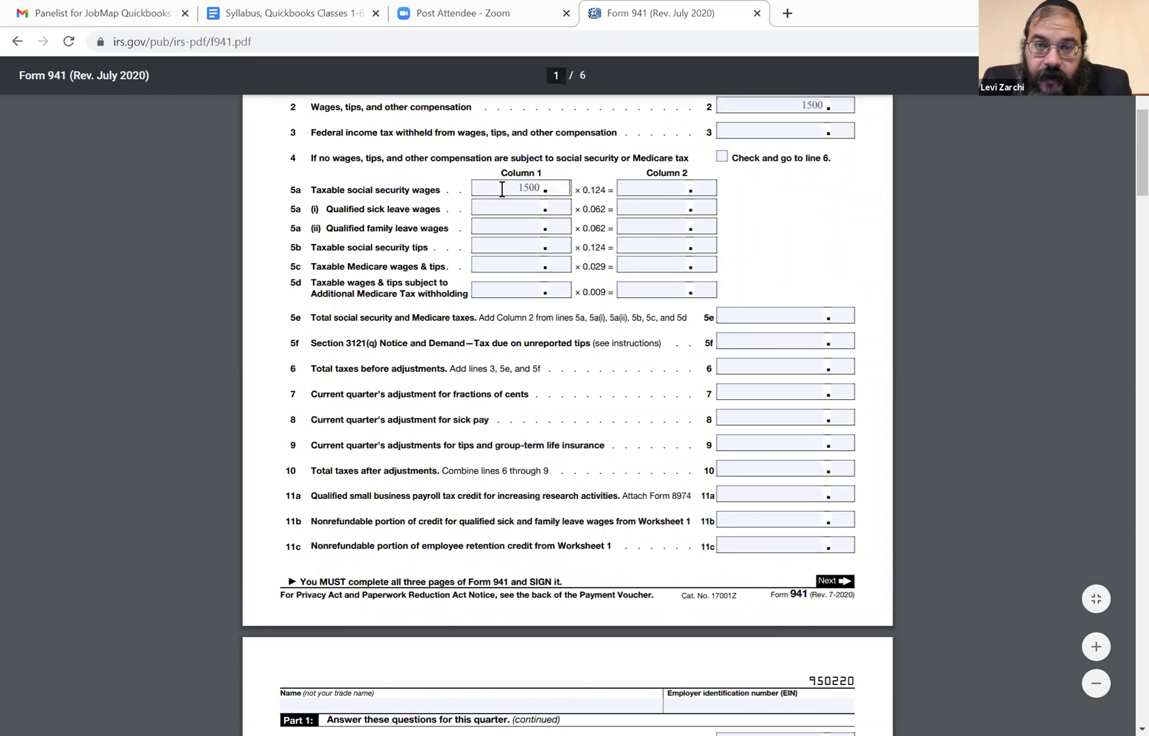
Enter 186 in Column 2 of line 5a as the tax on the taxable social security wages.
click(644, 190)
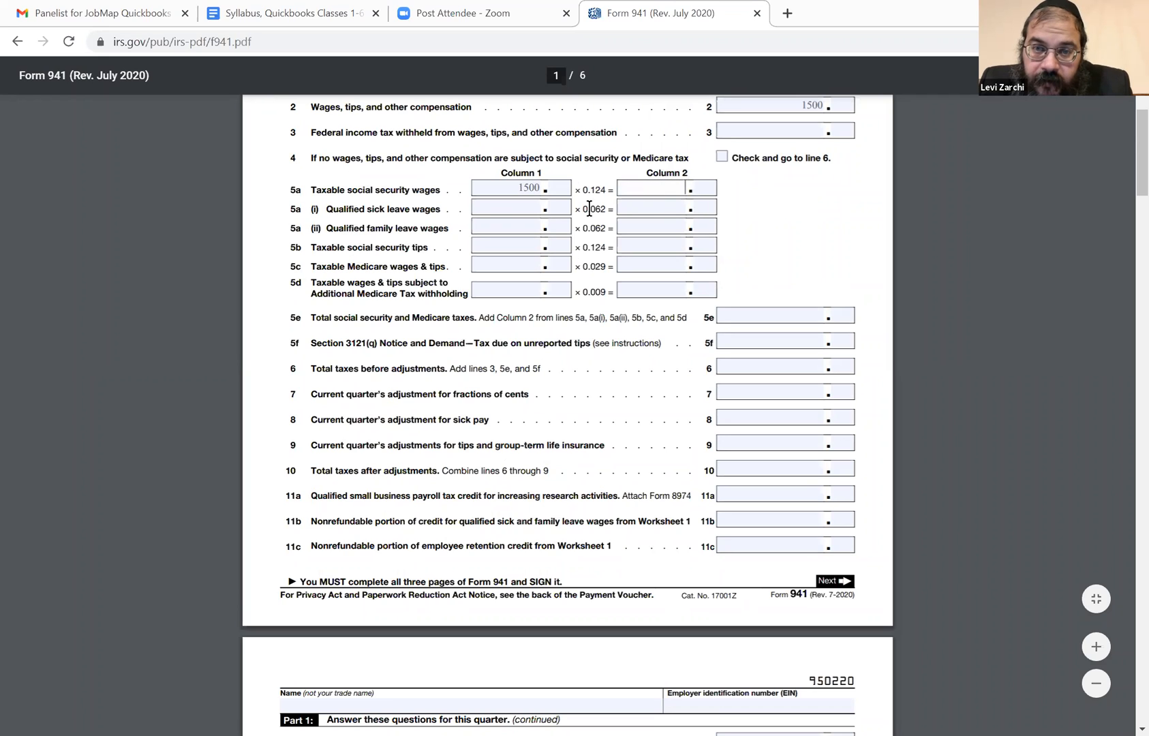
click(516, 212)
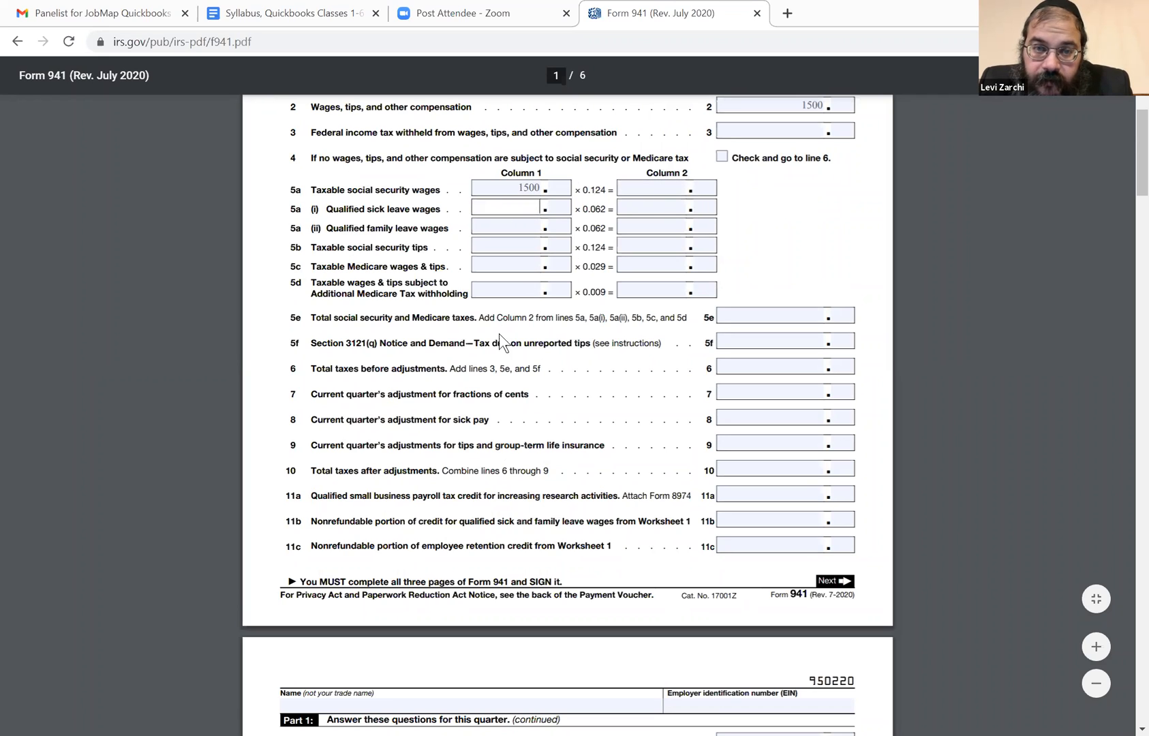
scroll(531, 346, up, 5)
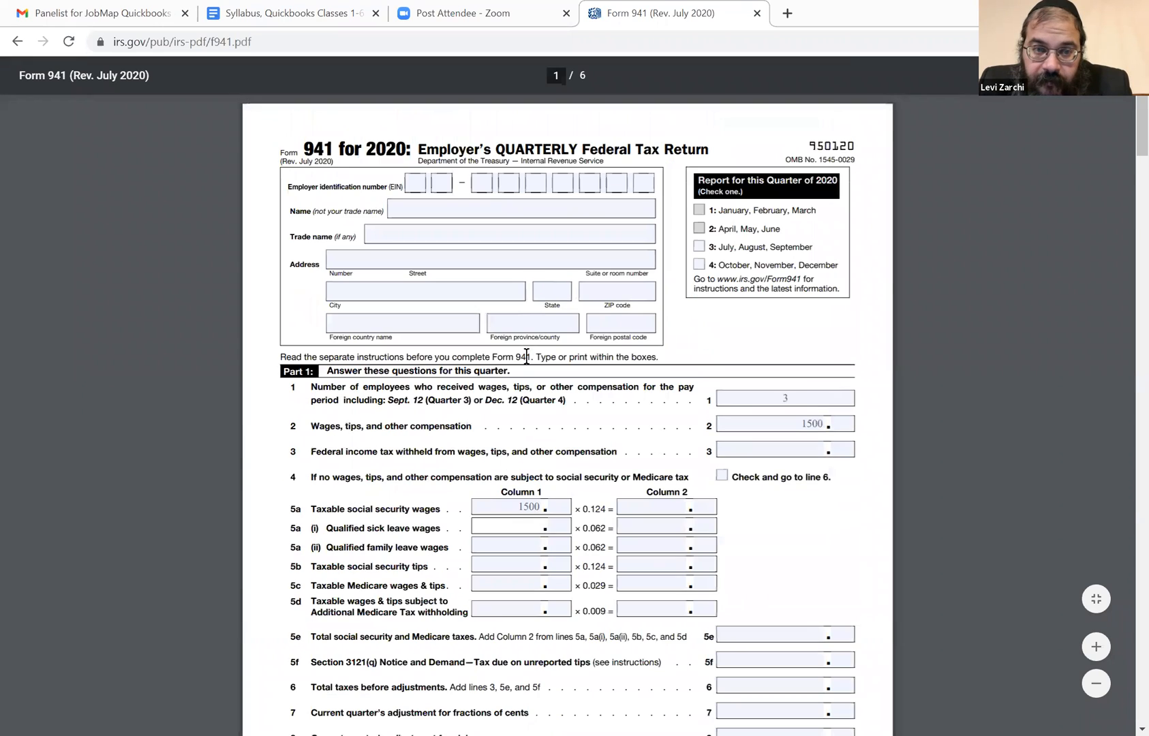
scroll(543, 385, down, 2)
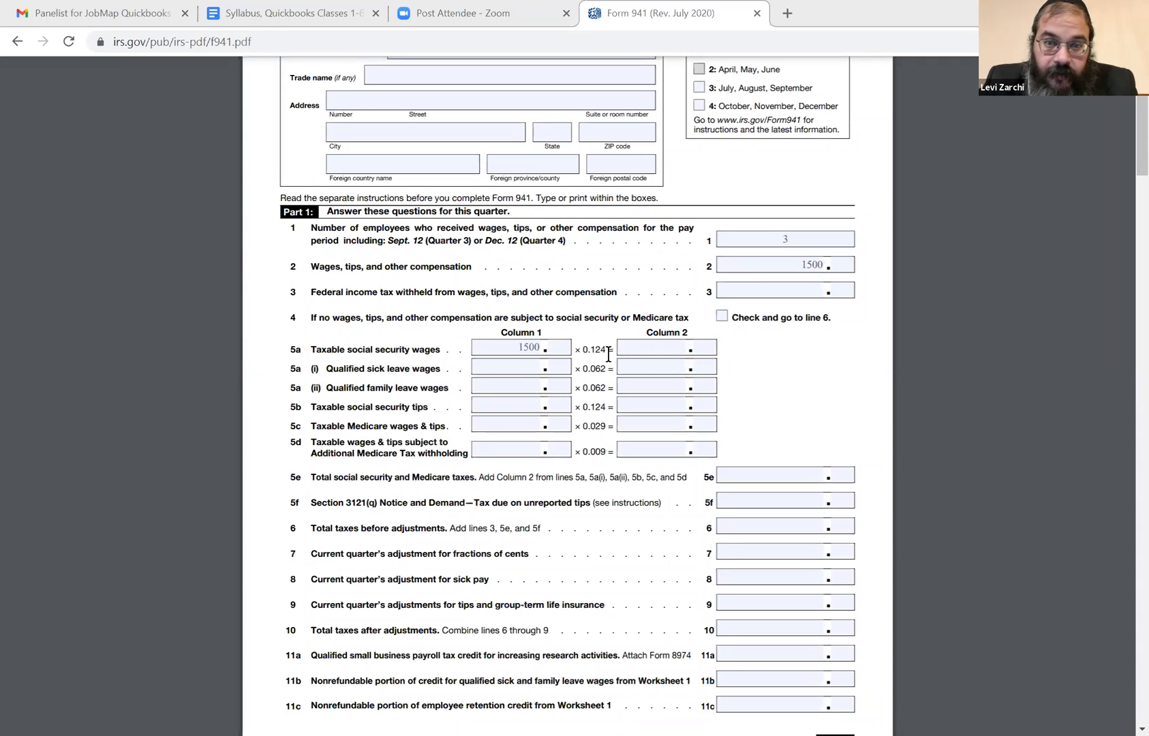
click(650, 356)
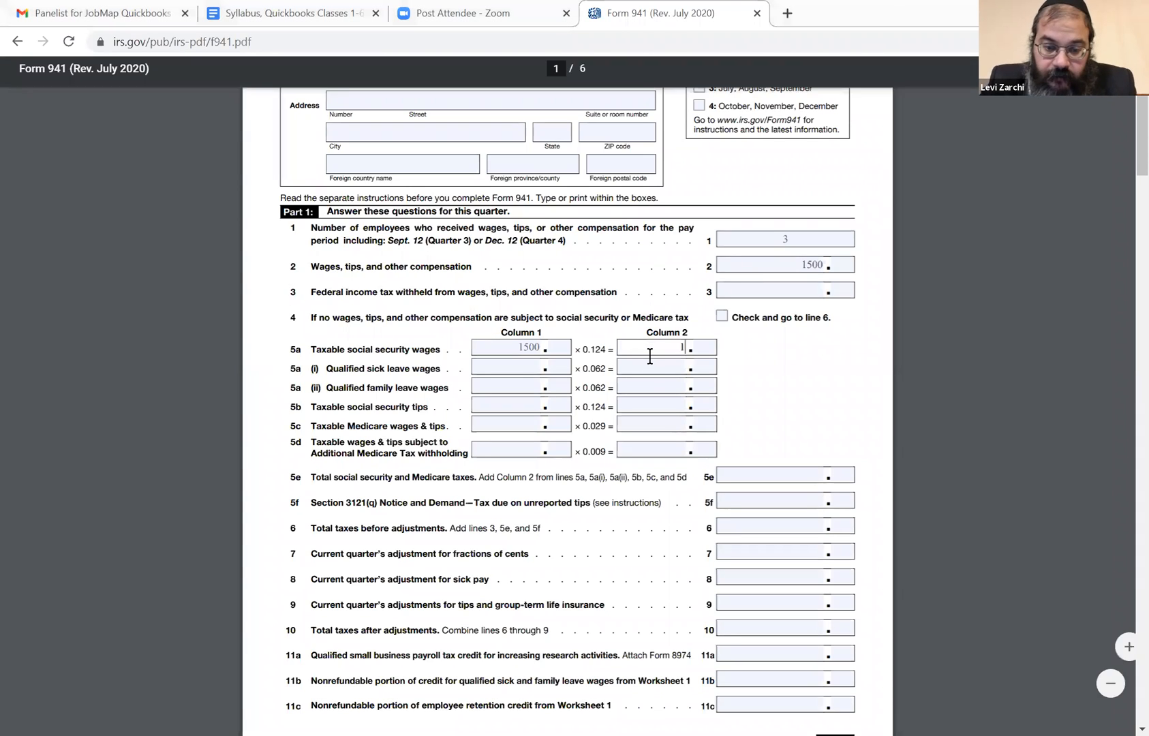
text(186)
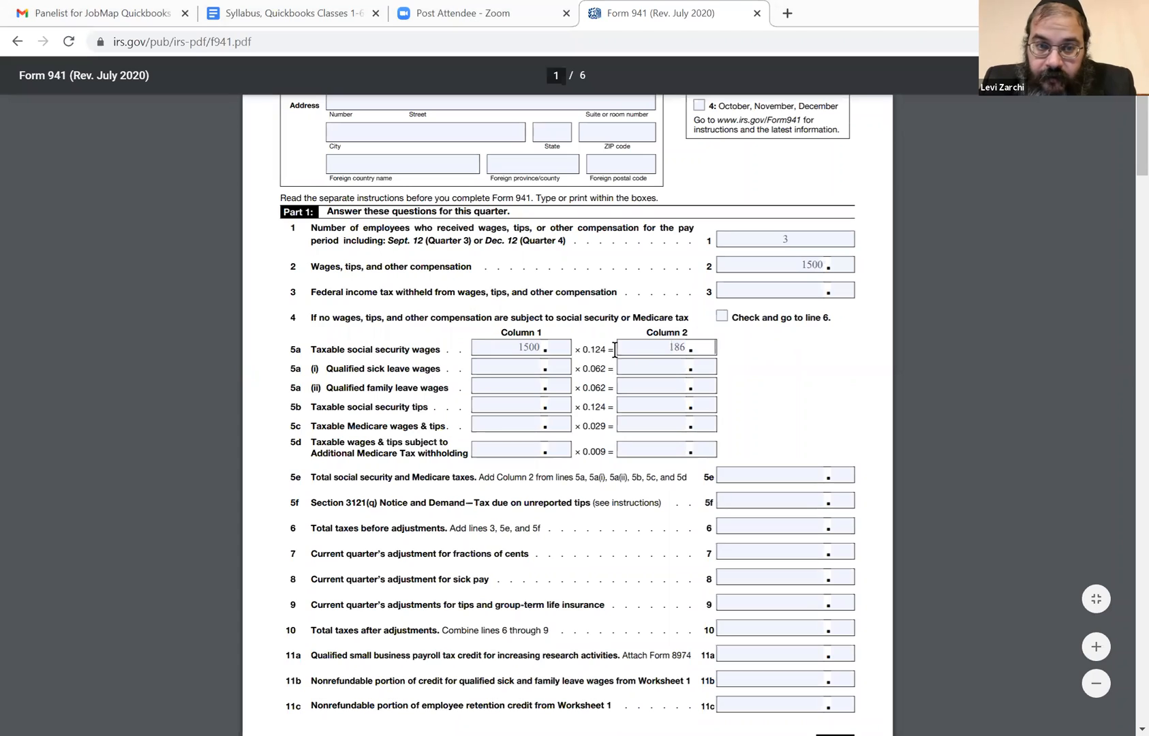
Enter 1500 in Column 1 of line 5c for taxable Medicare wages and tips, and 43.5 in Column 2 as the tax.
click(523, 367)
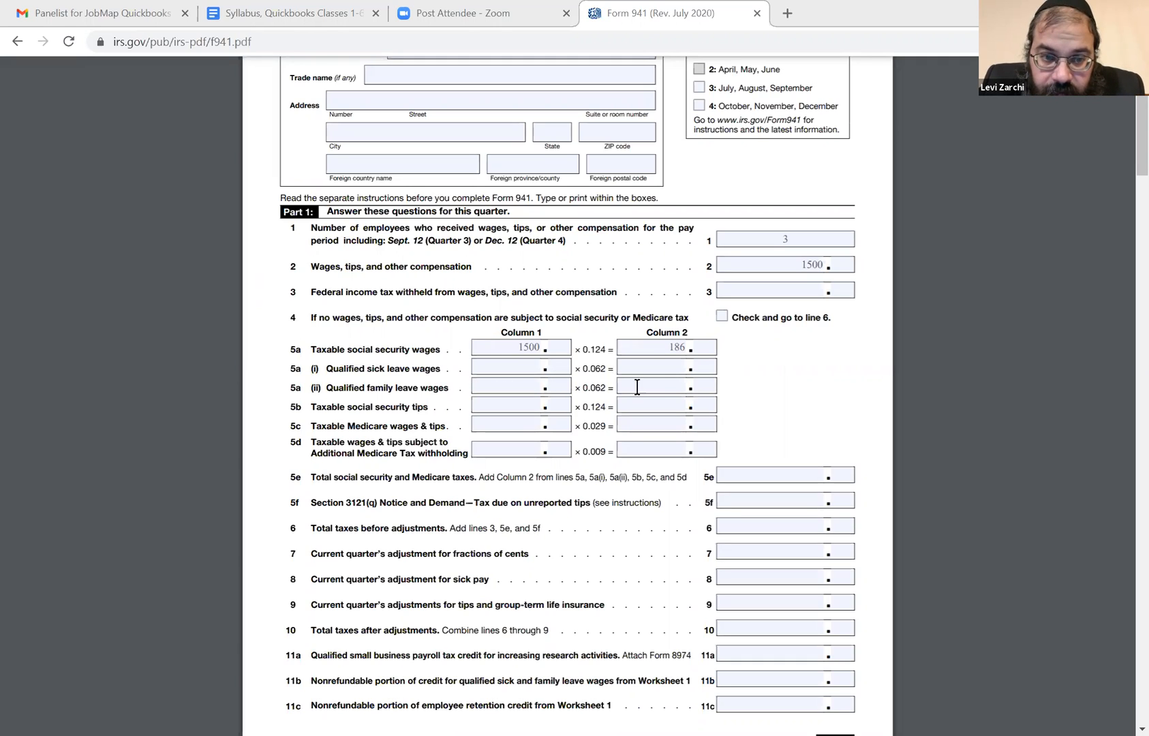
click(509, 416)
text(1500)
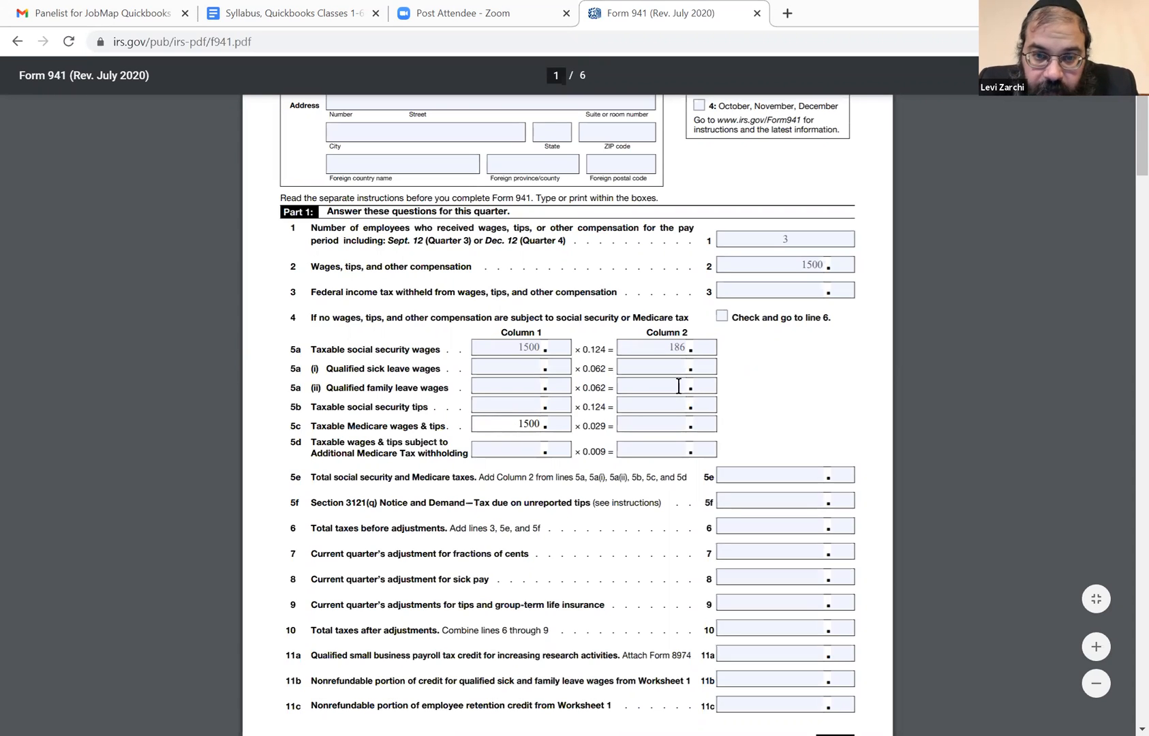
click(672, 410)
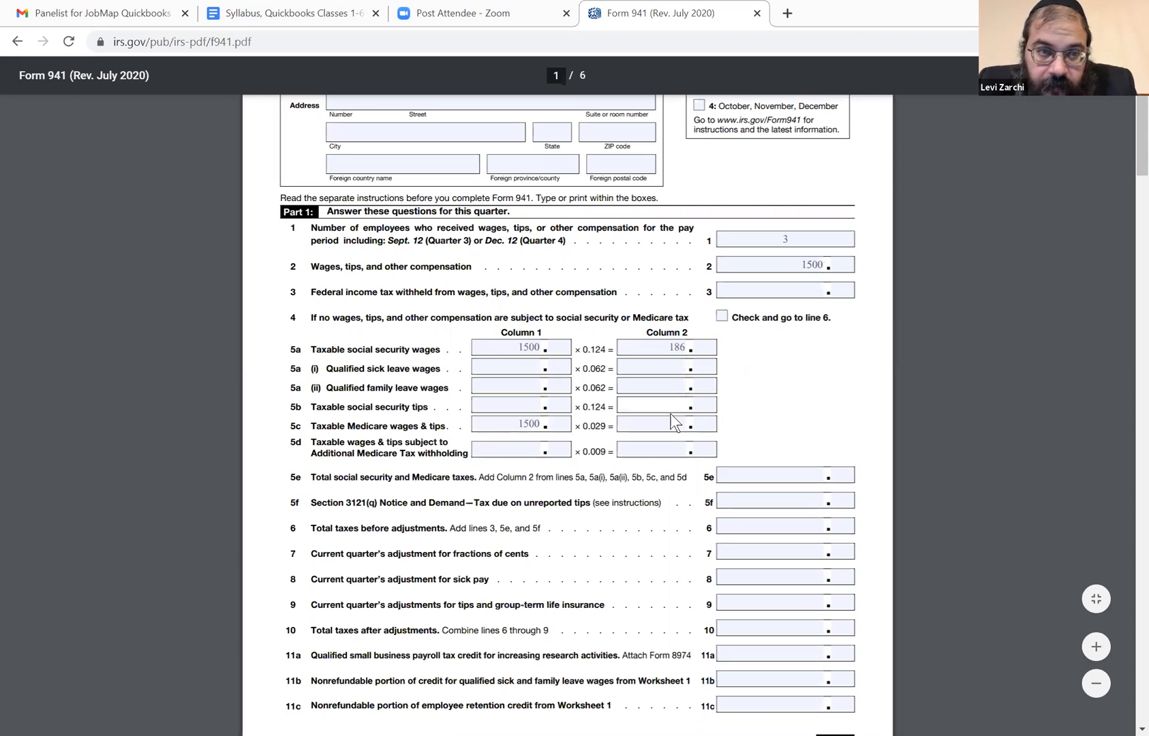
click(674, 423)
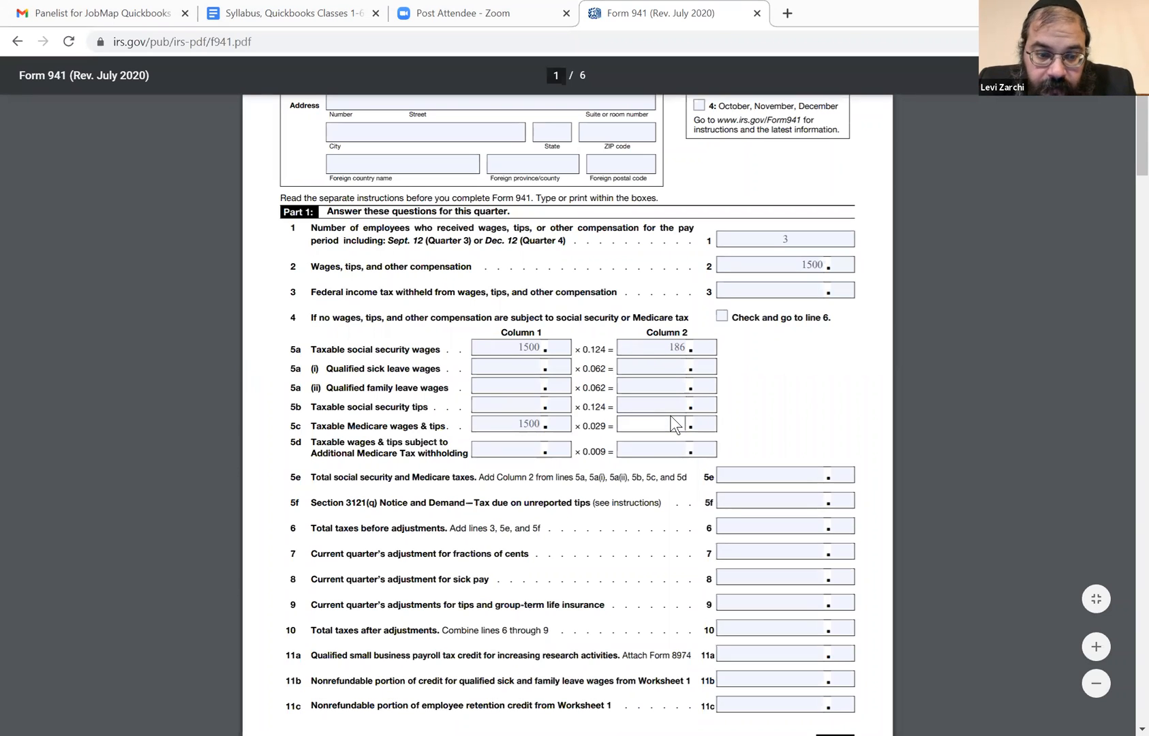
text(43)
key(Tab)
text(5)
key(Tab)
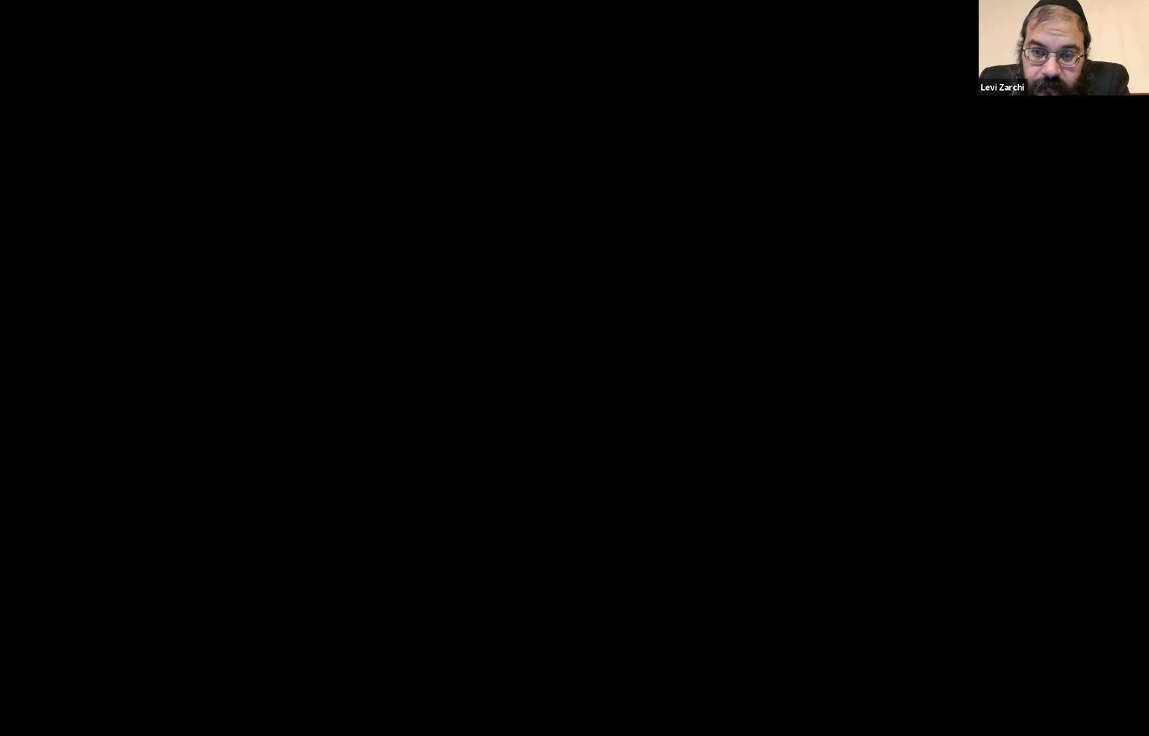
Switch to QuickBooks and find the Payroll Liabilities balance on the Balance Sheet.
scroll(724, 572, down, 3)
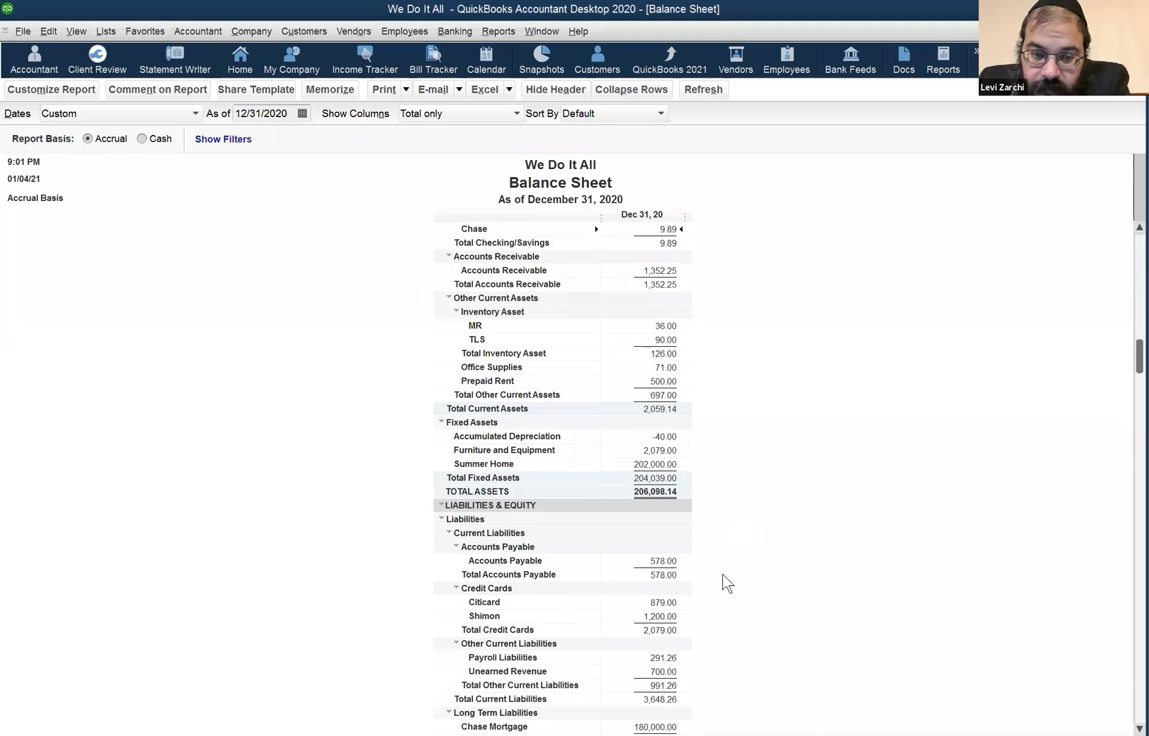
click(636, 574)
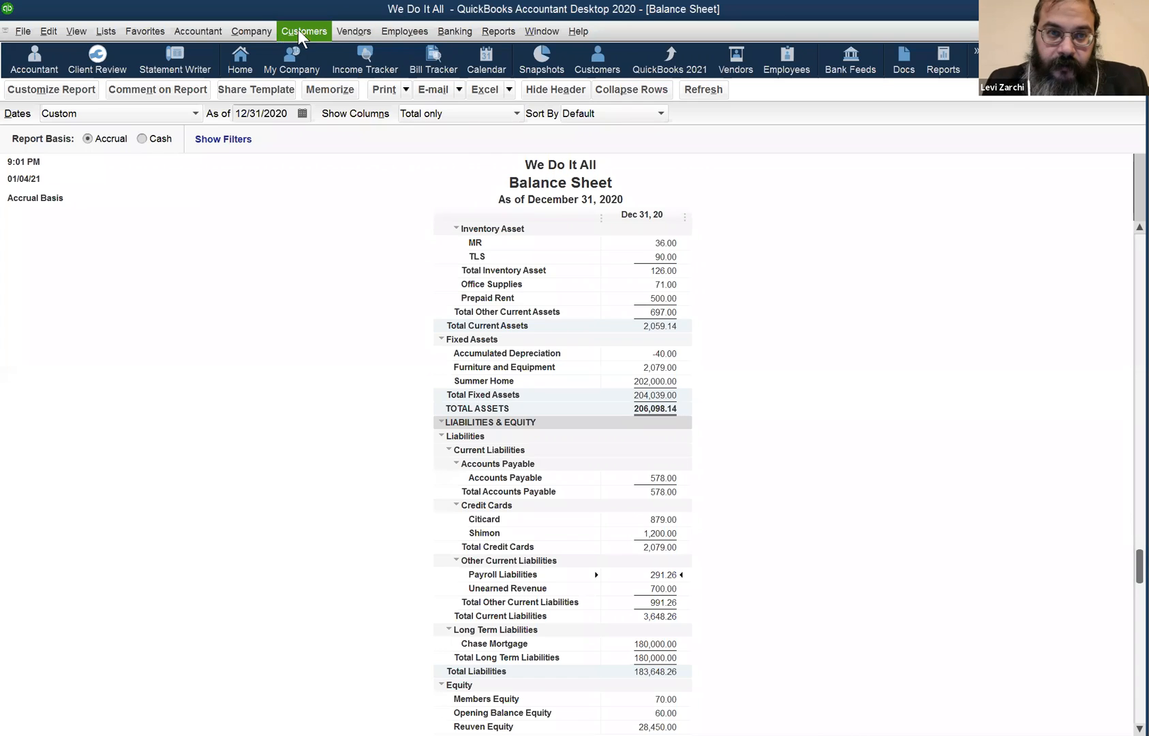
Look over the company's options for setting up users and passwords.
click(253, 31)
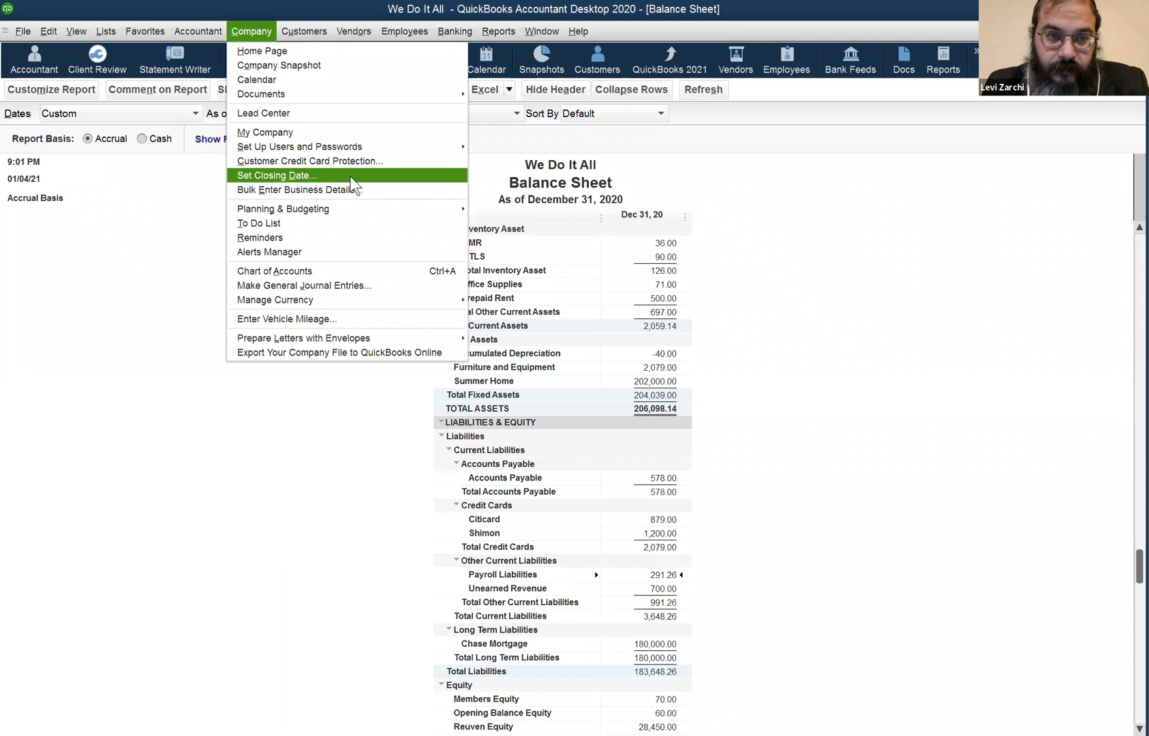
mouse_move(408, 147)
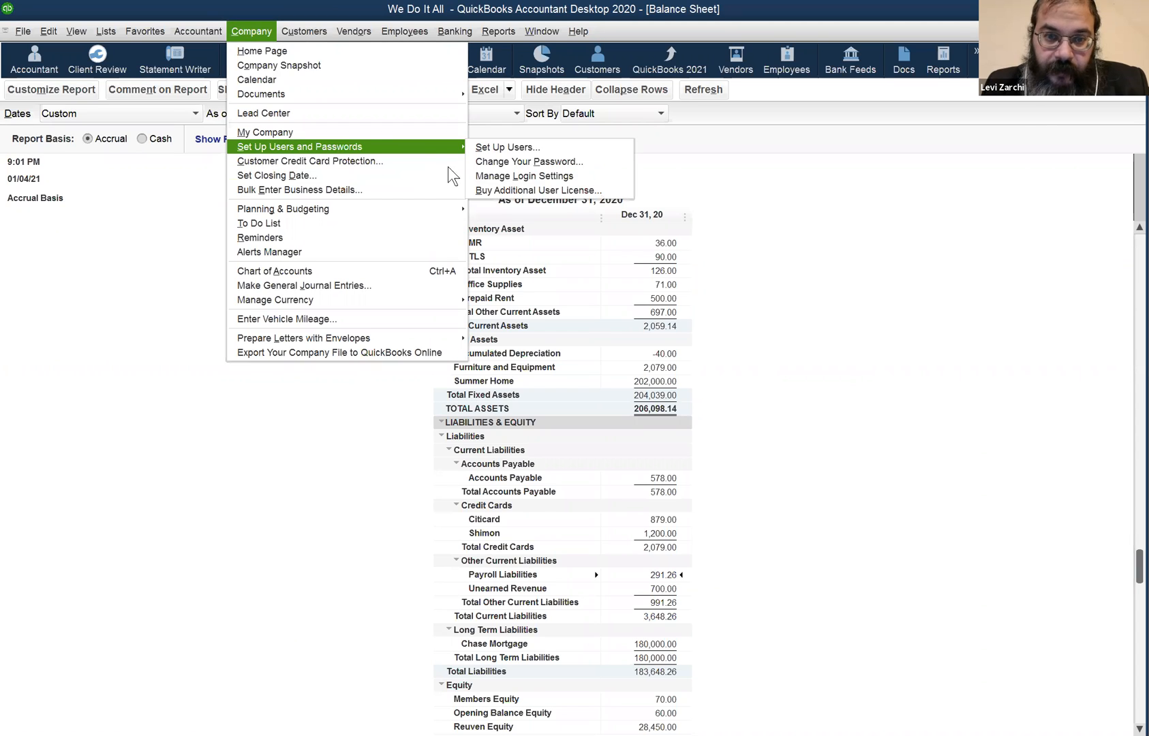
click(492, 193)
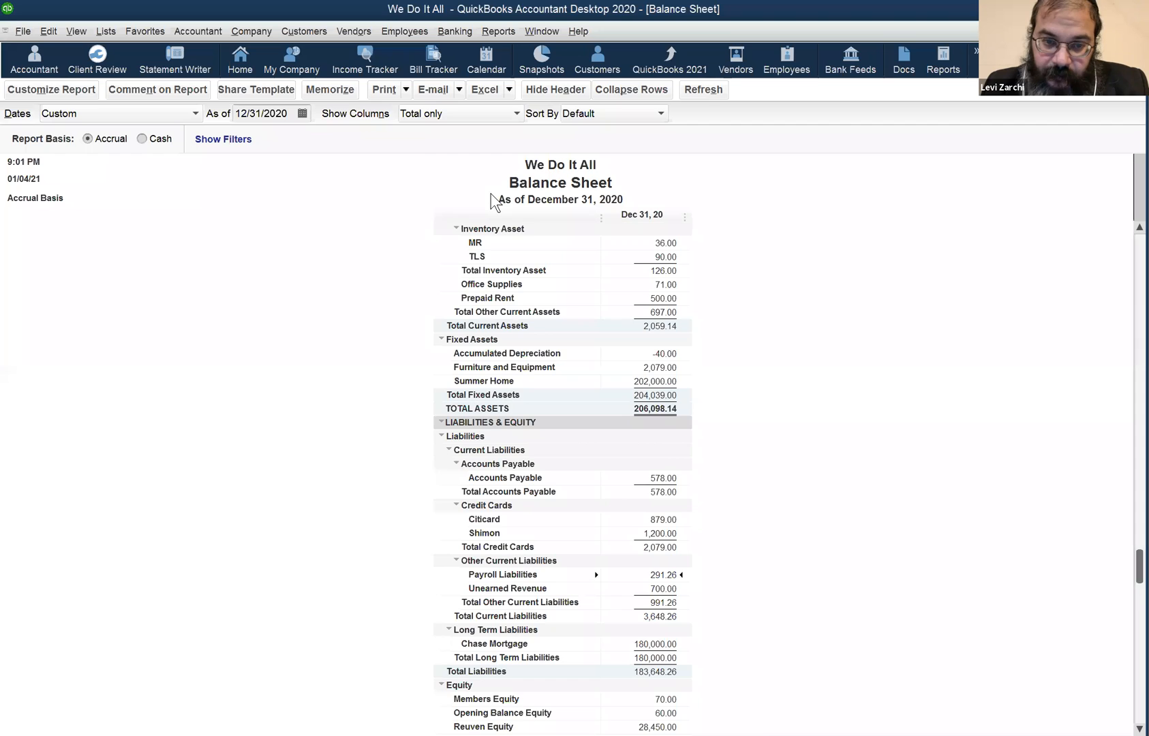
Close the Payroll Center and Transactions by Account windows and tile the Balance Sheet, Profit & Loss and Statement of Cash Flows vertically.
scroll(494, 202, down, 2)
scroll(493, 202, up, 3)
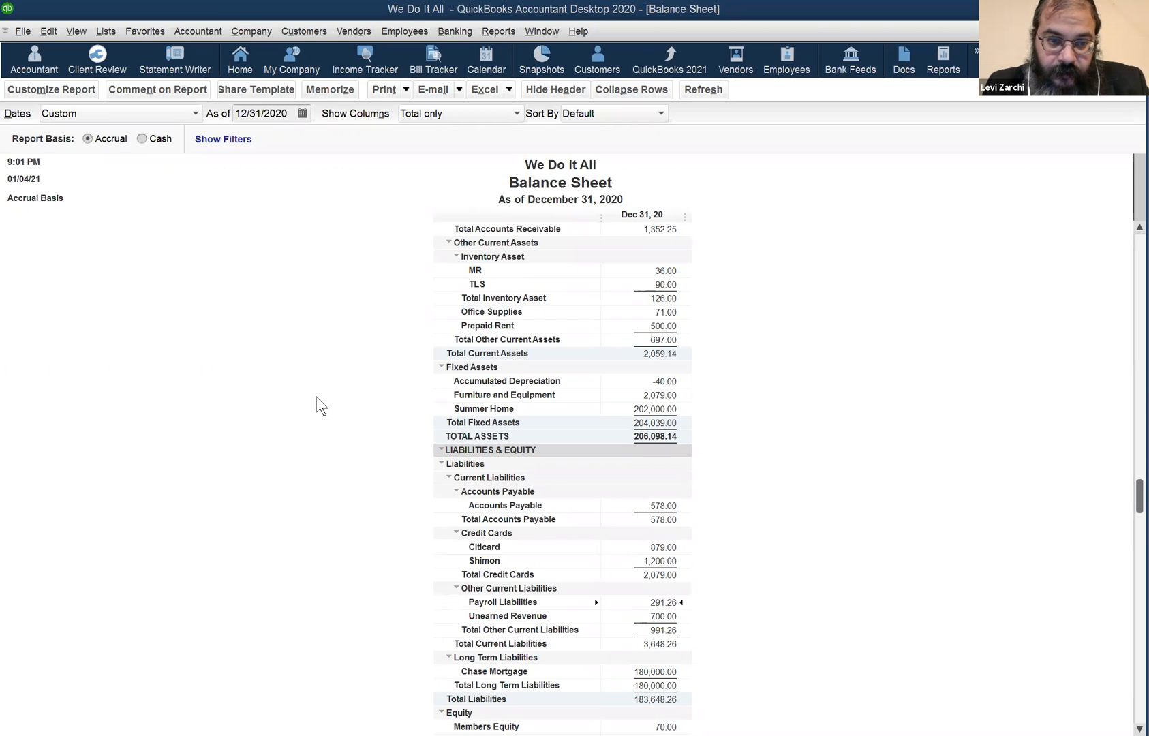
scroll(361, 406, down, 2)
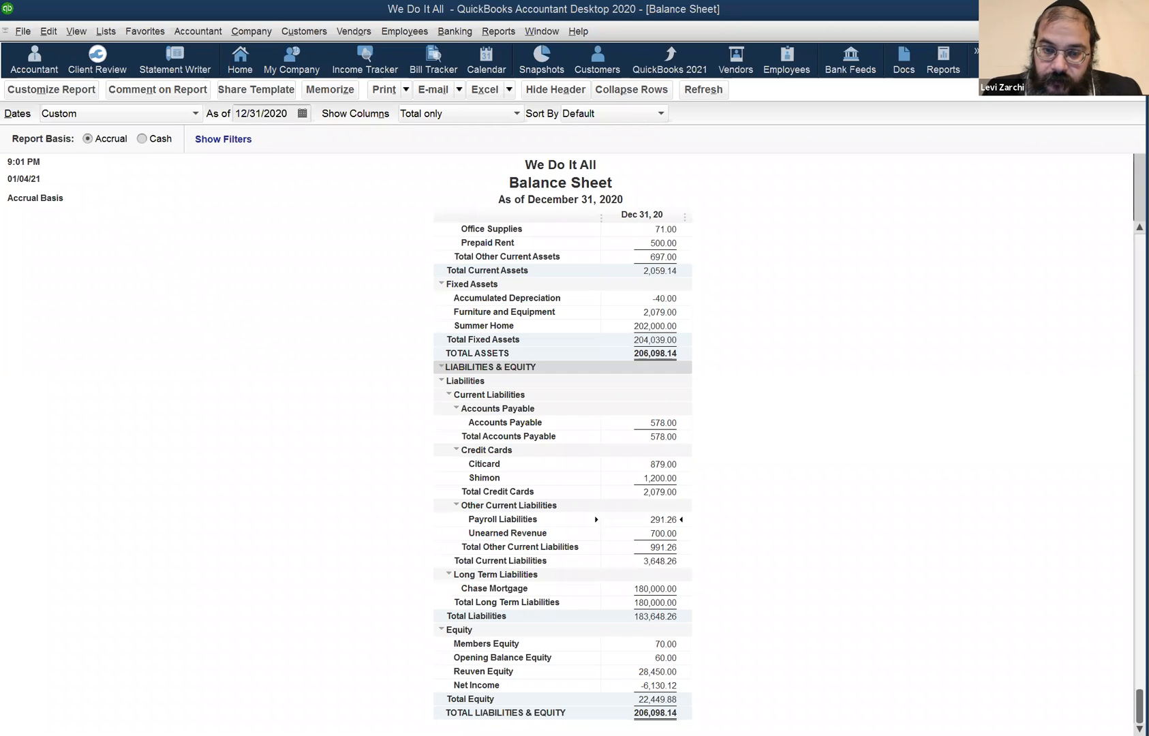
click(543, 35)
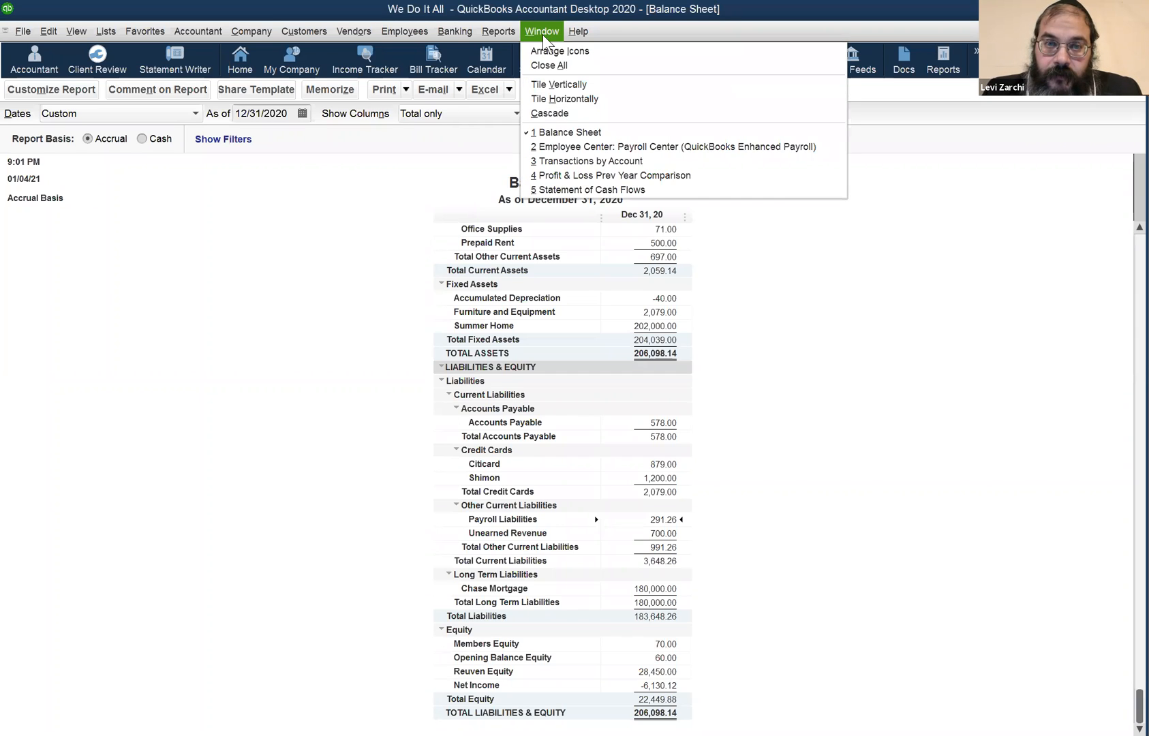
click(559, 85)
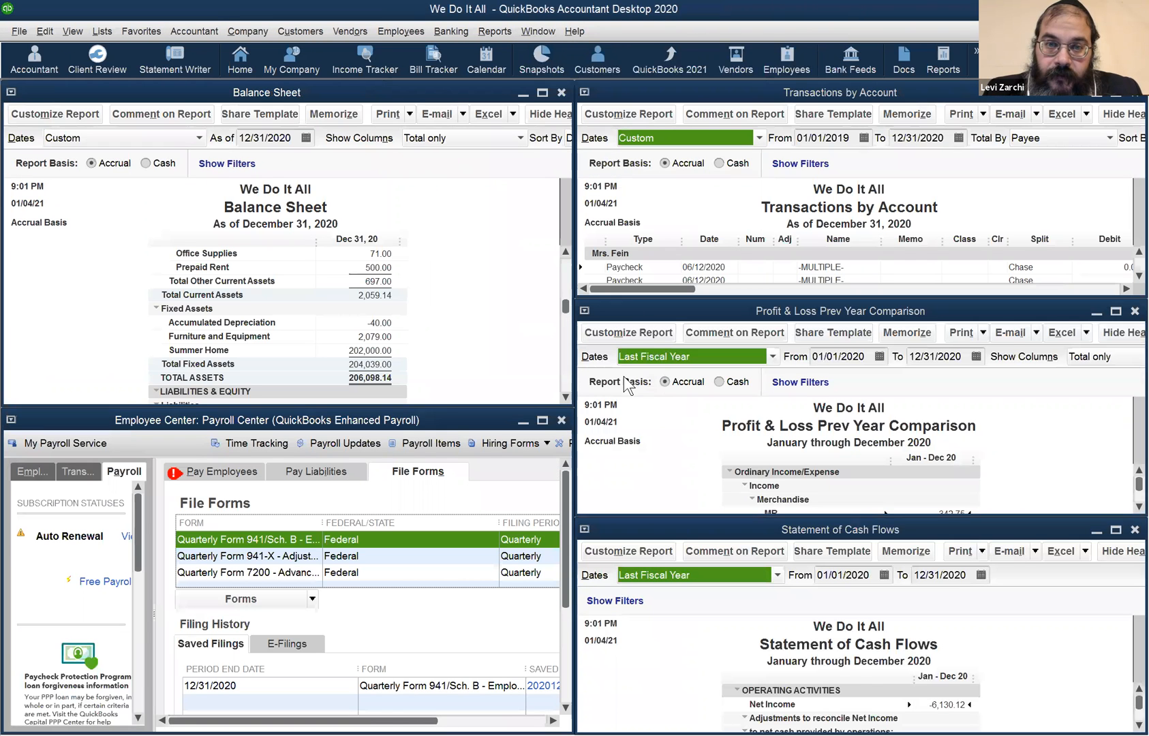
click(561, 420)
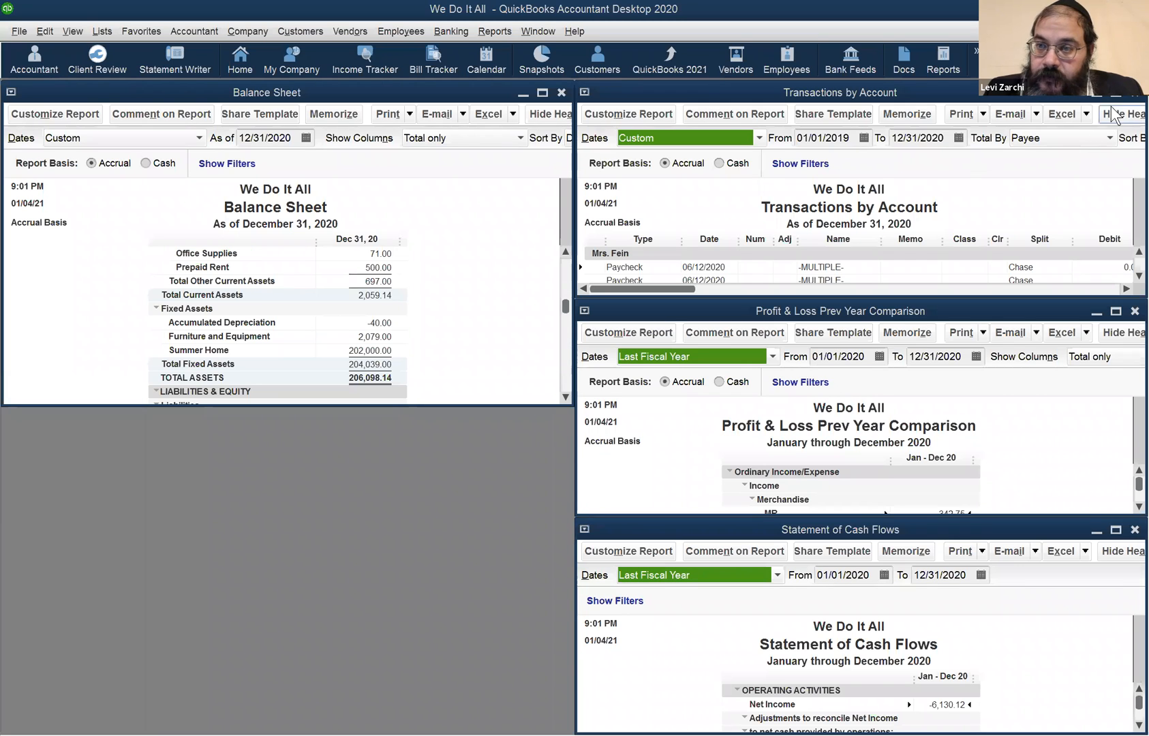
click(1131, 95)
click(540, 33)
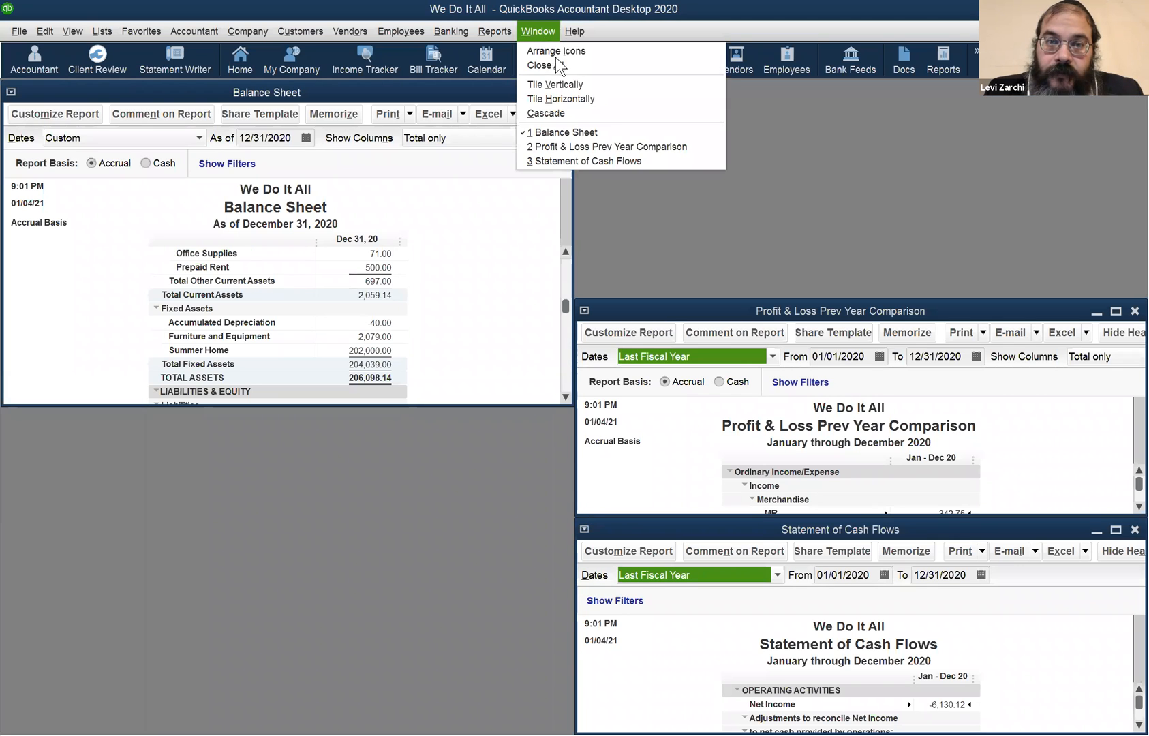
click(571, 86)
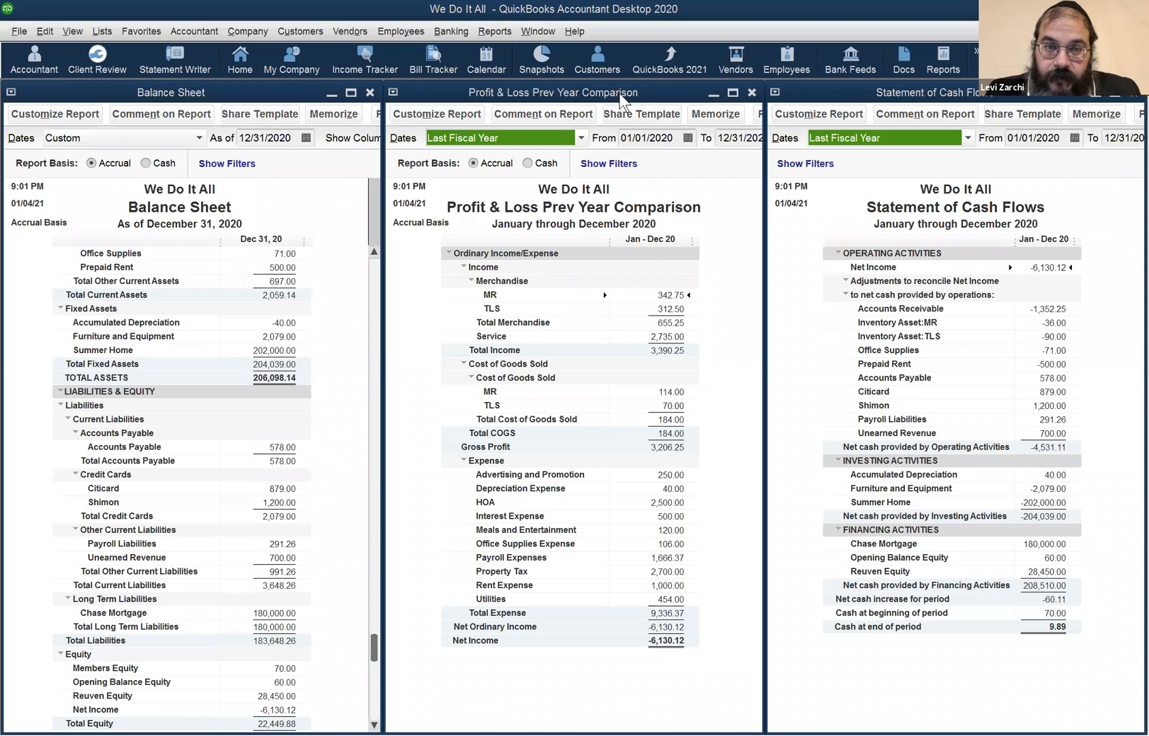
drag(622, 98, 555, 158)
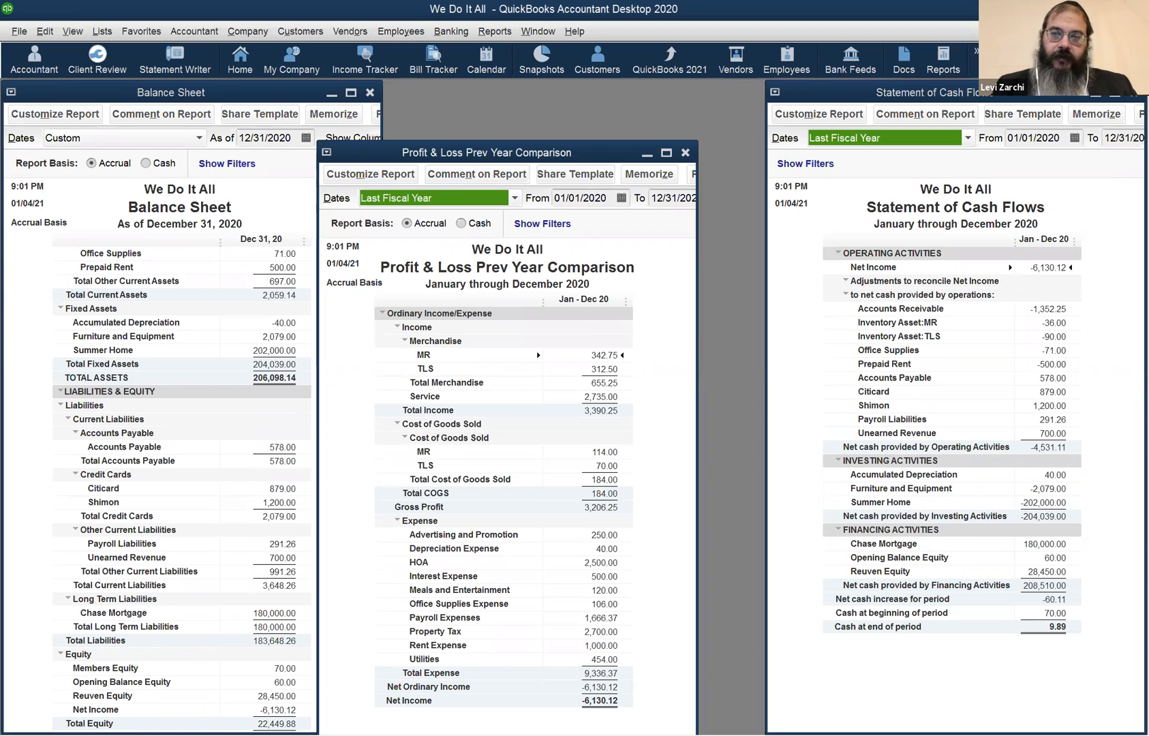
drag(562, 155, 643, 88)
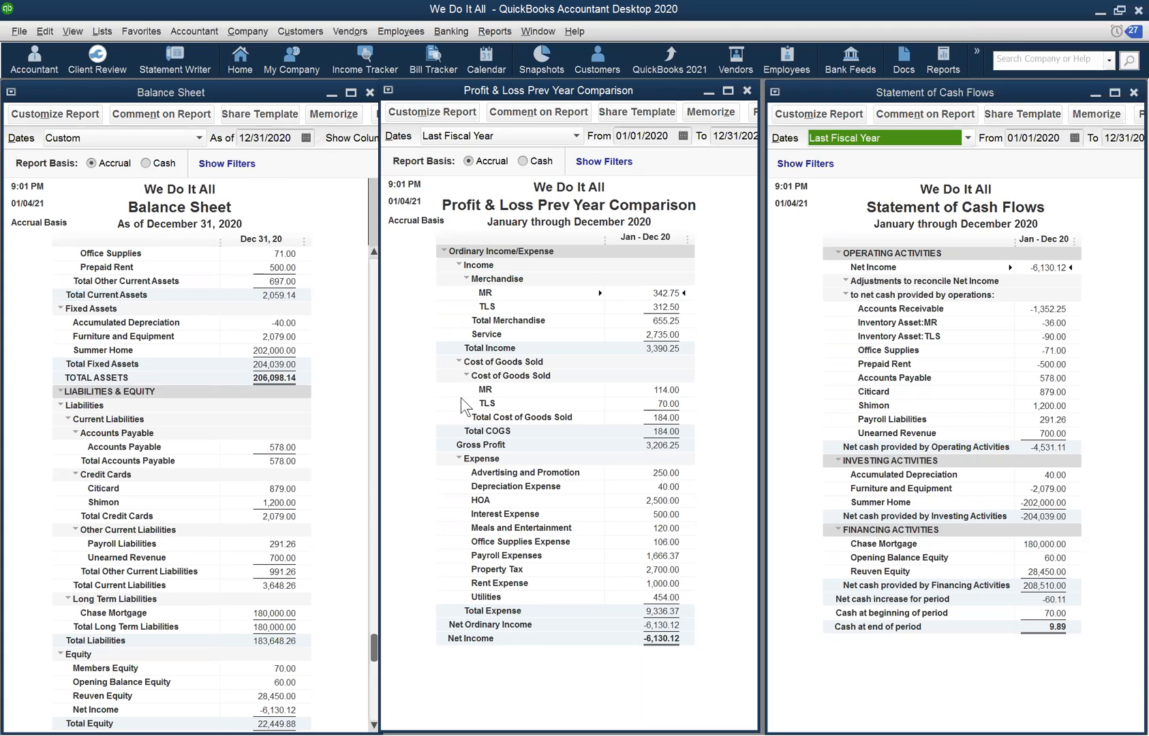
click(264, 180)
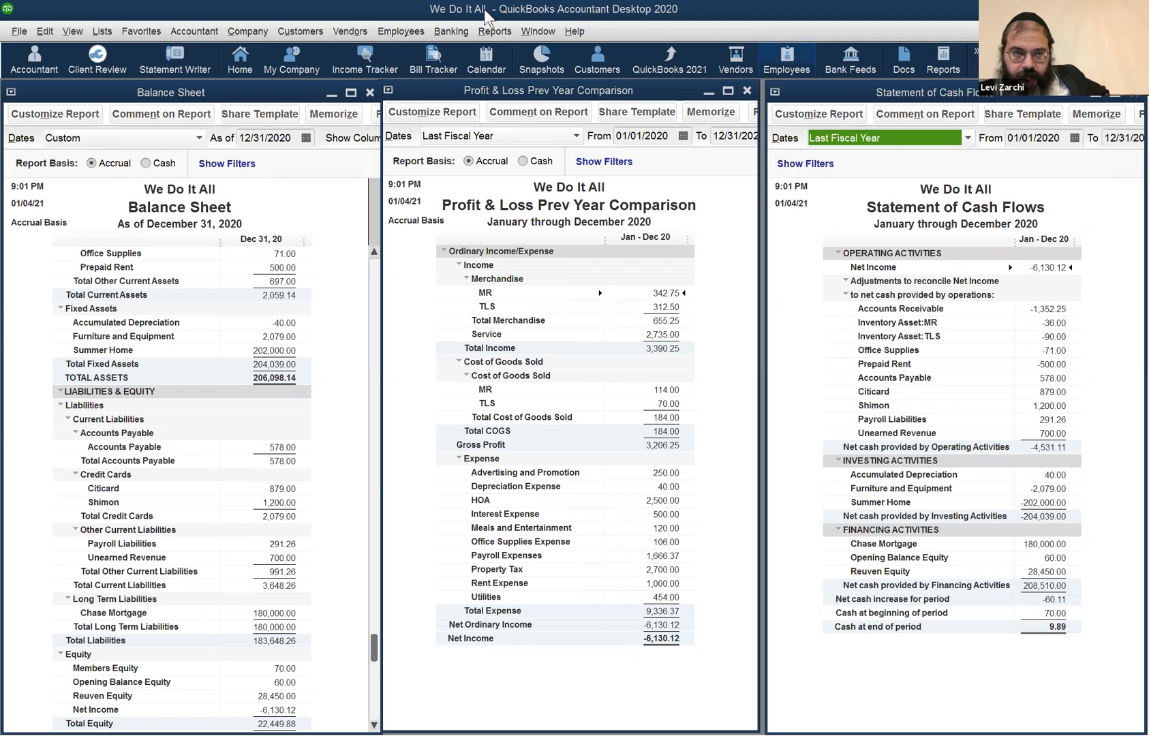
Open the Customer Center at full size and review the transactions of the customer with an outstanding balance.
click(302, 48)
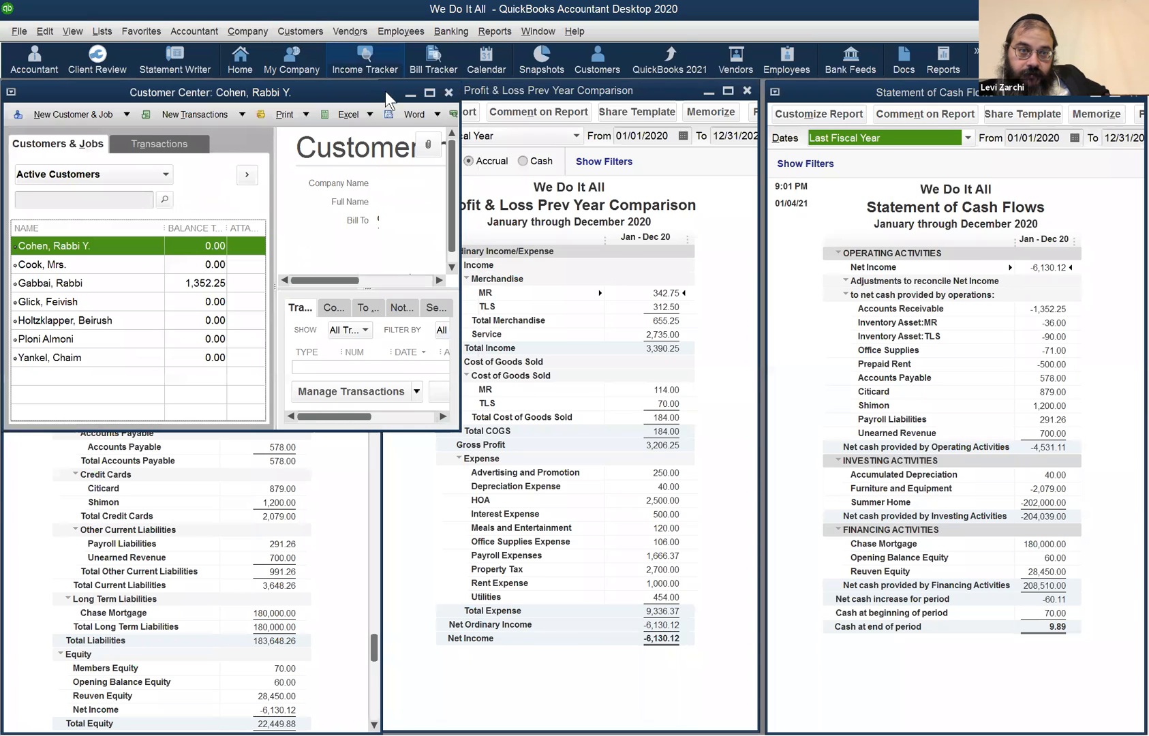
click(428, 93)
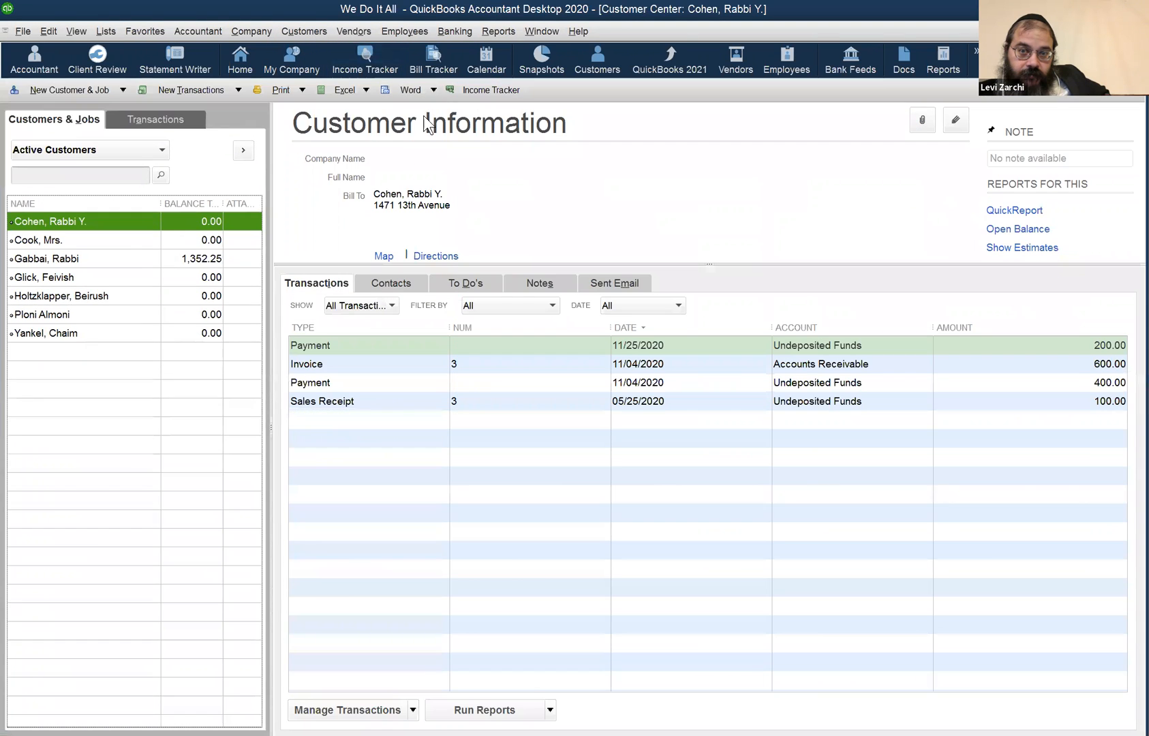
click(147, 258)
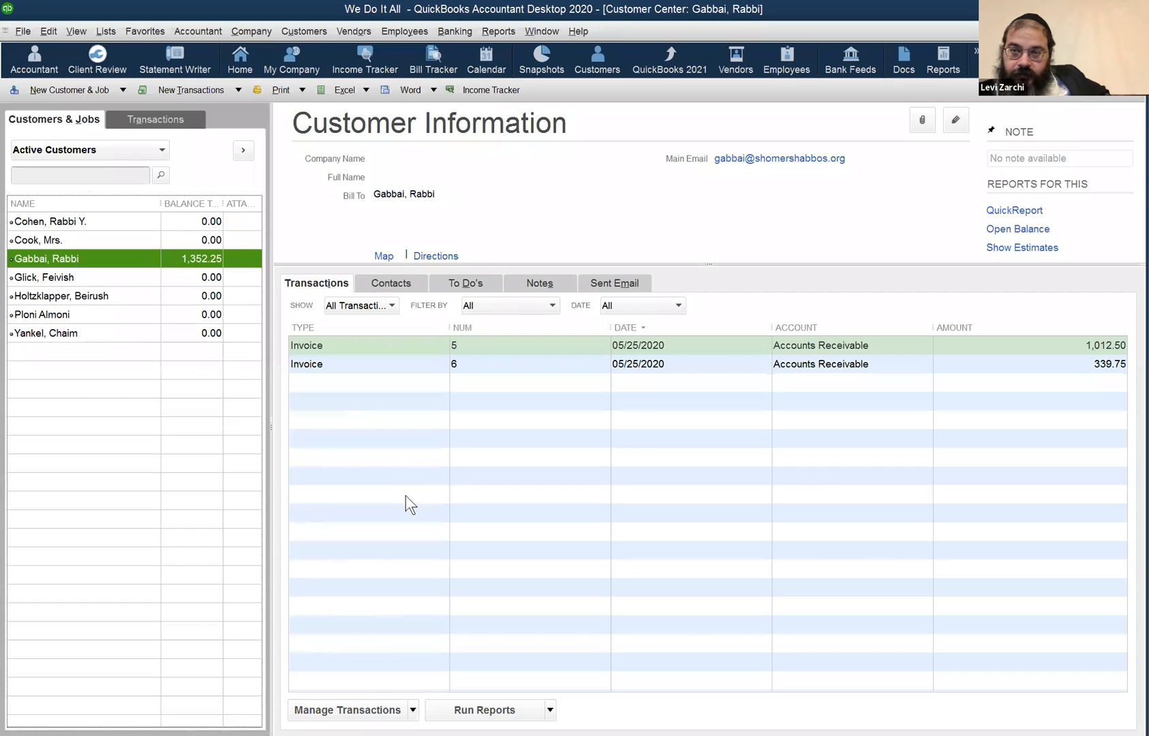
click(315, 508)
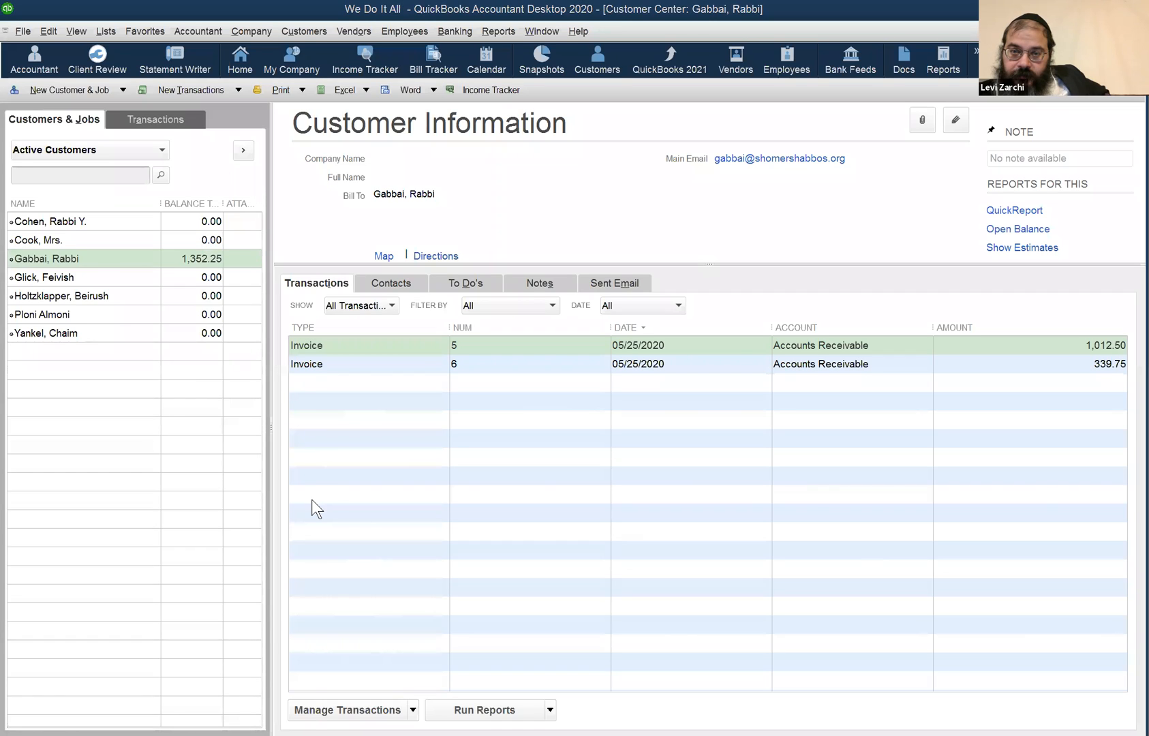